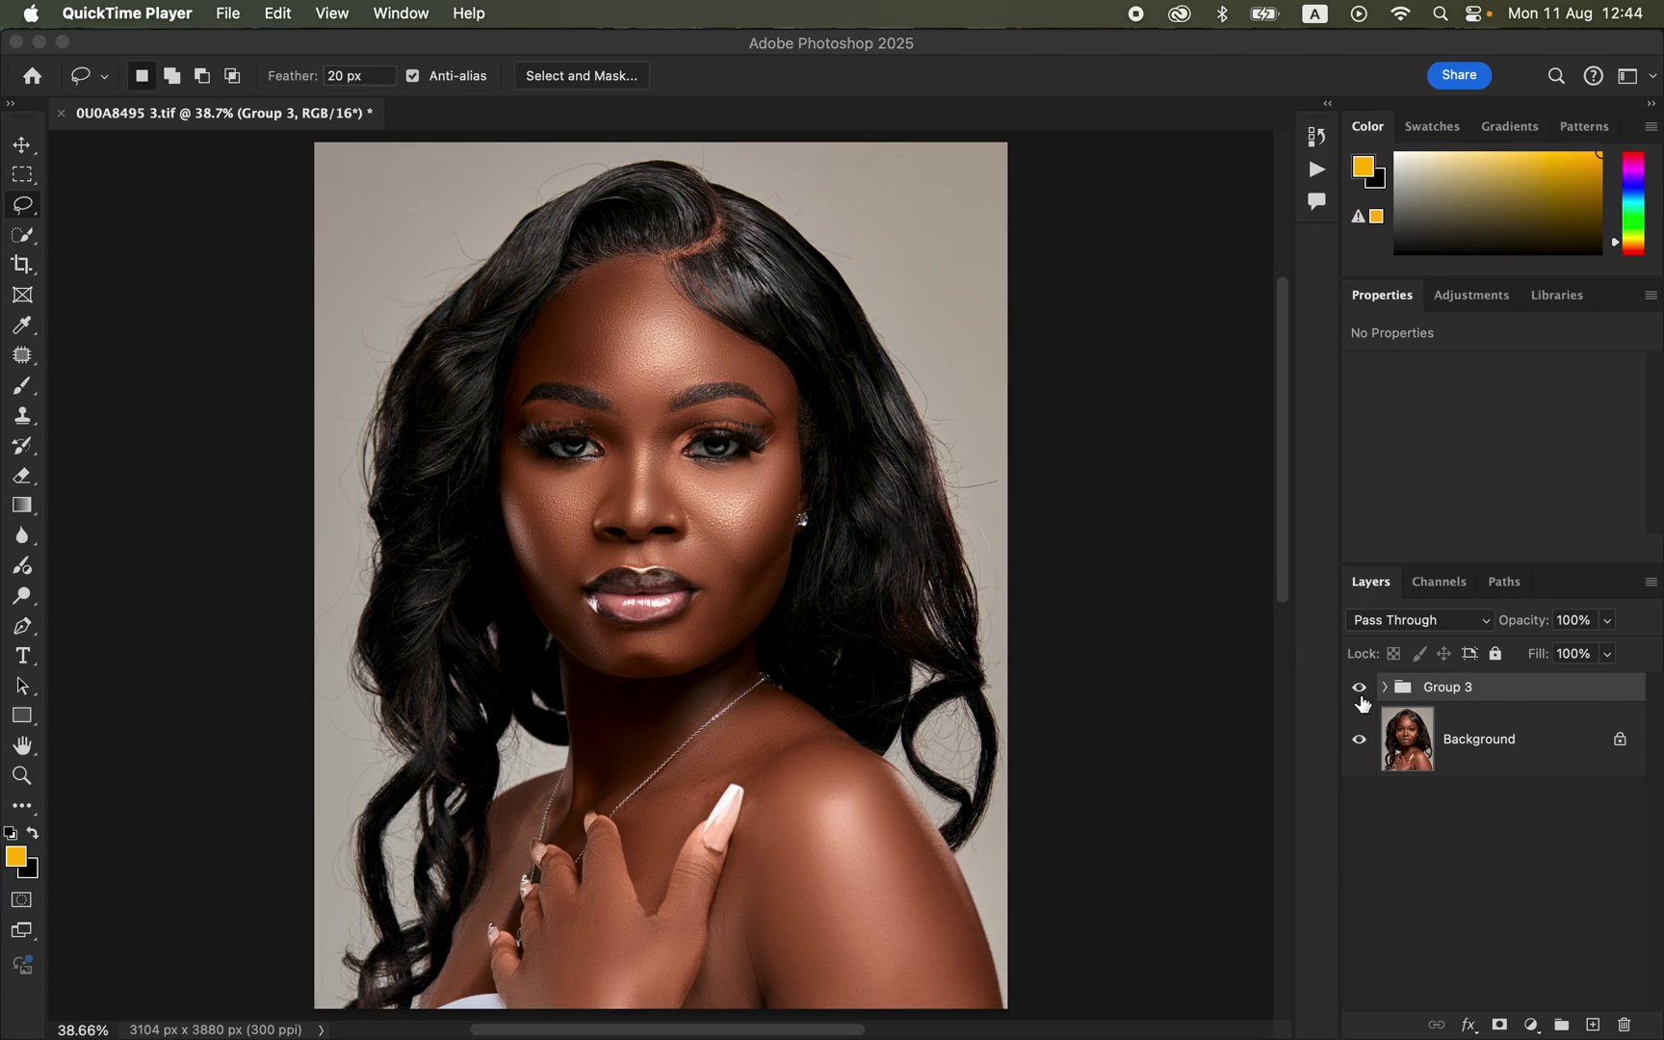
Compare the portrait with and without Group 3's retouching by toggling its visibility, and delete the group
click(1360, 693)
click(1361, 693)
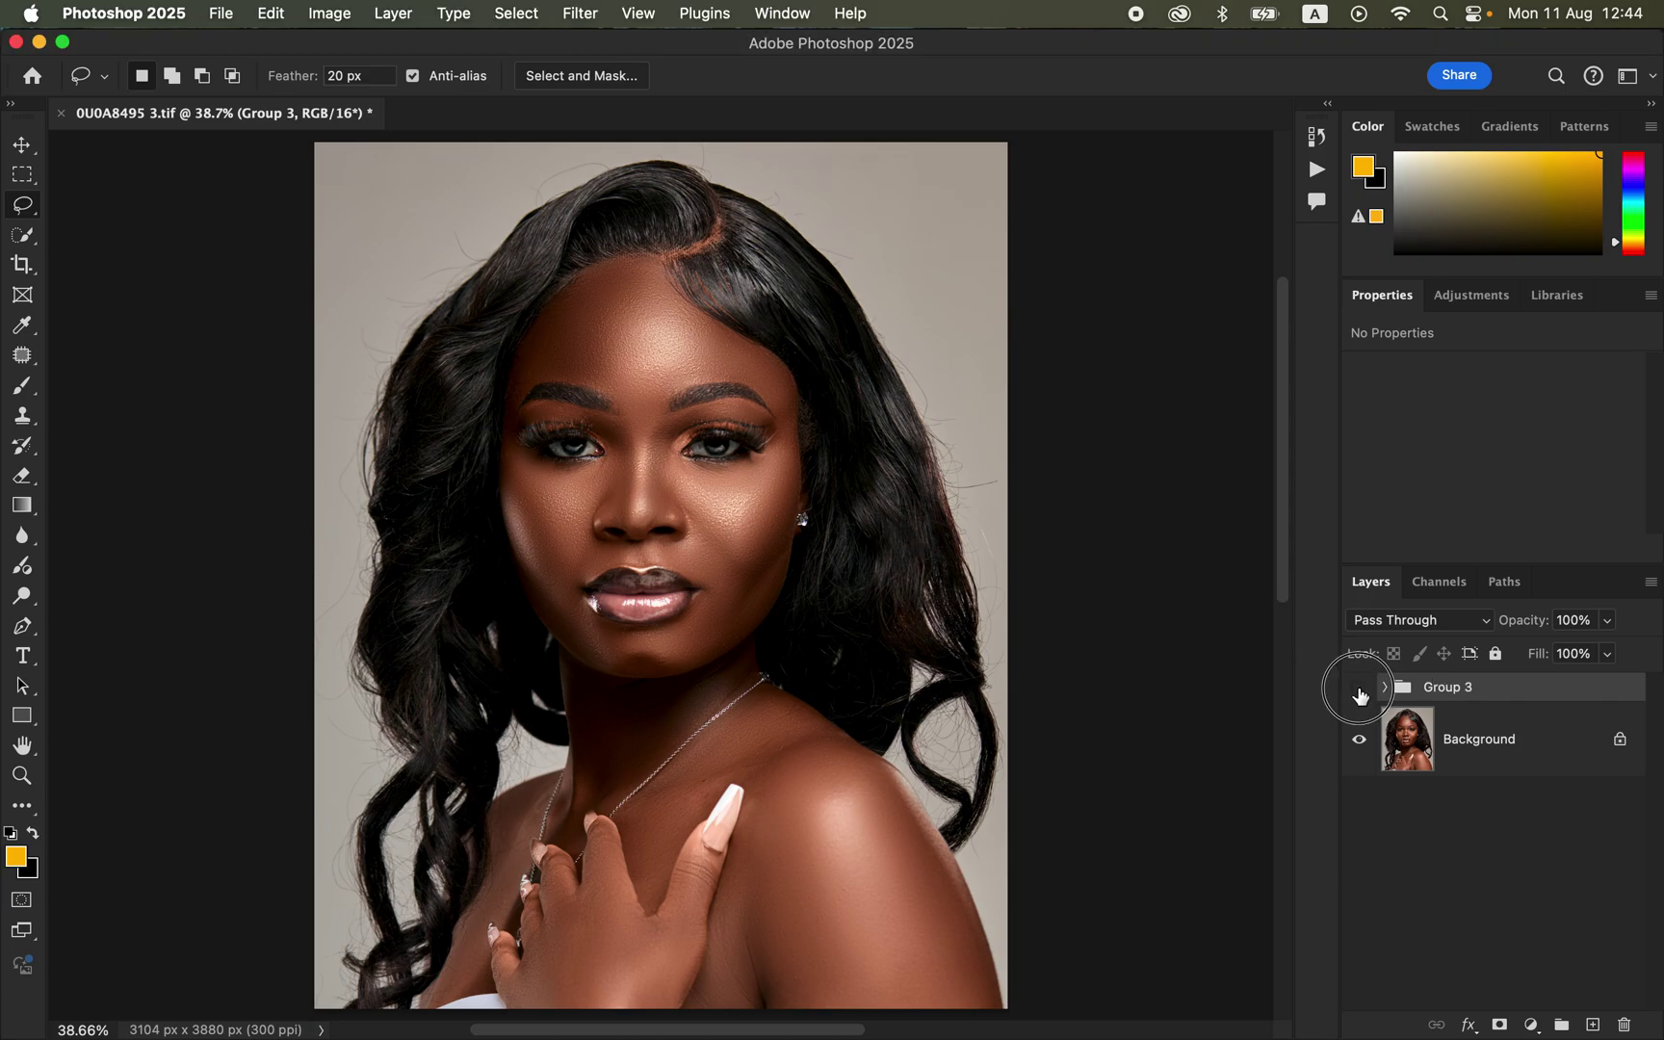
click(1361, 693)
click(1362, 694)
click(1360, 693)
key(Delete)
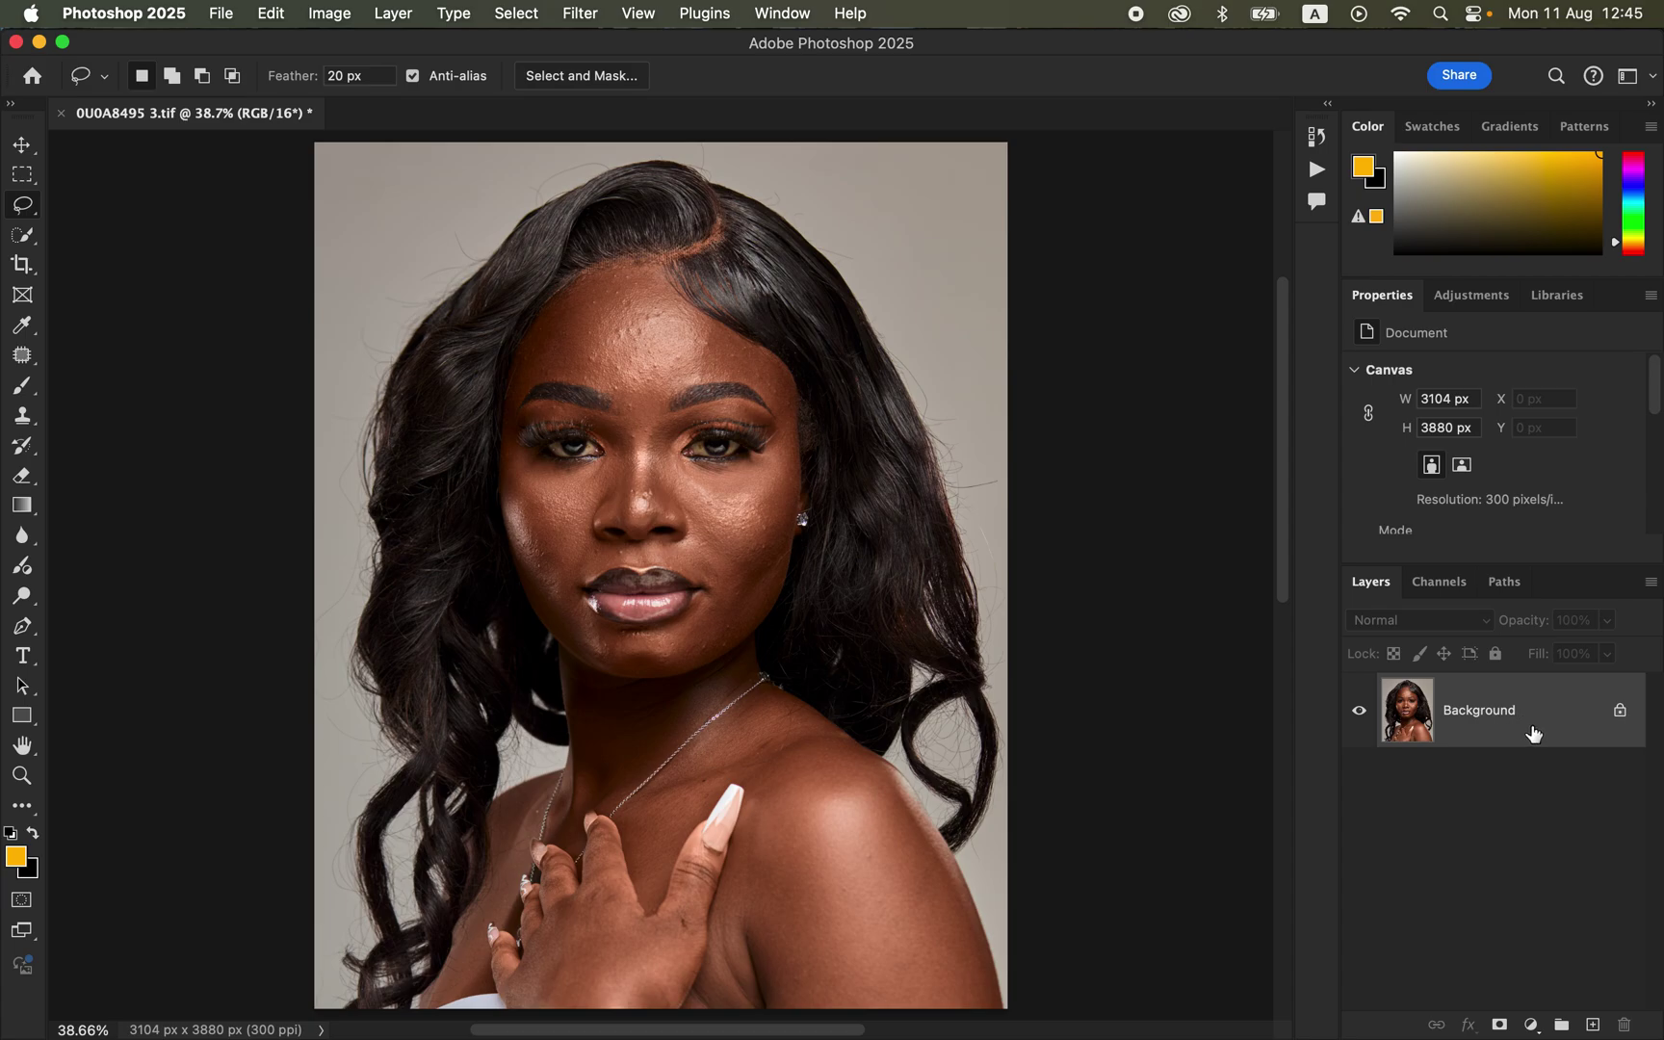
Duplicate the Background layer twice so two pixel copies sit above the original
mouse_move(1533, 732)
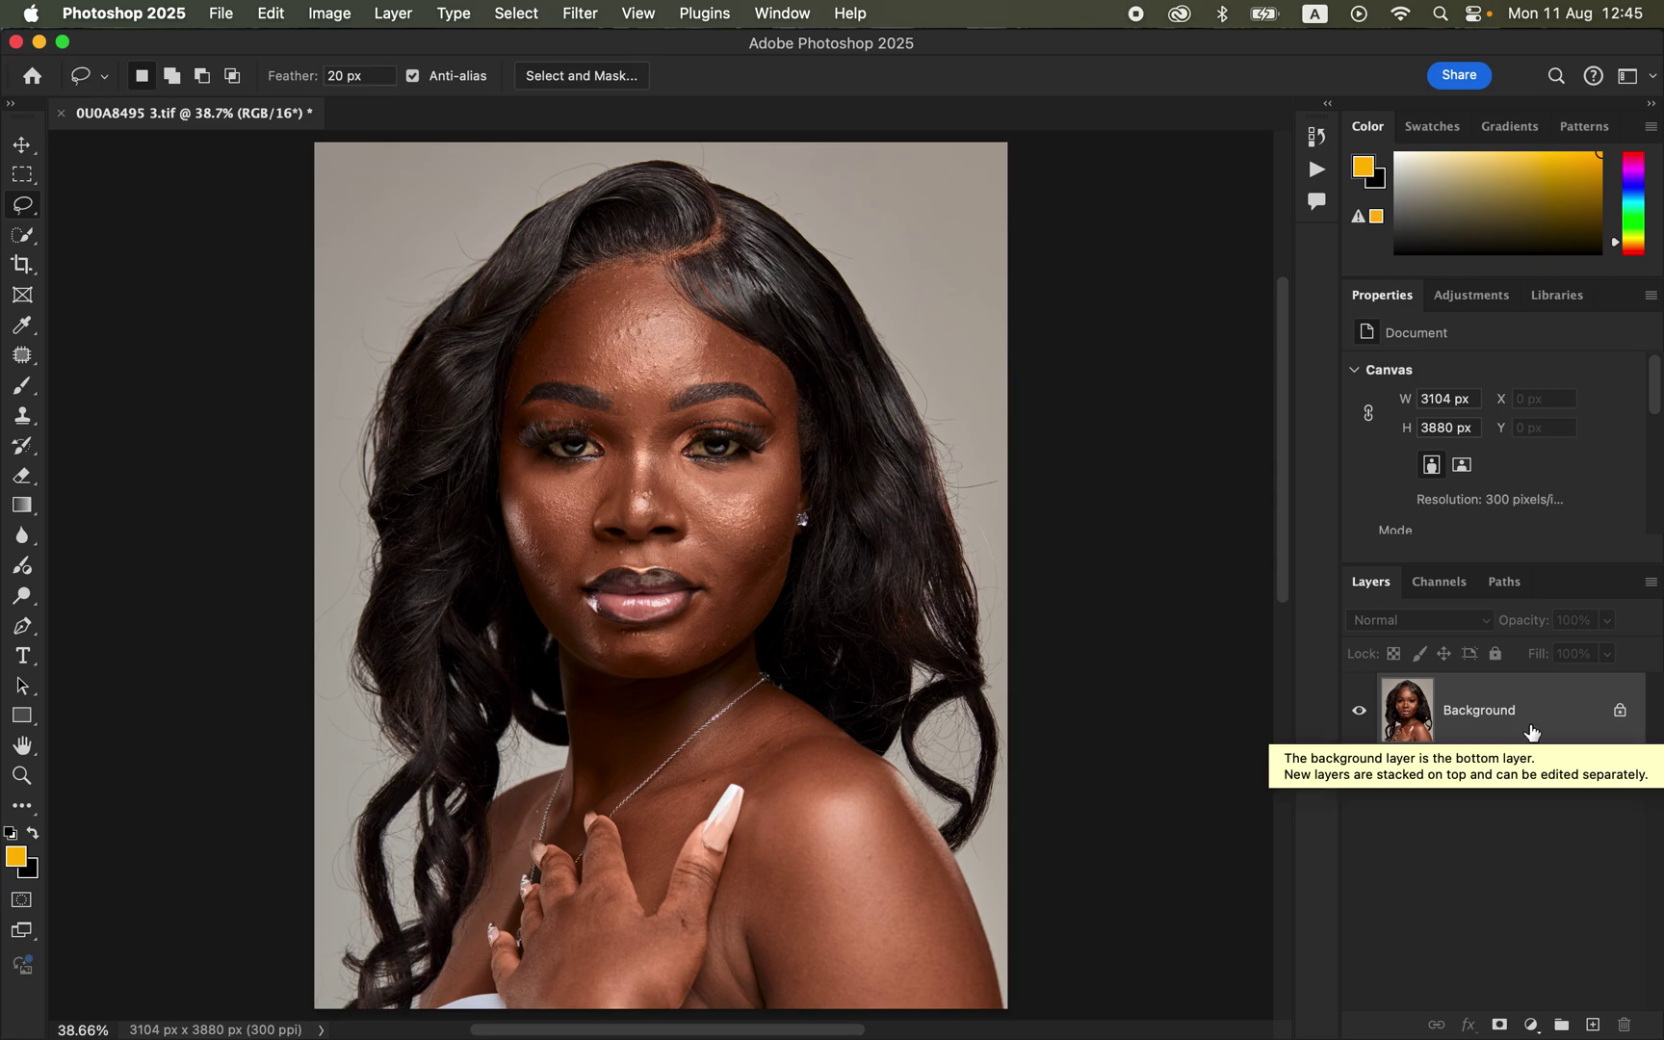
drag(1549, 720, 1593, 1023)
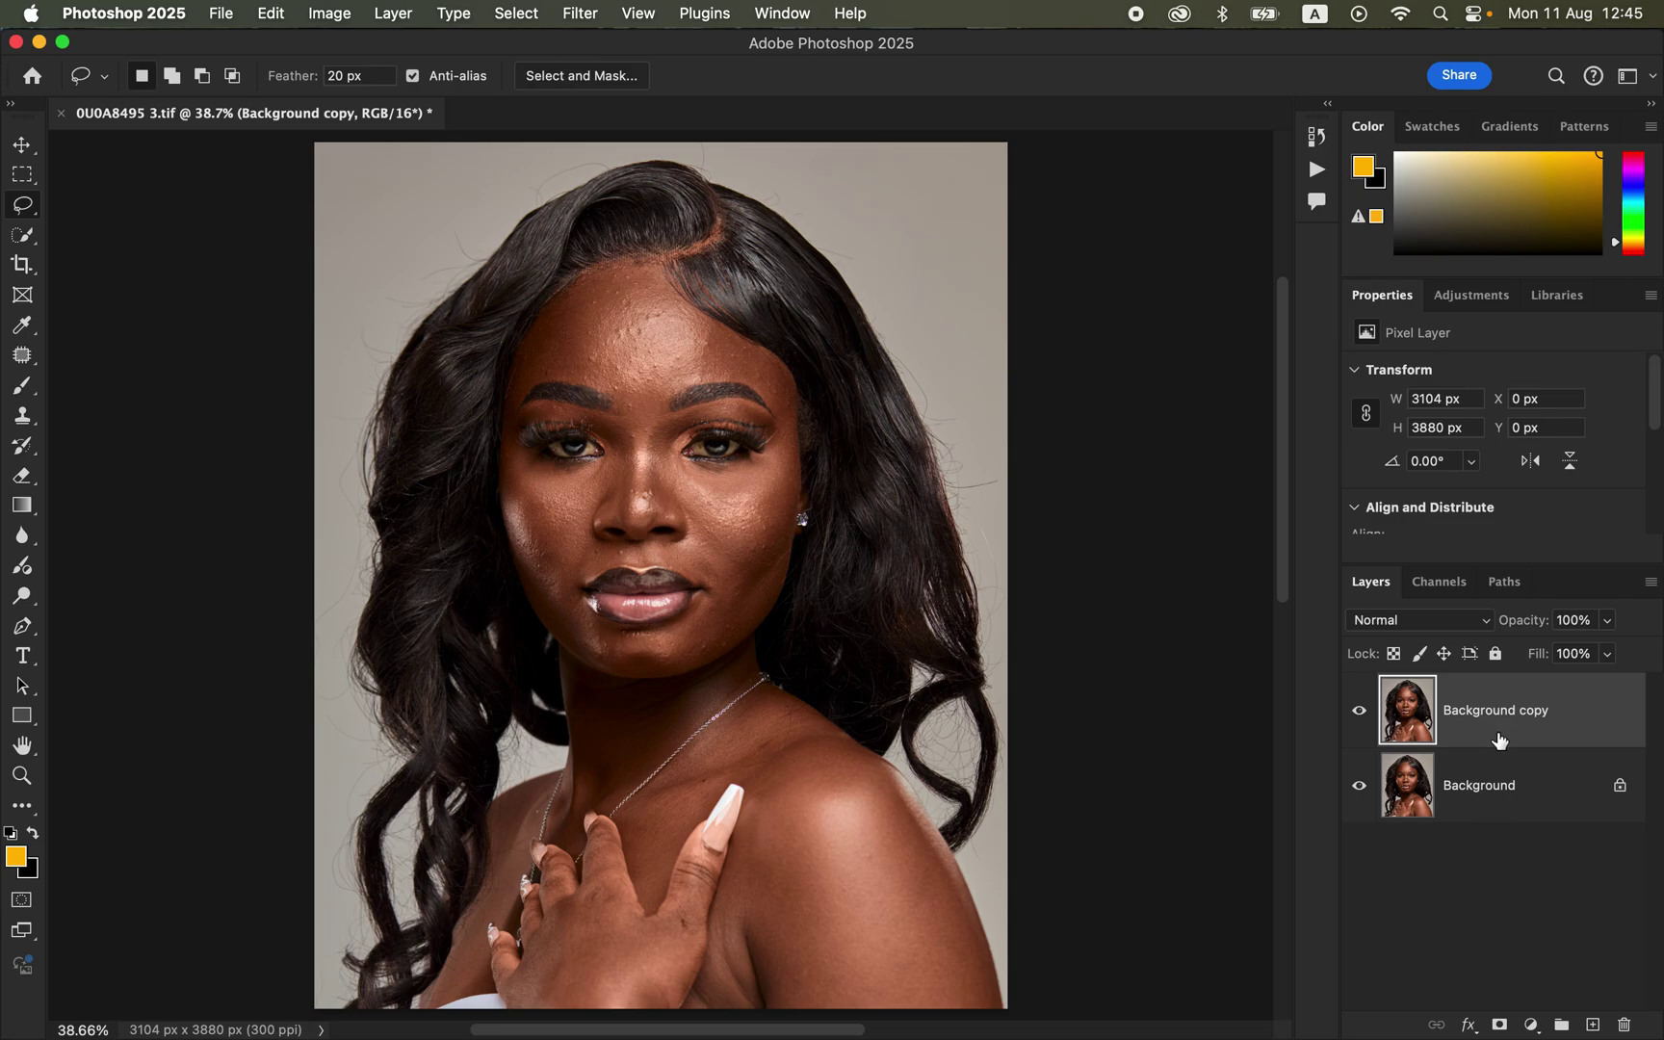
drag(1545, 714, 1596, 1028)
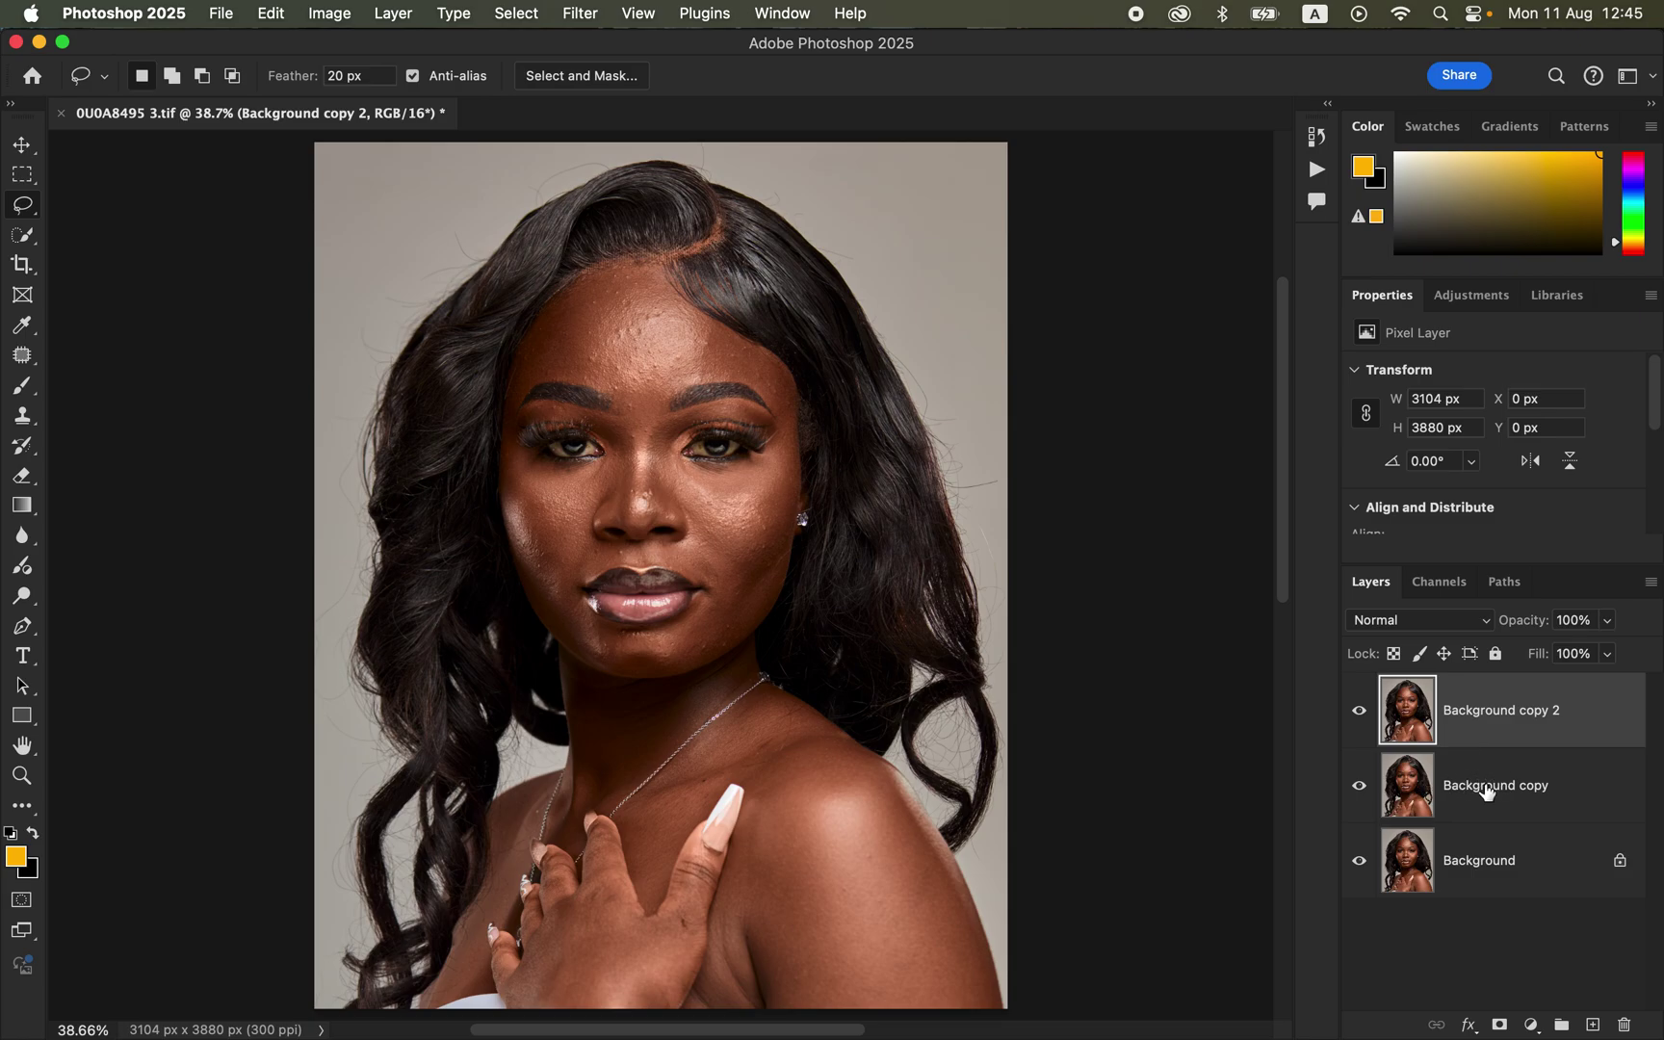
Rename the lower Background copy to COLOR and the upper copy to TEXTURE
double_click(1496, 787)
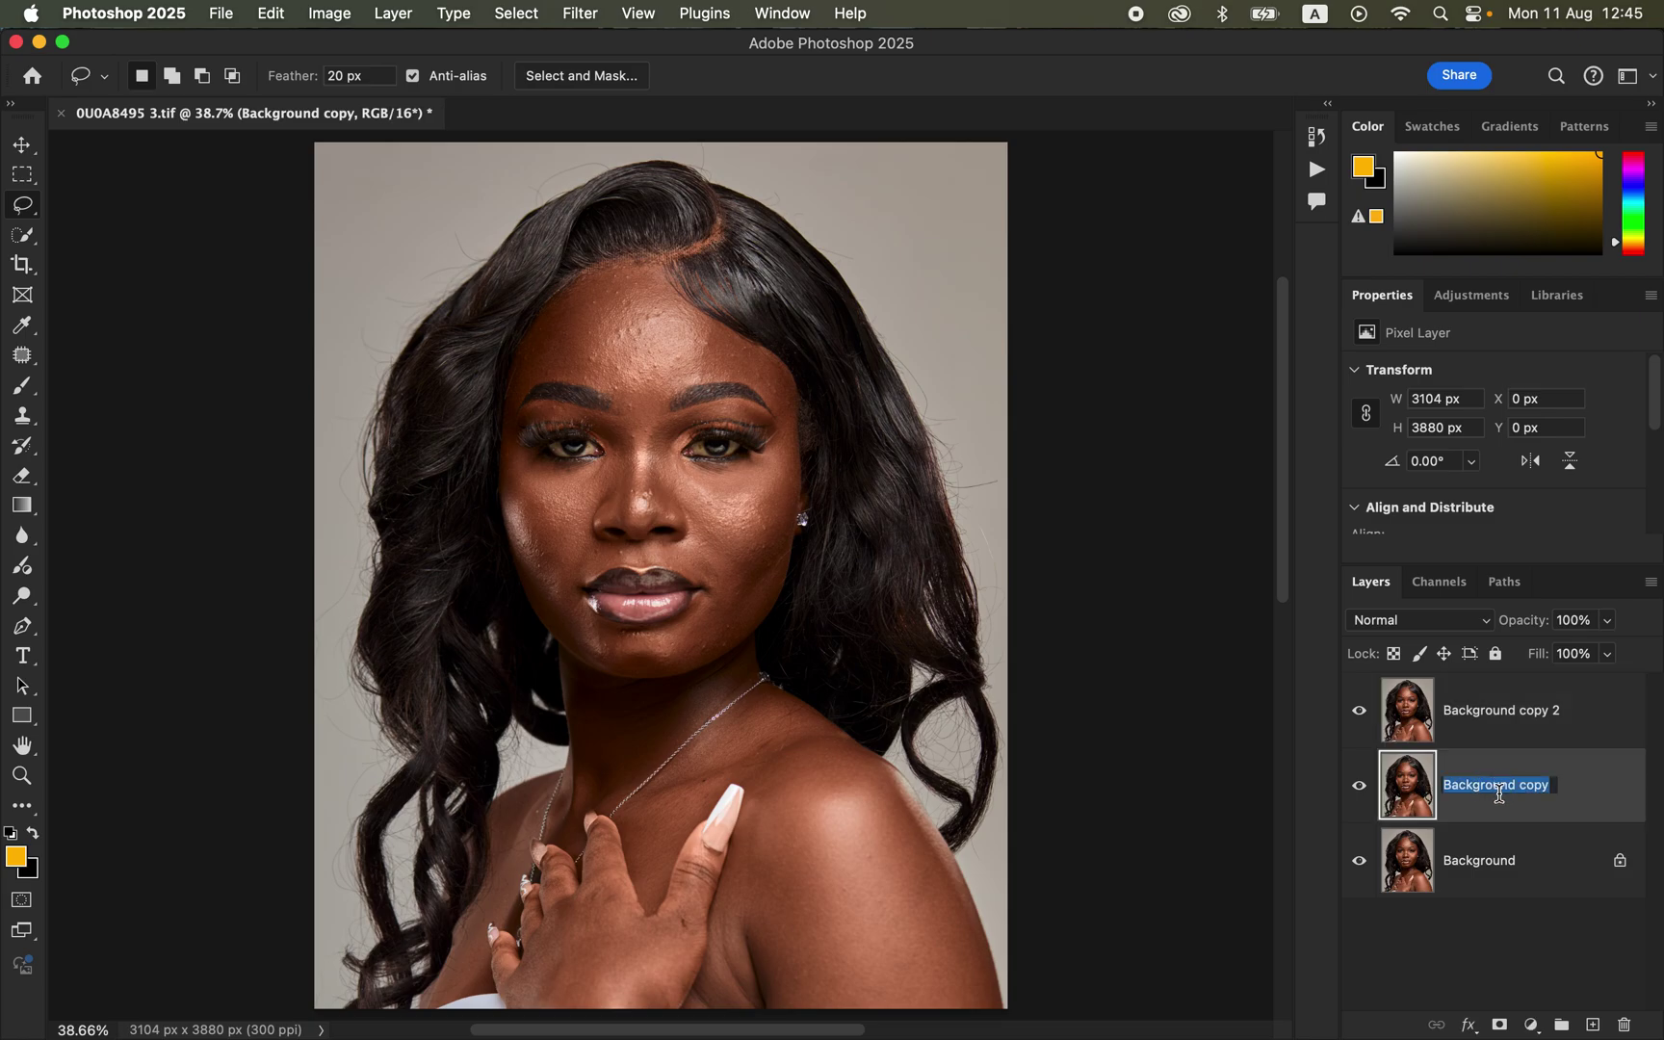
text(COLOR)
key(Return)
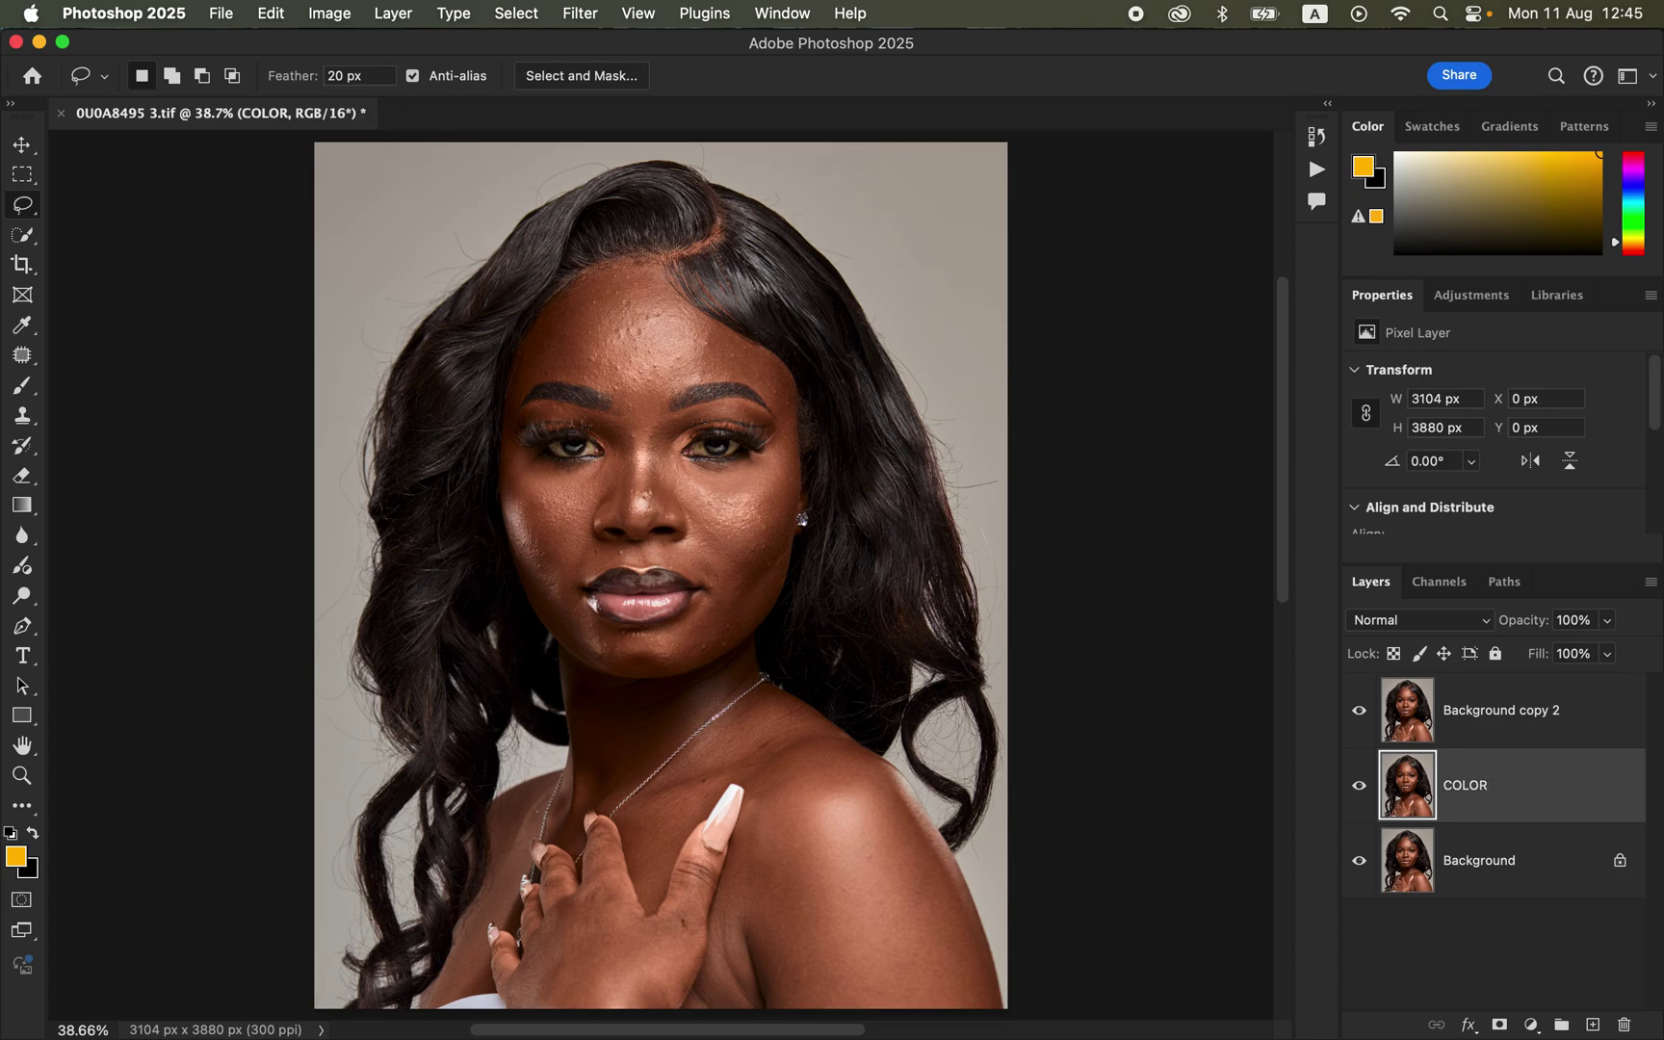
double_click(1502, 712)
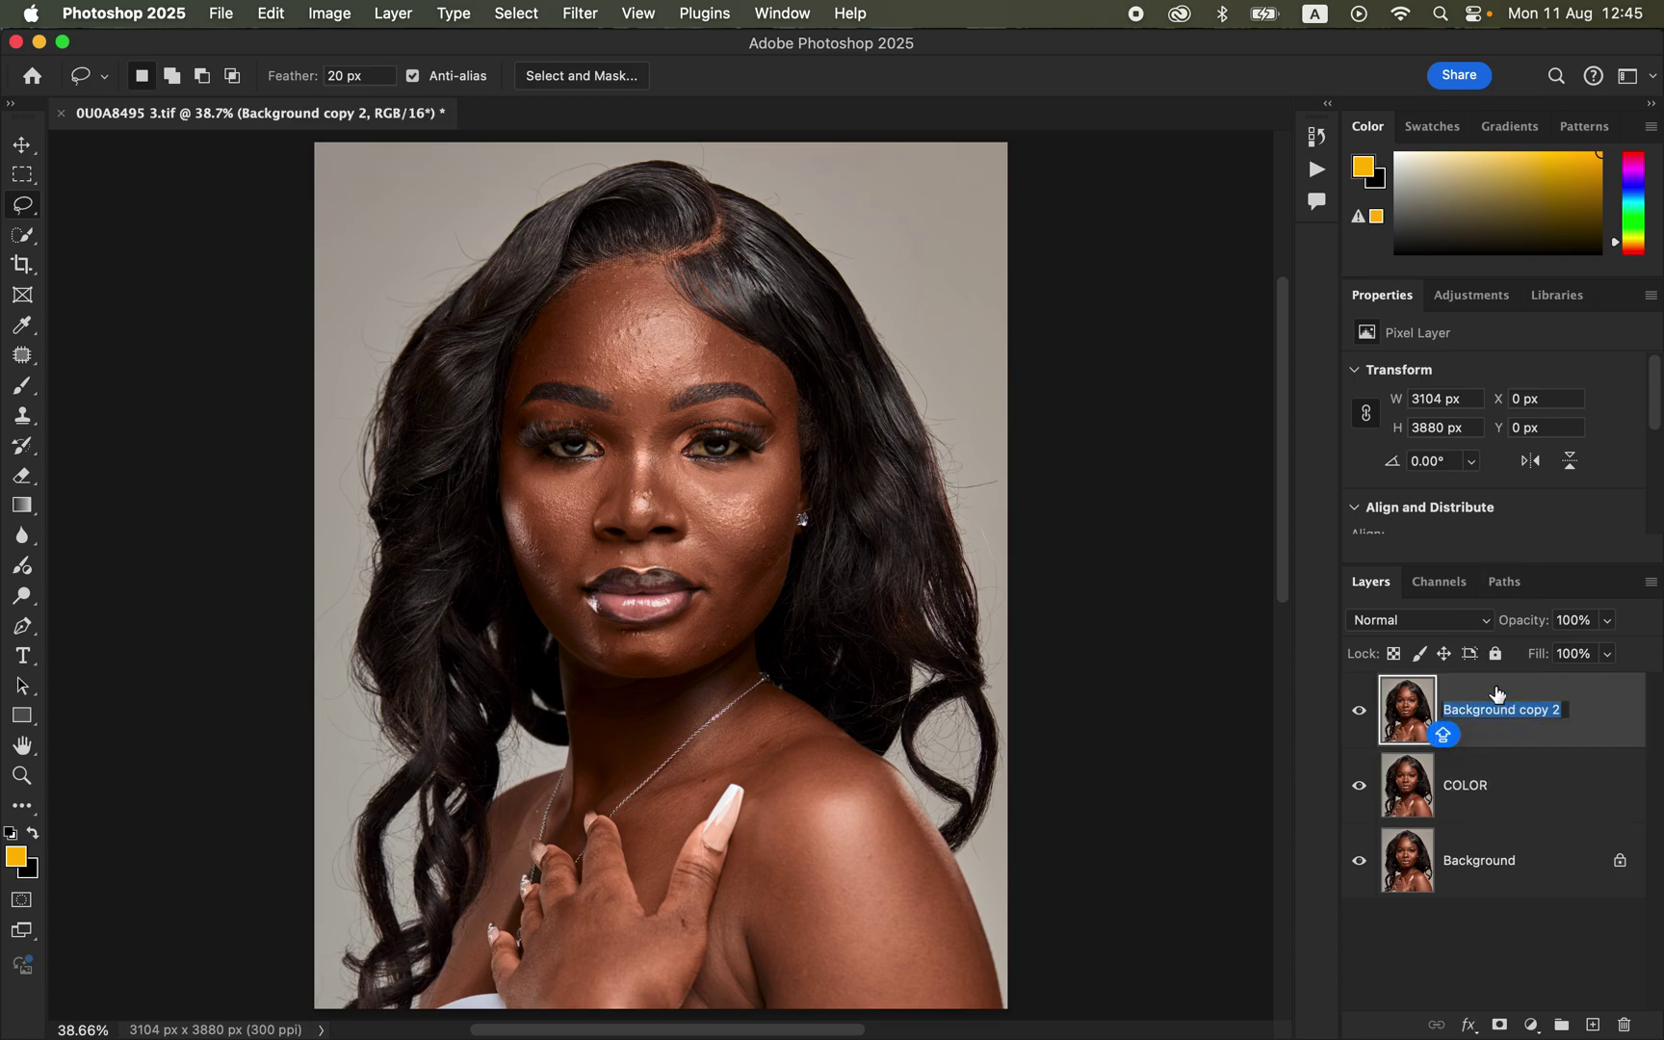
text(TEXTU)
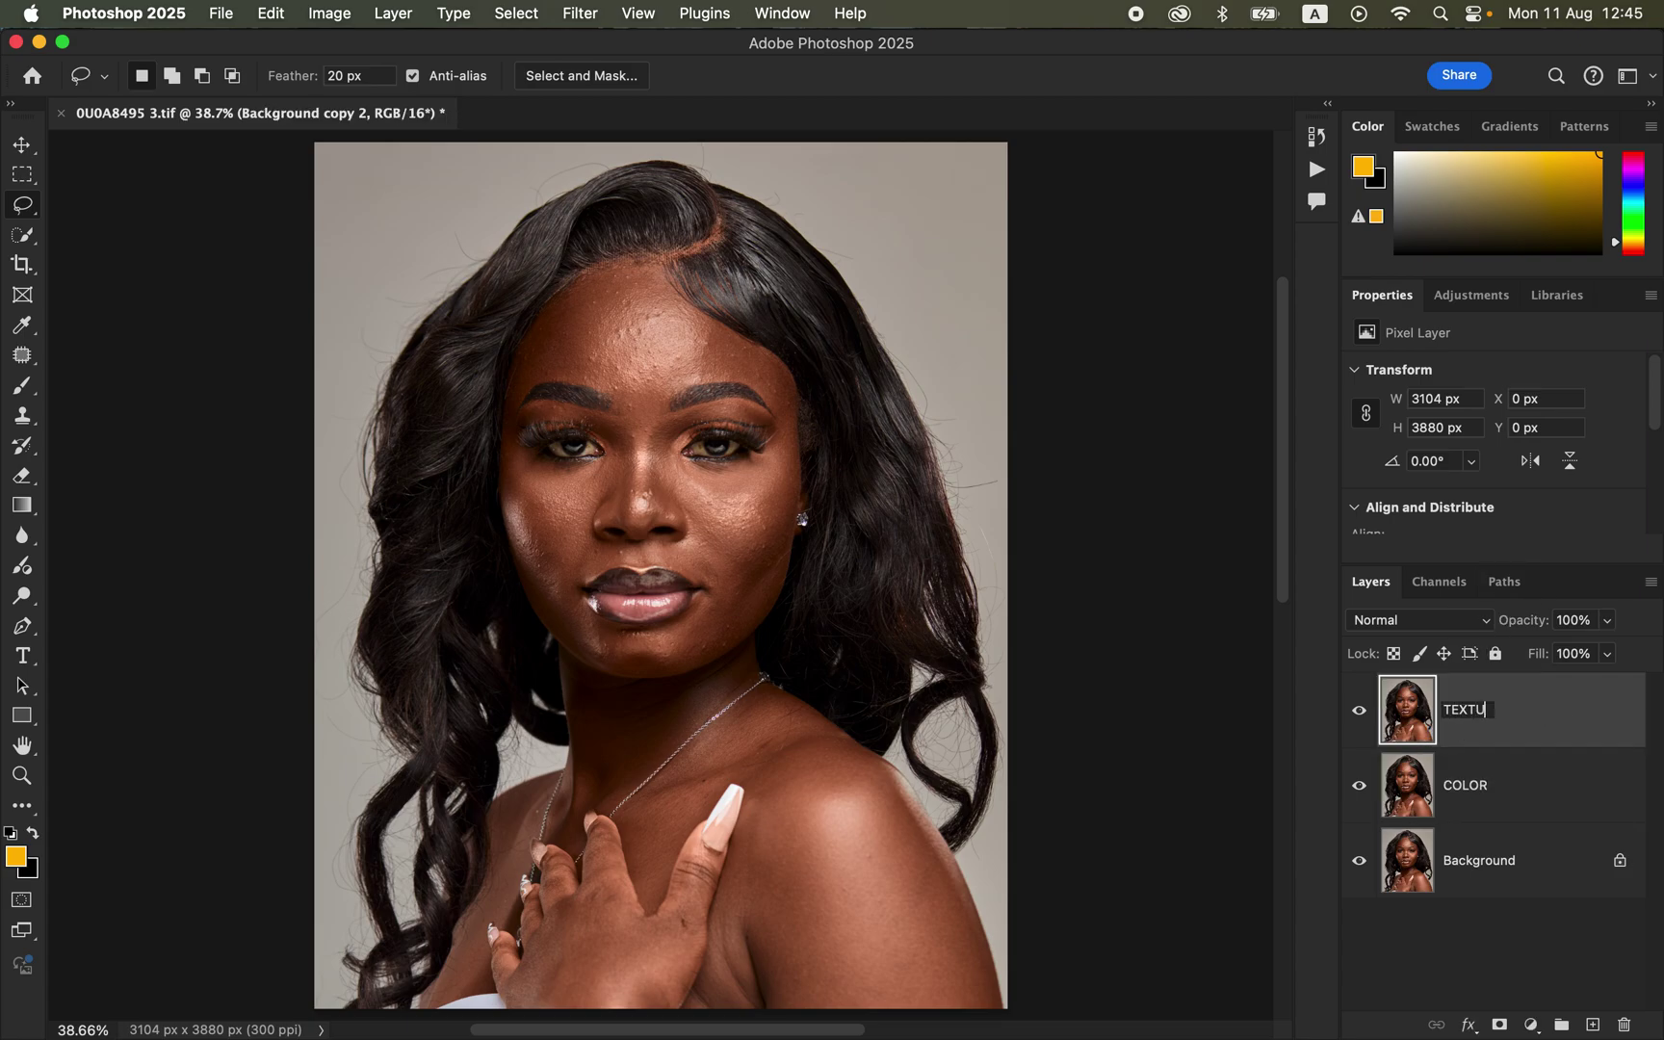
text(RE)
key(Return)
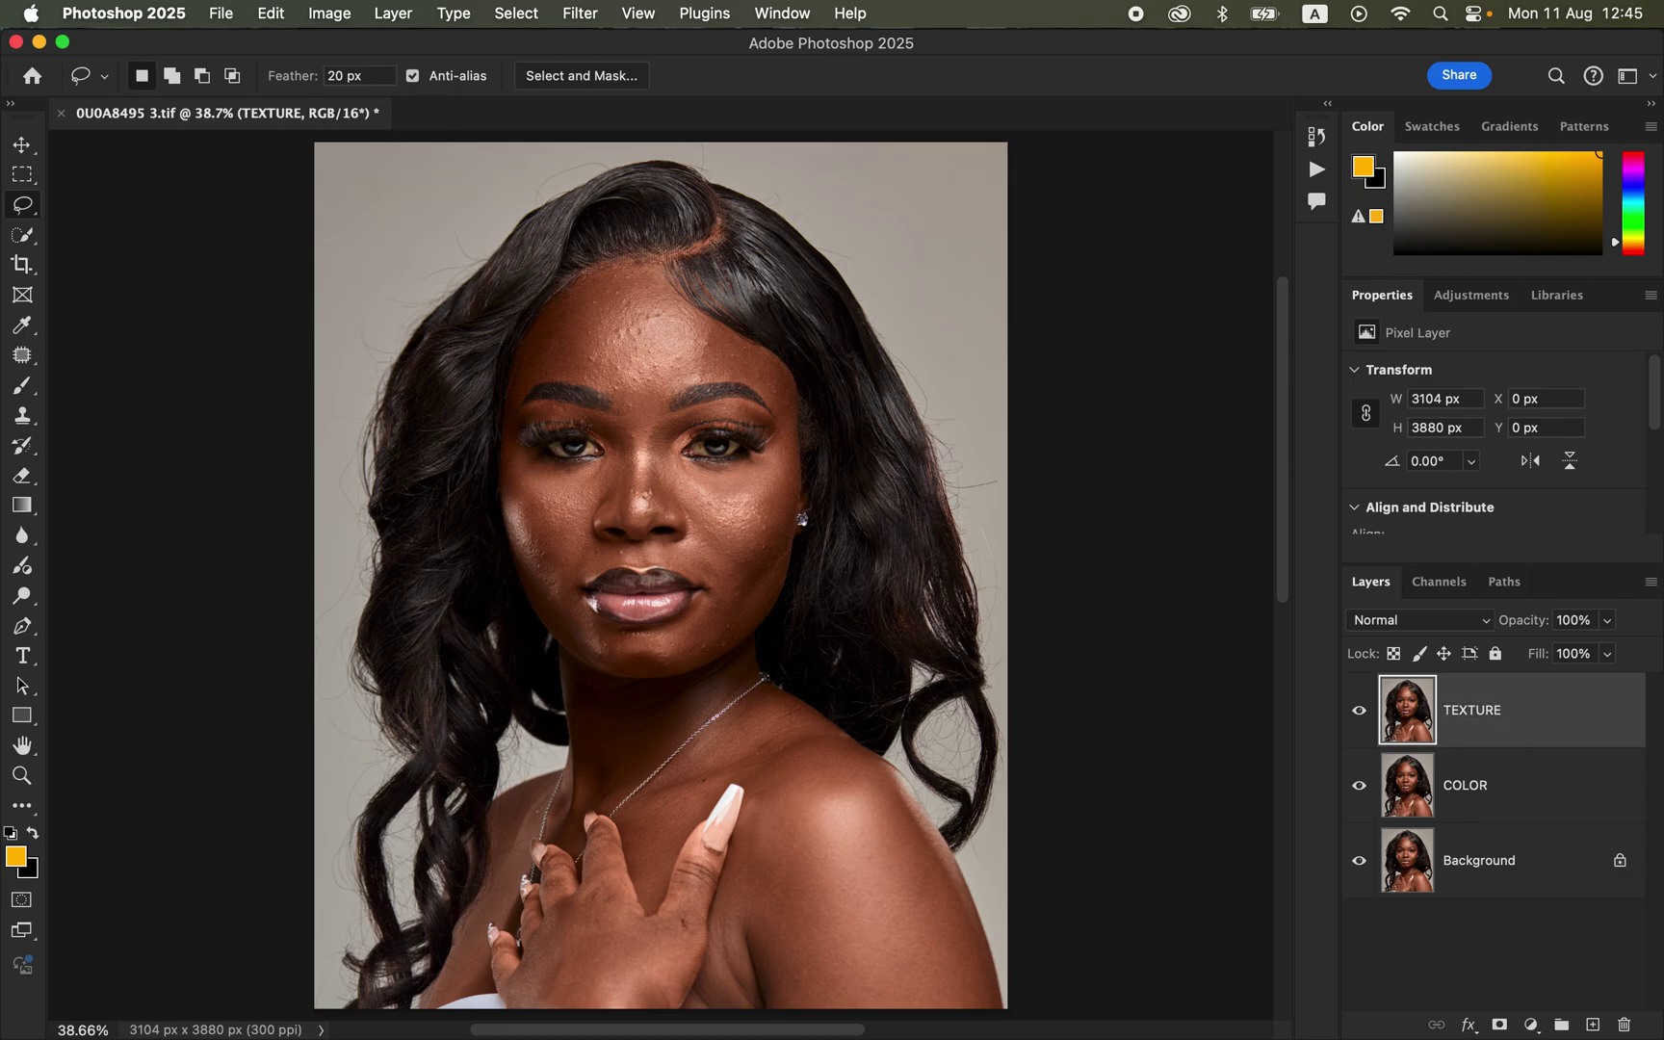
Hide the TEXTURE layer and apply a Gaussian Blur with a radius of 5.0 pixels to the COLOR layer, checking the facial skin in the preview
click(1540, 801)
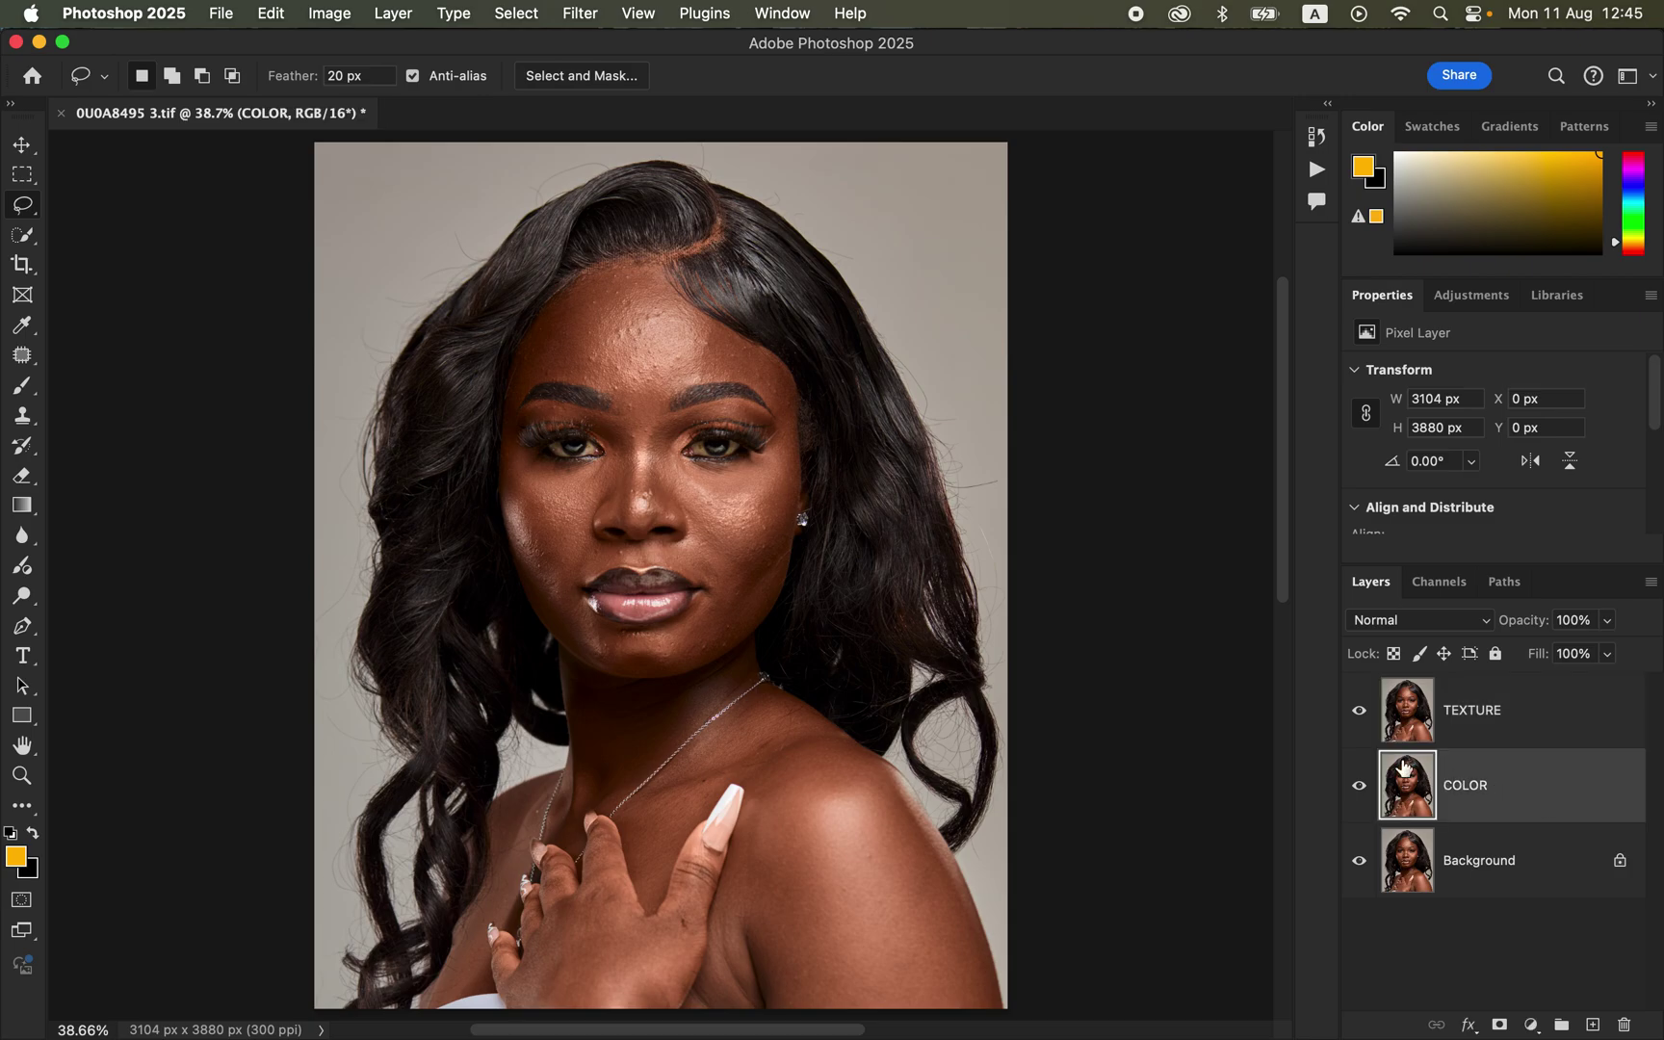
click(1359, 717)
click(582, 14)
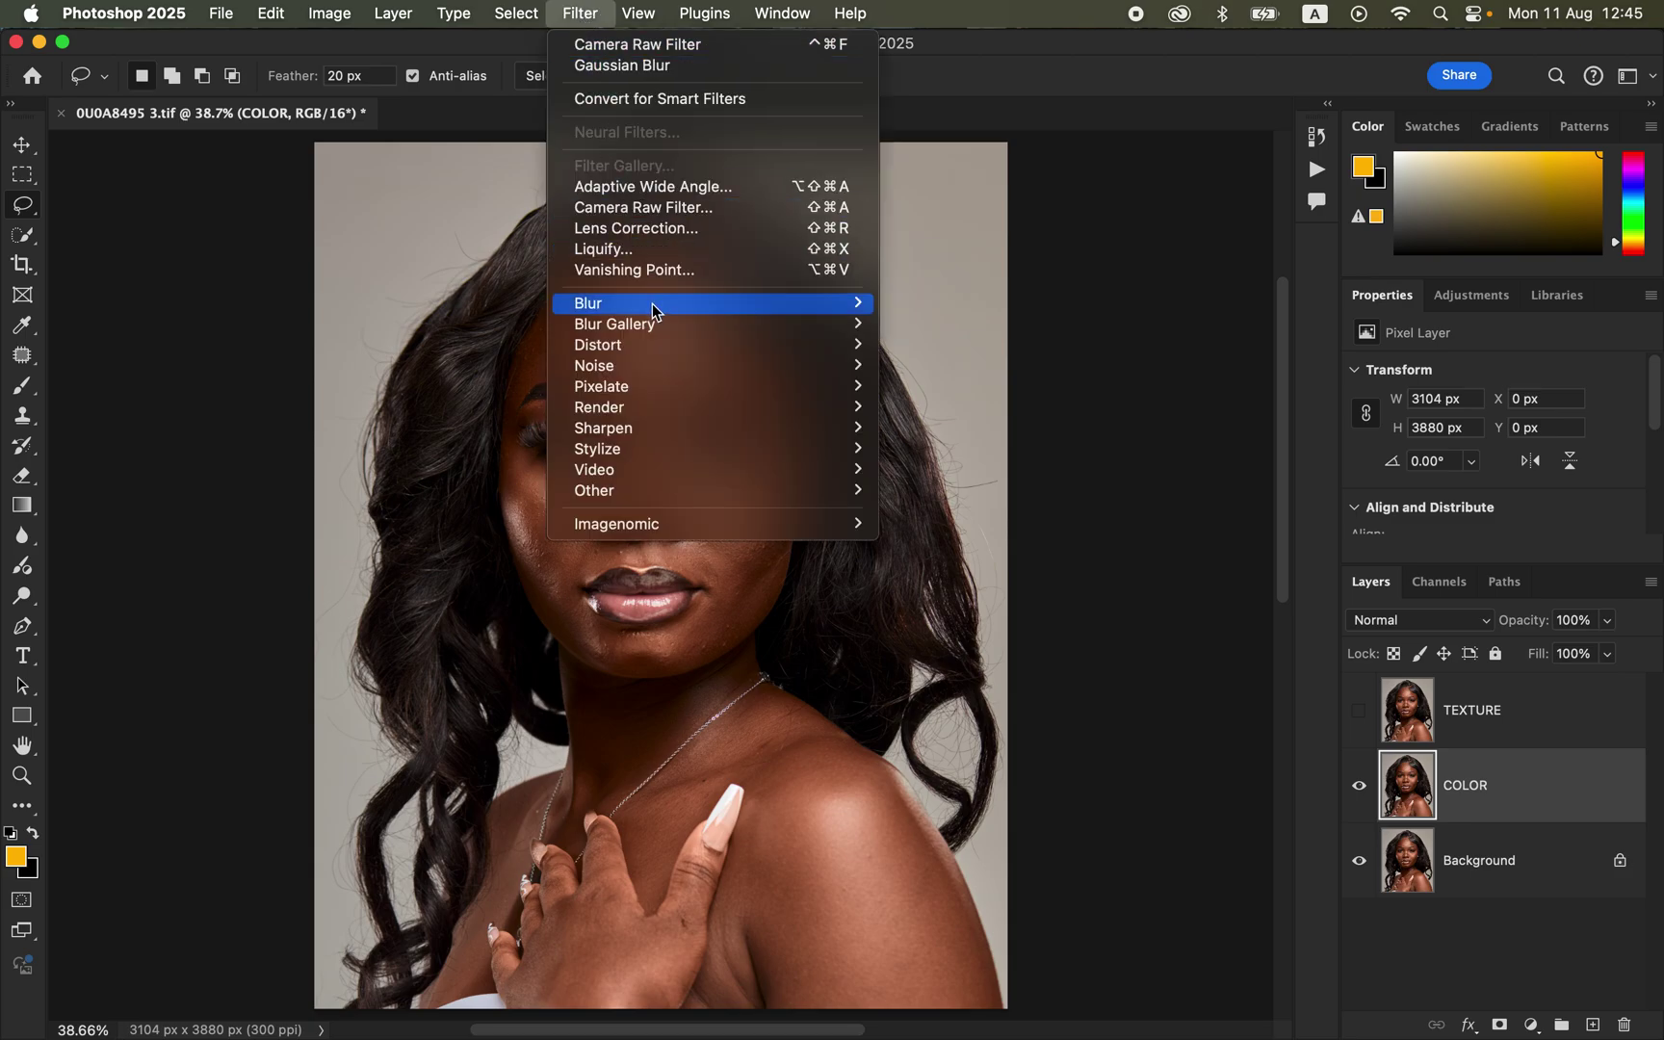
mouse_move(650, 306)
click(992, 387)
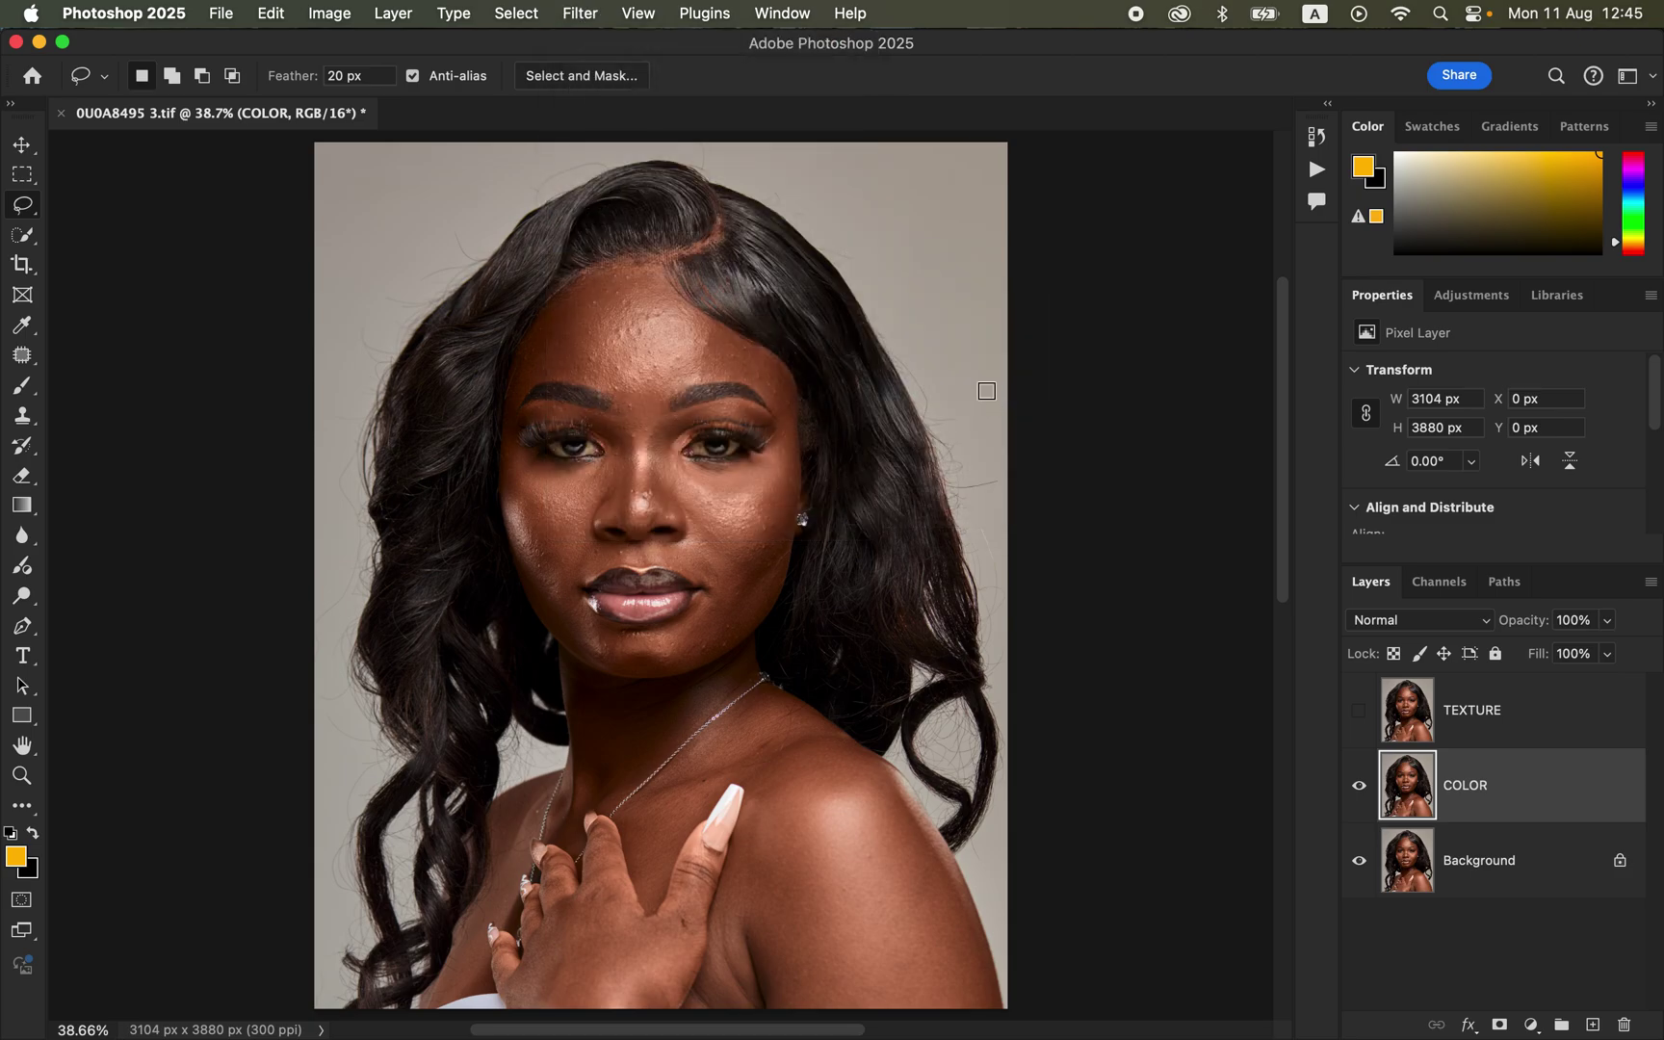
drag(976, 476, 912, 474)
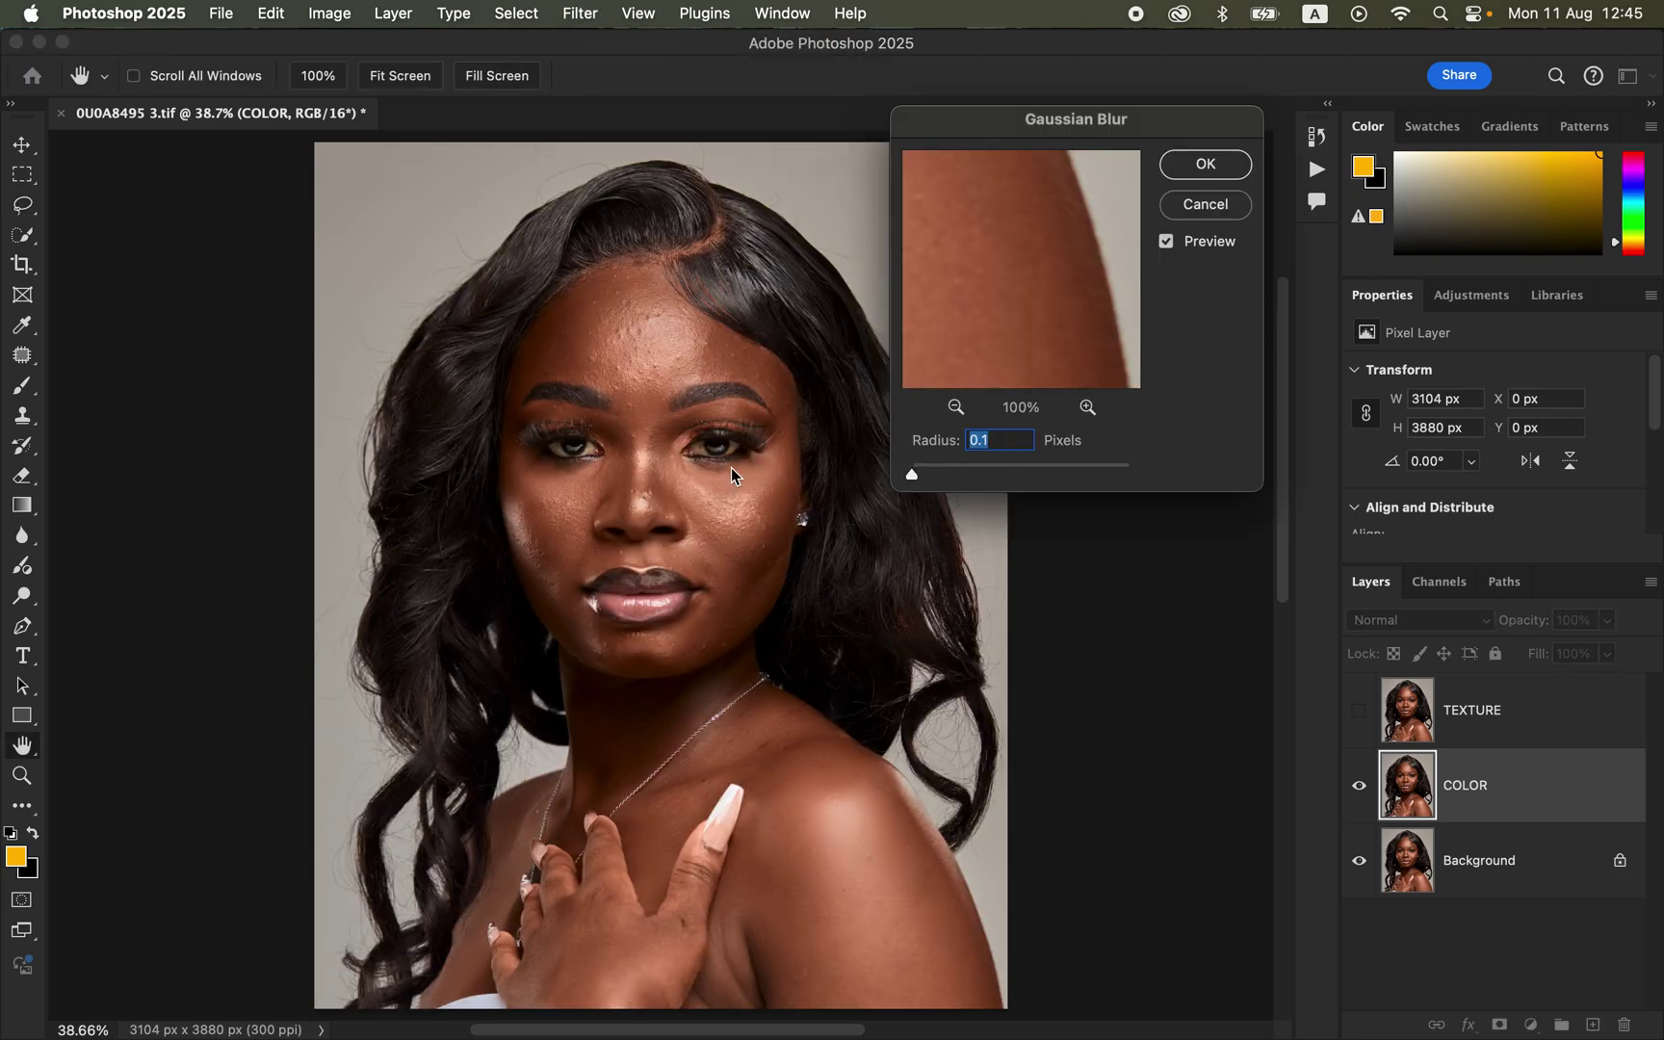
click(683, 498)
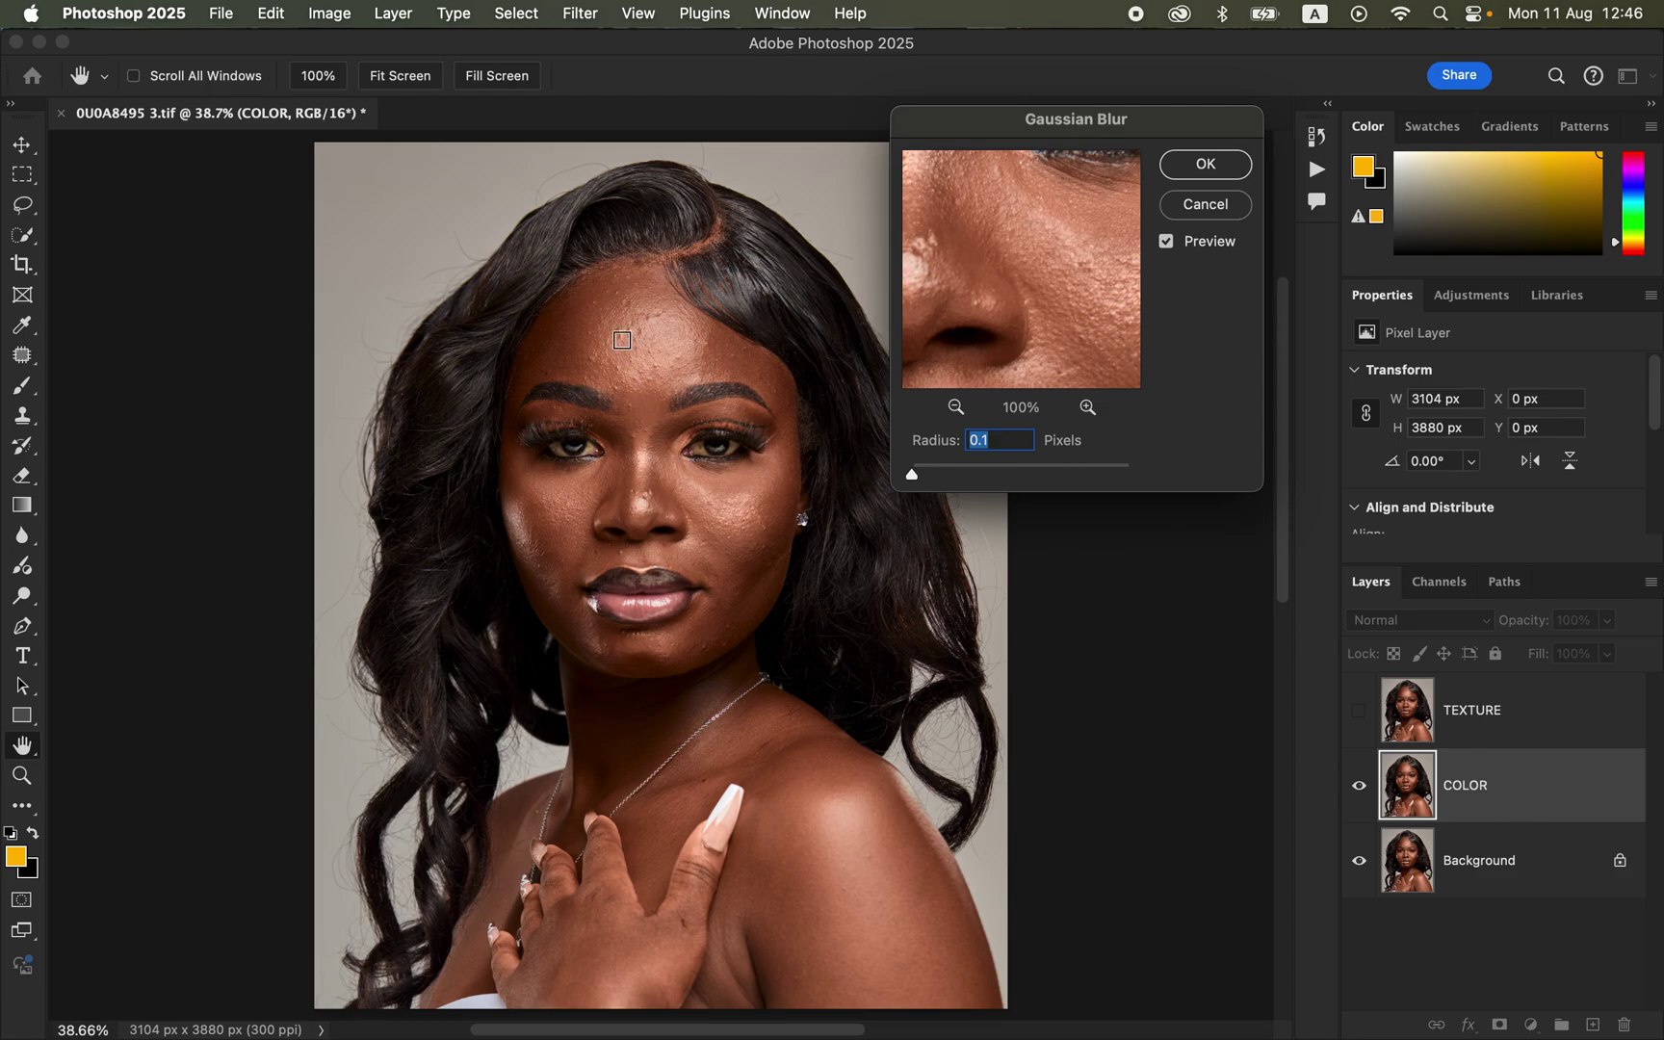
click(623, 342)
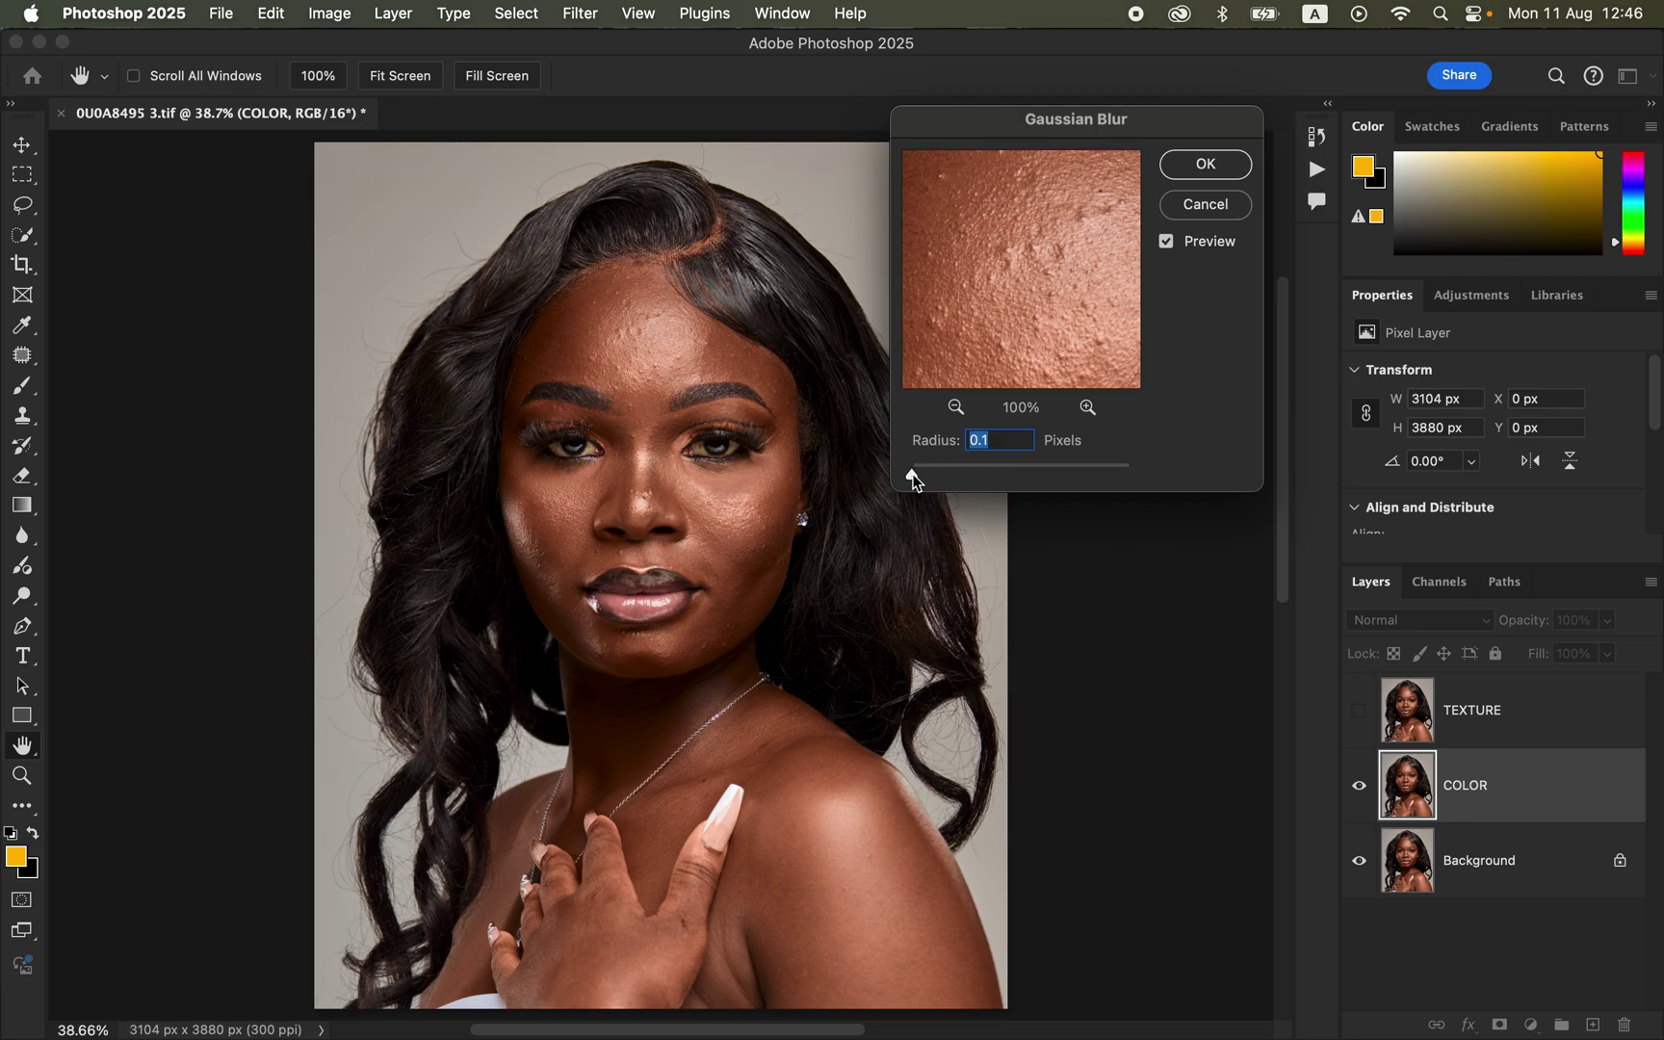
drag(915, 473, 970, 473)
click(1006, 282)
drag(1058, 282, 1022, 252)
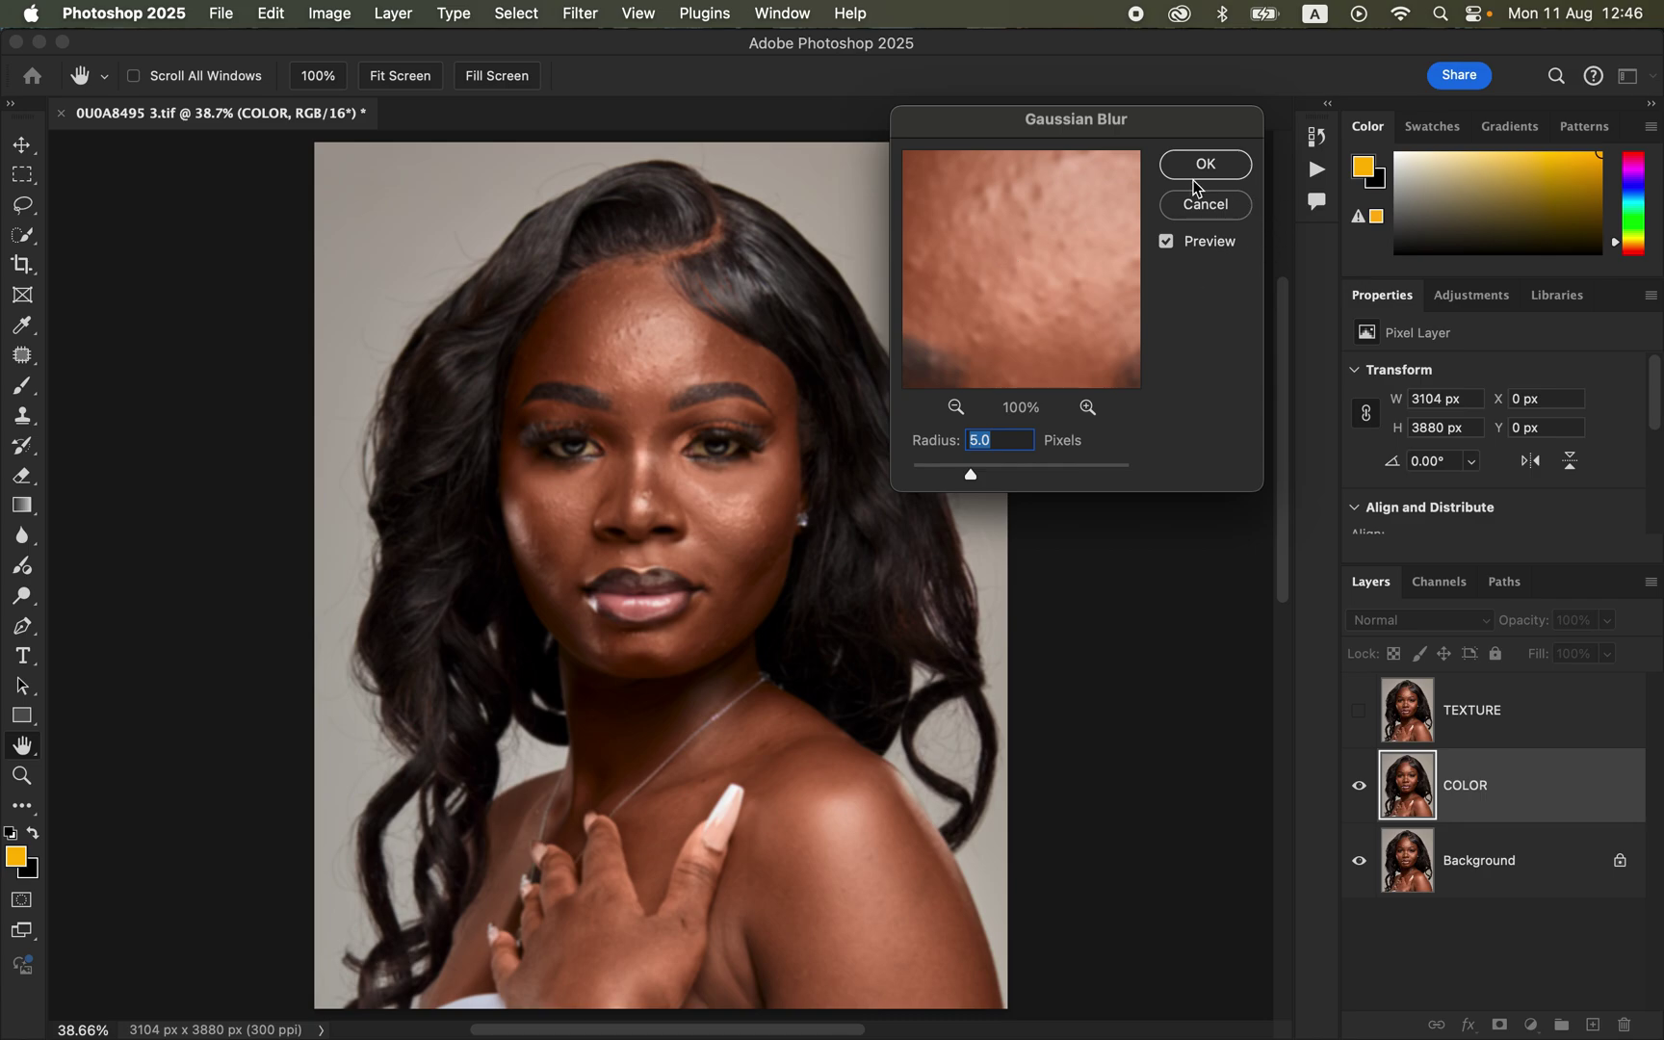
click(1203, 165)
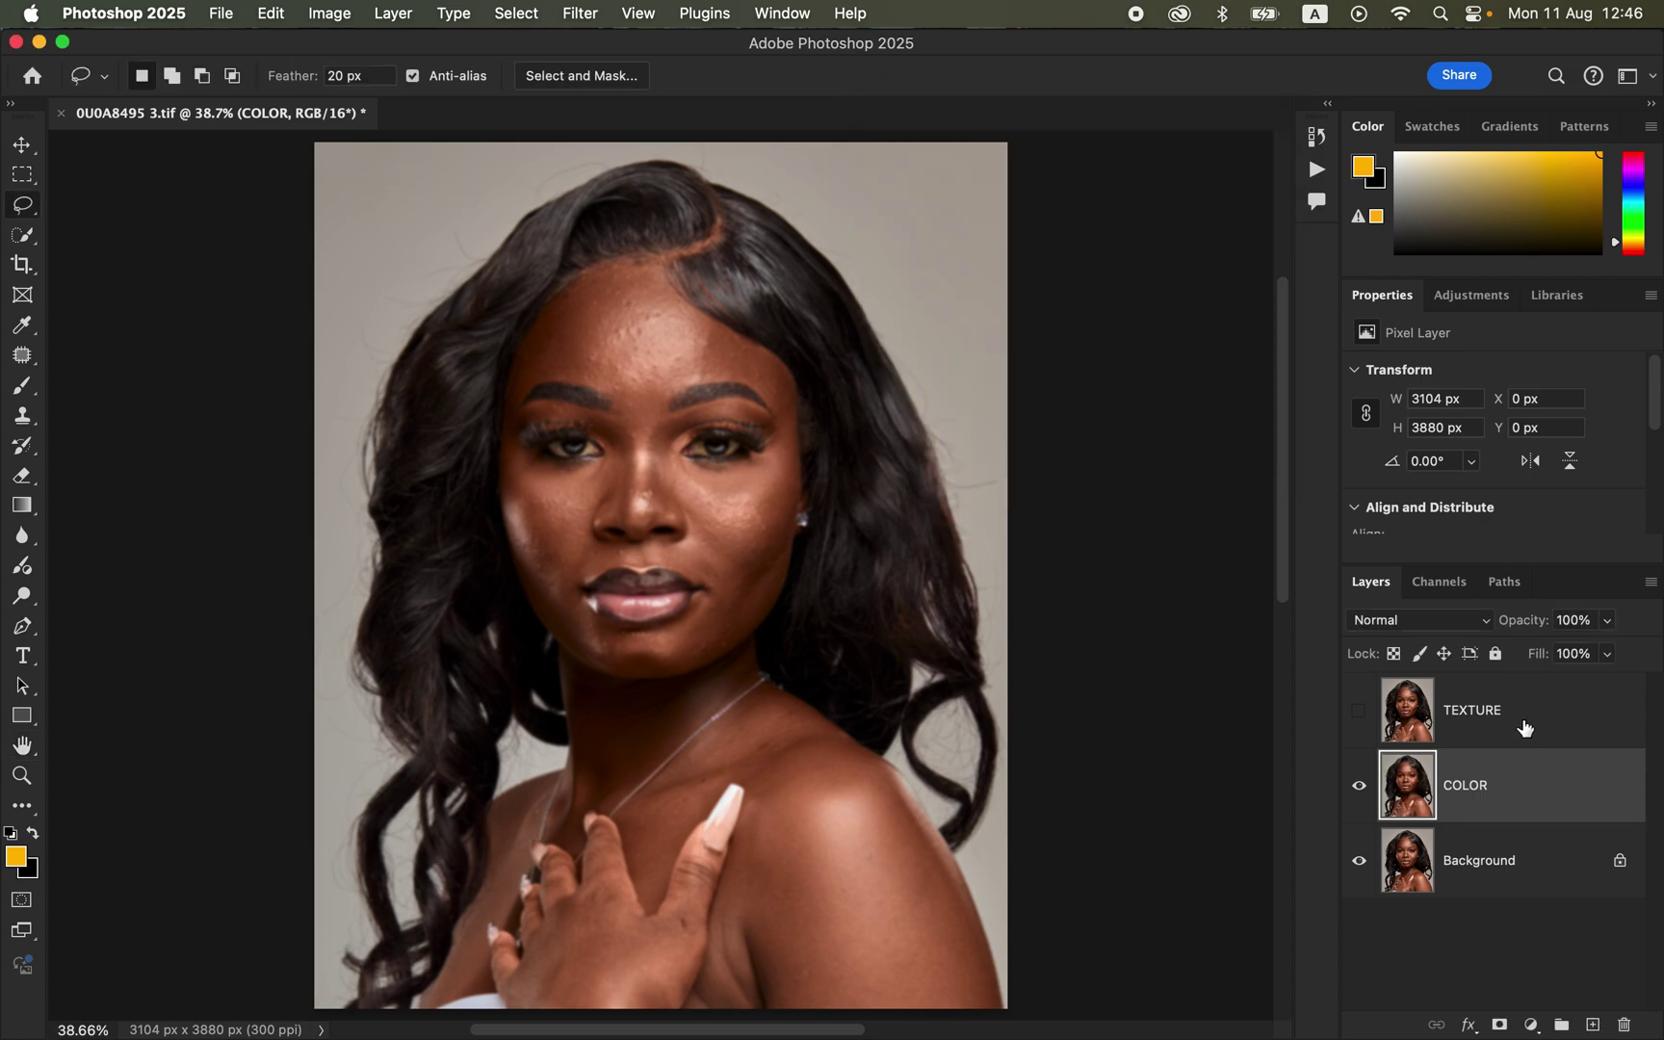
Make the TEXTURE layer visible and active, and open Apply Image for it
click(1517, 730)
click(1360, 713)
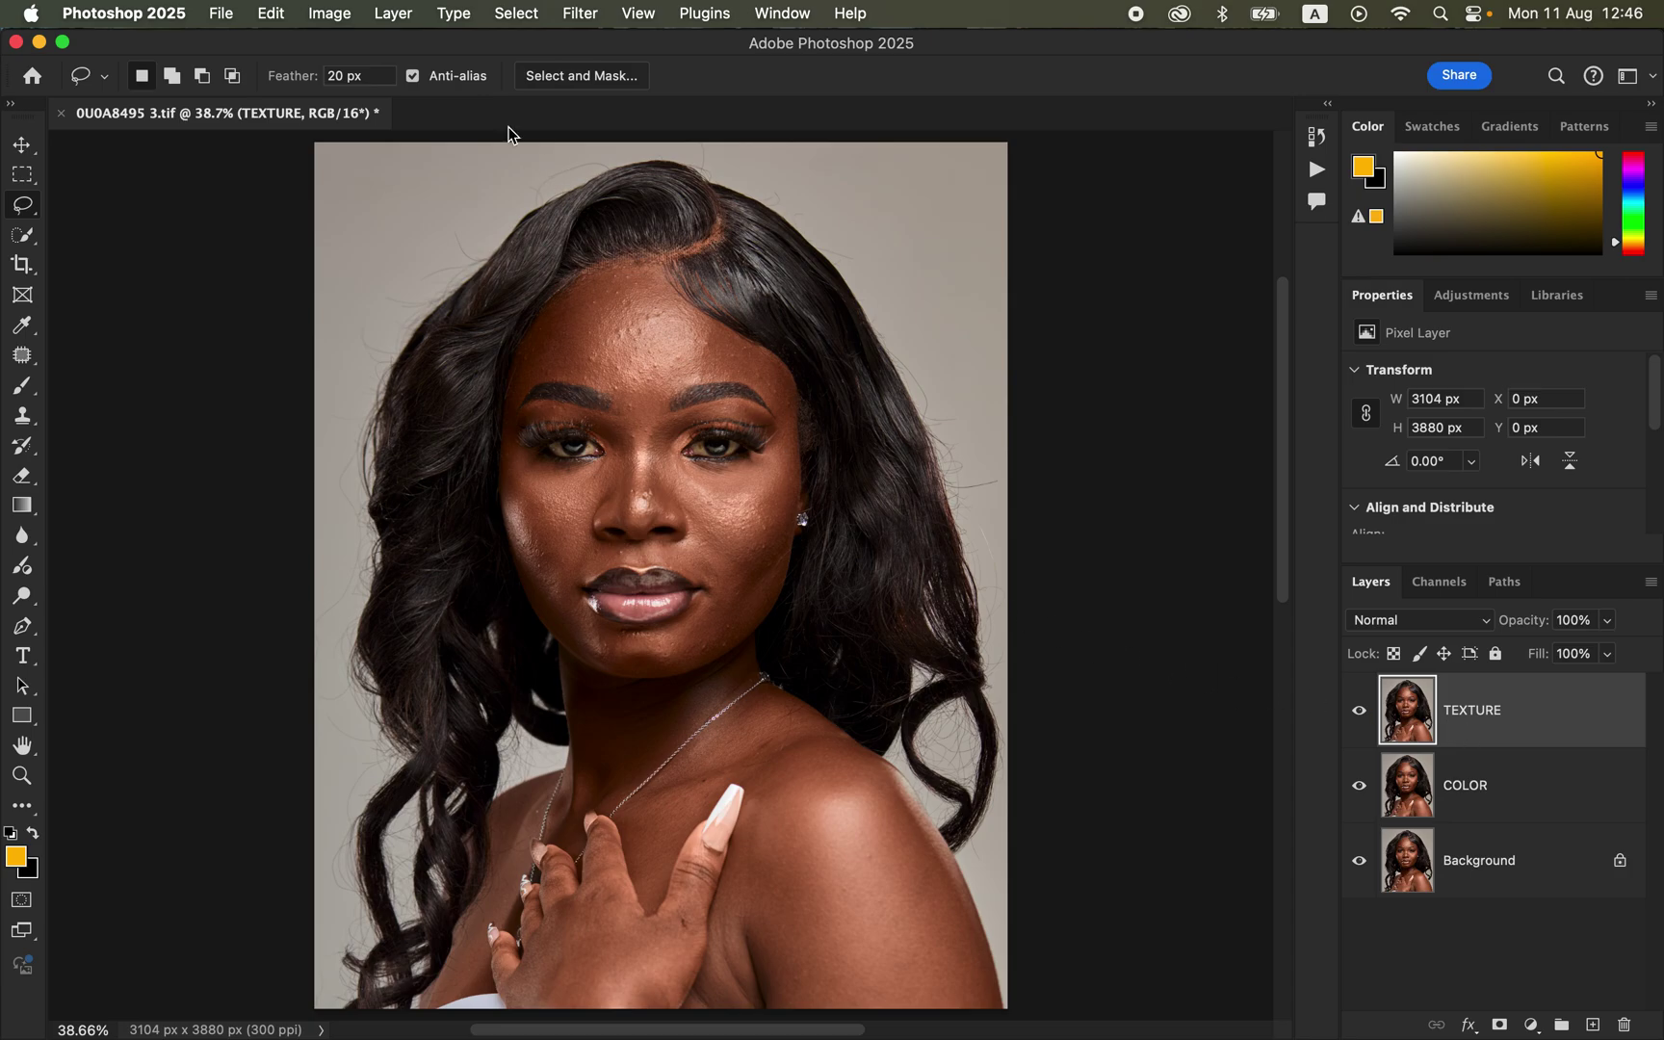
click(336, 12)
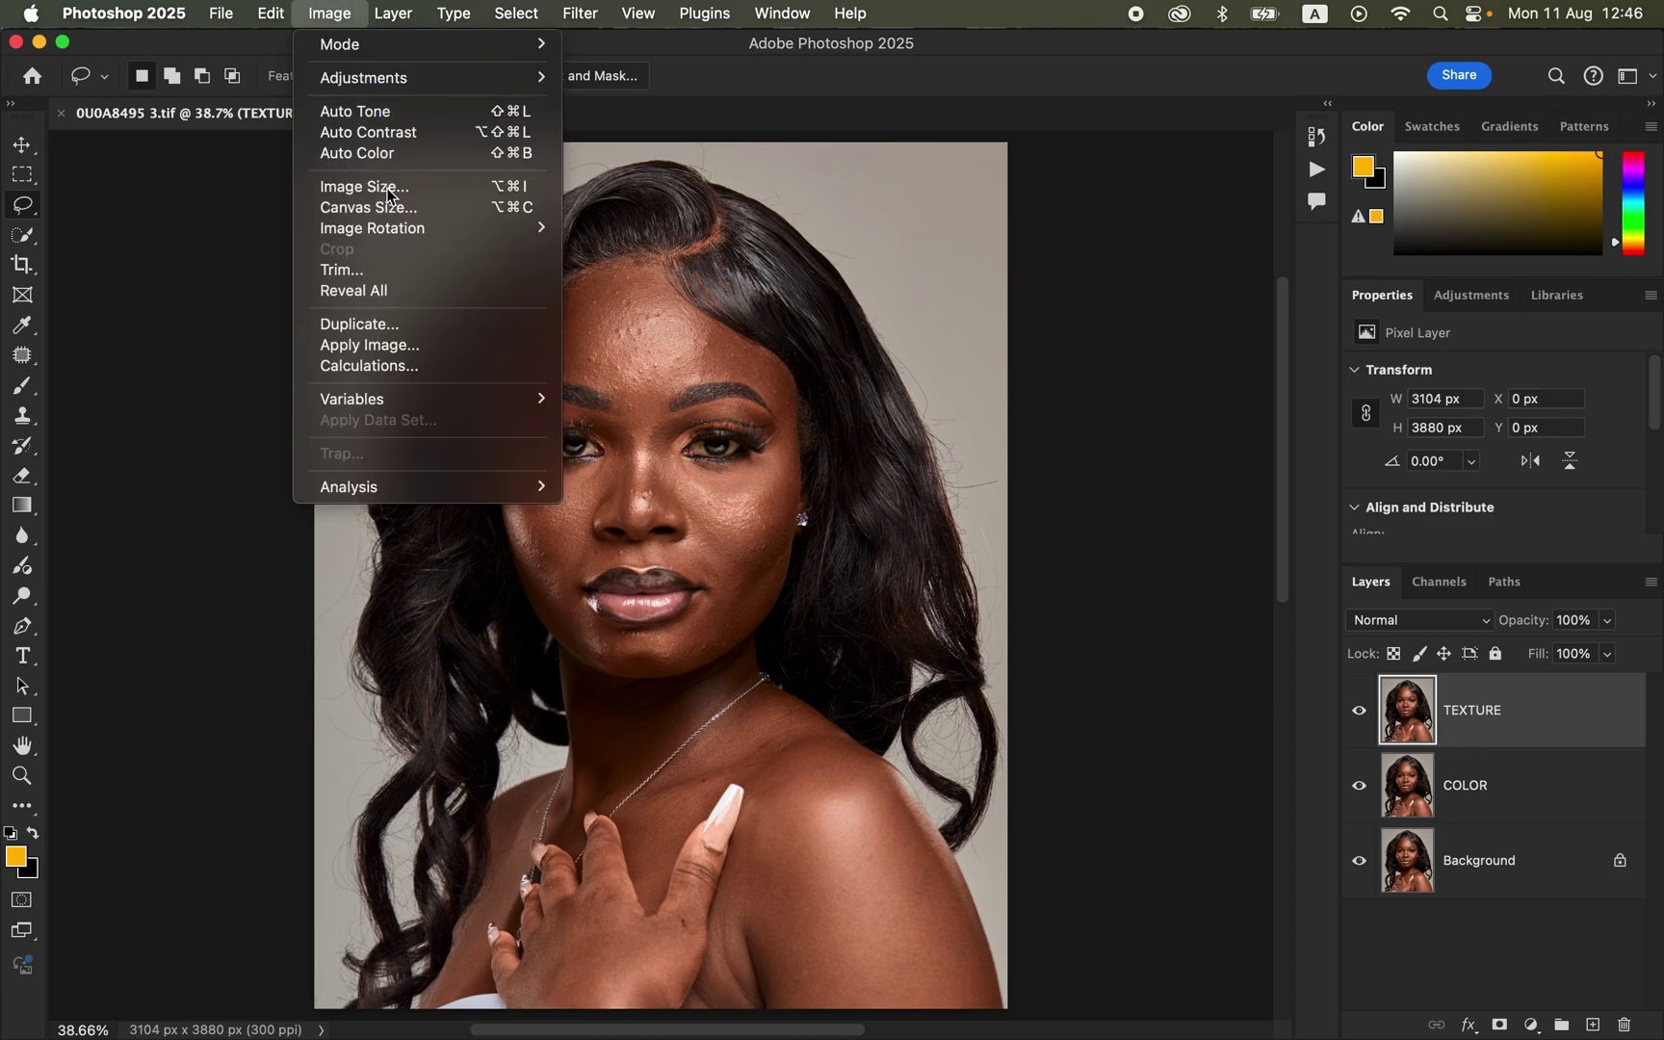
click(416, 345)
drag(1121, 147, 1086, 114)
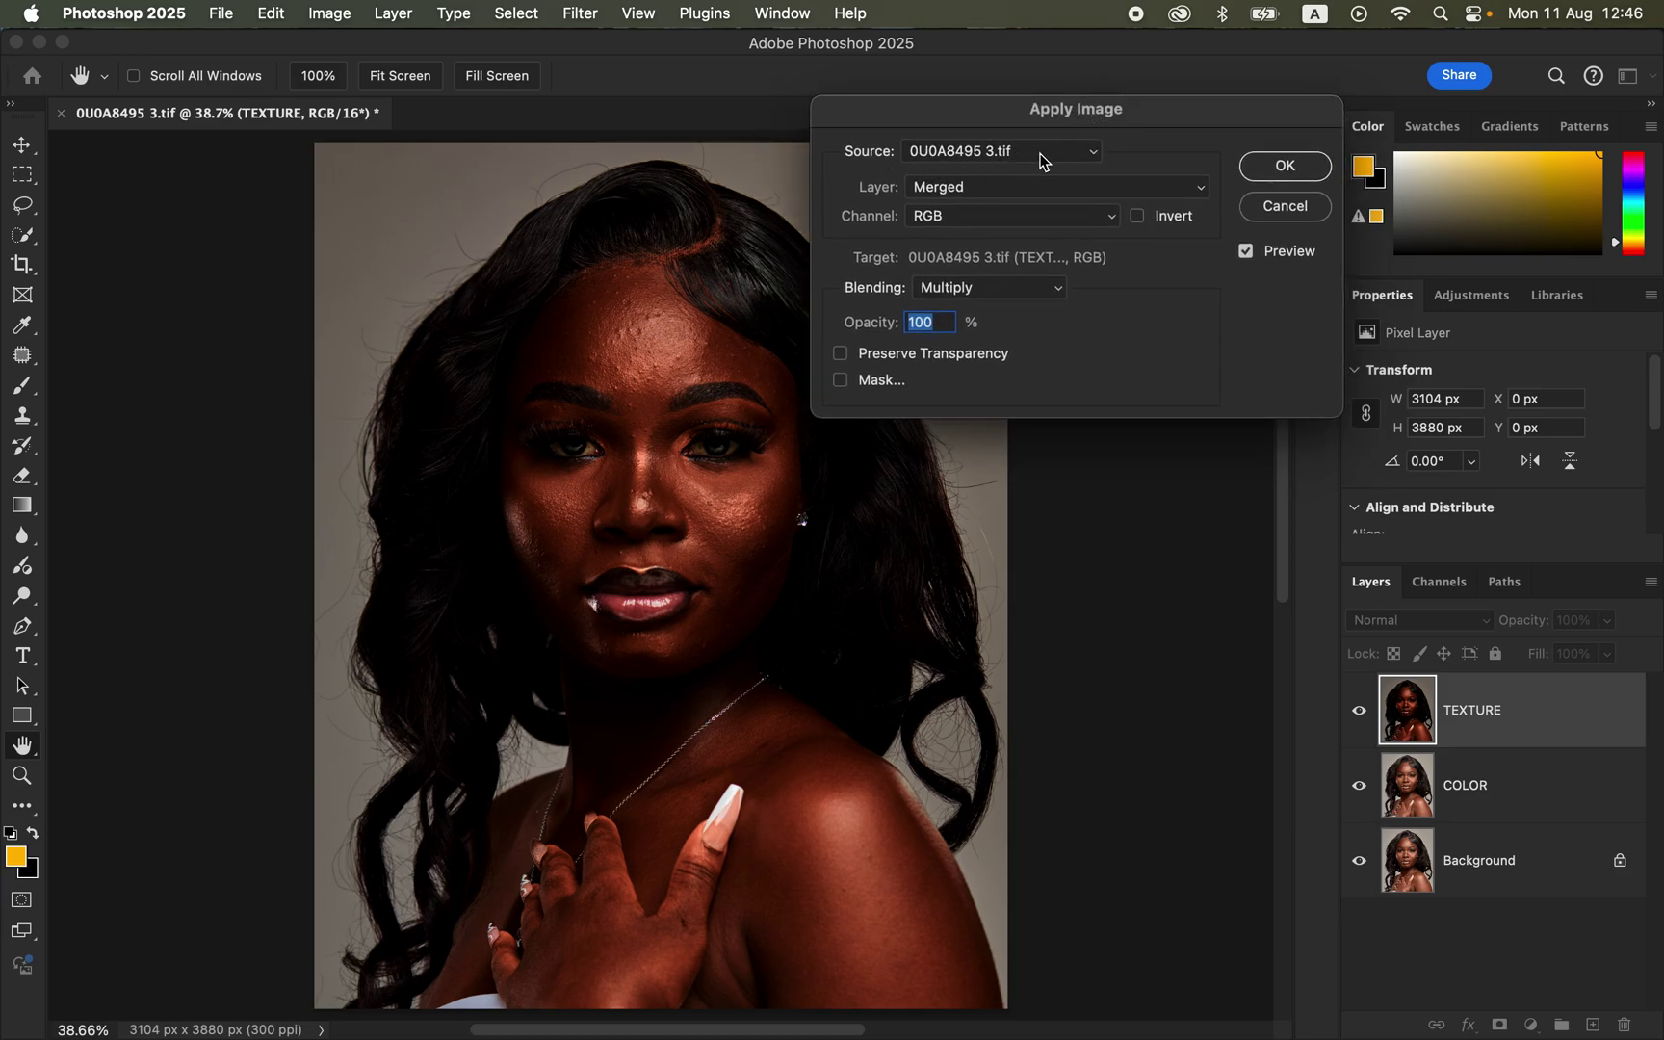
Configure Apply Image to use the COLOR layer's RGB channel, inverted, with Add blending
click(977, 189)
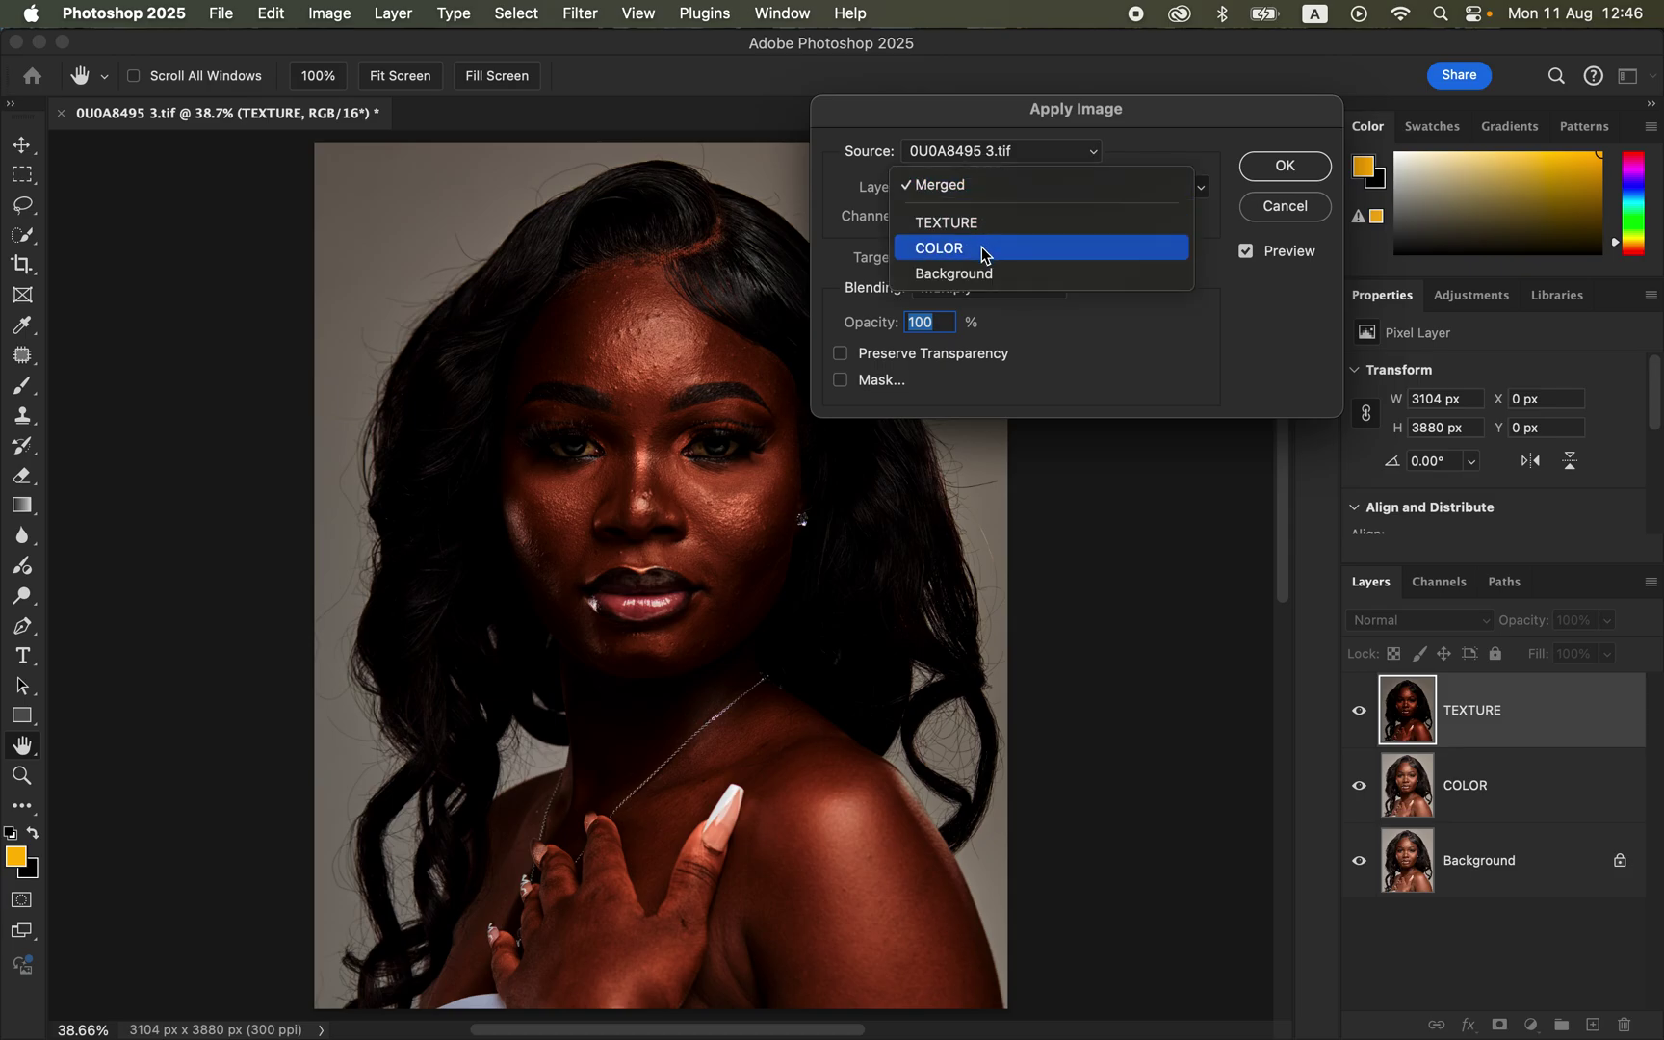
click(985, 252)
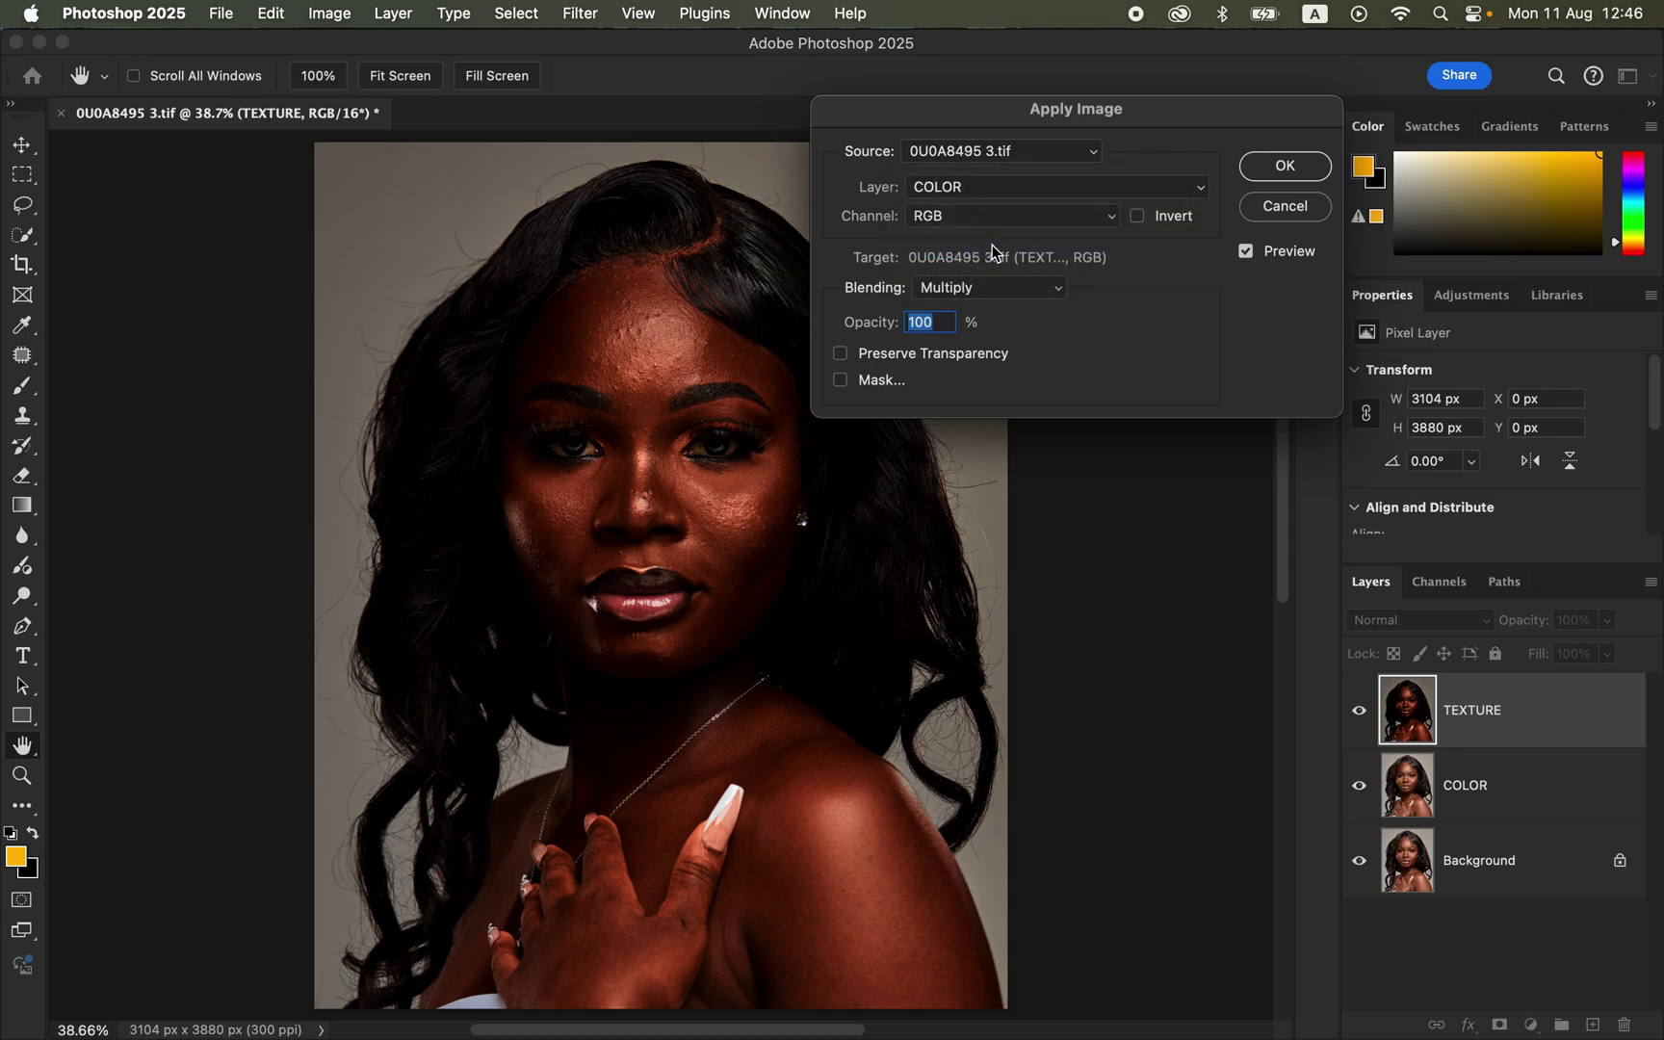
click(986, 223)
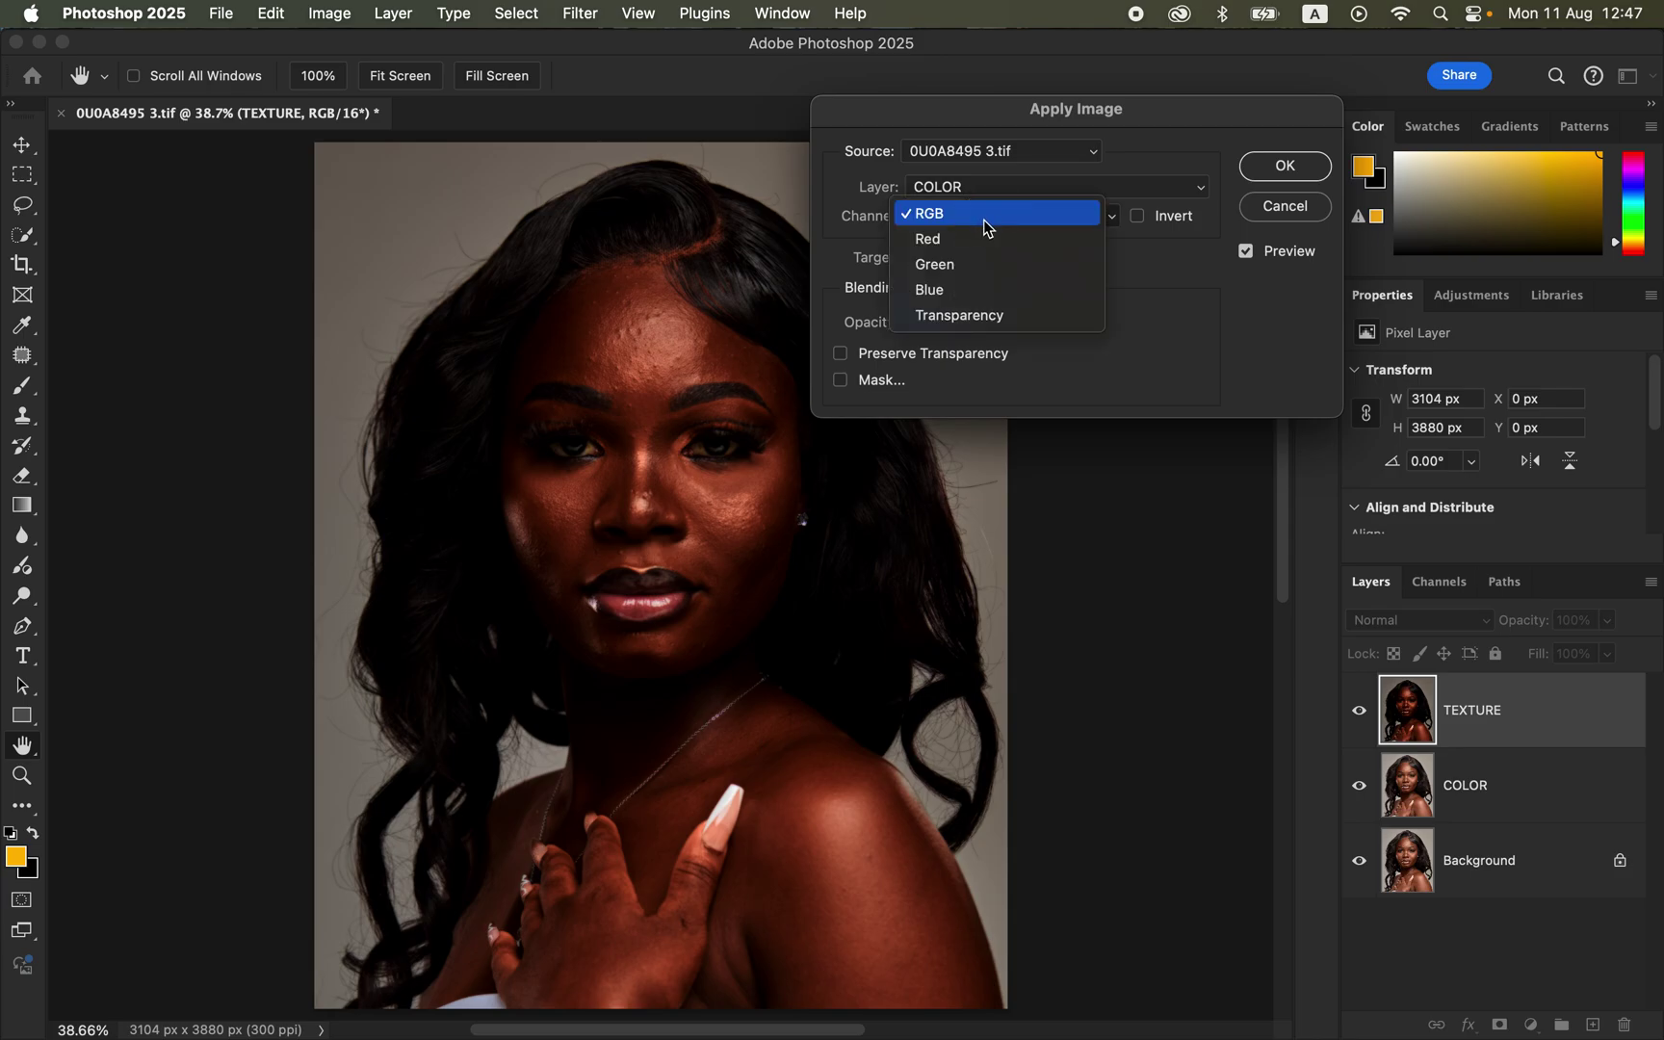
click(975, 219)
click(992, 291)
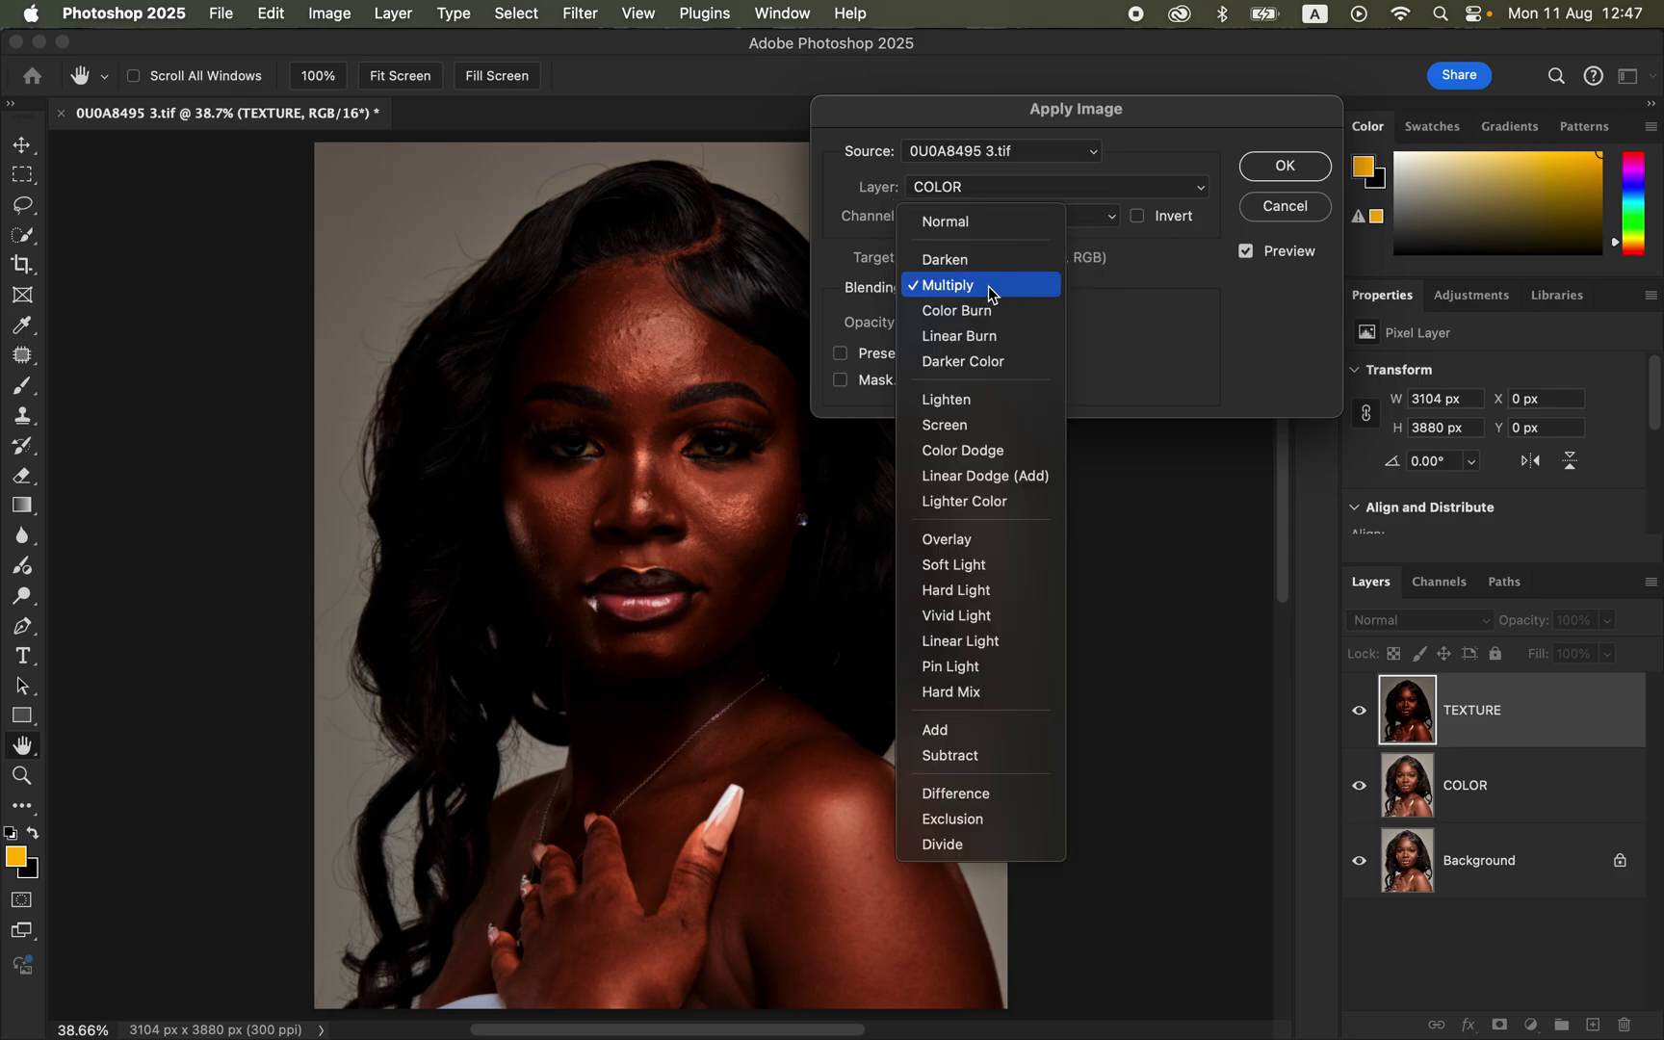
click(986, 729)
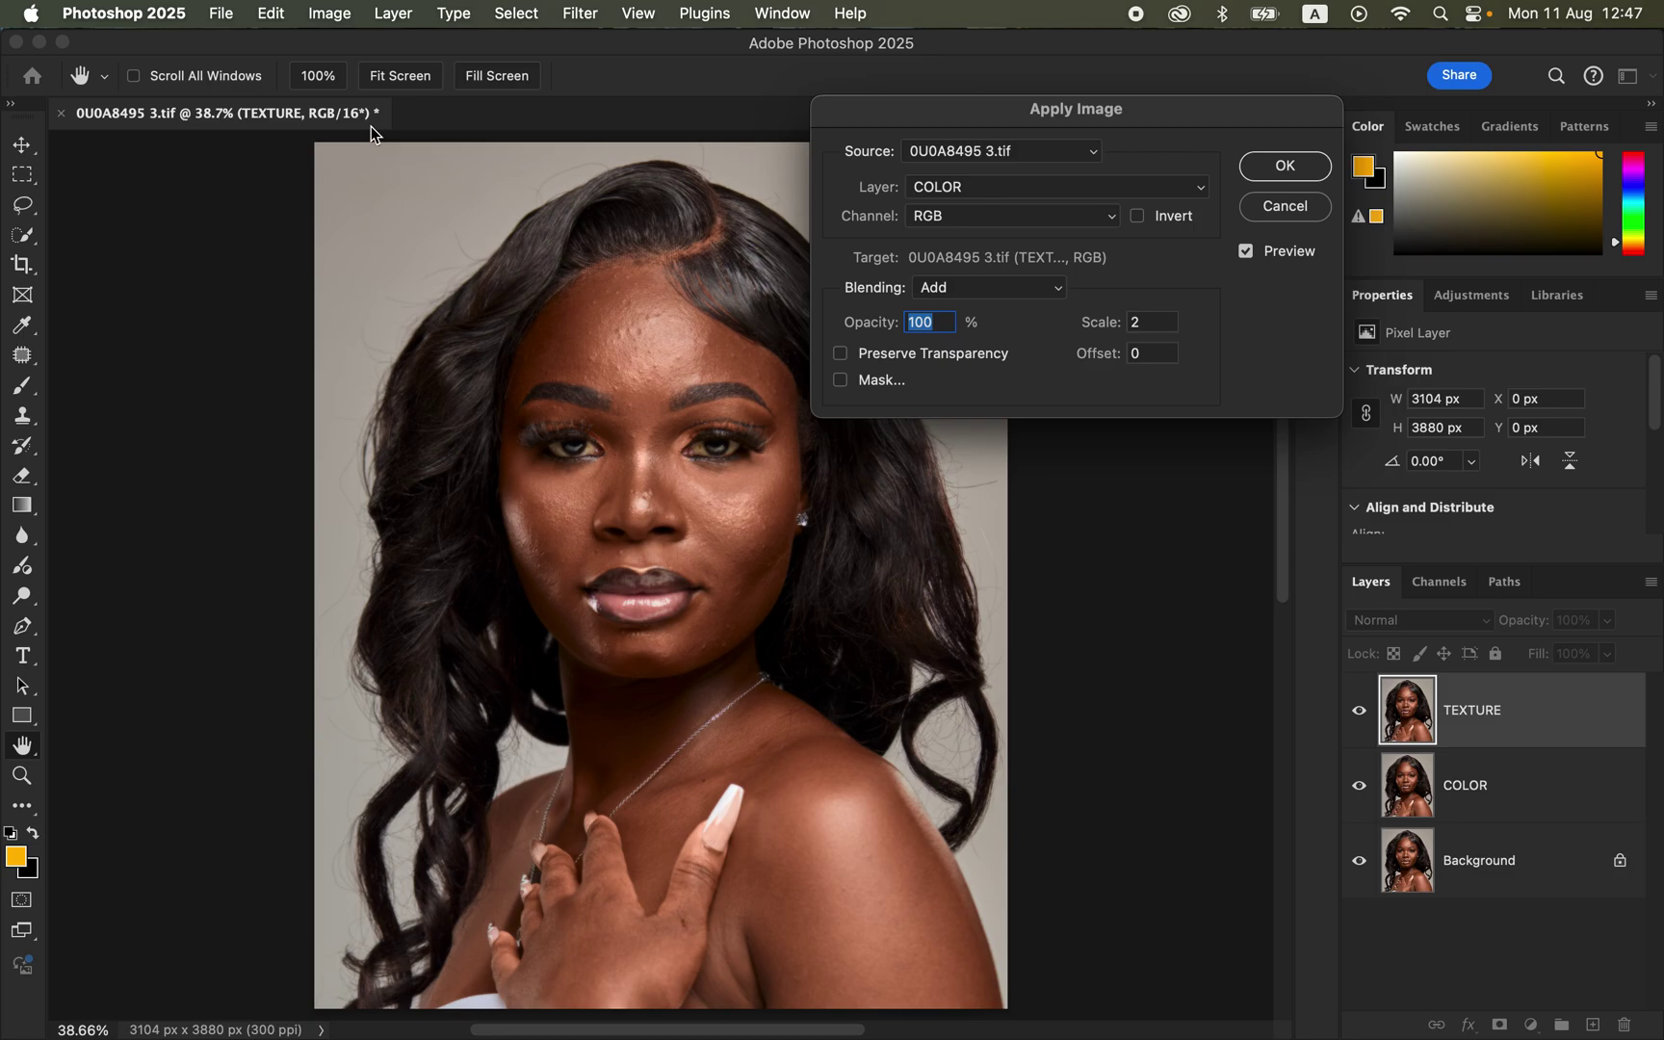
click(995, 290)
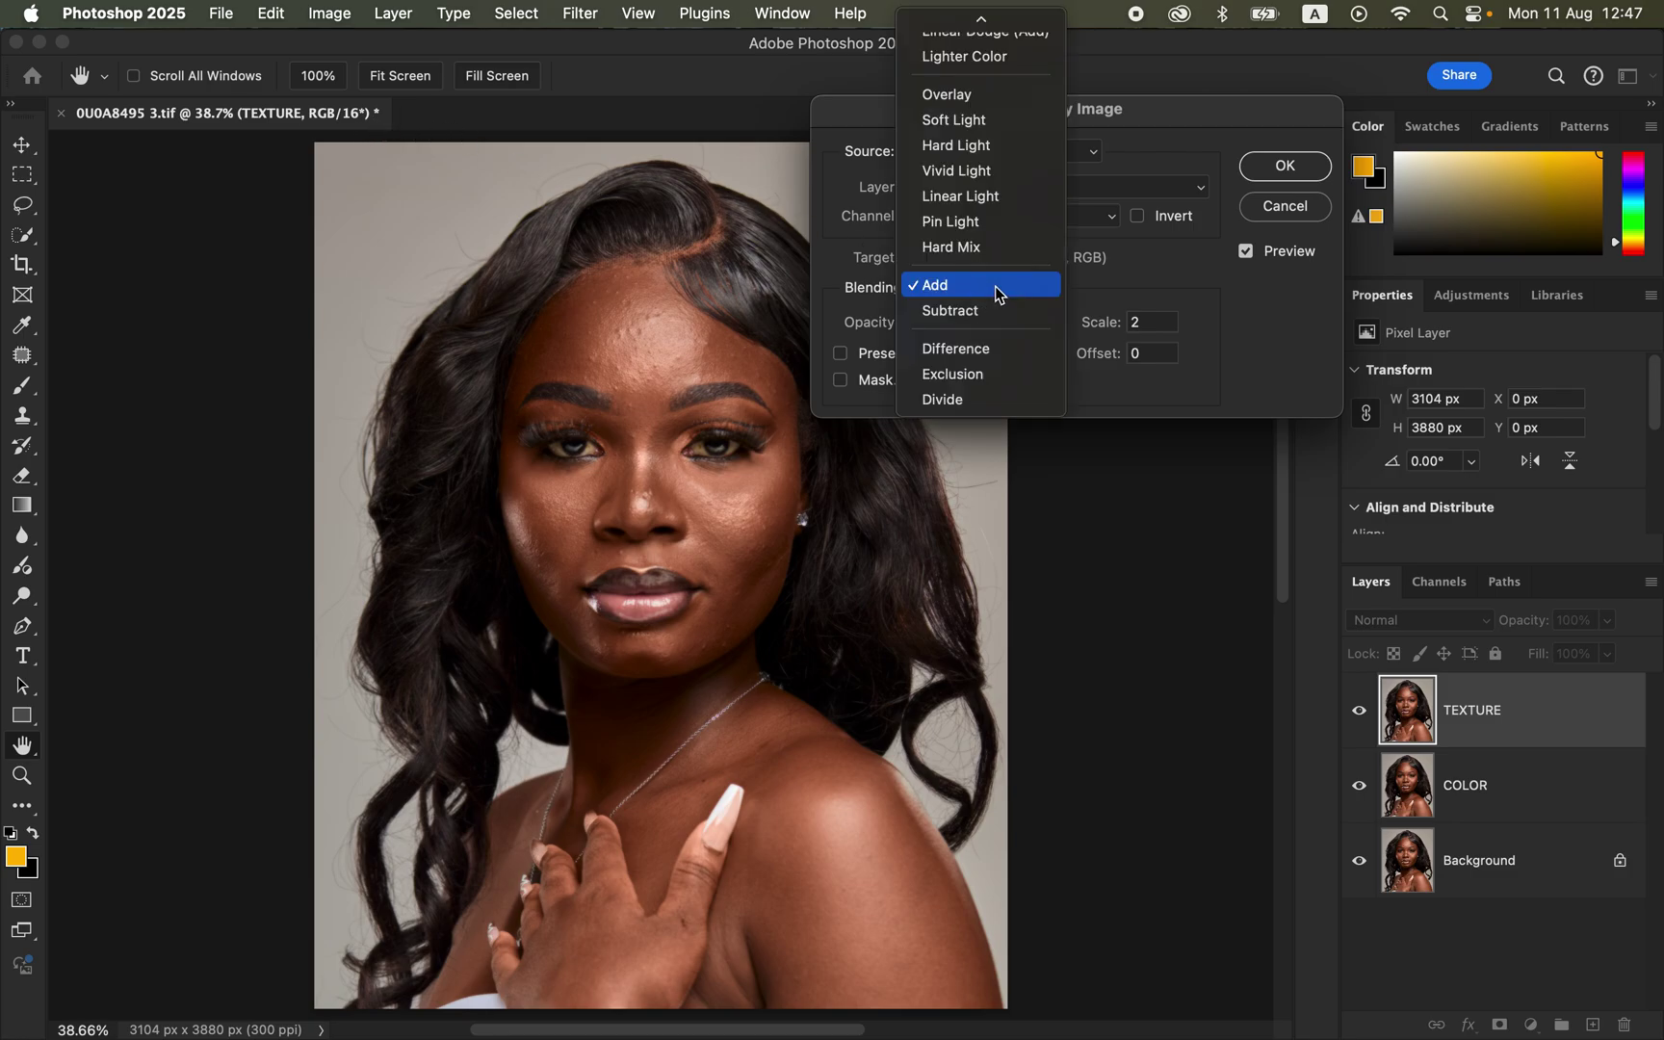
click(997, 287)
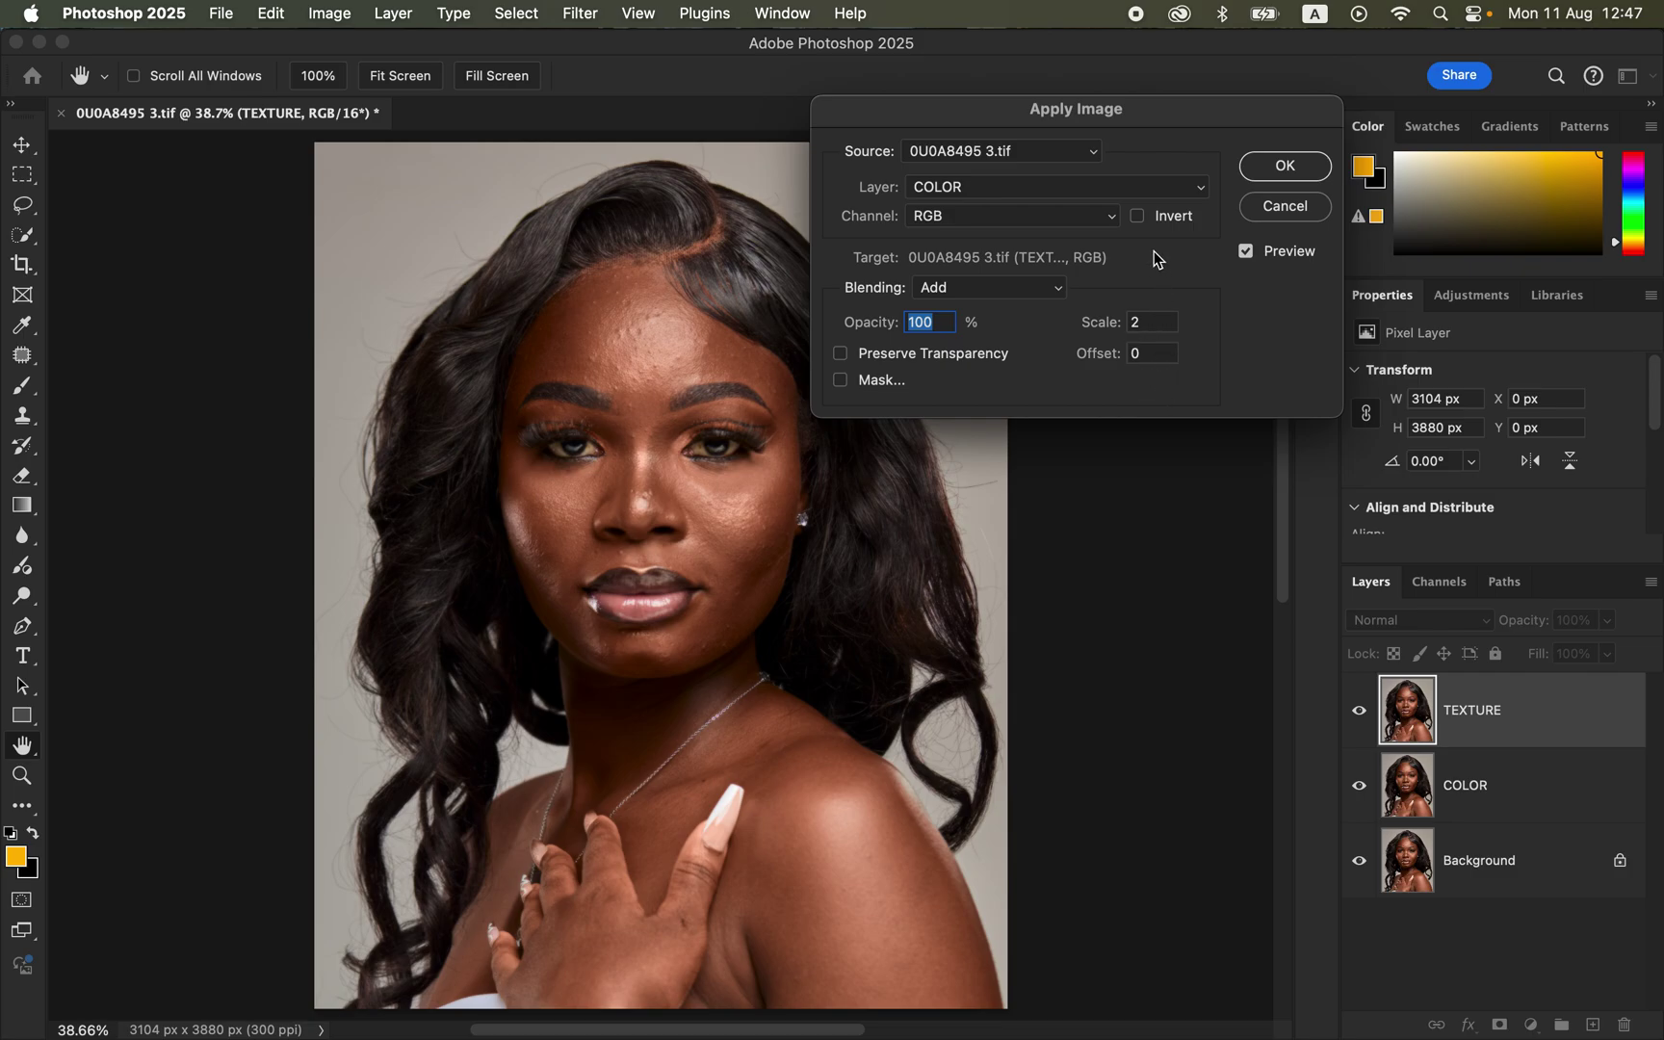
click(1139, 221)
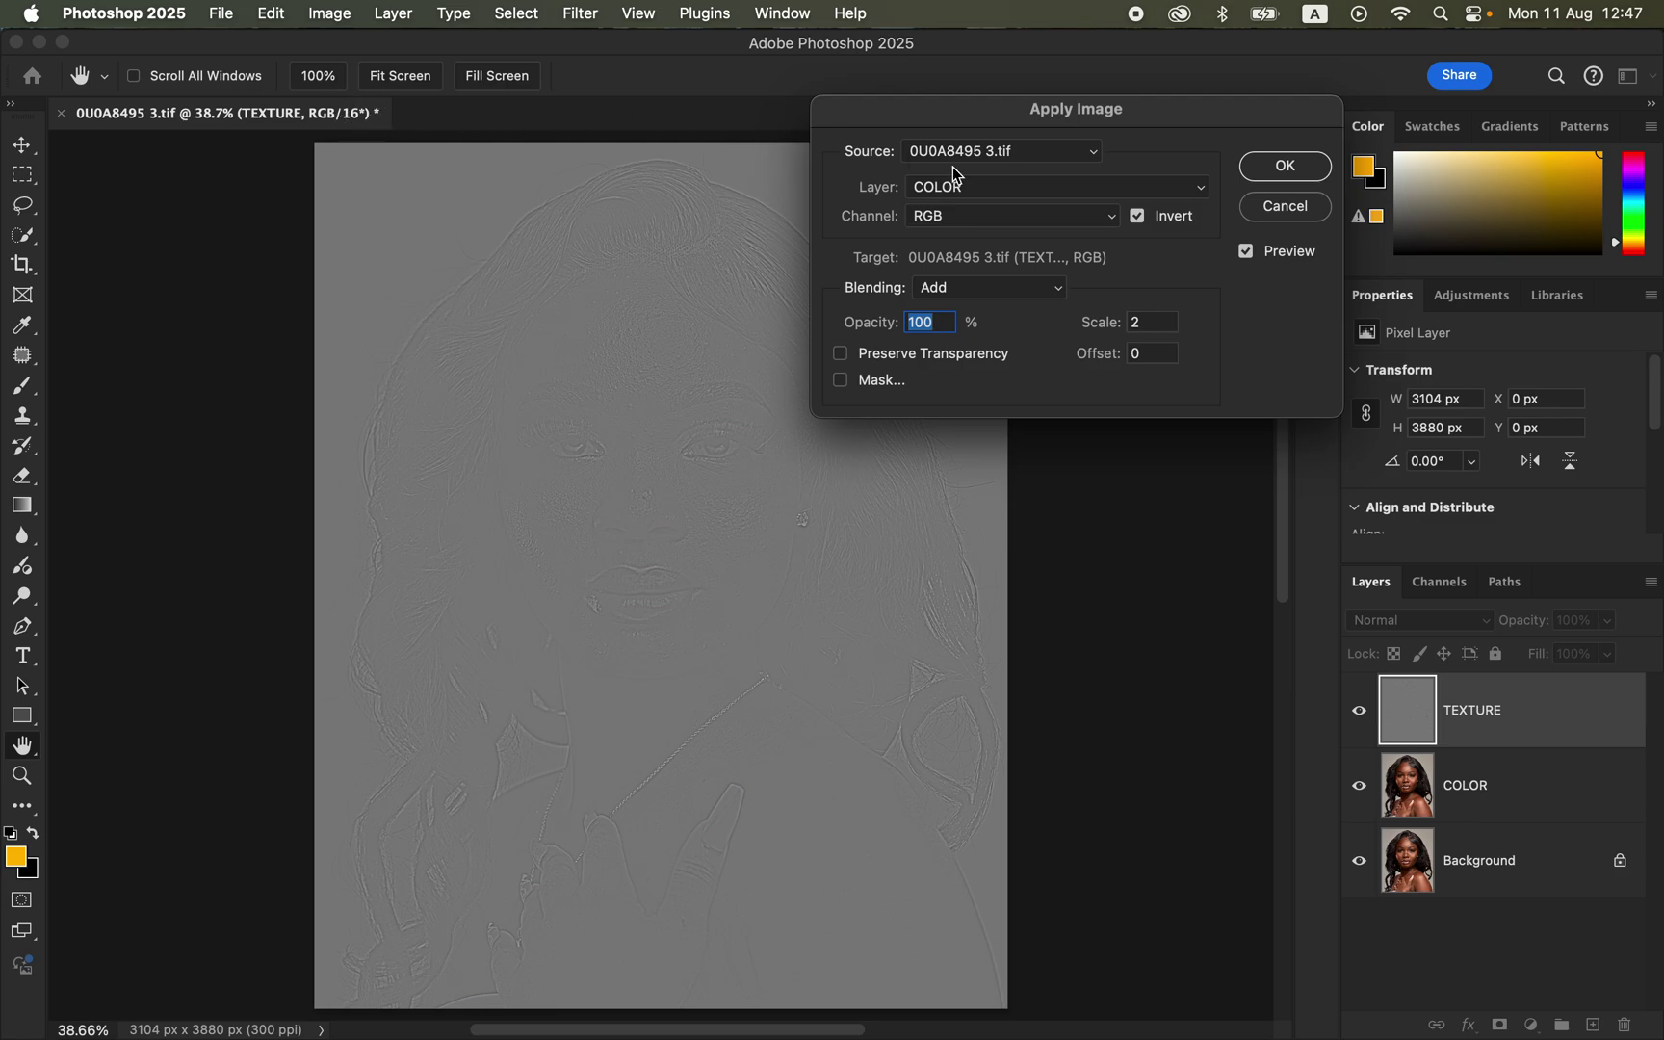
Try non-inverted Subtract blending from the COLOR layer in Apply Image, and restore Add blending with Invert enabled
click(980, 190)
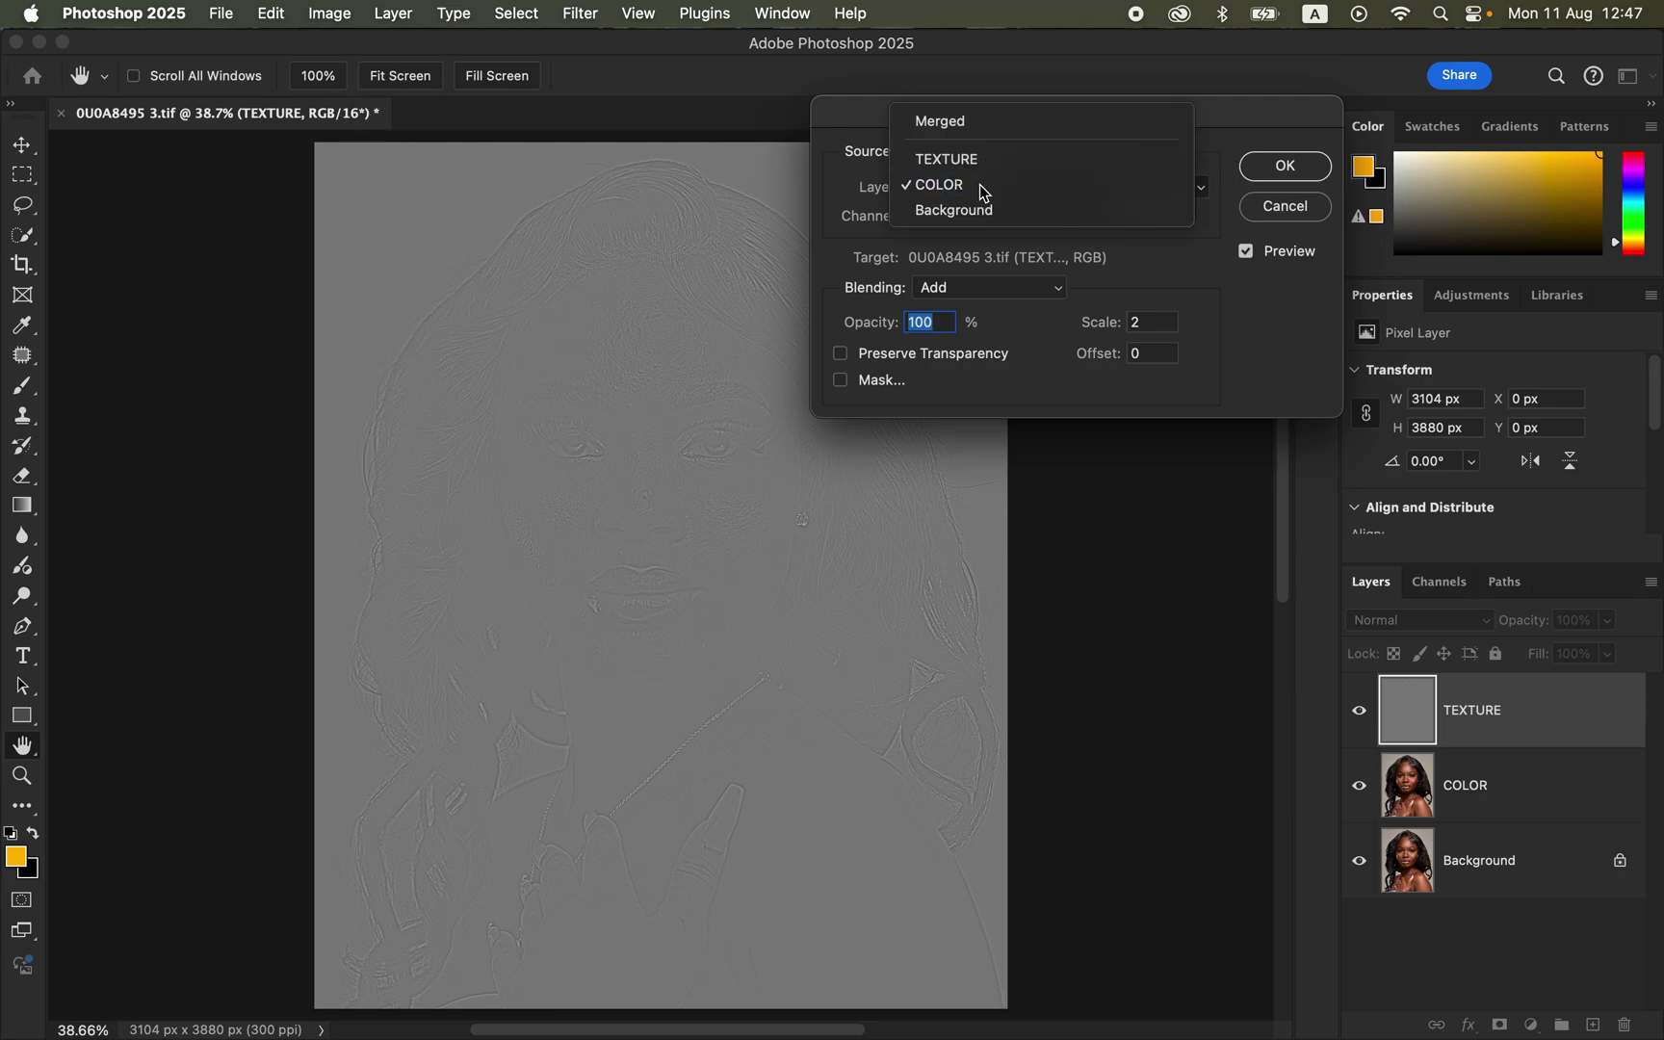
click(982, 188)
click(1139, 216)
click(999, 299)
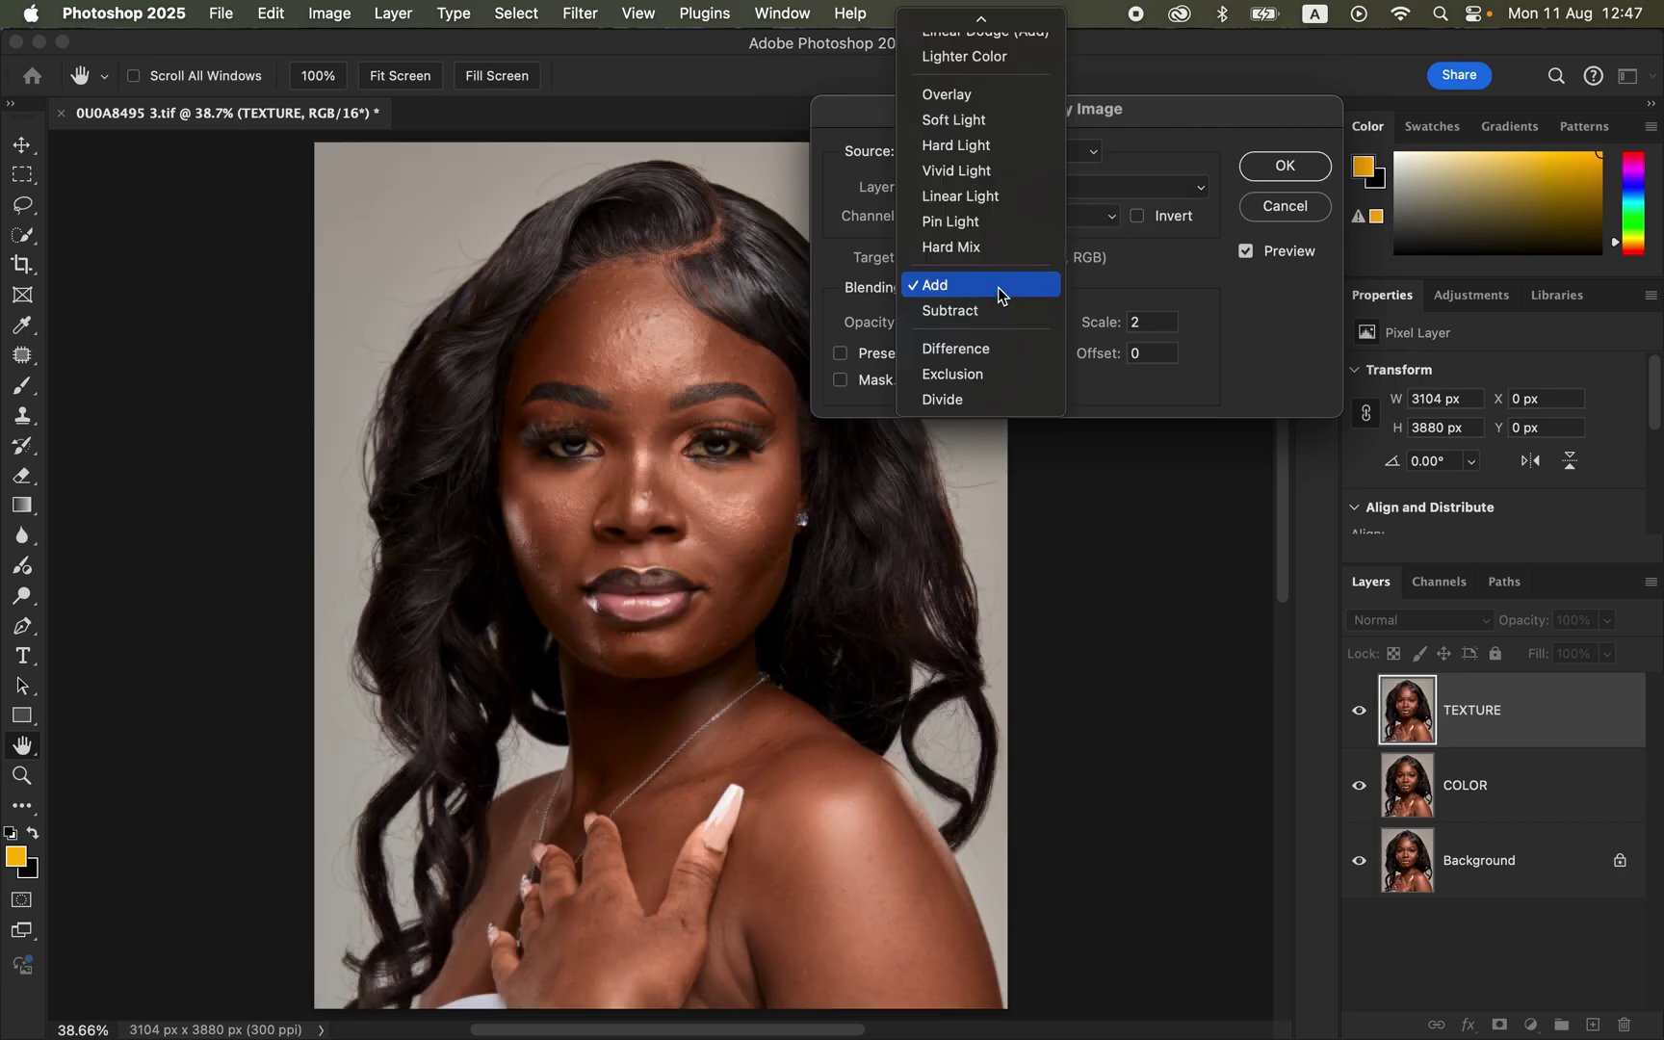
click(993, 314)
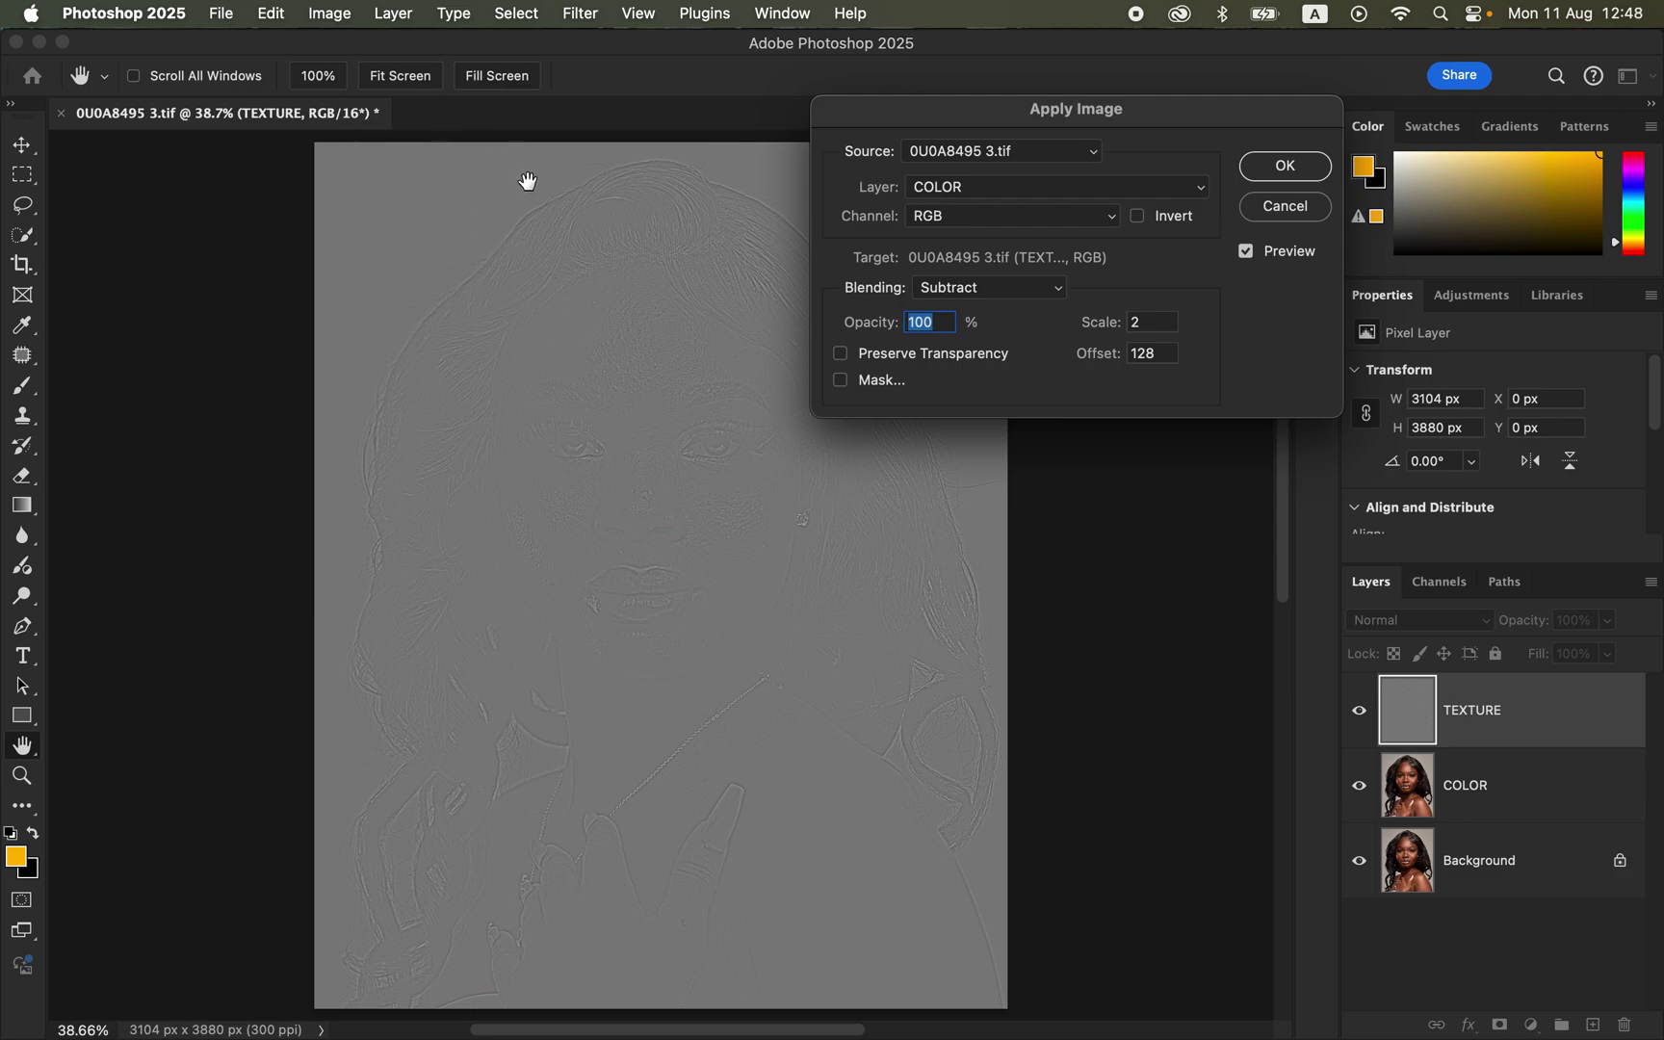
click(1005, 289)
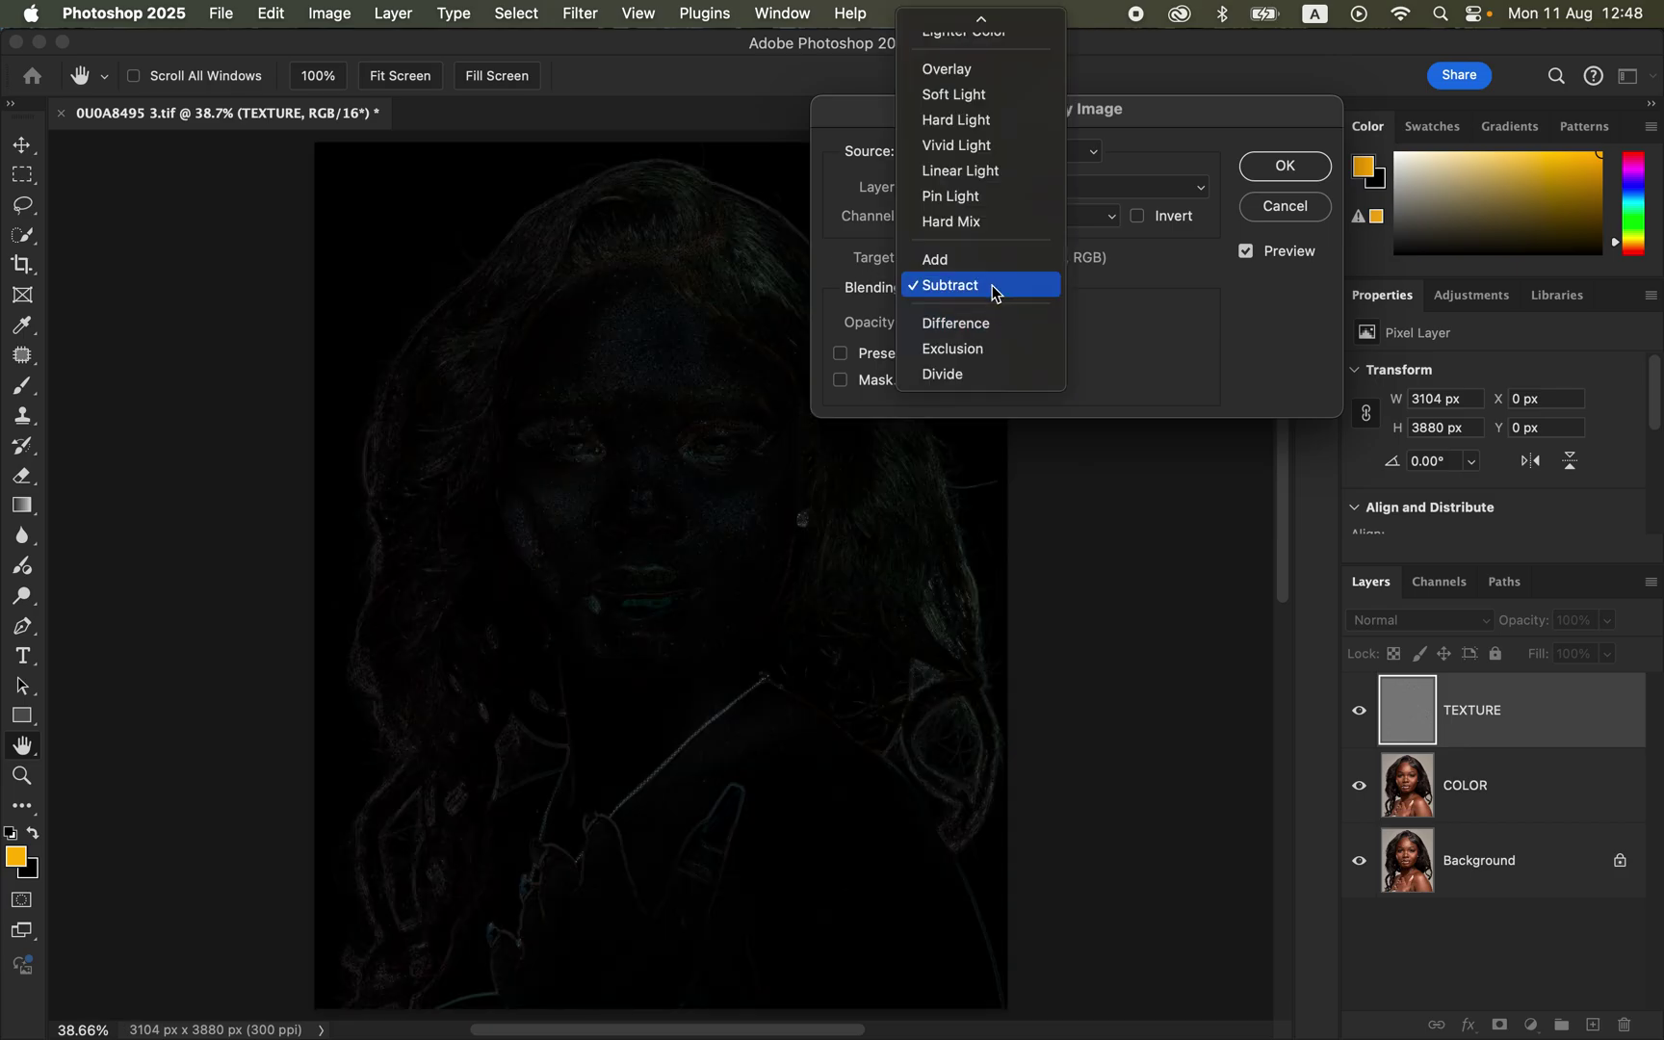
click(996, 258)
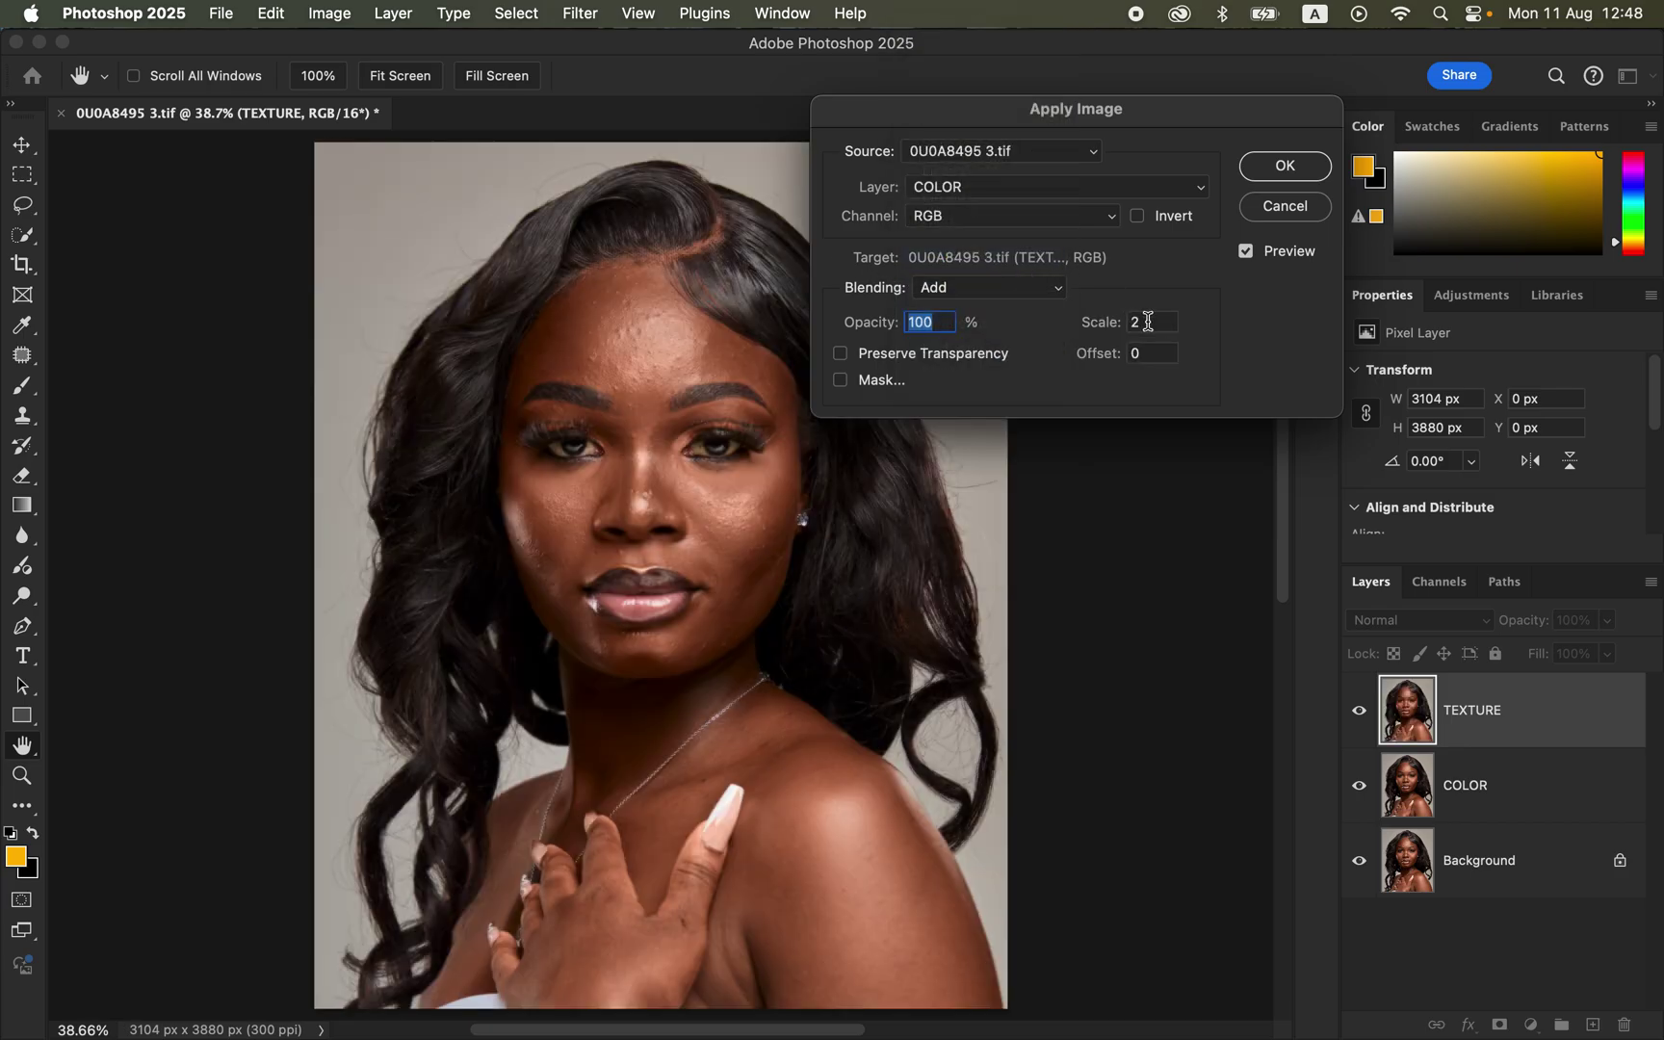
click(1141, 219)
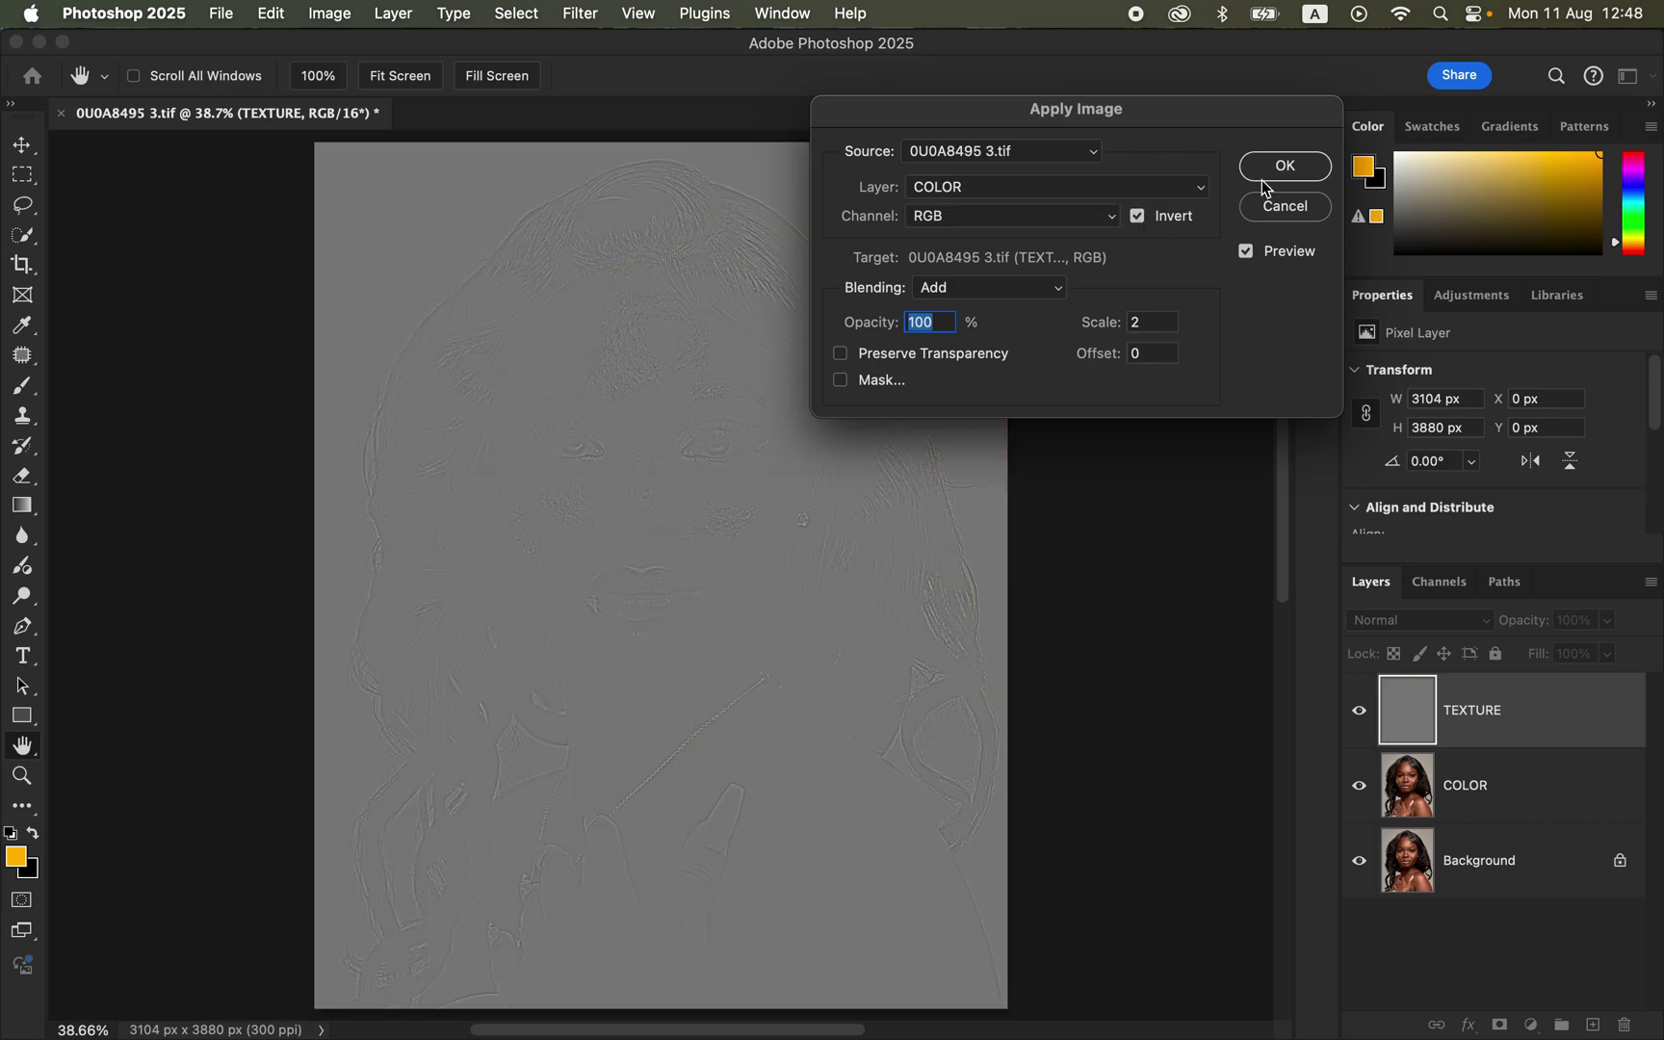
Apply the inverted Add result to the TEXTURE layer and set its blend mode to Linear Light
click(1287, 167)
key(l)
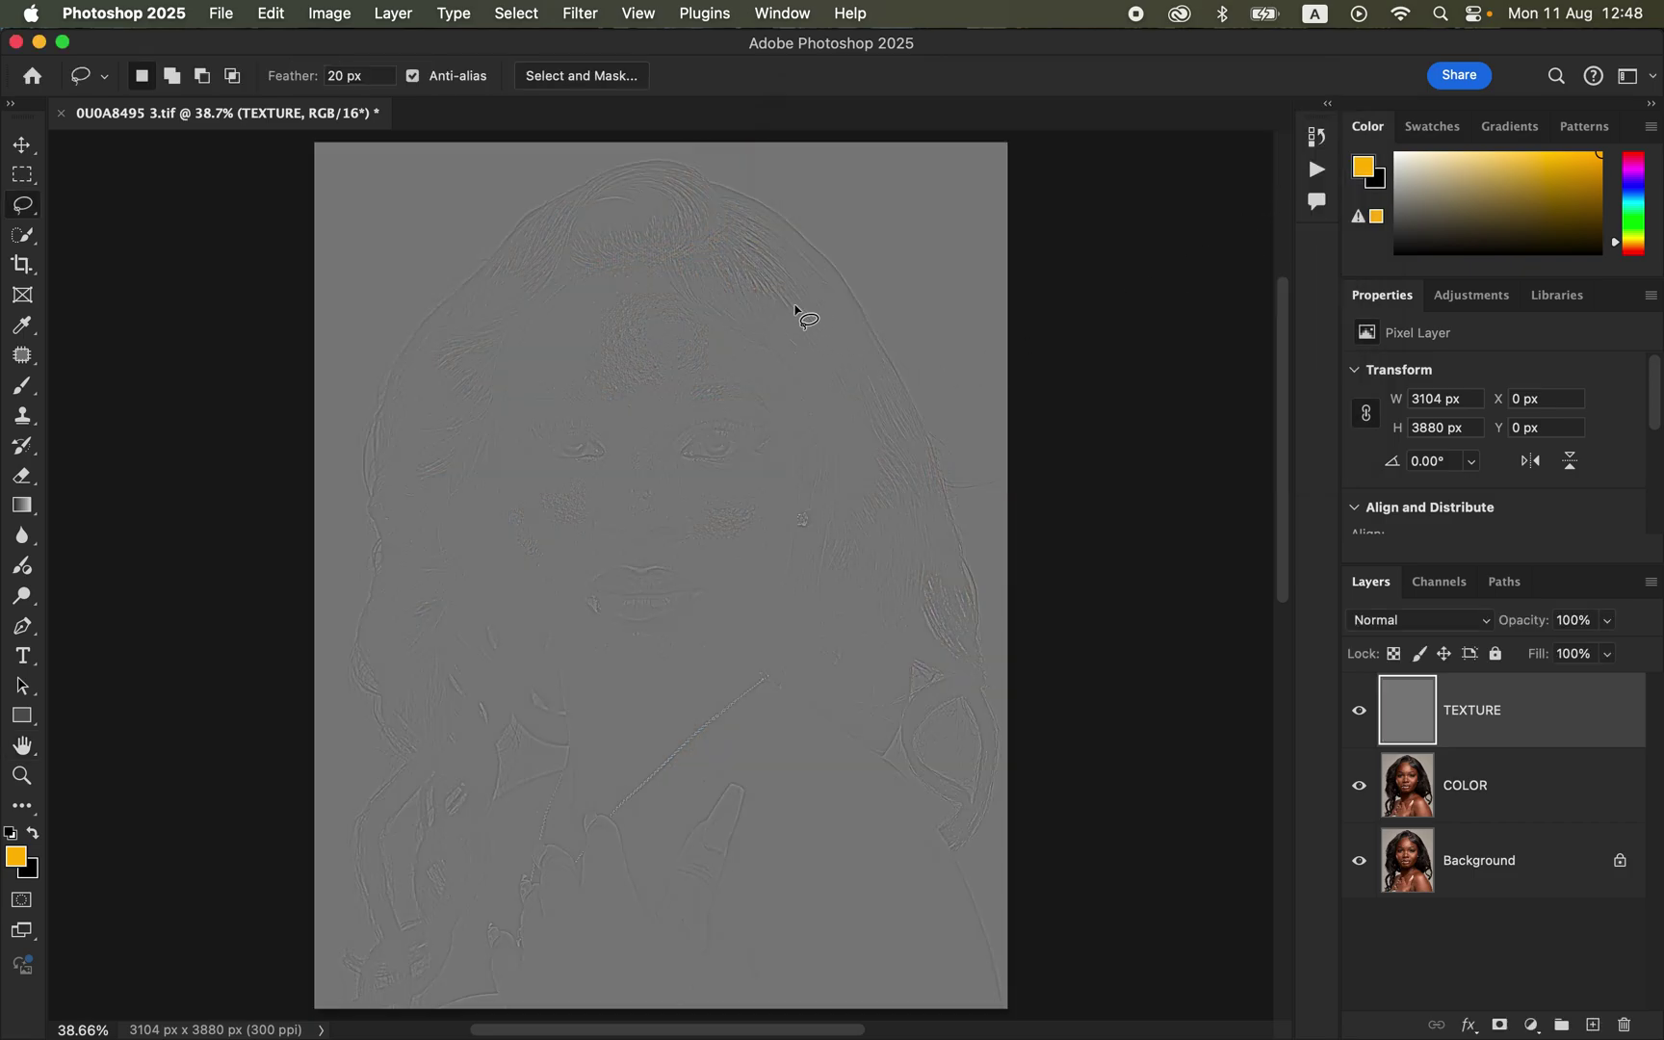
click(1434, 621)
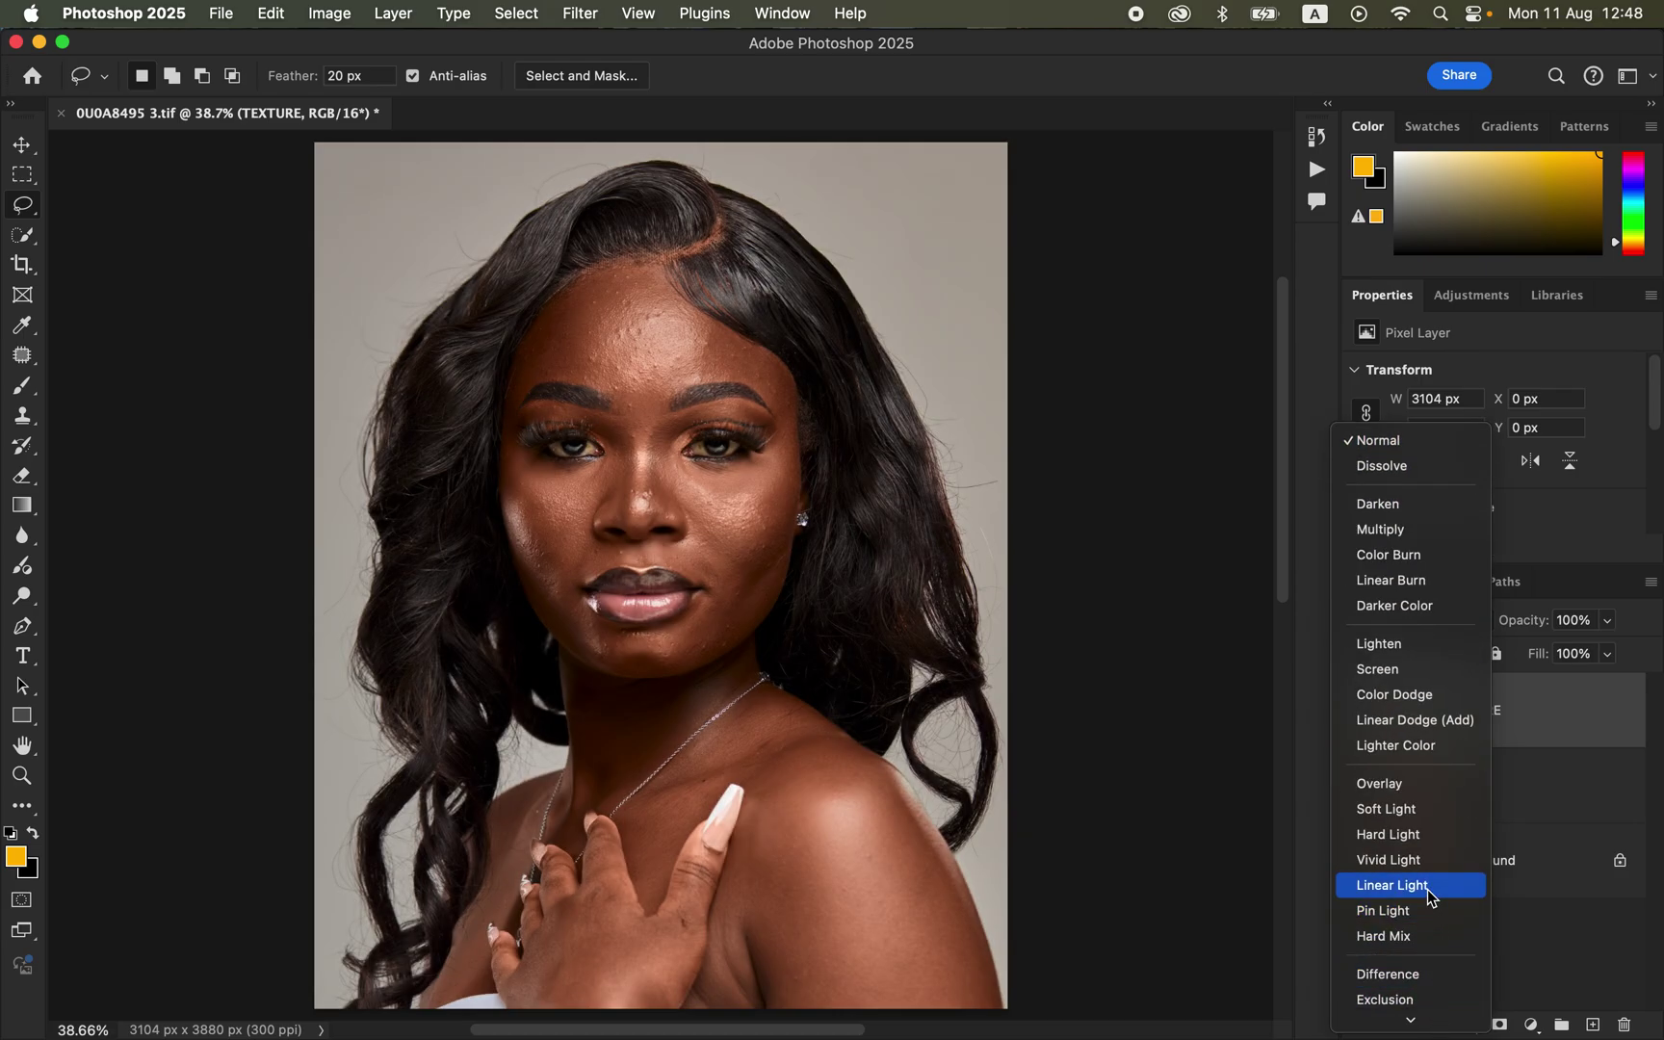
click(1429, 892)
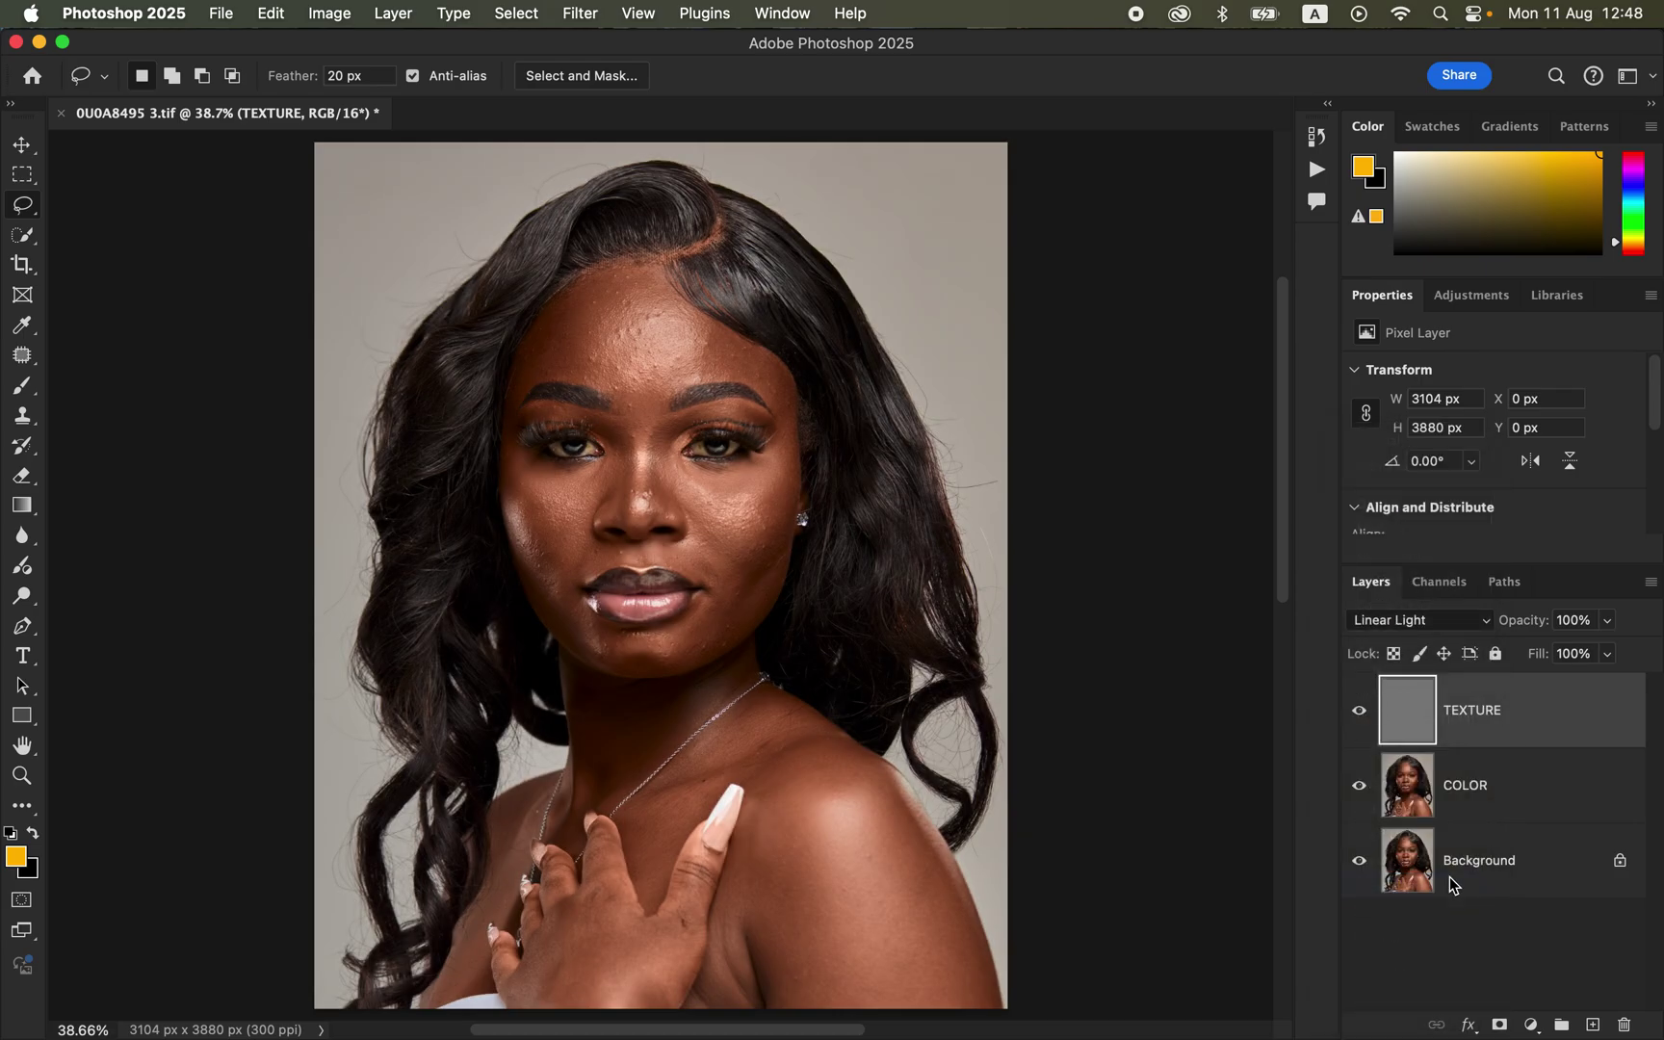
Group the TEXTURE and COLOR layers together and name the group FREQ SEP
click(1546, 794)
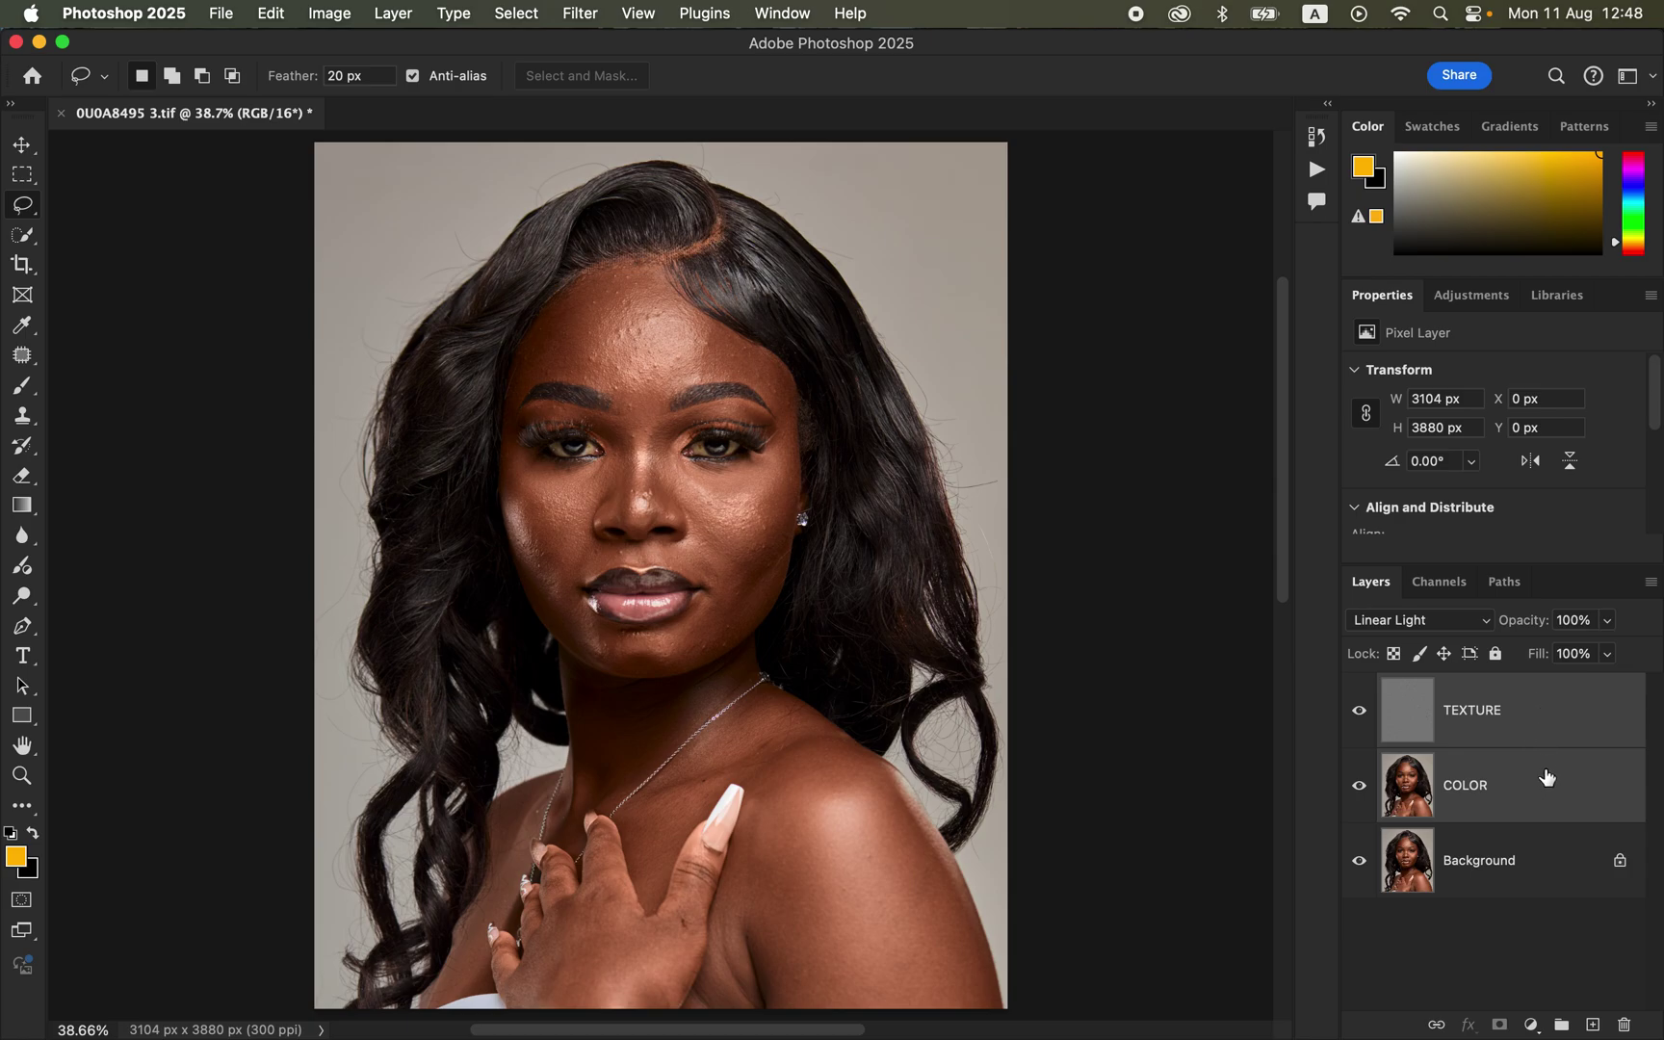
drag(1557, 739, 1560, 1027)
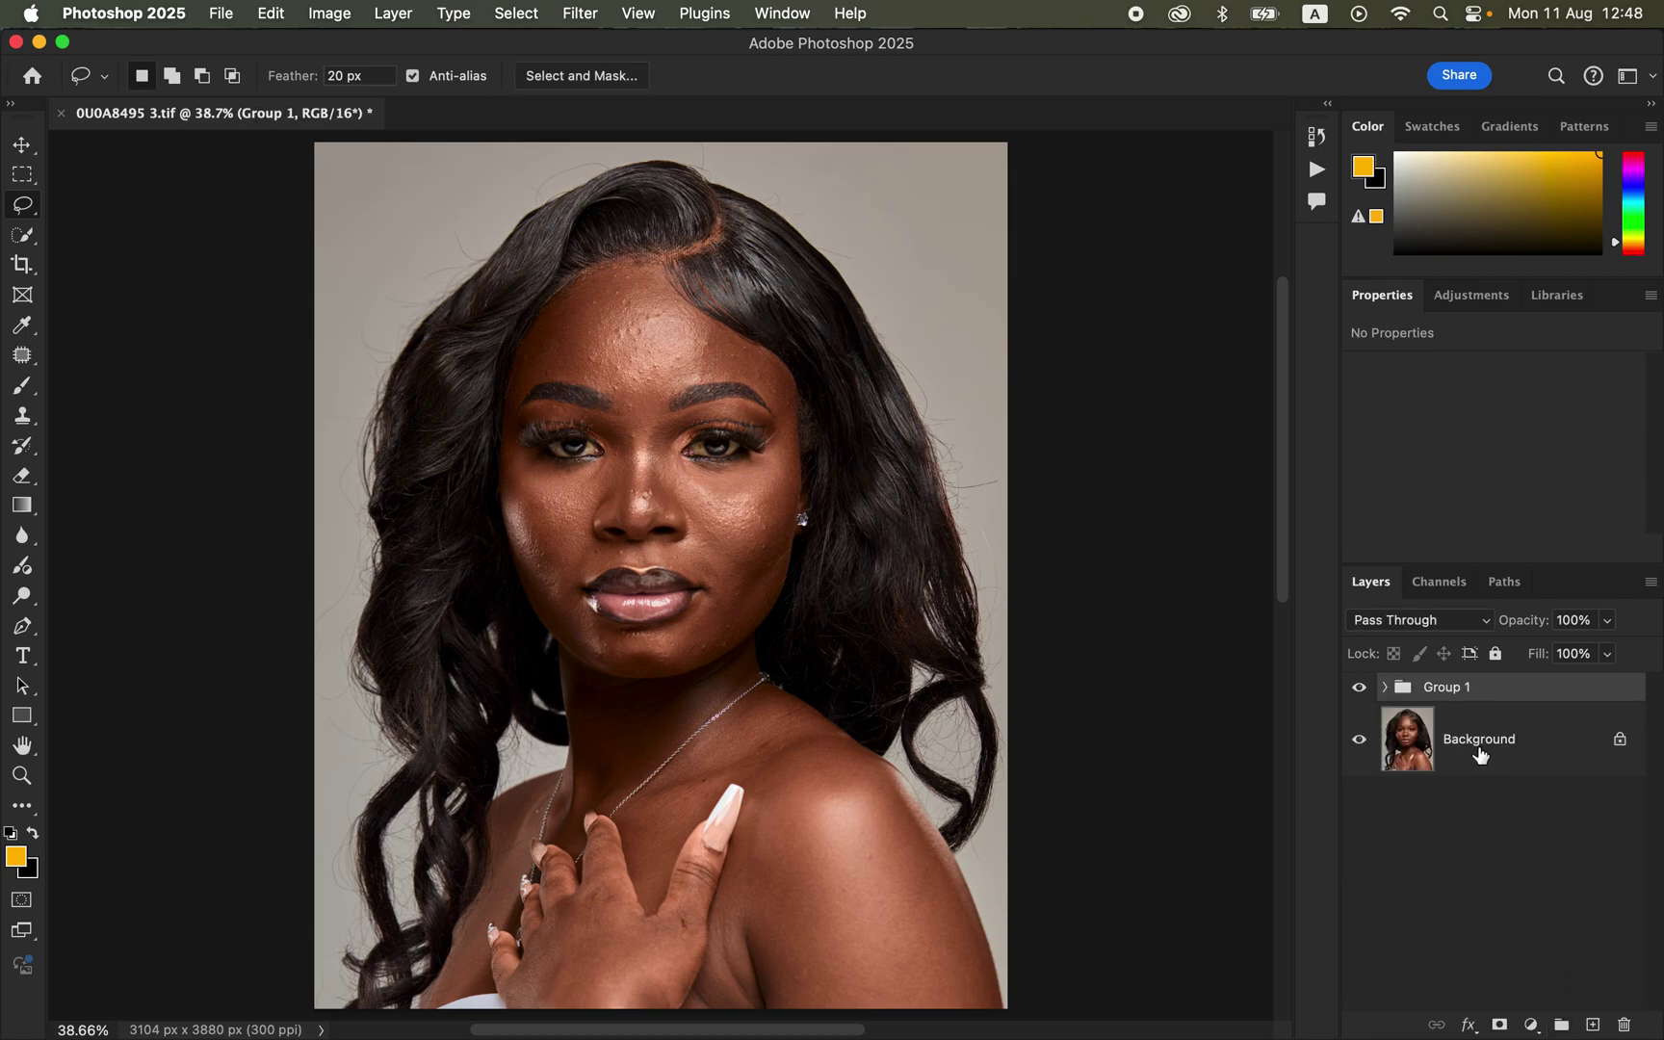
double_click(1449, 687)
text(FREQ SEP)
click(1485, 704)
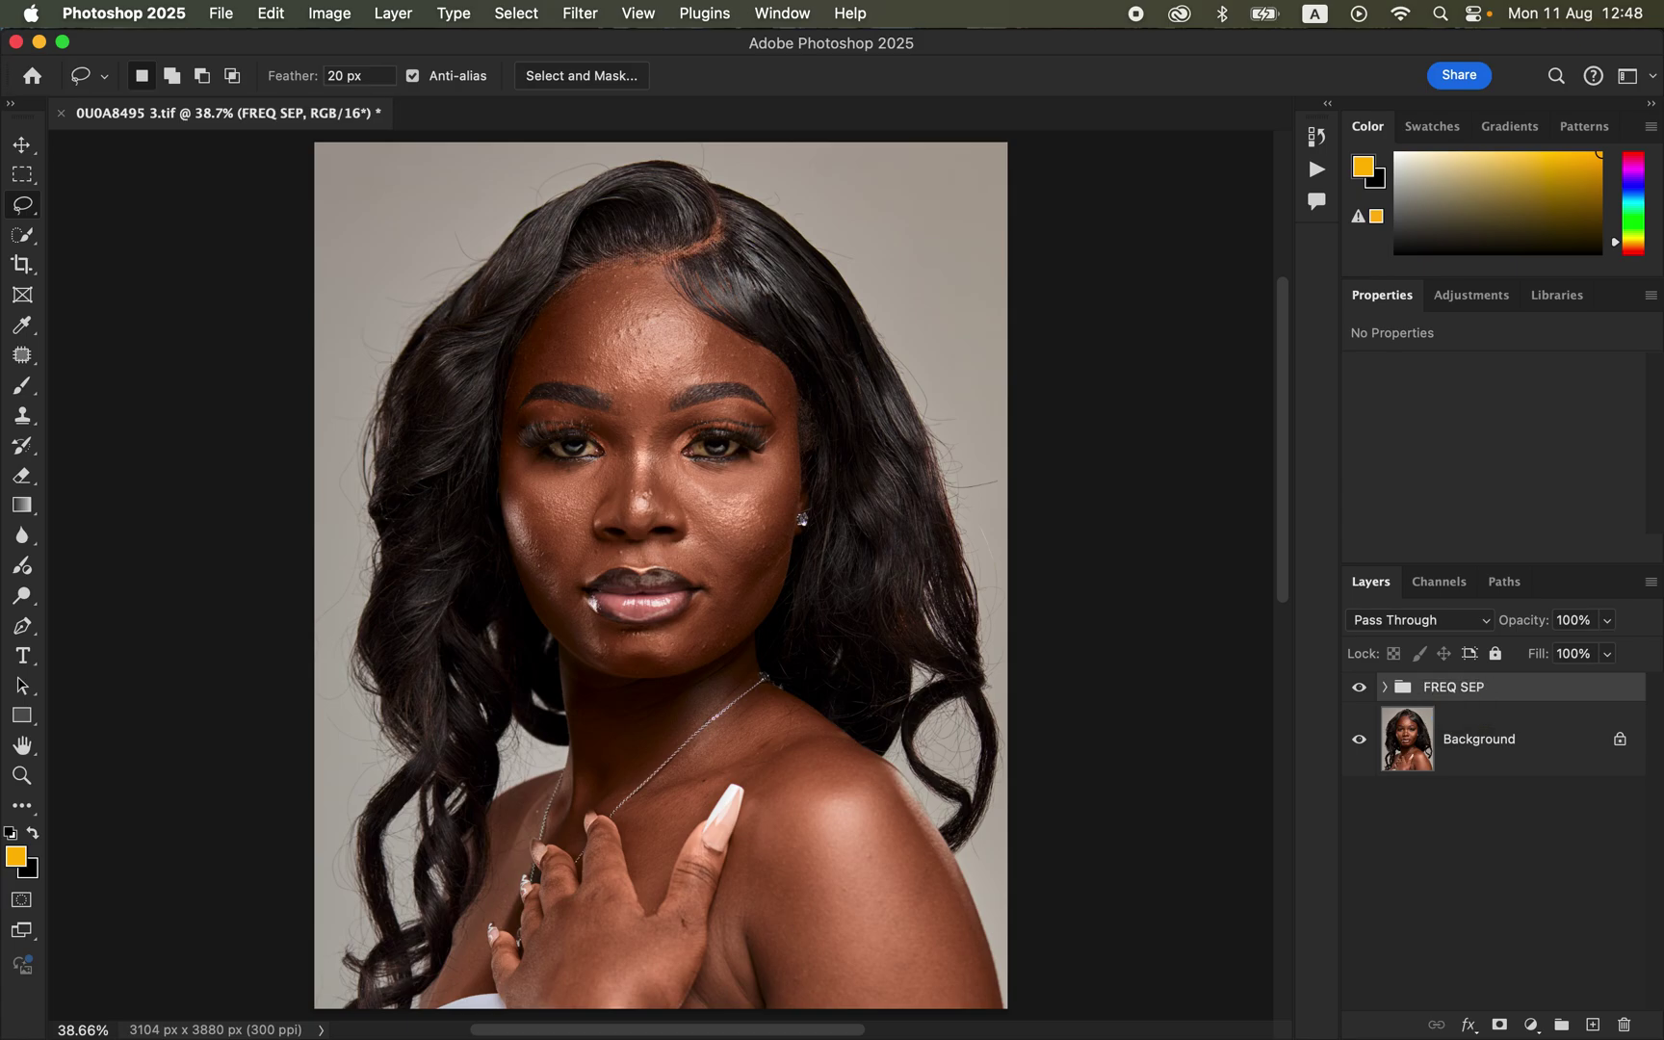
Expand the FREQ SEP group and make the COLOR layer active
click(1384, 687)
click(1384, 688)
click(1385, 688)
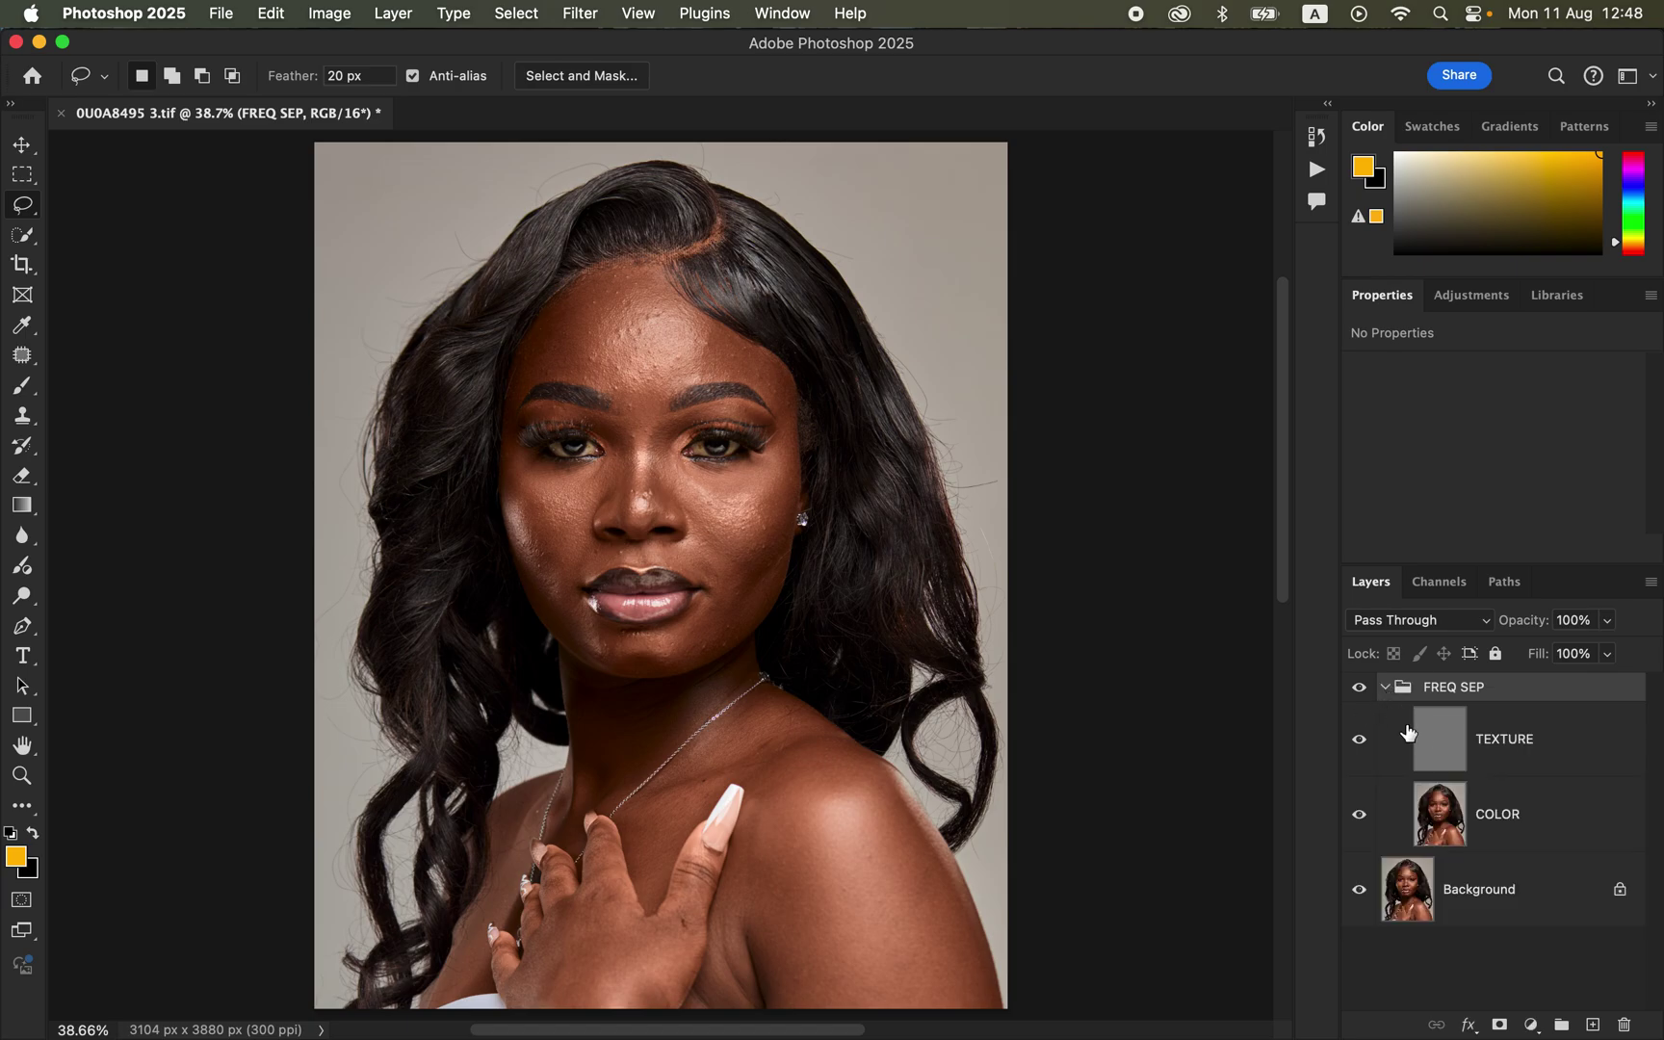
click(1531, 830)
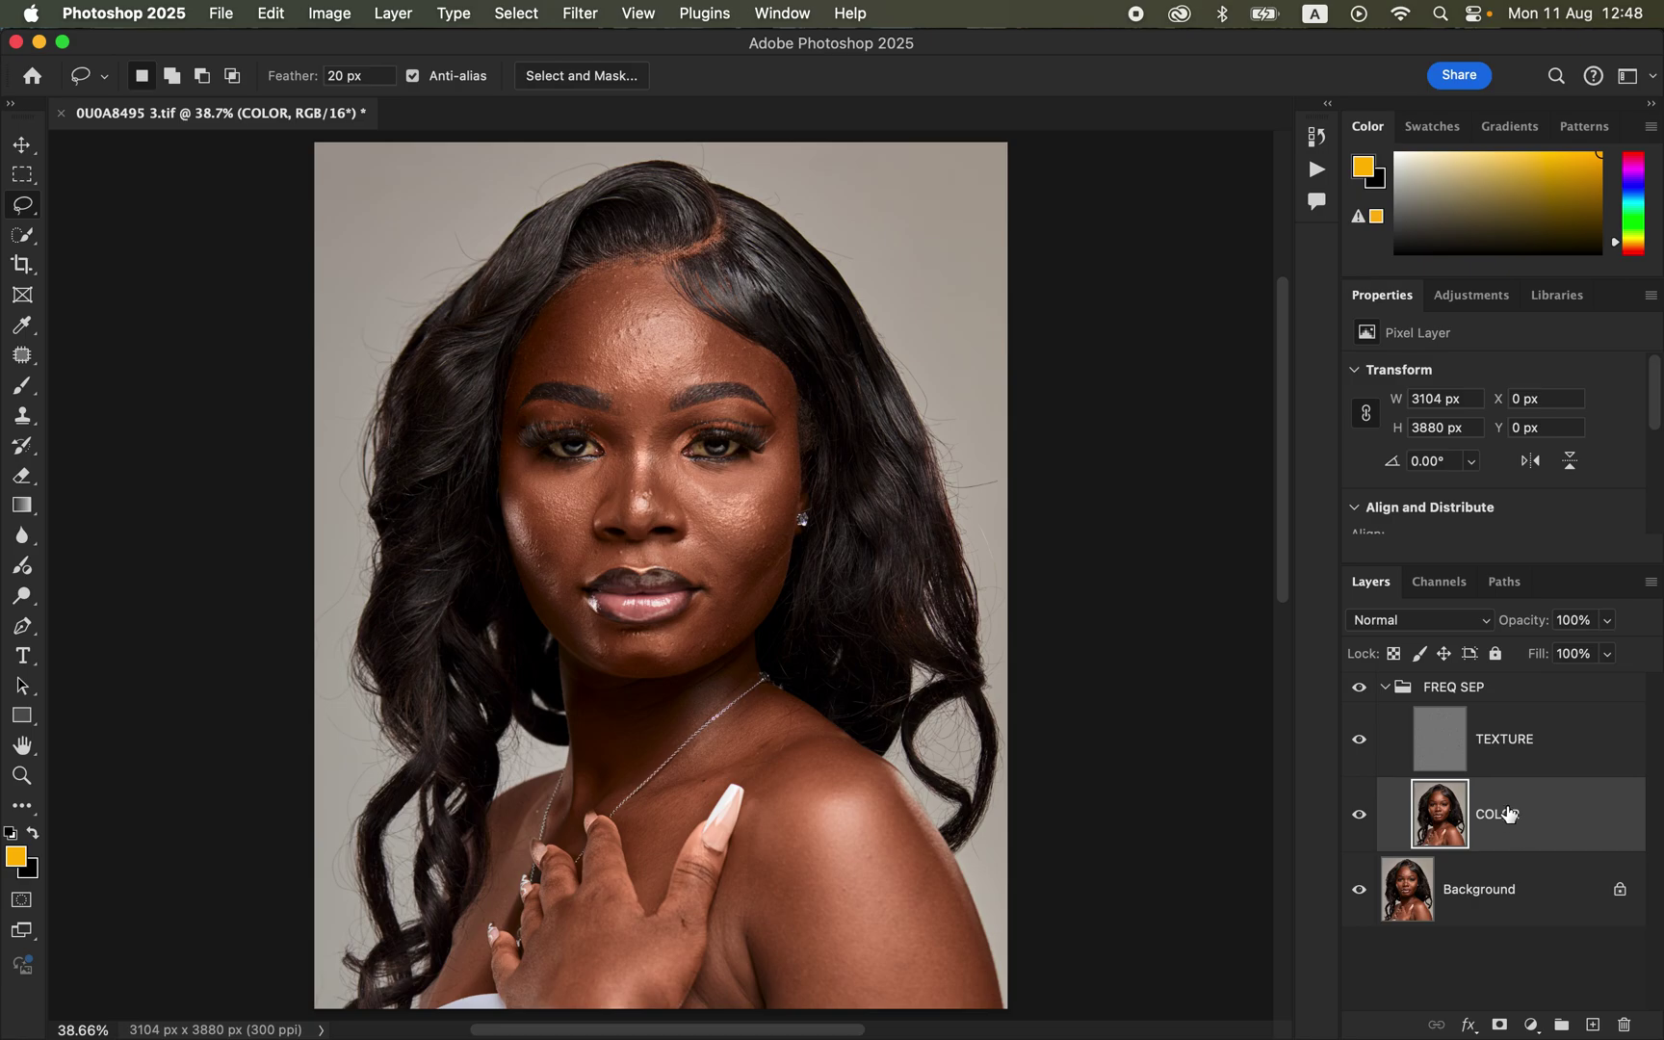
Select the forehead skin between the hairline and the eyebrows with the Lasso tool
mouse_move(1481, 763)
right_click(29, 204)
click(75, 223)
key(super+equal)
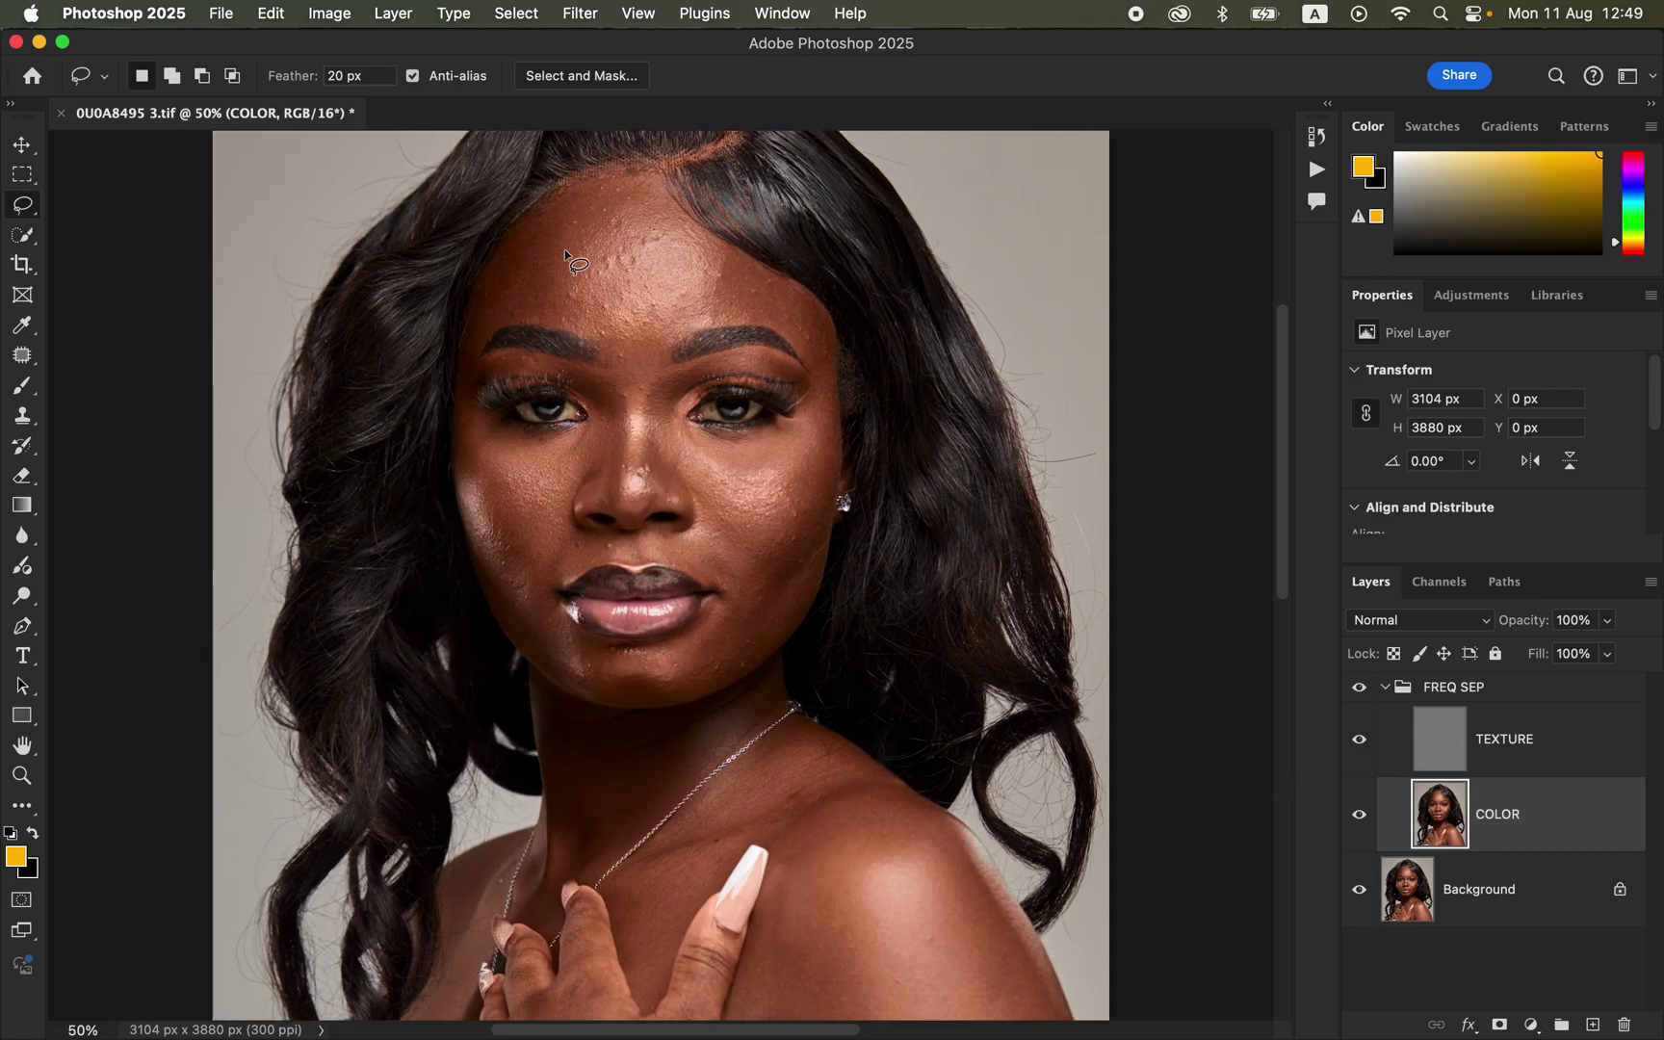
mouse_move(570, 187)
mouse_down()
mouse_move(491, 274)
mouse_move(472, 329)
mouse_move(520, 308)
mouse_move(643, 362)
mouse_move(671, 327)
mouse_move(809, 332)
mouse_move(703, 252)
mouse_move(647, 176)
mouse_move(576, 189)
mouse_up()
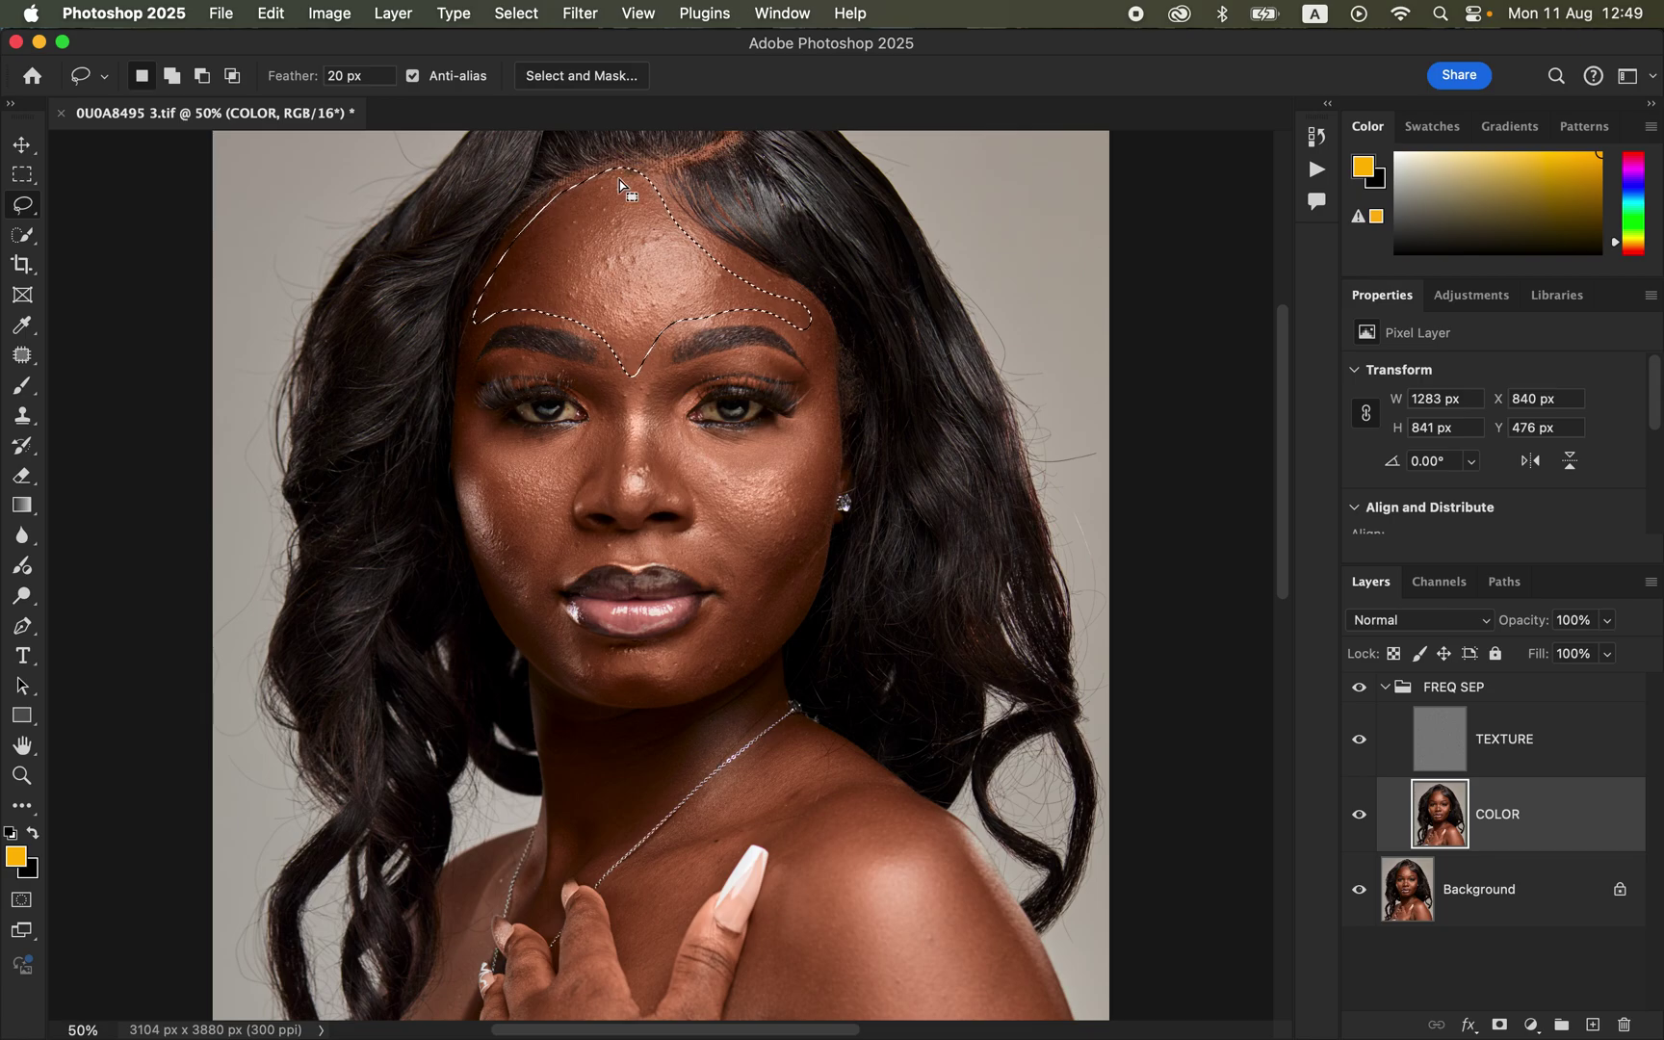
Apply a Gaussian Blur with a radius of 15 pixels to the selected forehead, and clear the selection
click(581, 14)
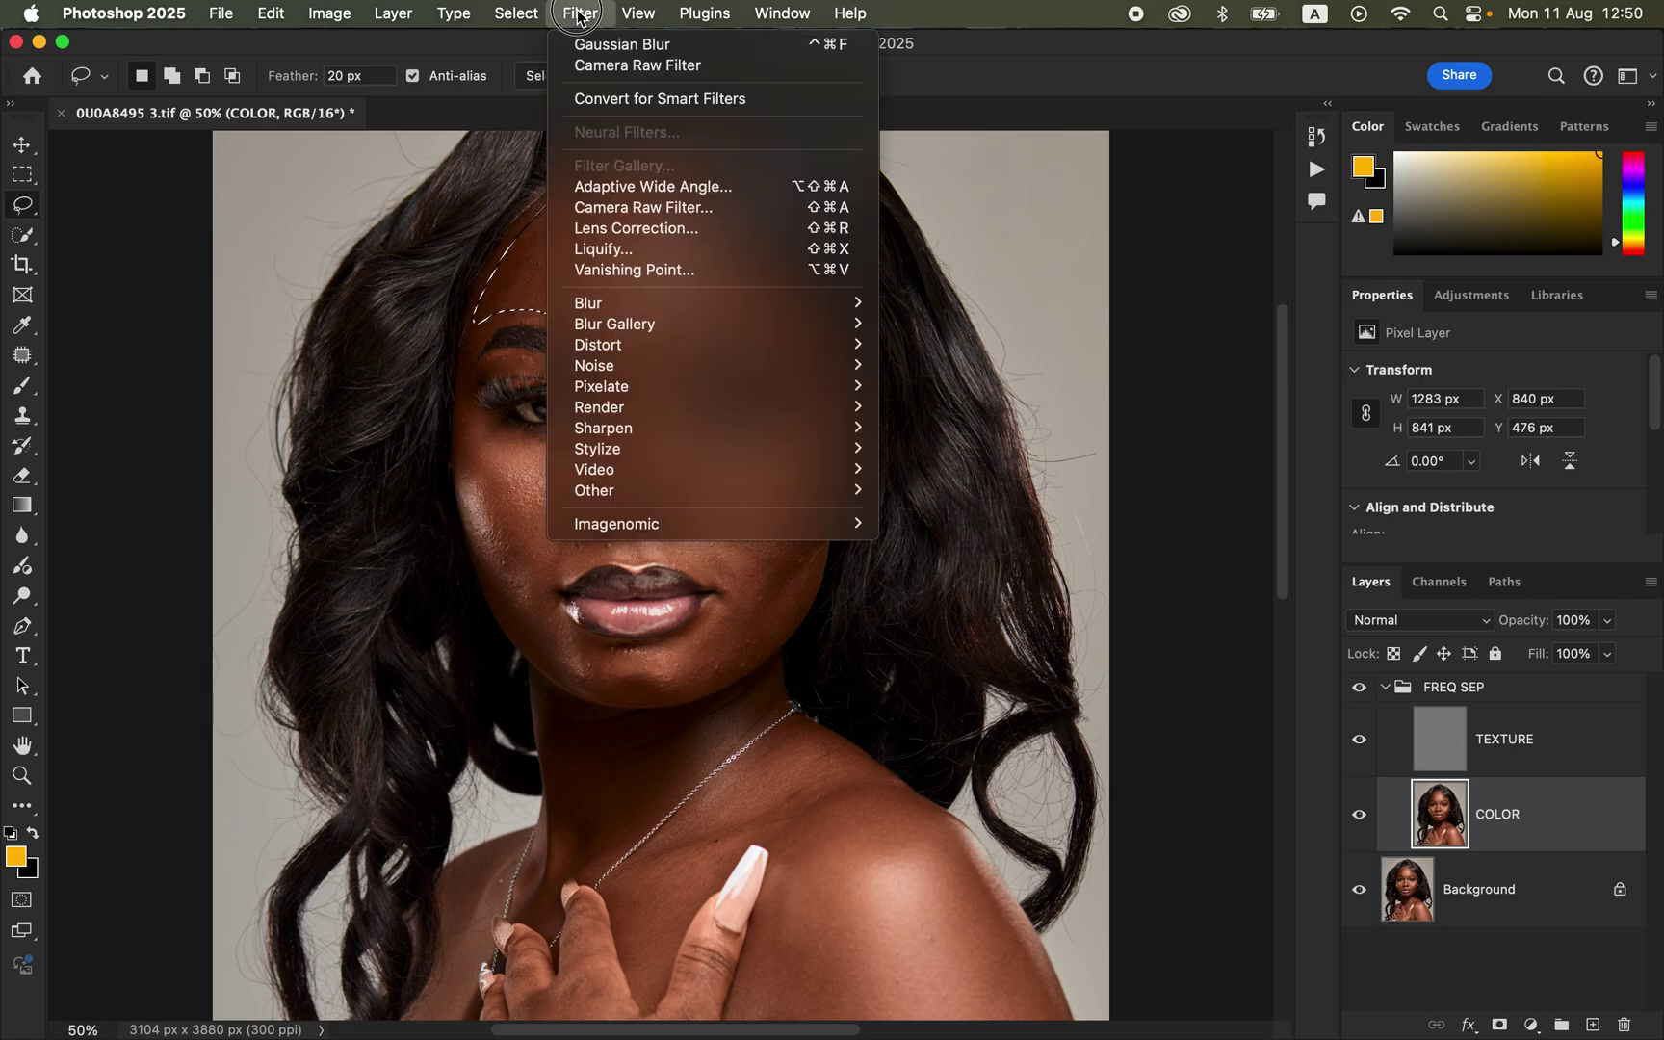
mouse_move(635, 302)
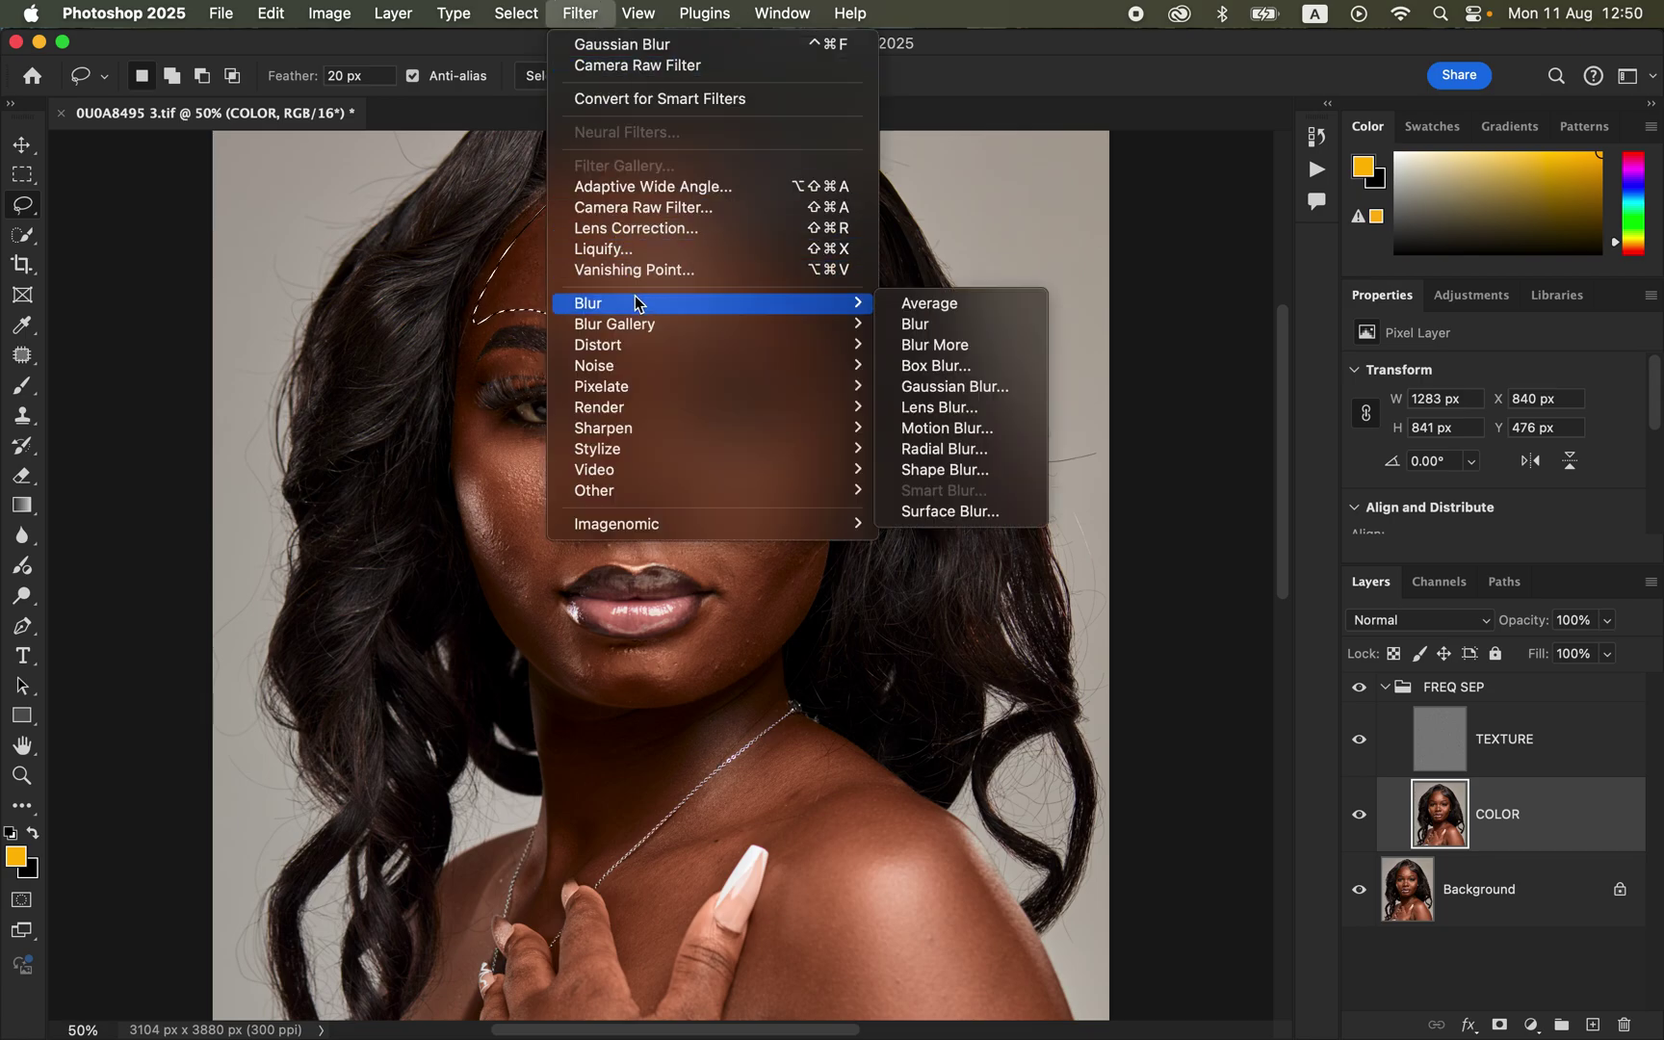
click(968, 386)
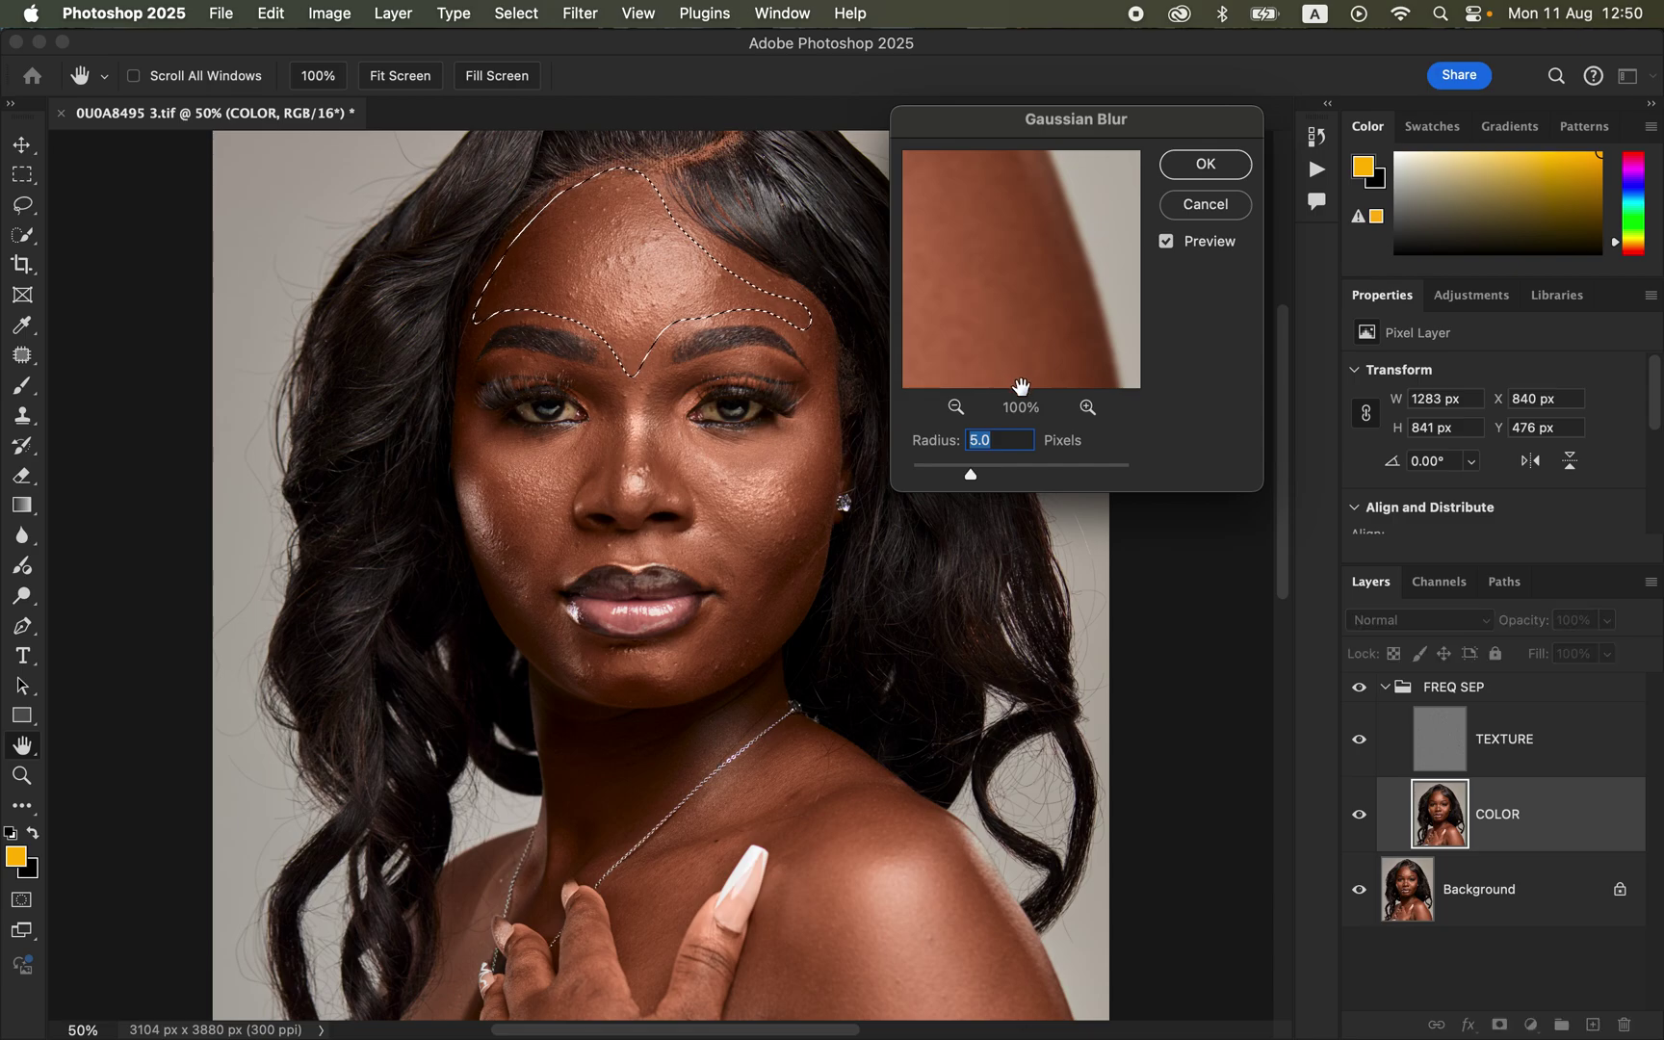
drag(1104, 132, 1120, 95)
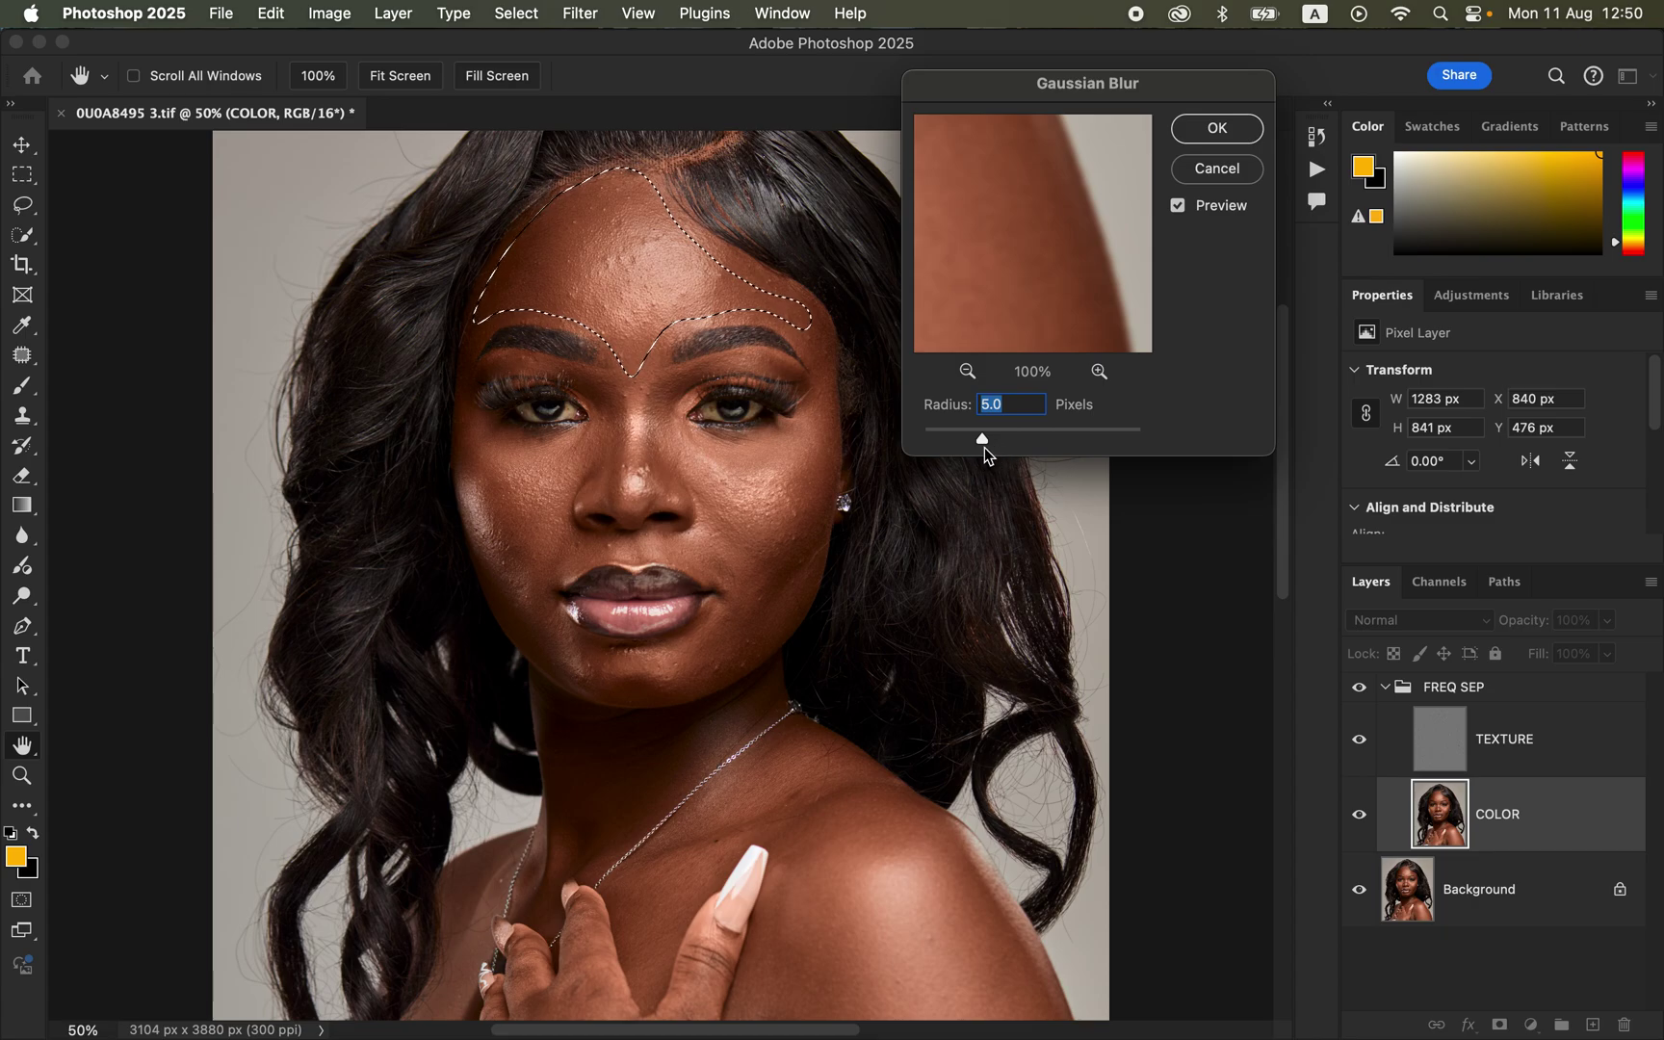
drag(984, 440, 1017, 443)
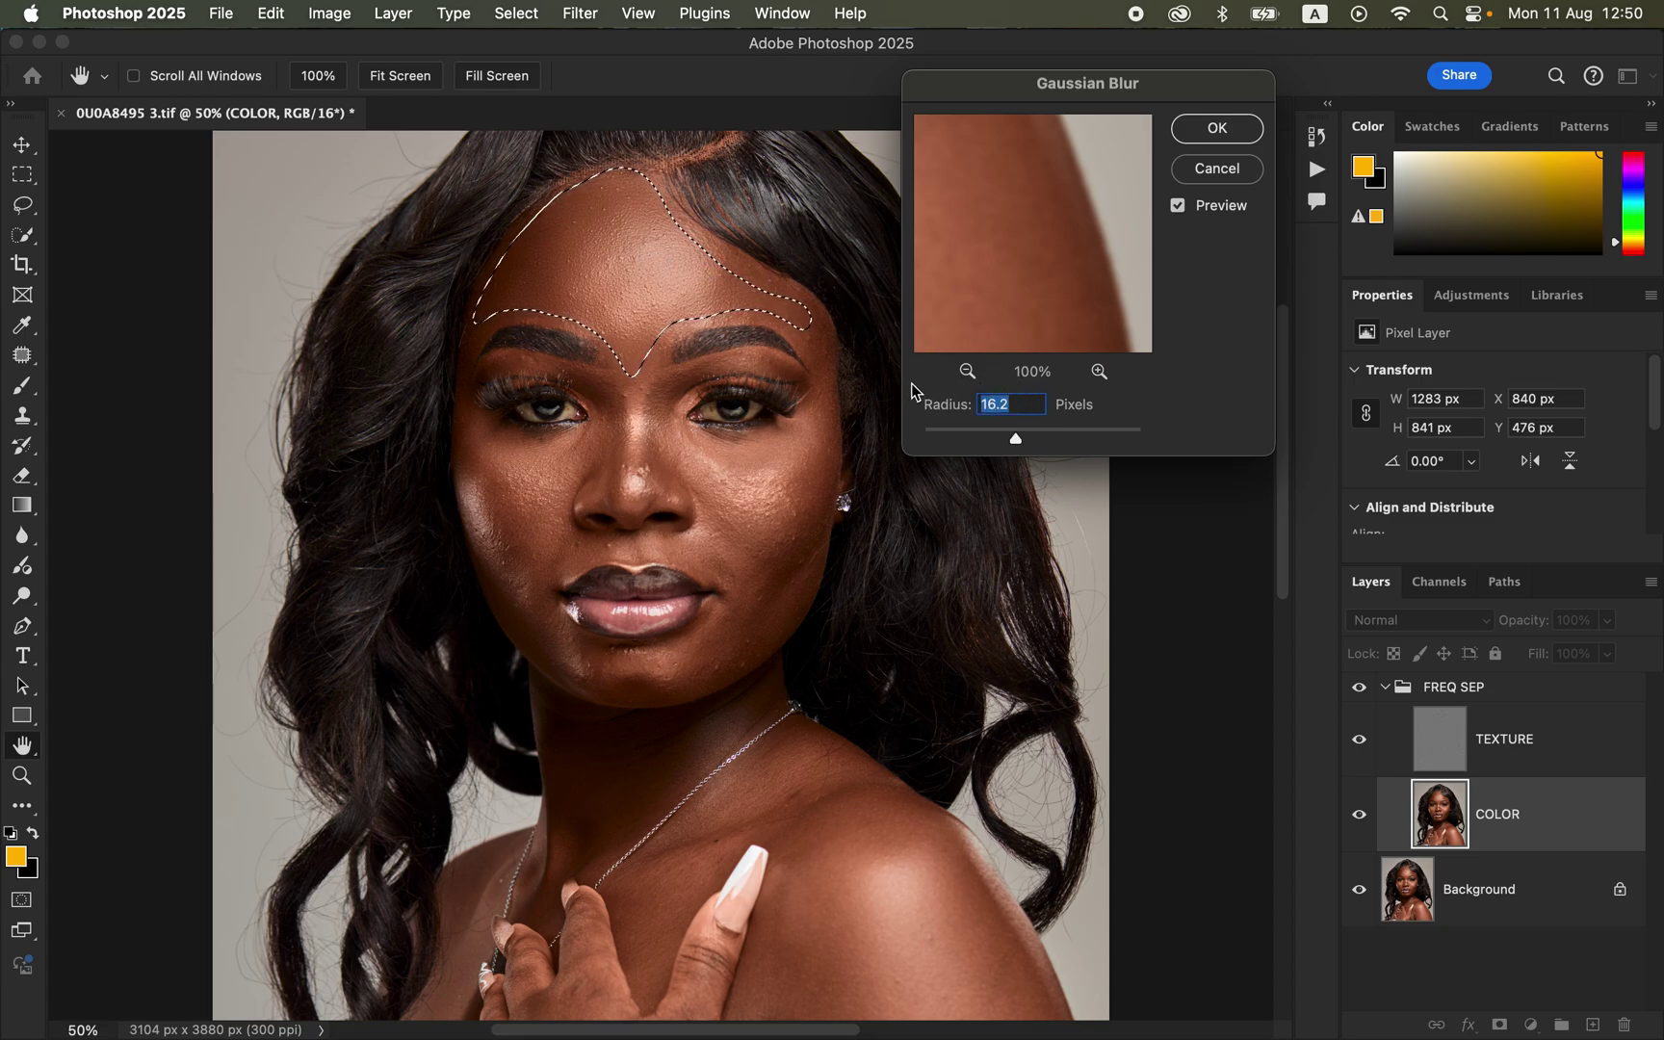
text(5)
double_click(1003, 404)
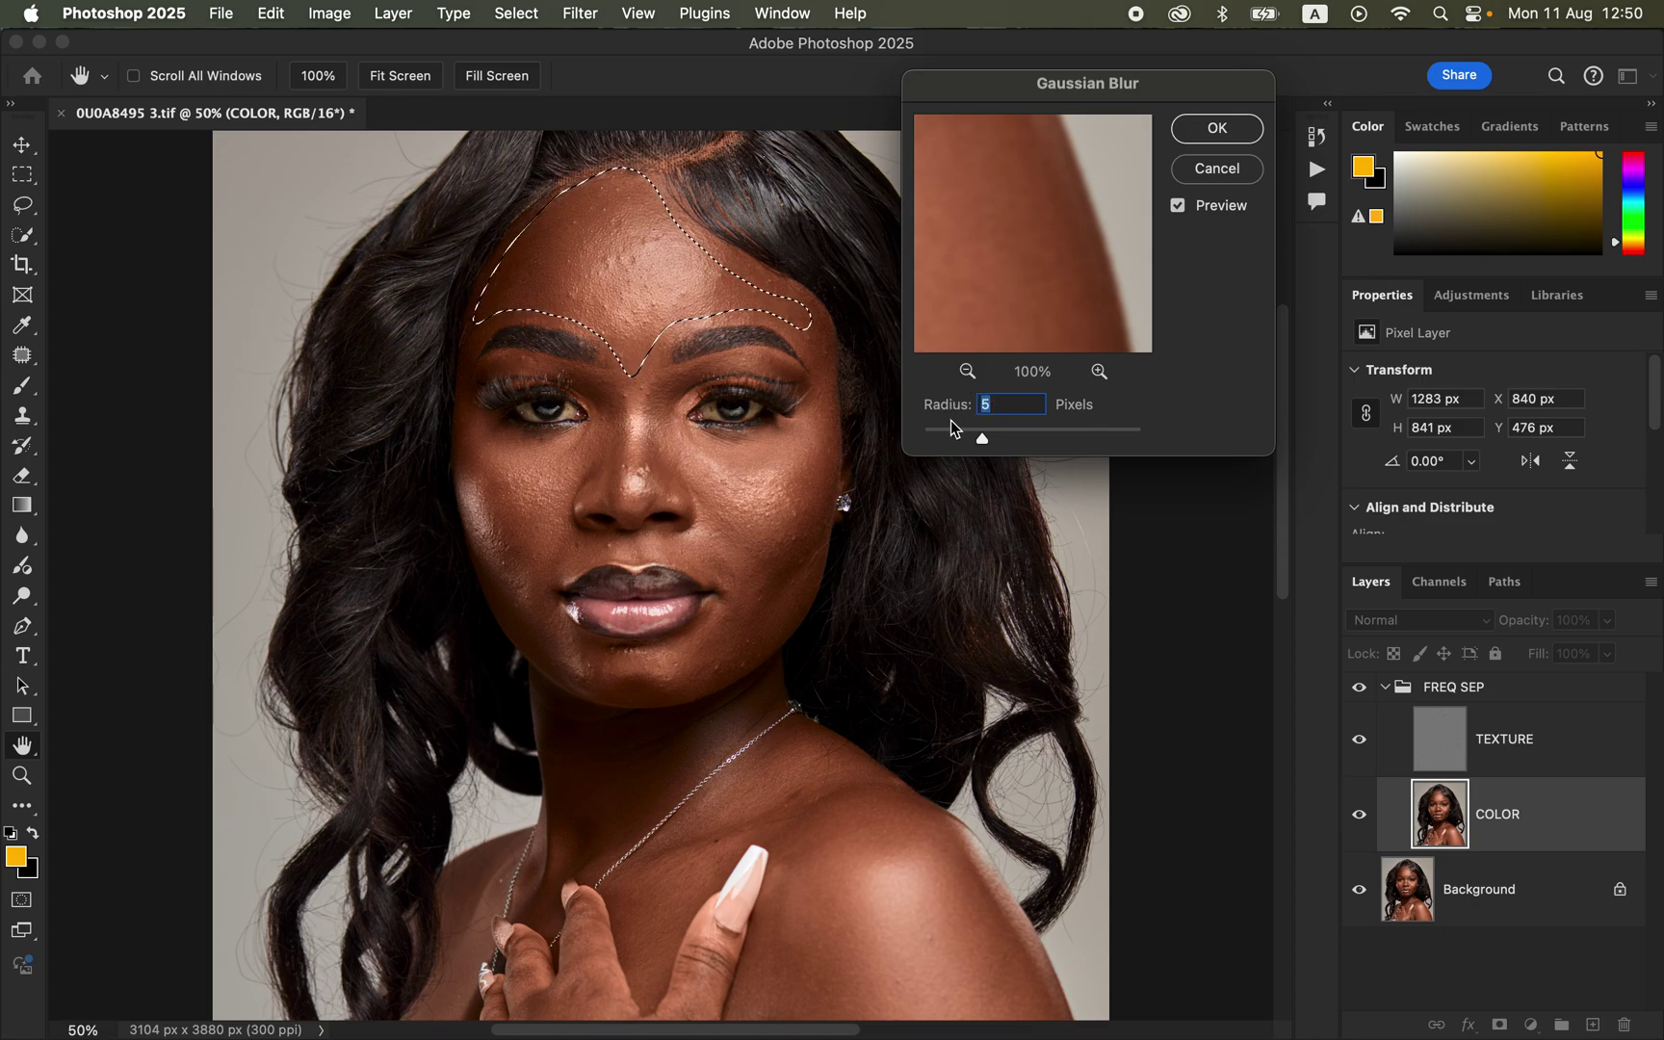
text(15)
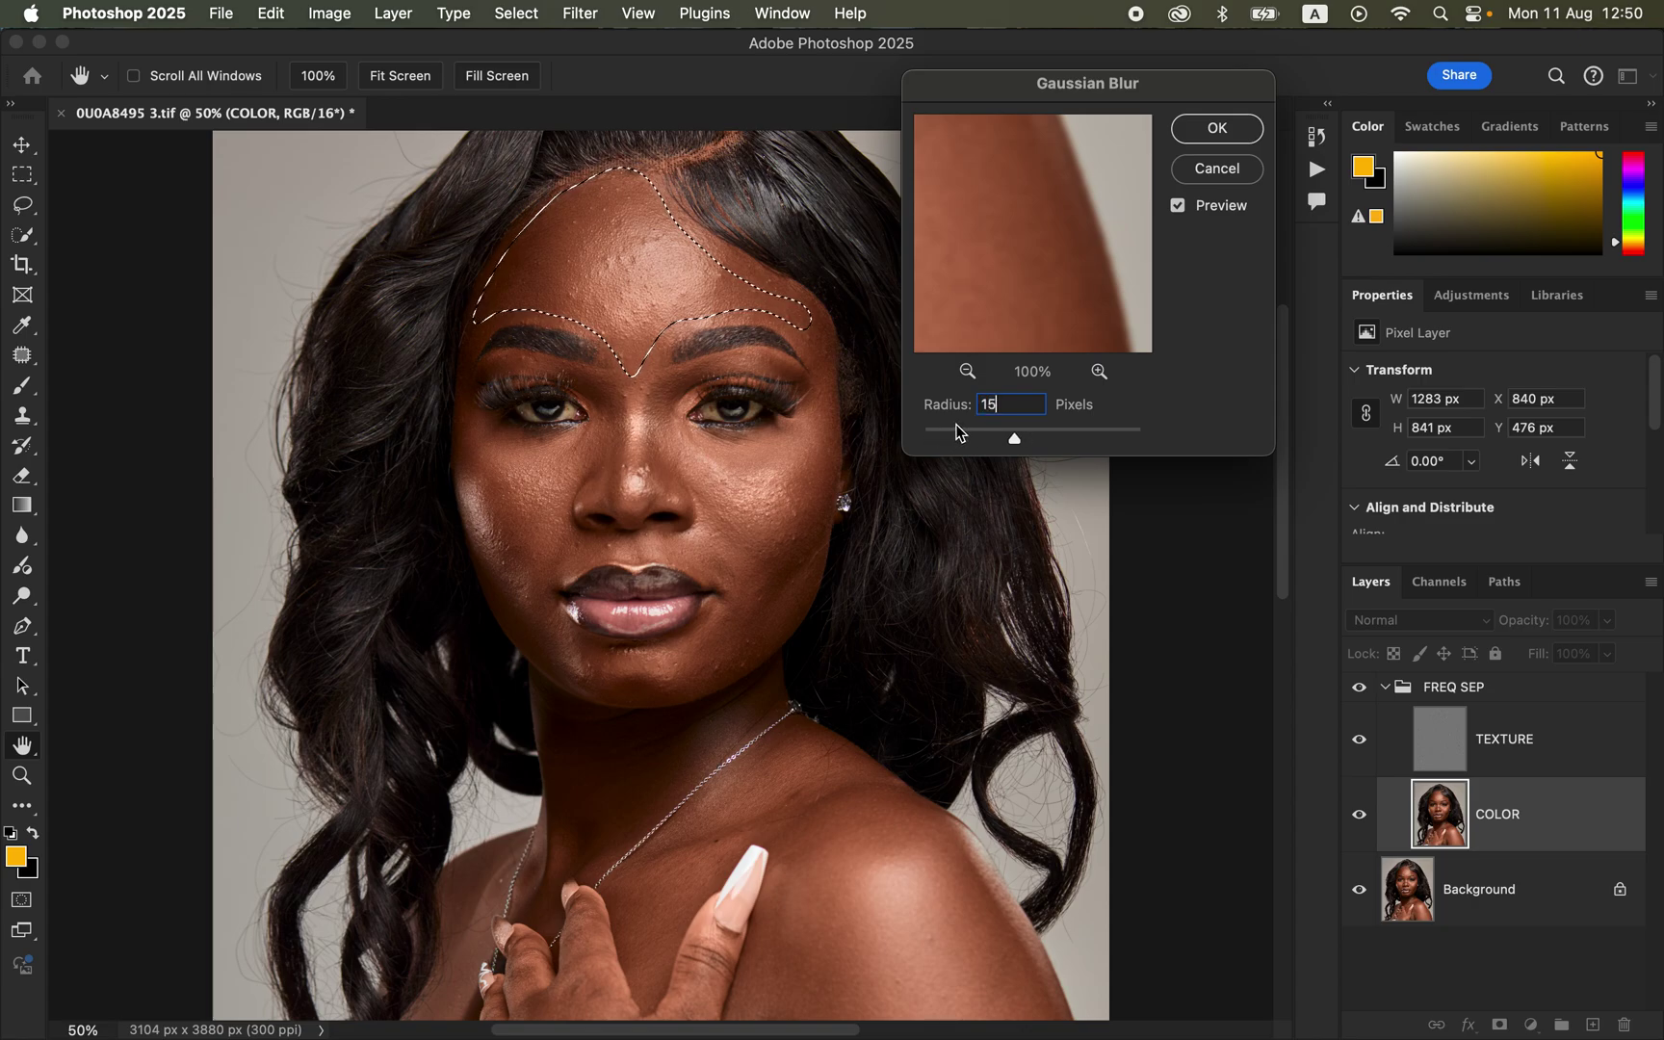
click(1215, 130)
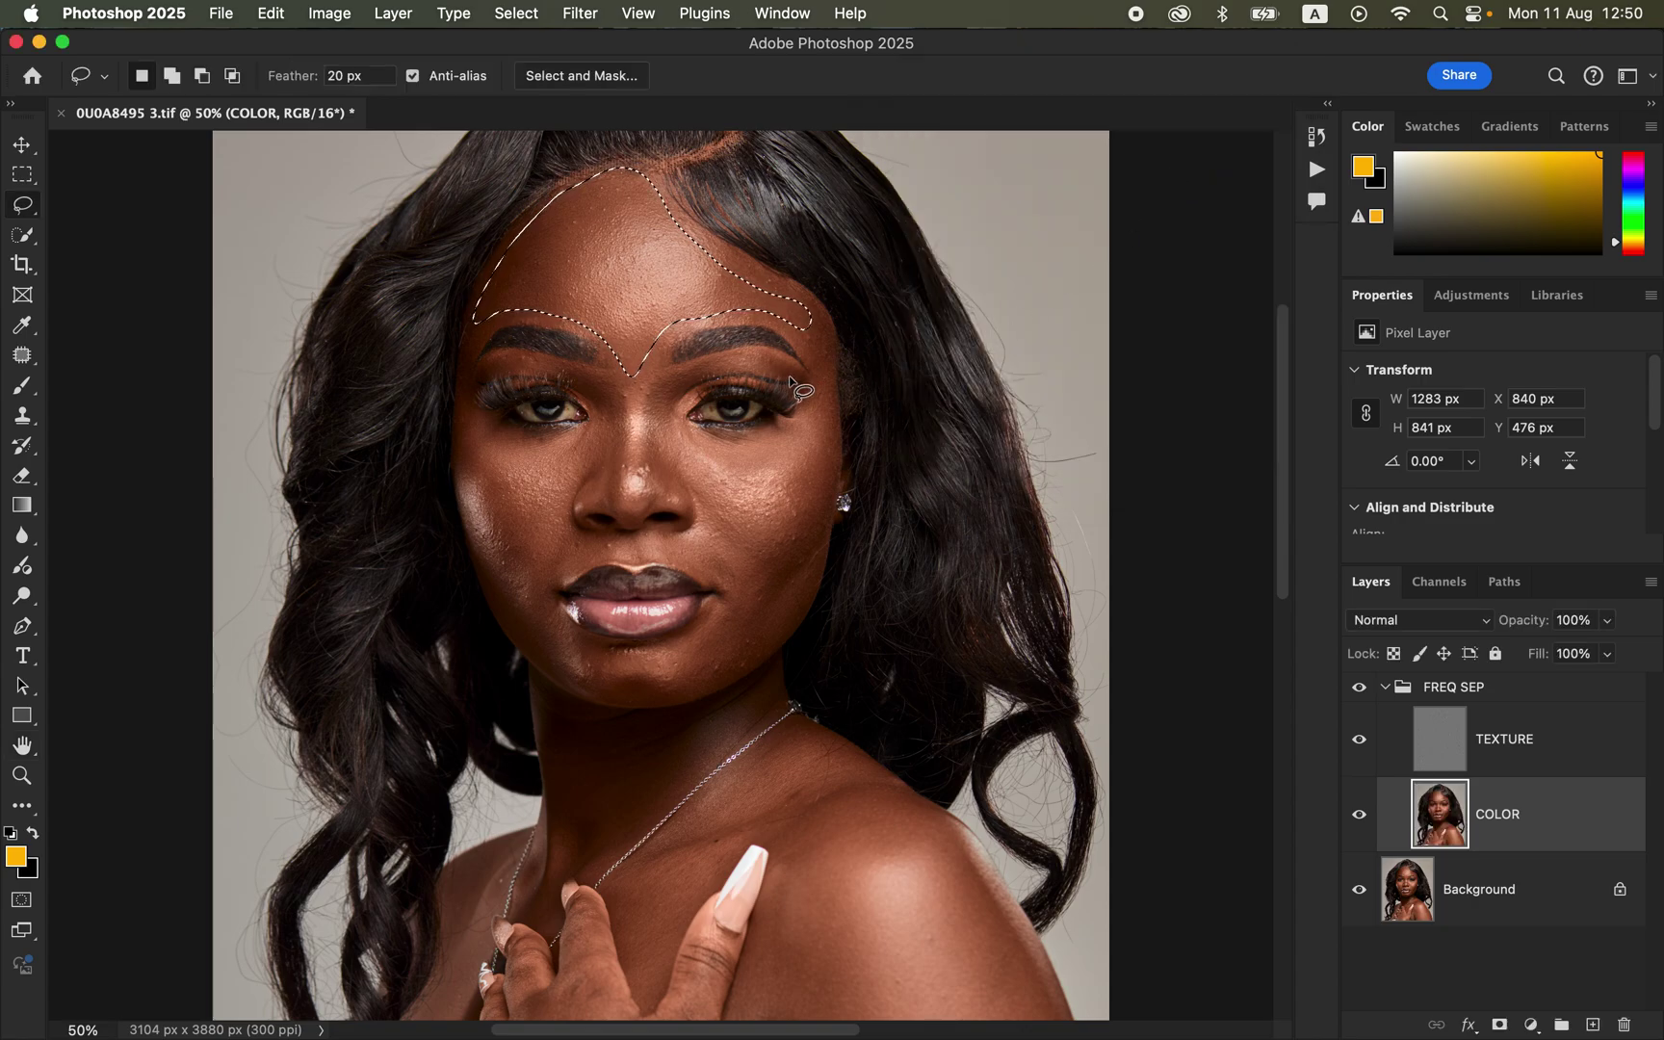
key(super+d)
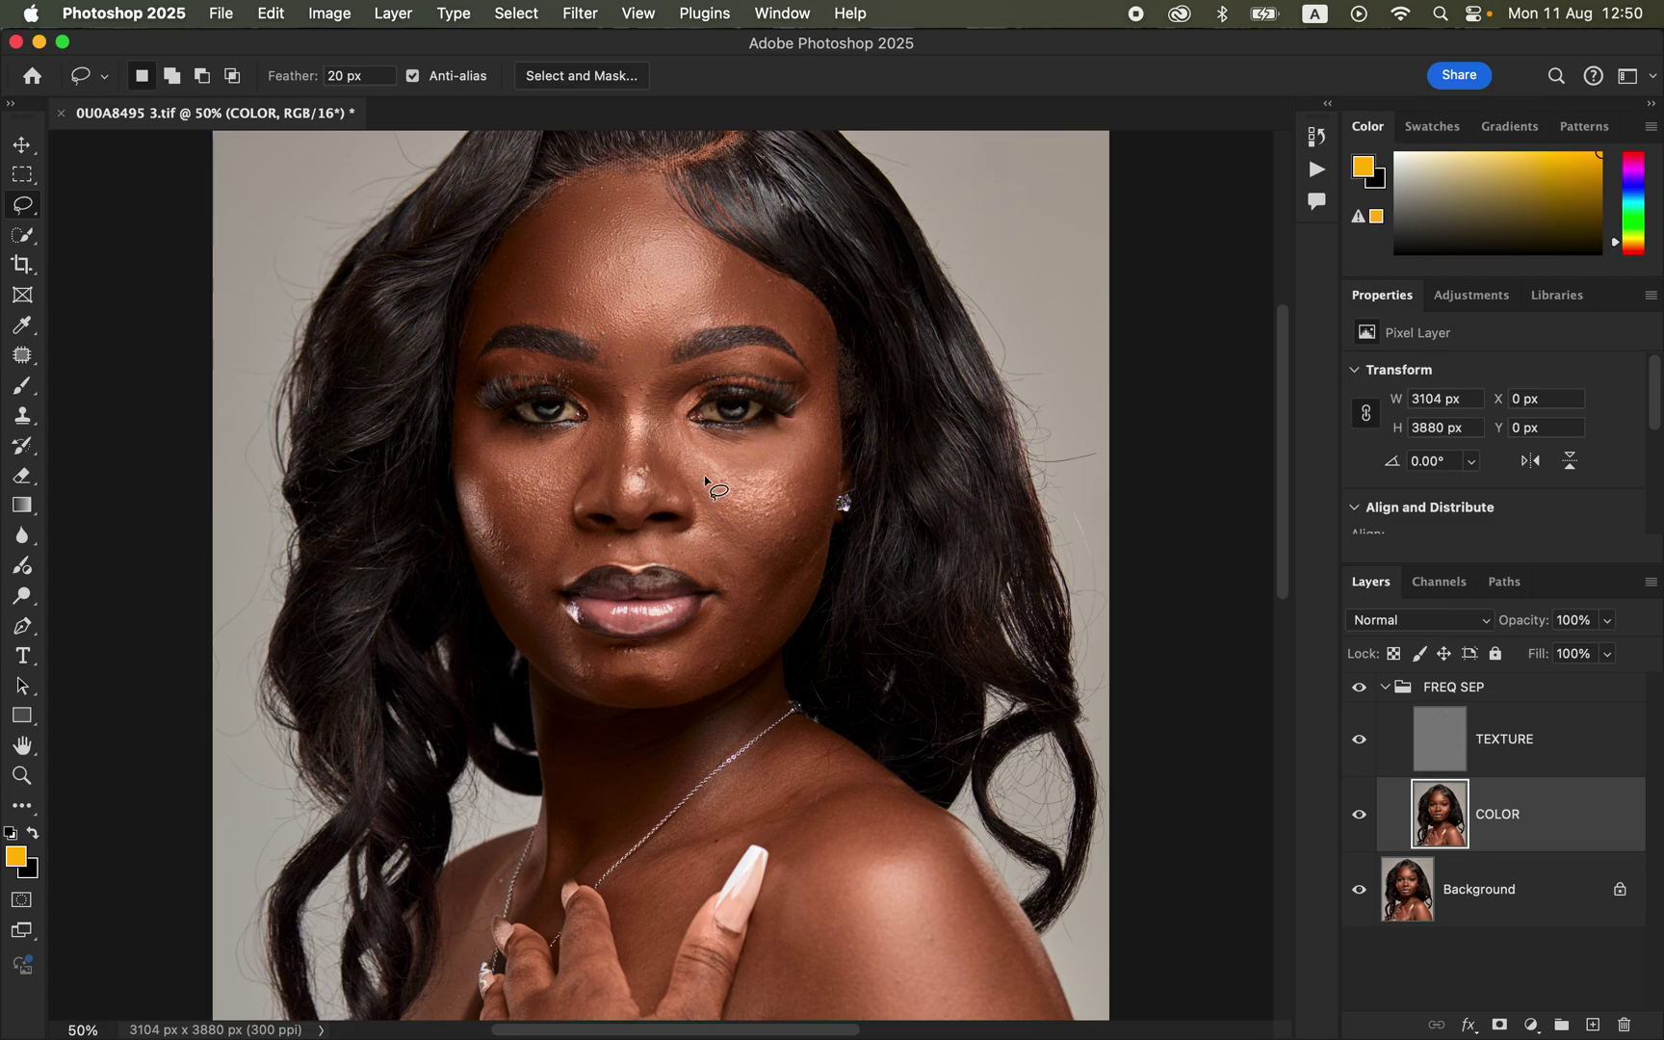
Lasso the cheek below the eye on the portrait's right side and apply a 15.0-pixel Gaussian Blur to it
click(810, 410)
mouse_move(810, 410)
mouse_down()
mouse_move(727, 441)
mouse_move(666, 424)
mouse_move(732, 530)
mouse_move(802, 533)
mouse_move(828, 428)
mouse_move(814, 409)
mouse_up()
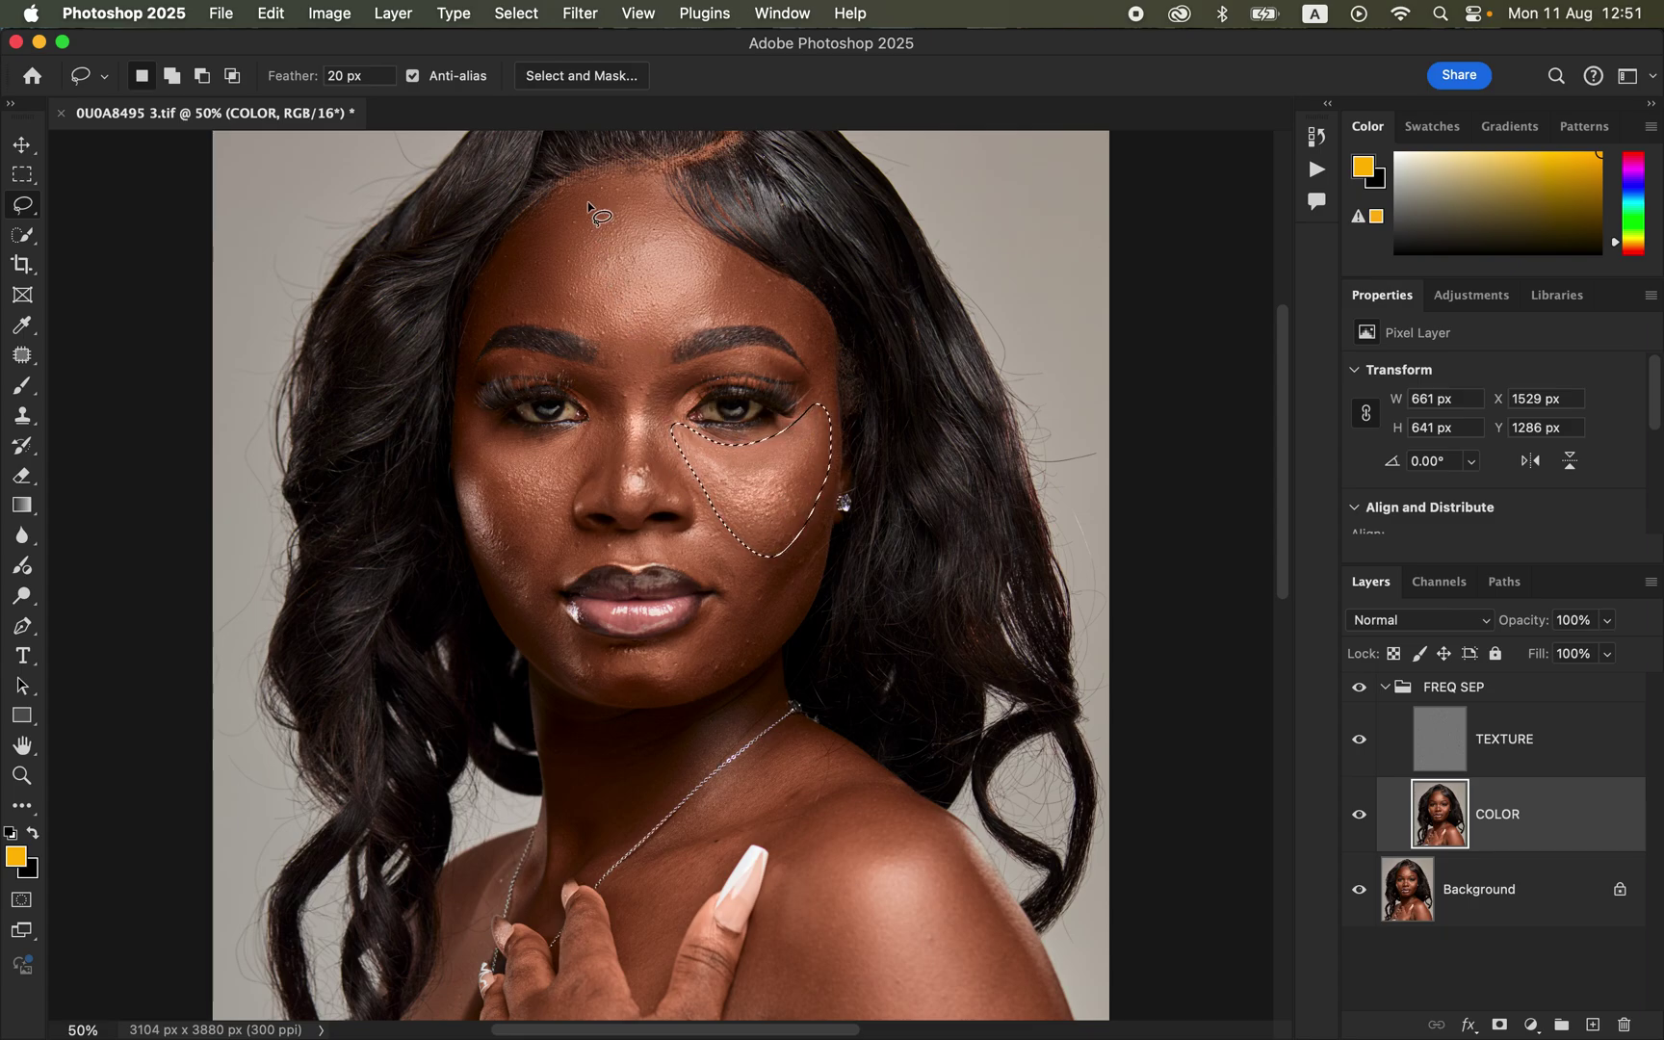
click(579, 14)
mouse_move(660, 306)
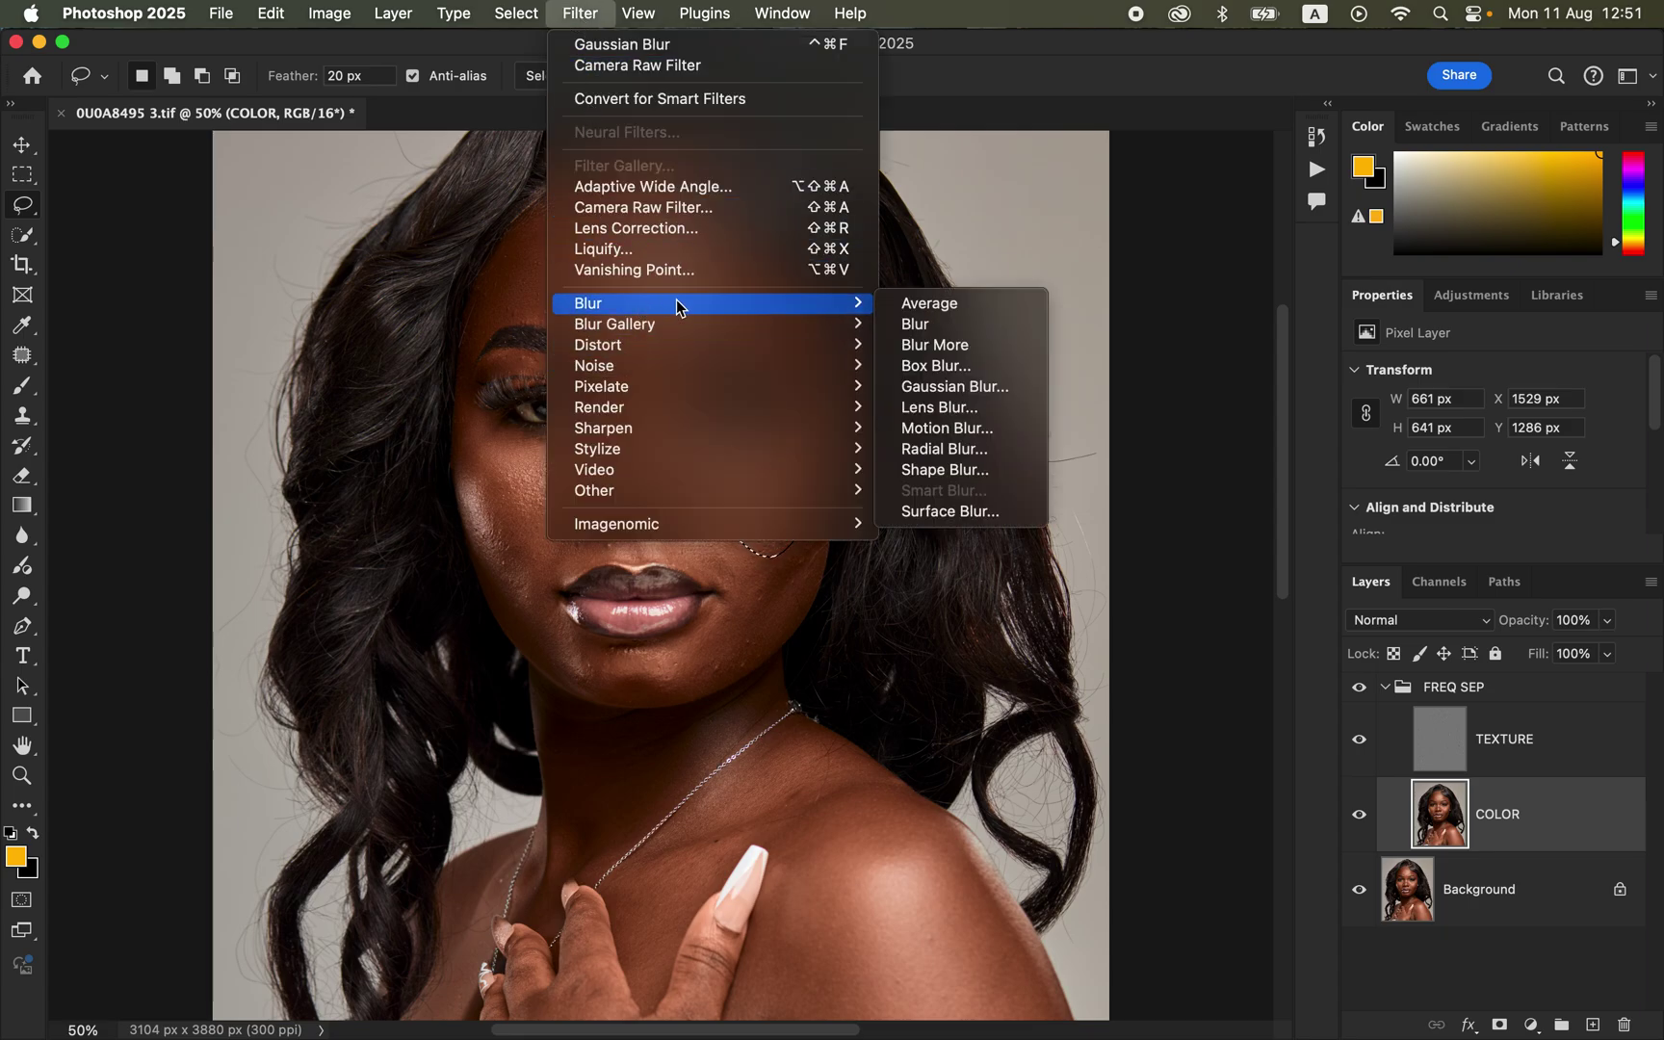
click(1013, 390)
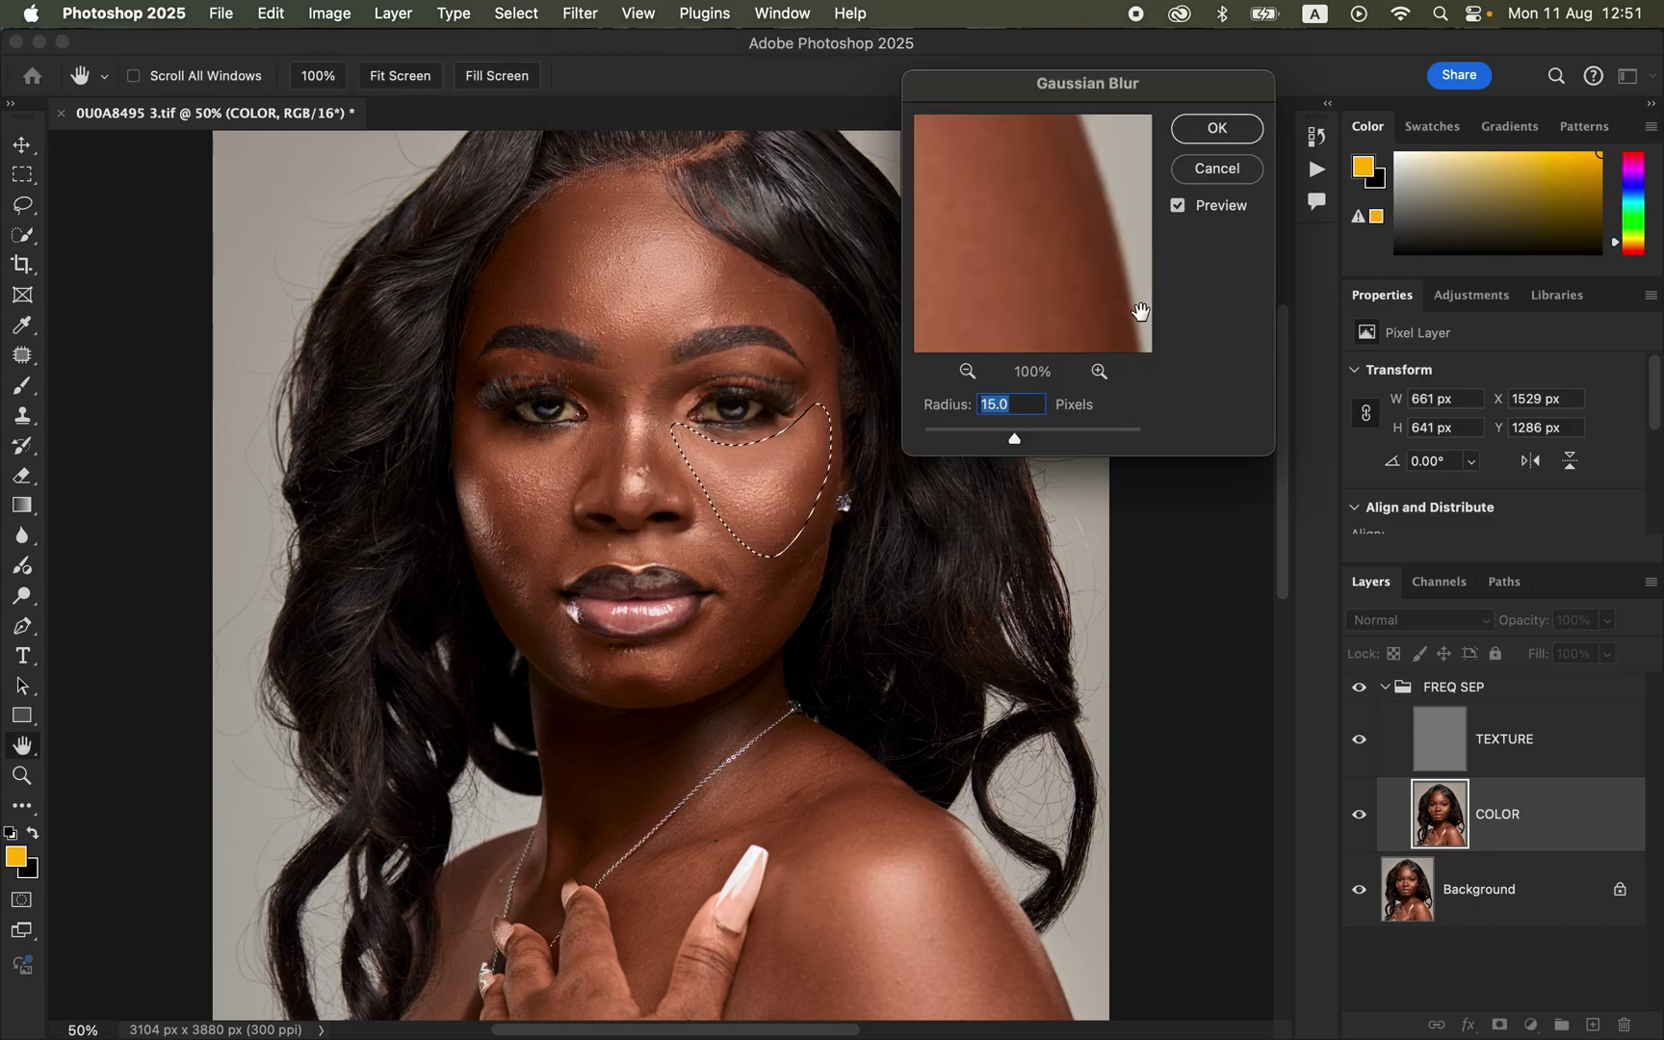
click(1218, 130)
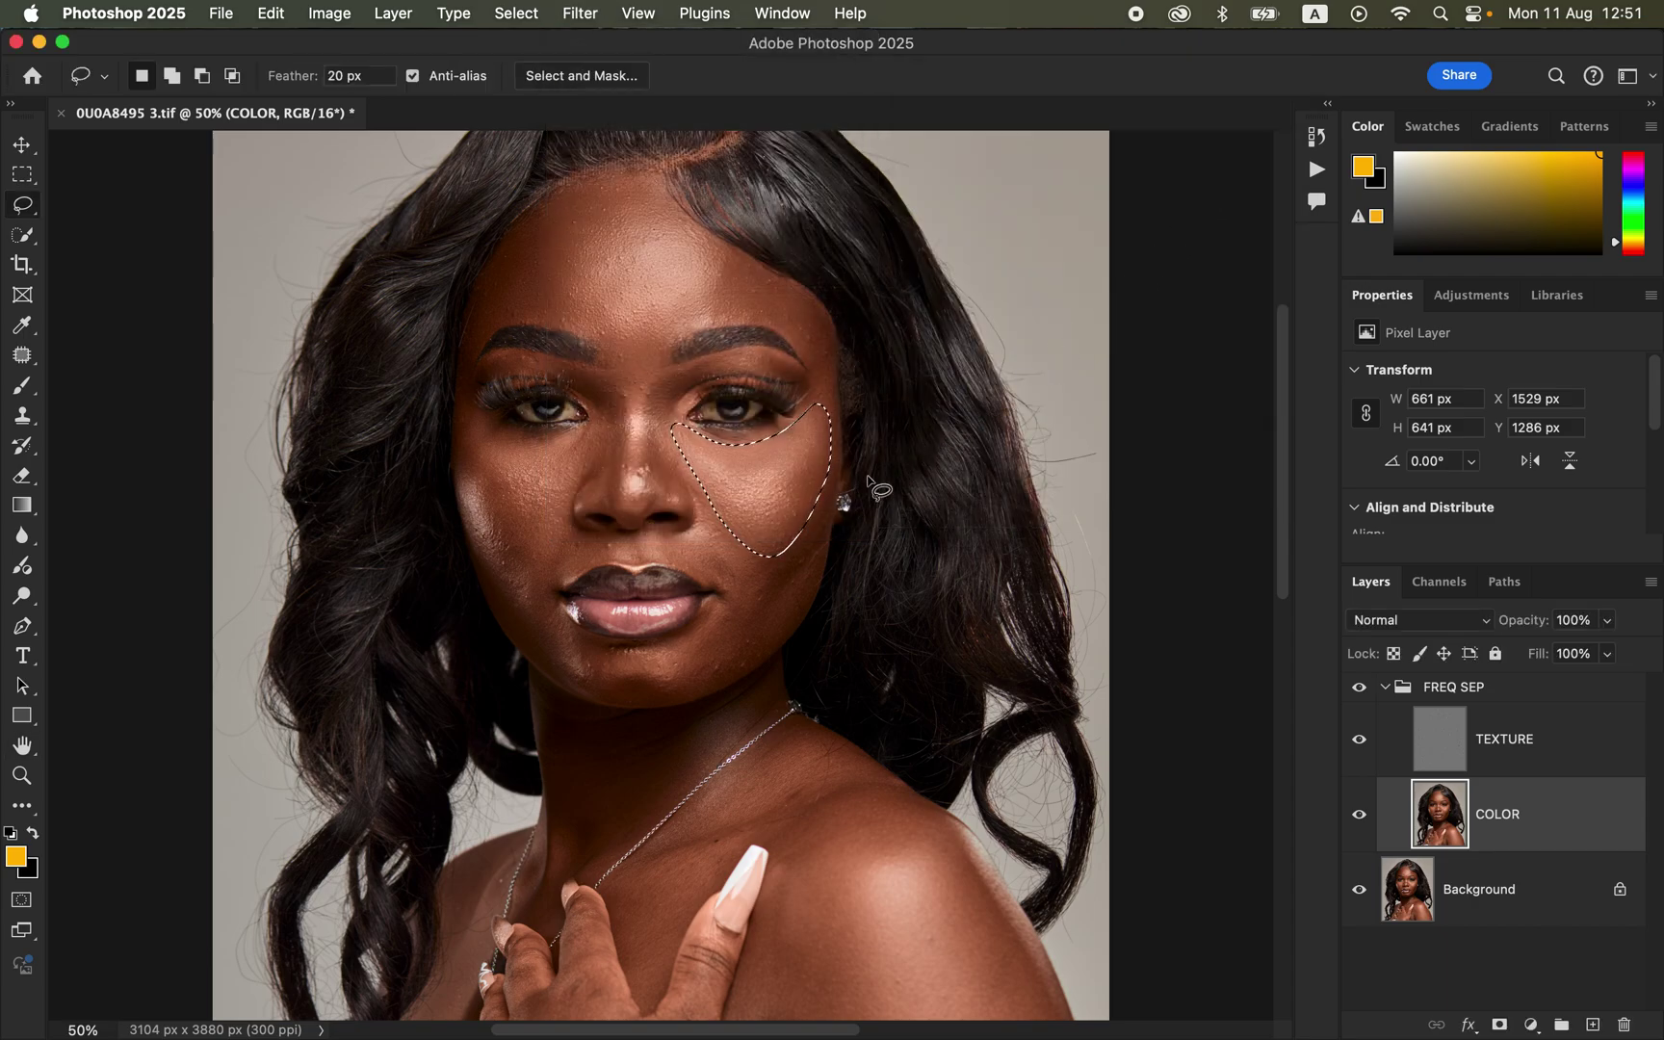
Review the Fade settings of the last Gaussian Blur and accept 100% opacity in Normal mode
right_click(761, 472)
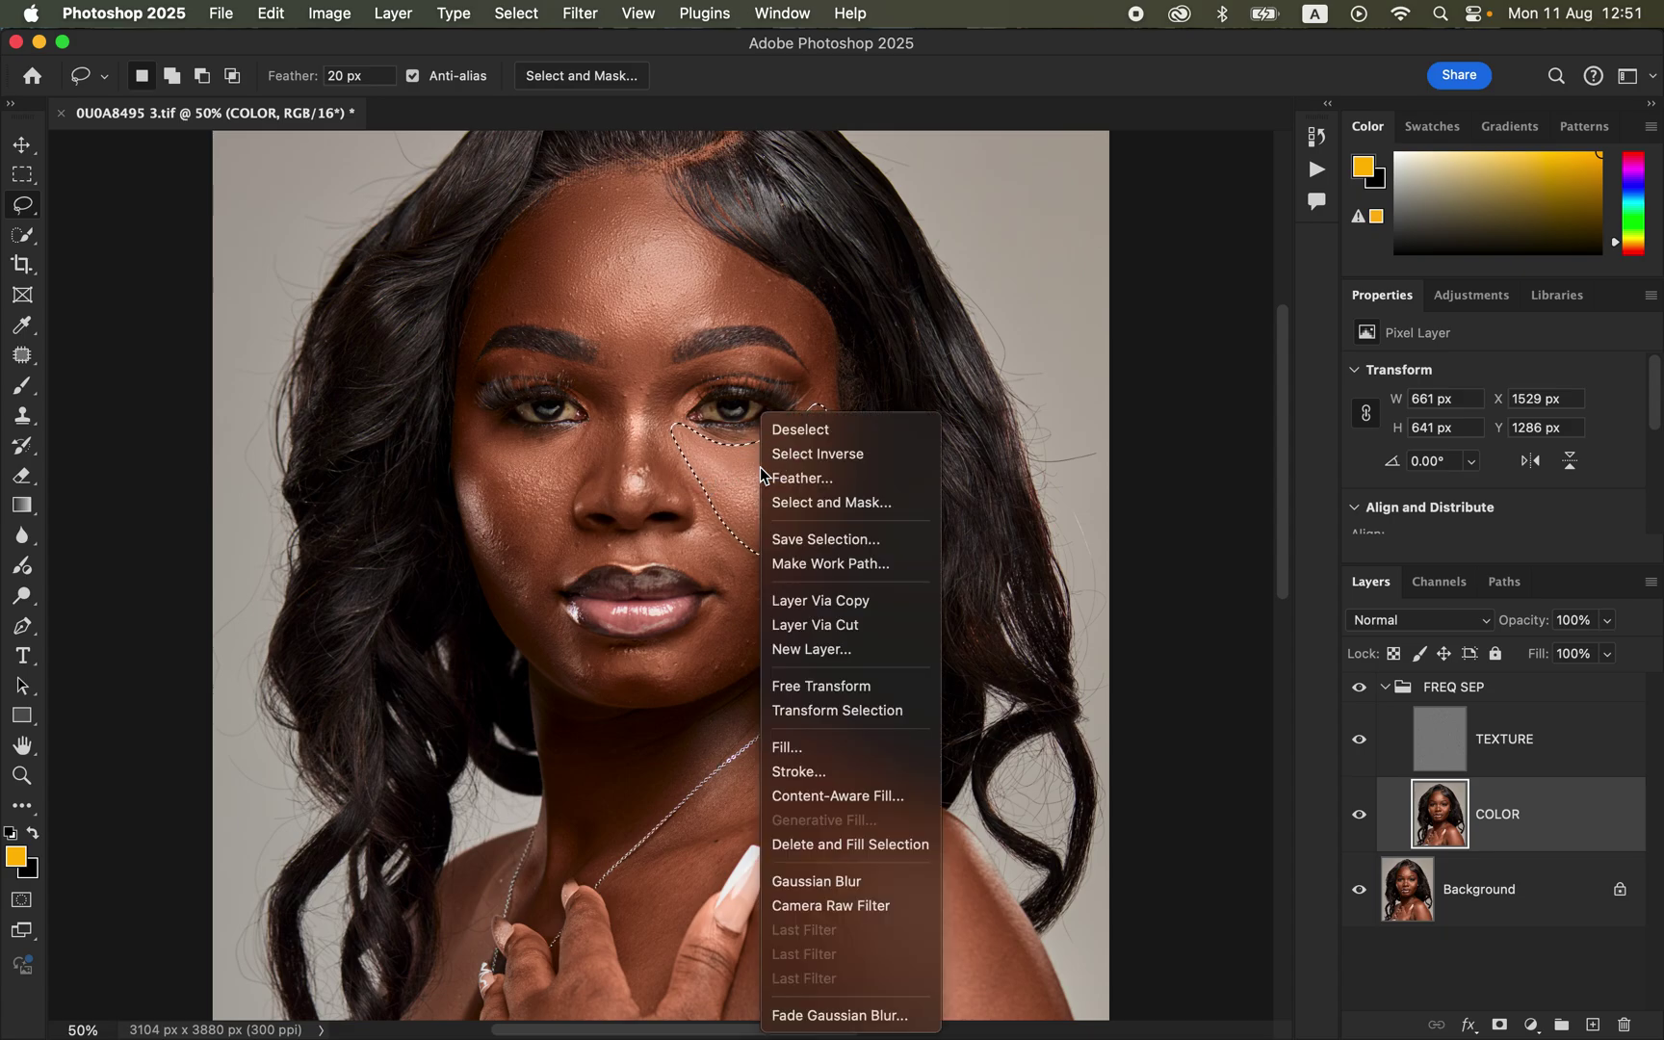
click(834, 1014)
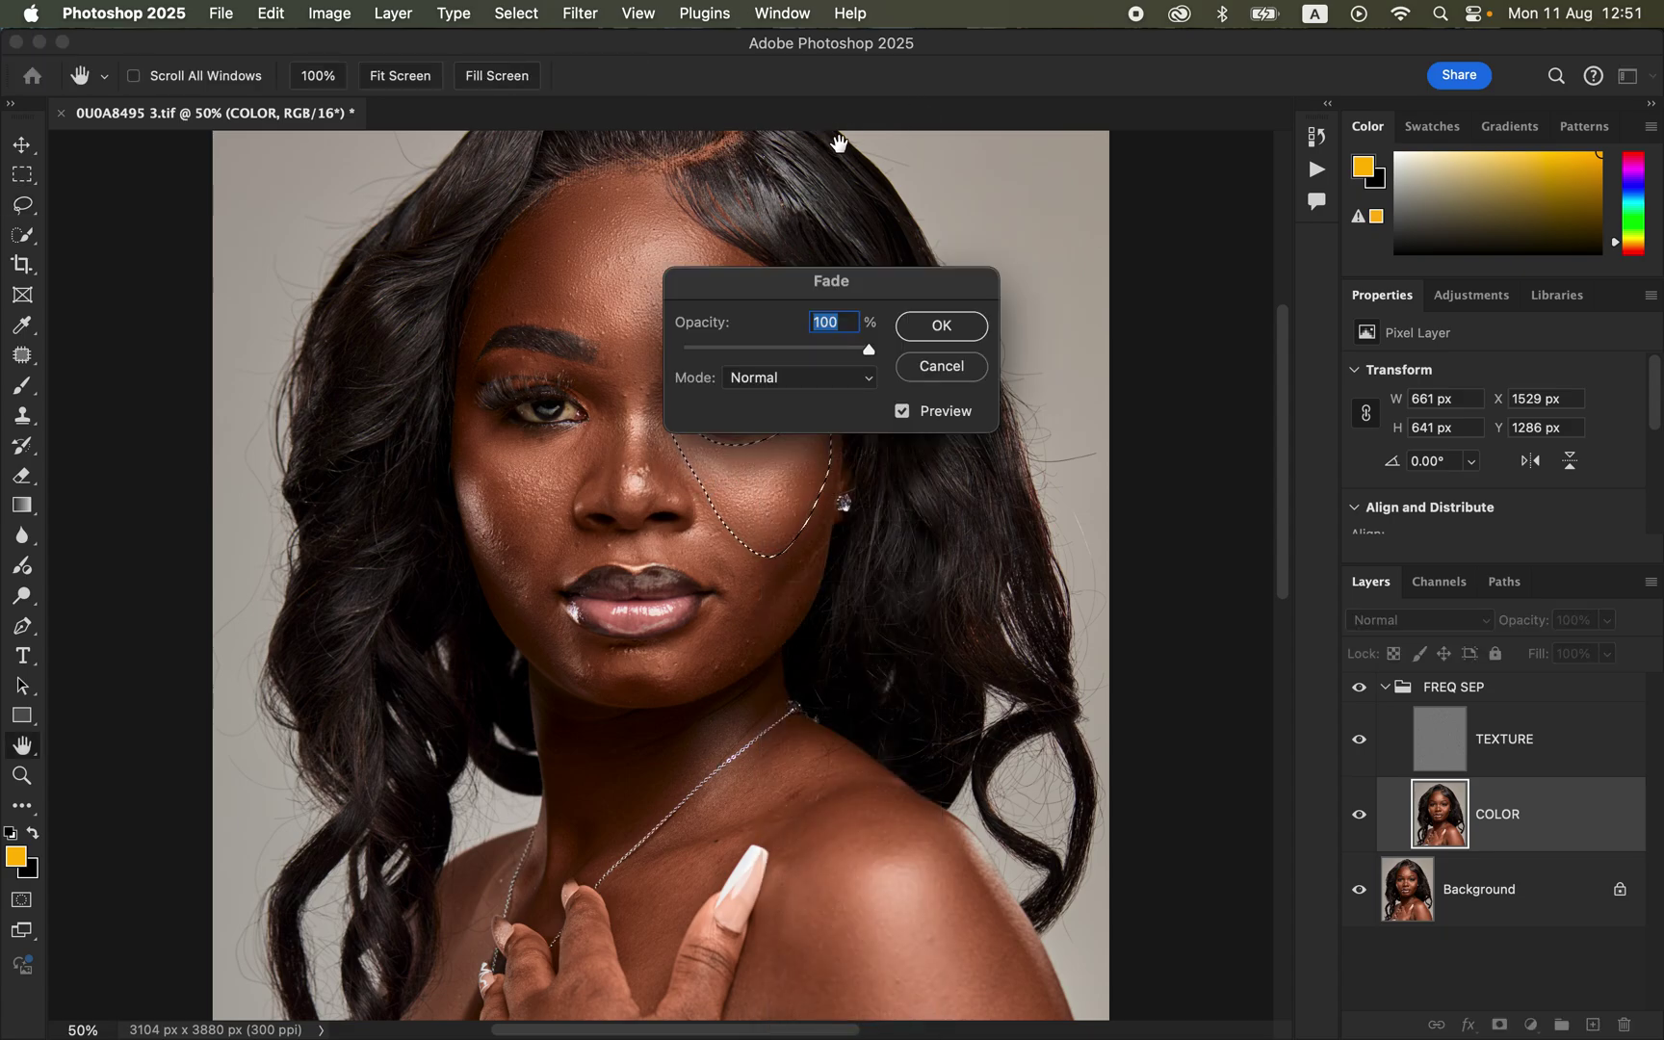
click(941, 328)
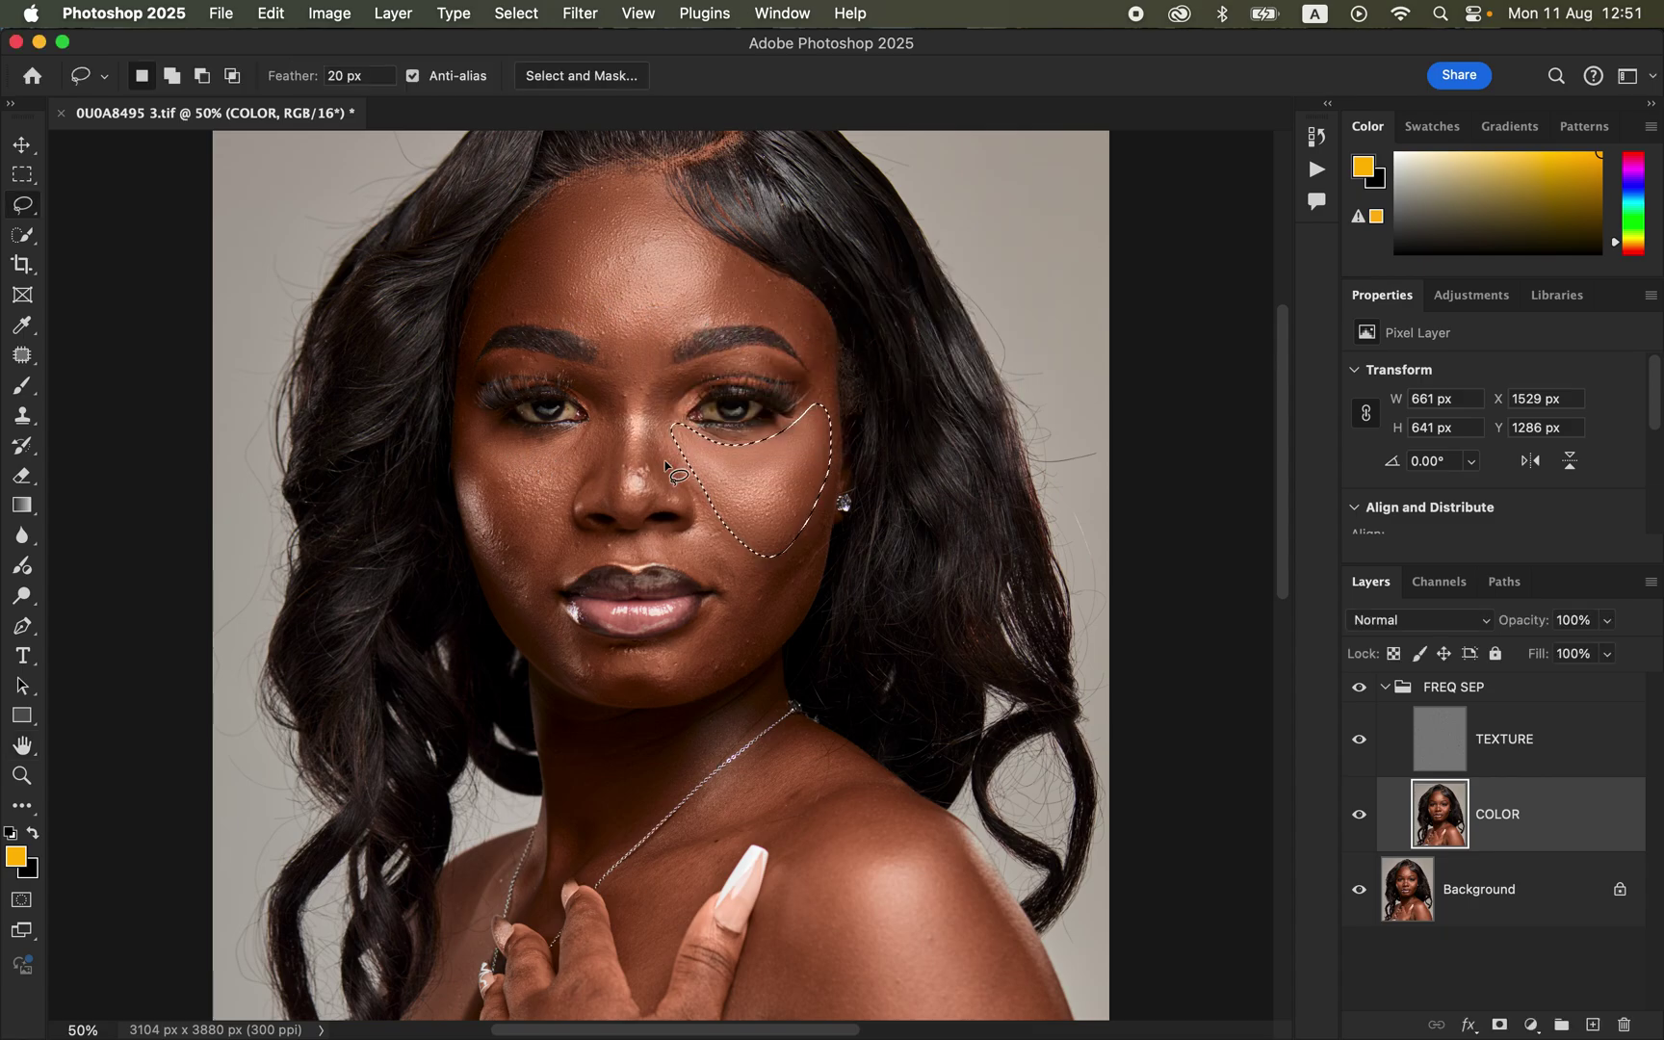
Lasso the lower cheek beside the mouth on the portrait's right side and apply a 15.0-pixel Gaussian Blur
click(688, 442)
mouse_move(800, 479)
mouse_down()
mouse_move(772, 528)
mouse_move(715, 530)
mouse_move(718, 664)
mouse_move(767, 642)
mouse_move(805, 578)
mouse_move(801, 479)
mouse_up()
click(580, 14)
mouse_move(838, 303)
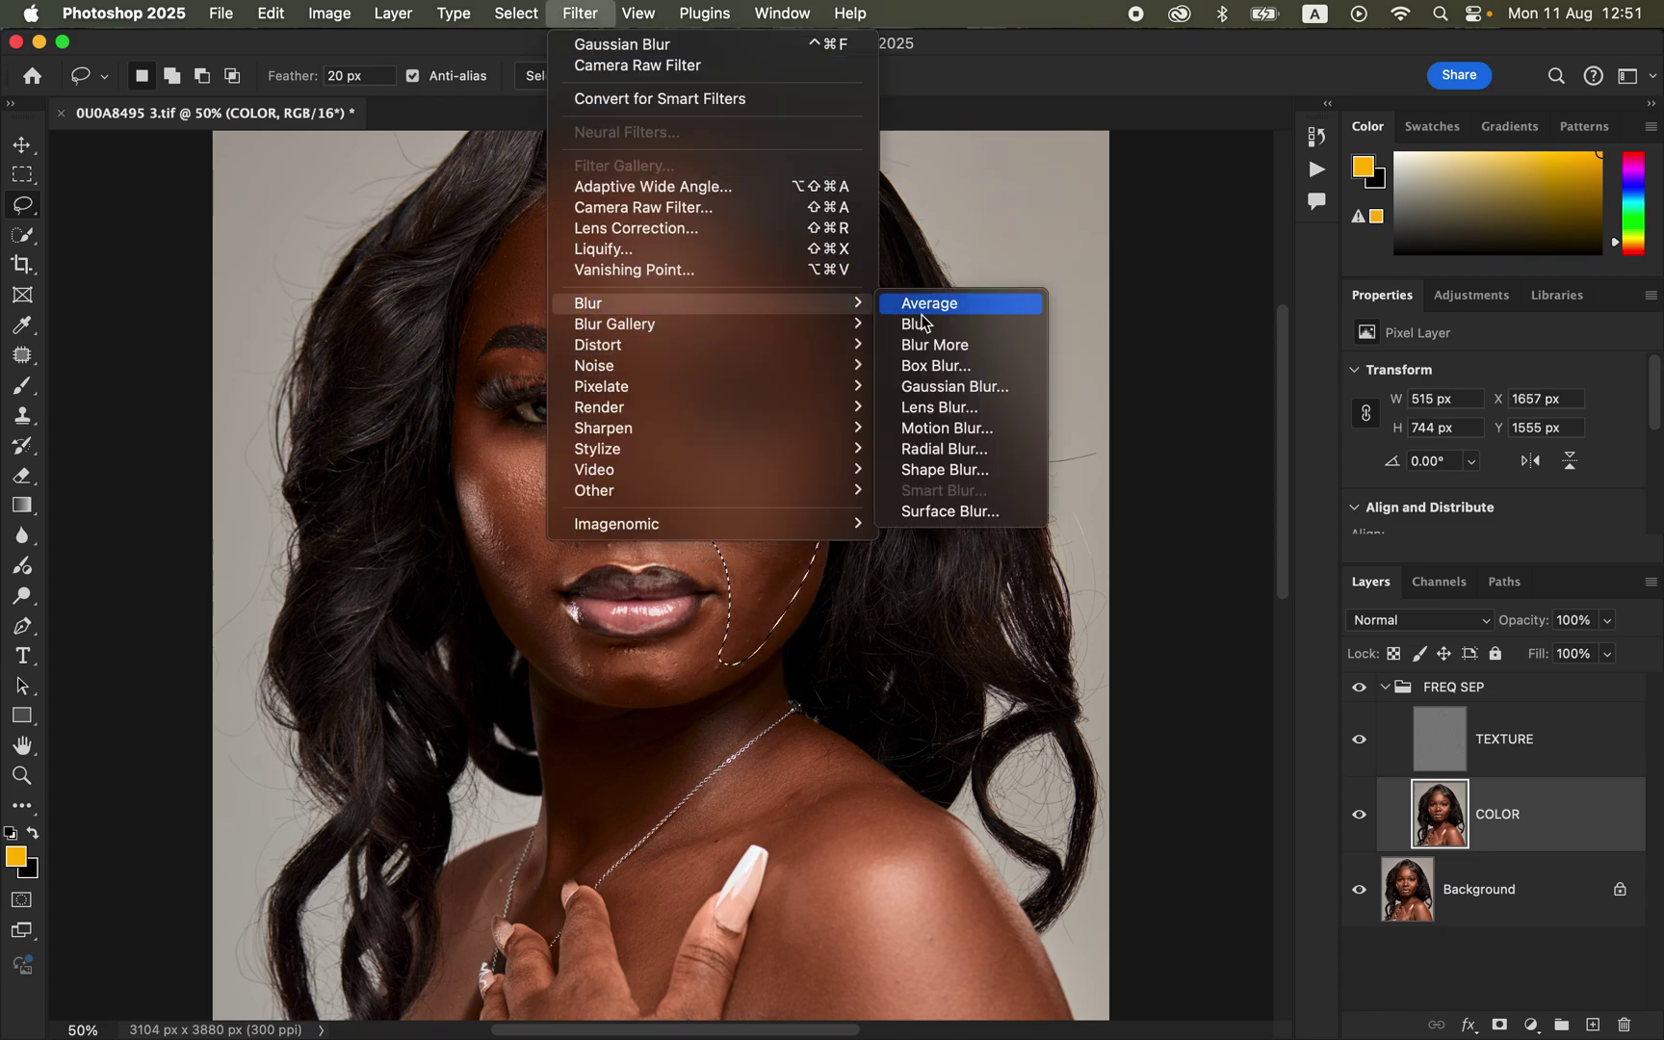
click(973, 386)
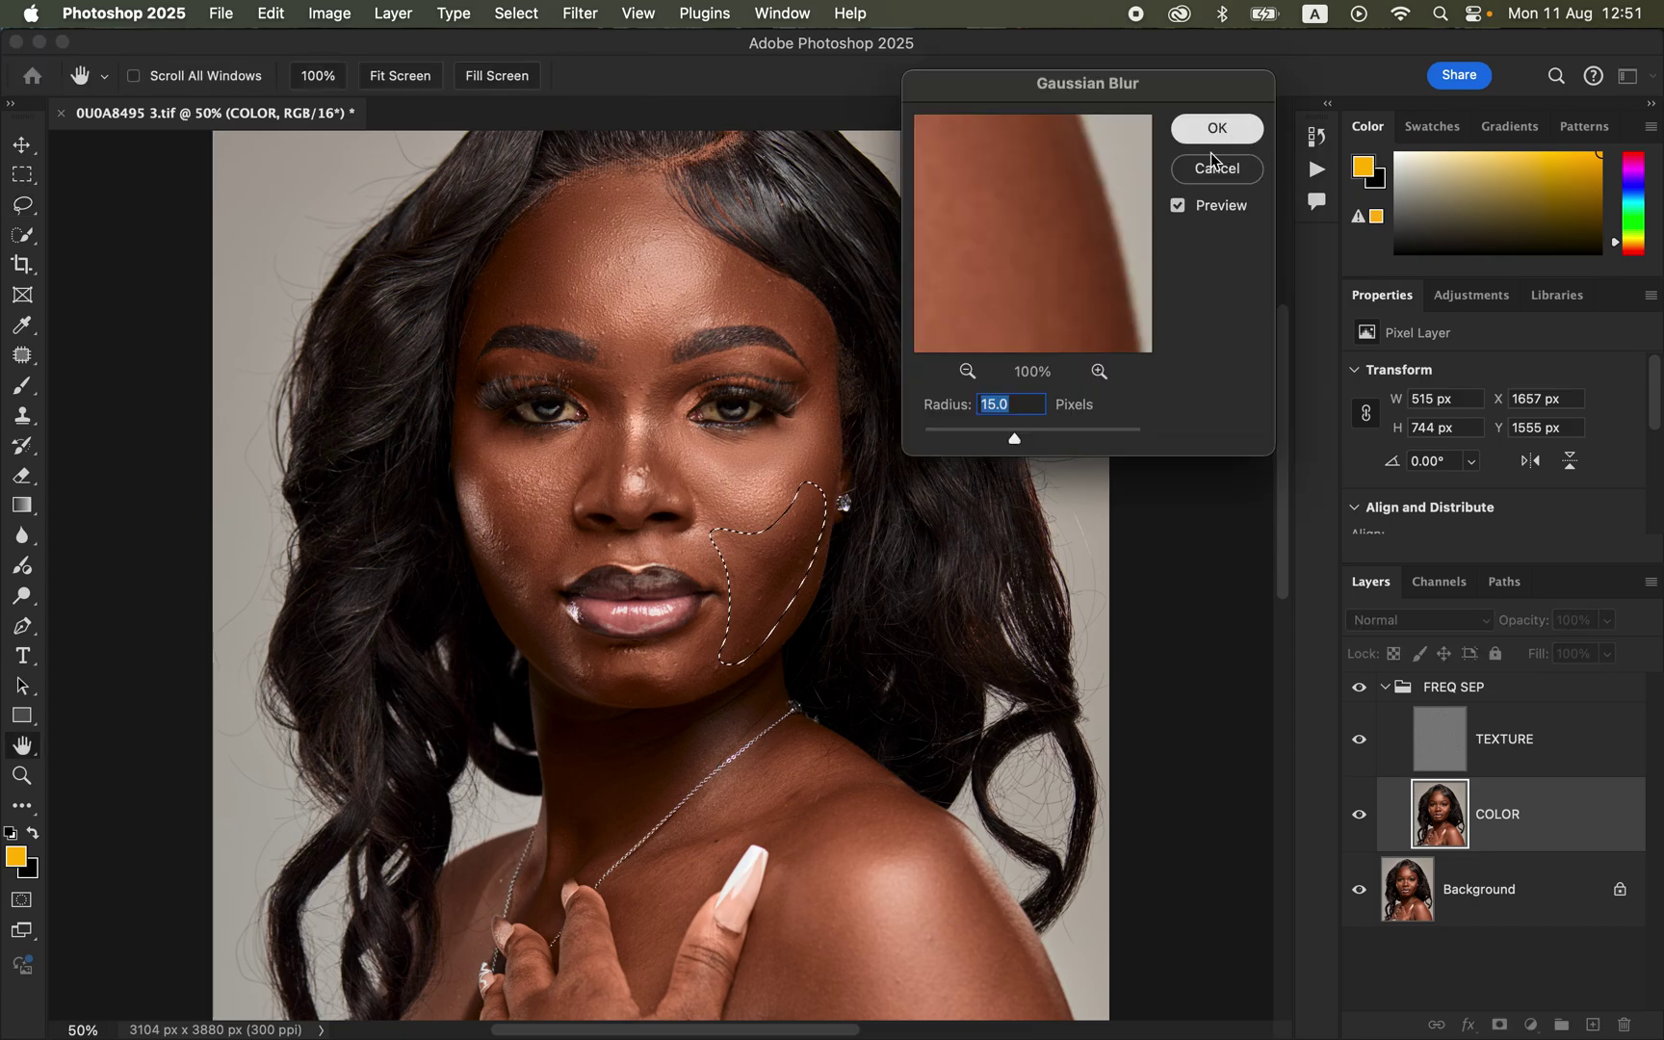
click(1217, 129)
Lasso the cheek below the eye on the portrait's left side, apply Gaussian Blur to it, and clear the selection
click(532, 433)
mouse_move(533, 430)
mouse_down()
mouse_move(484, 458)
mouse_move(508, 545)
mouse_move(546, 537)
mouse_move(594, 423)
mouse_move(554, 428)
mouse_up()
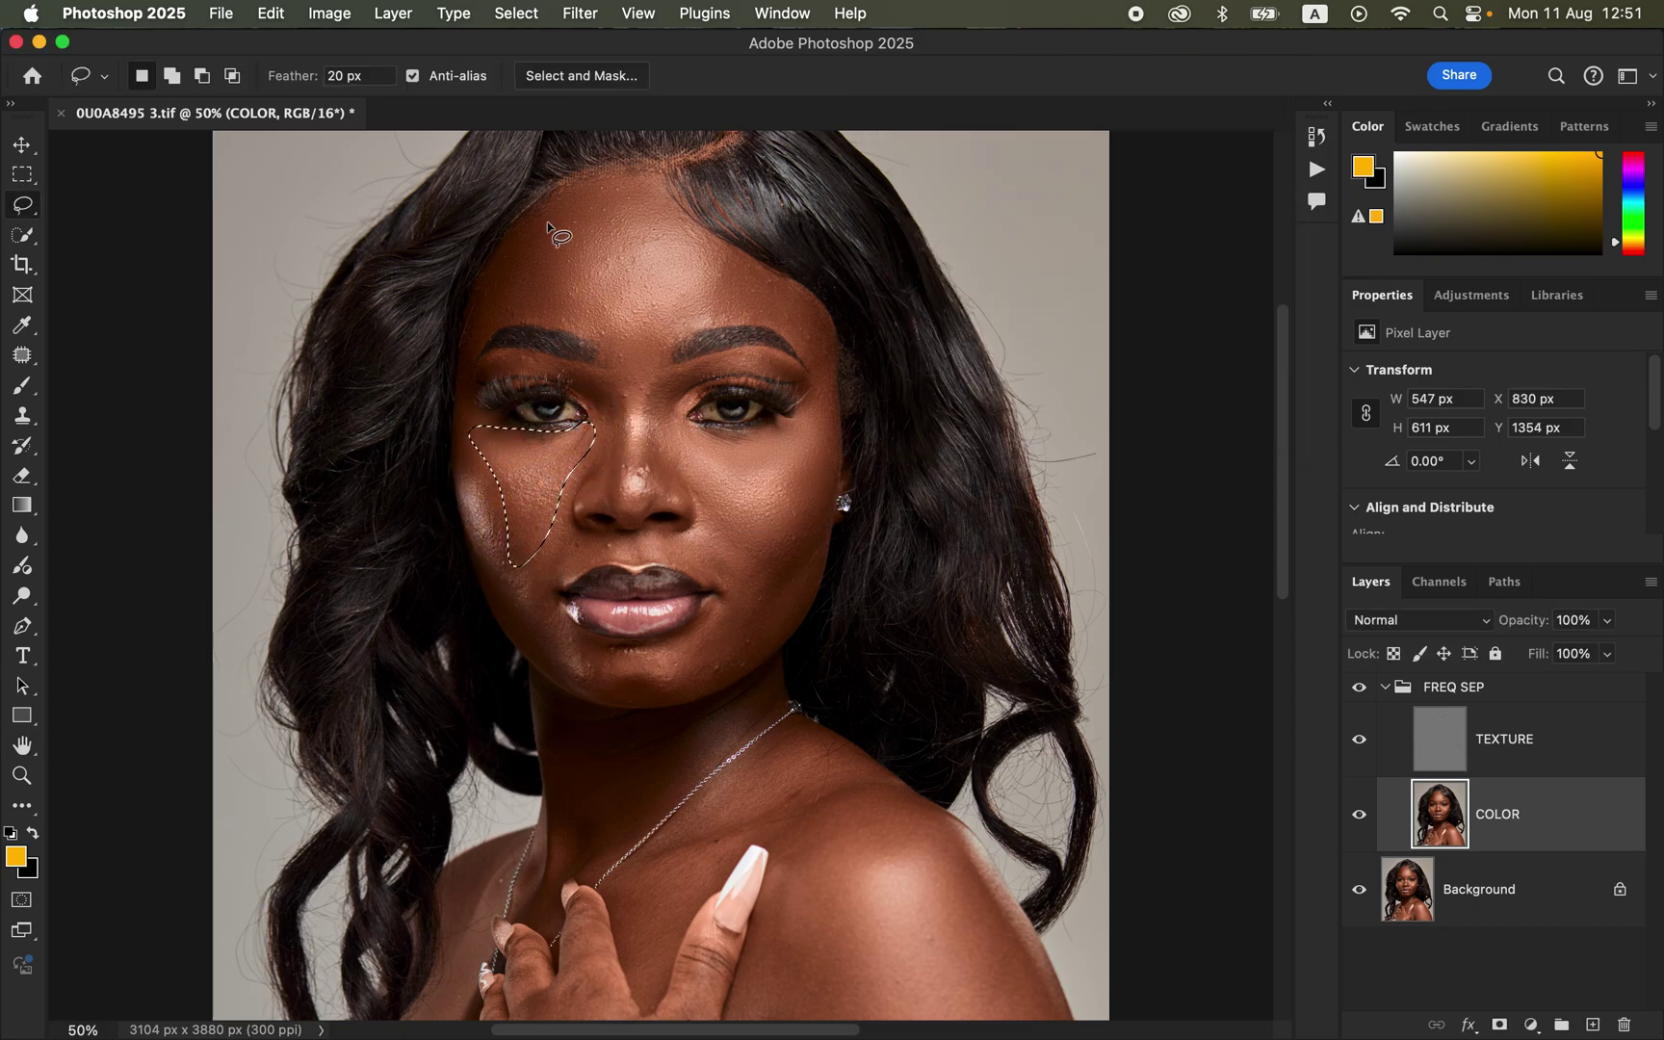
click(581, 13)
mouse_move(617, 304)
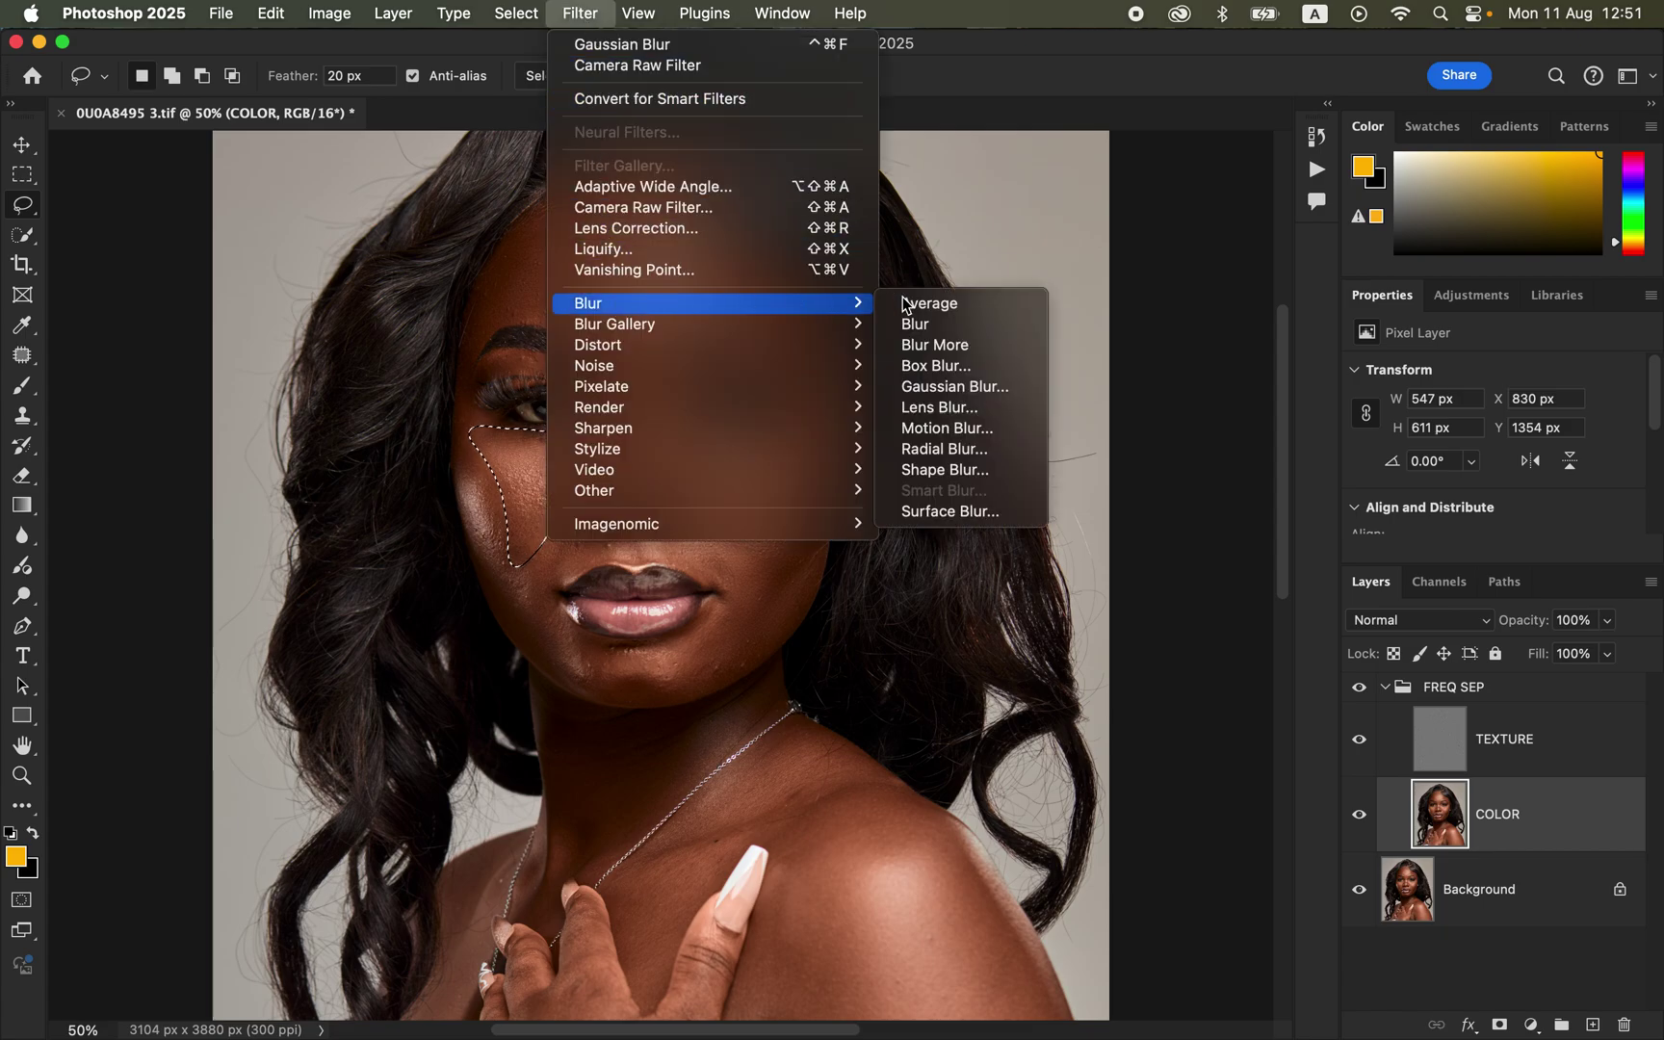
click(954, 383)
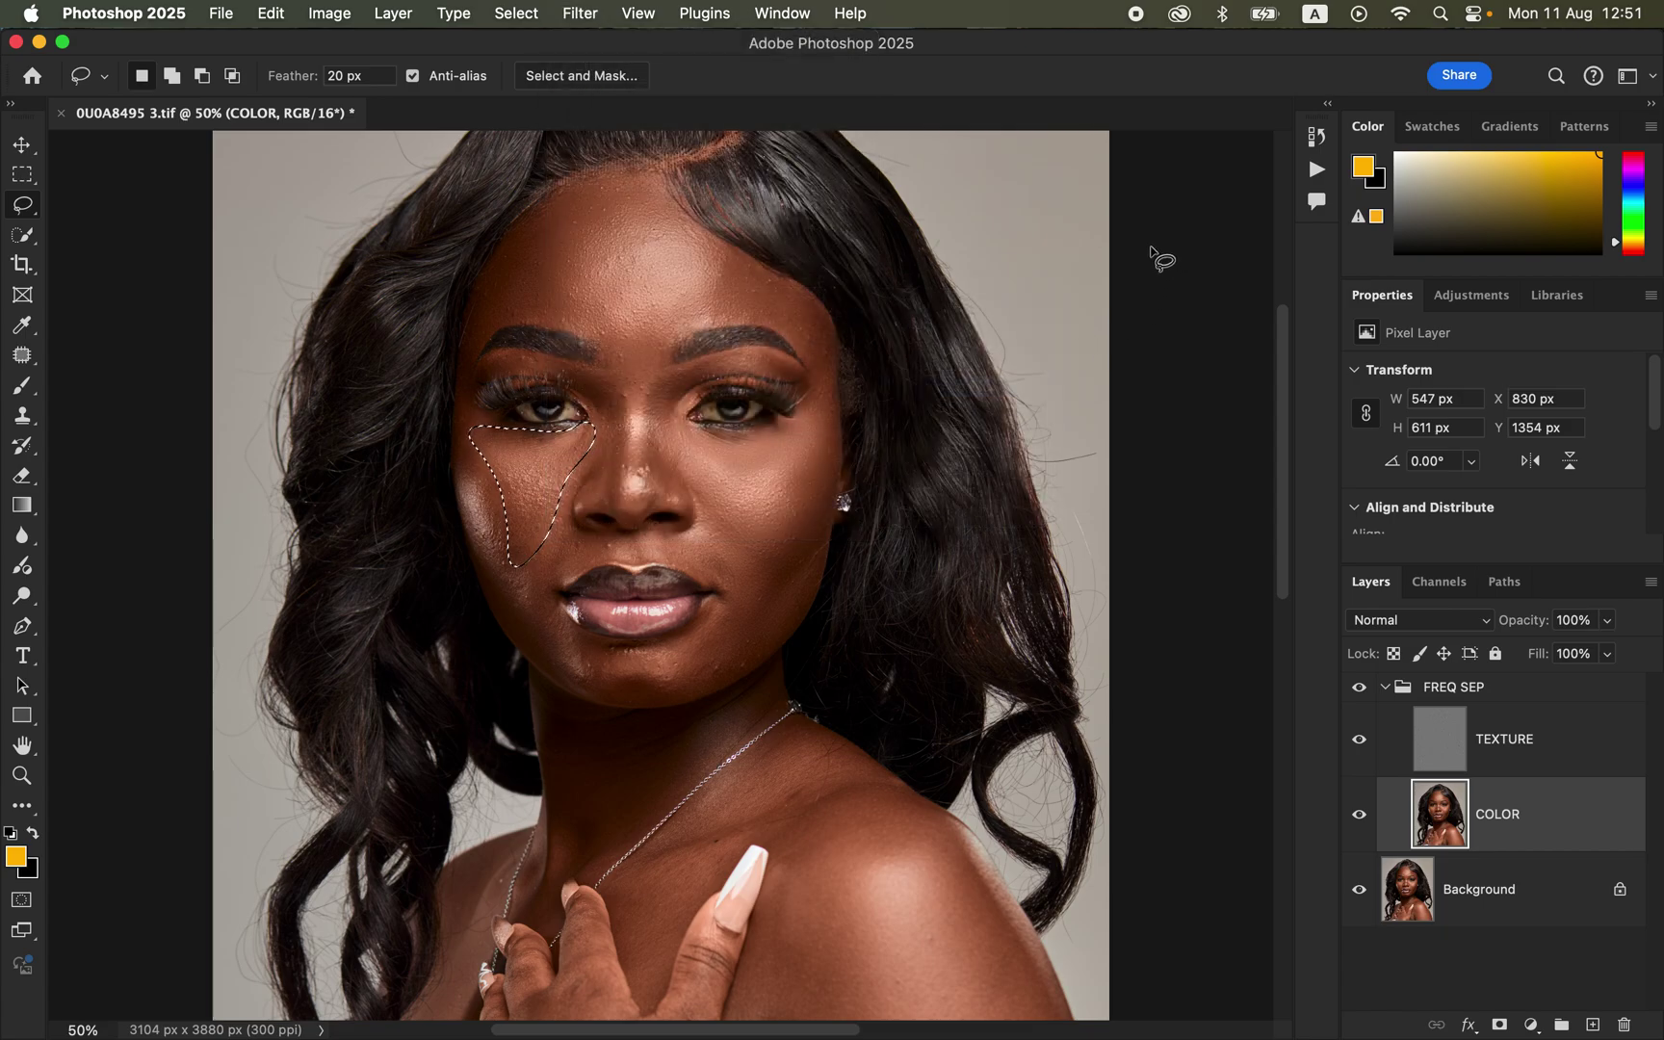
key(super+d)
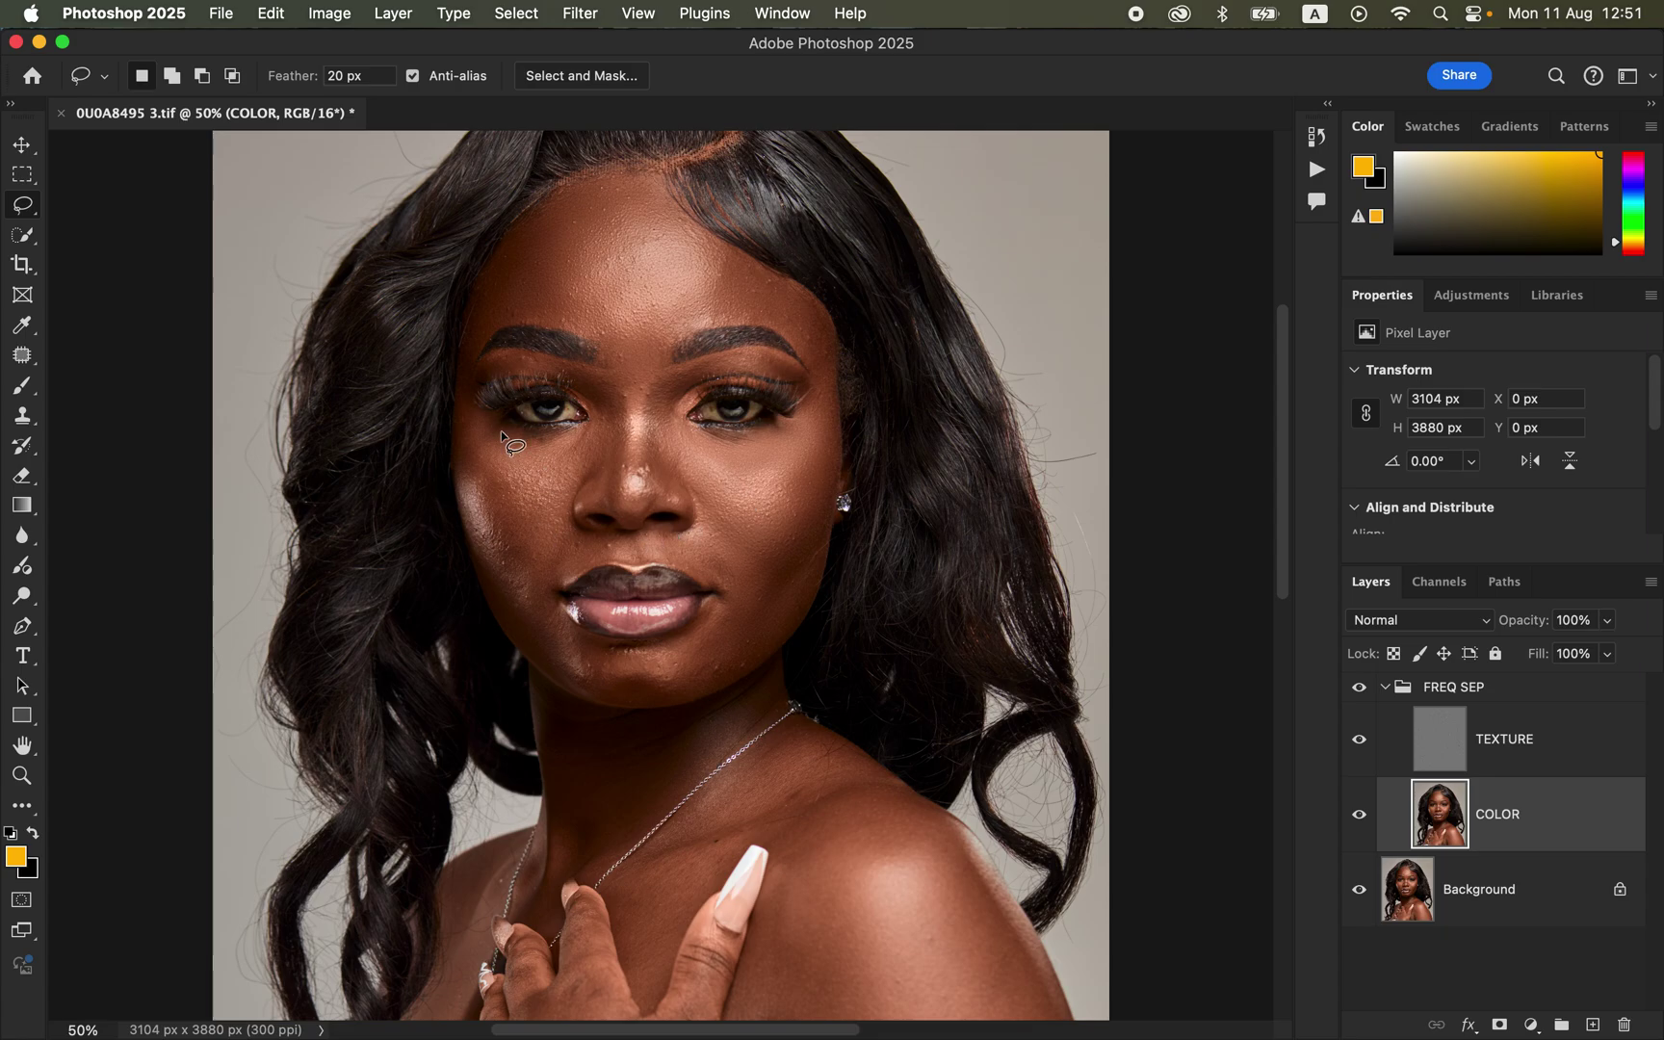
Lasso the cheek from under the eye toward the mouth on the portrait's left side and apply a 15.0-pixel Gaussian Blur
mouse_move(520, 428)
mouse_down()
mouse_move(481, 424)
mouse_move(507, 575)
mouse_move(578, 460)
mouse_up()
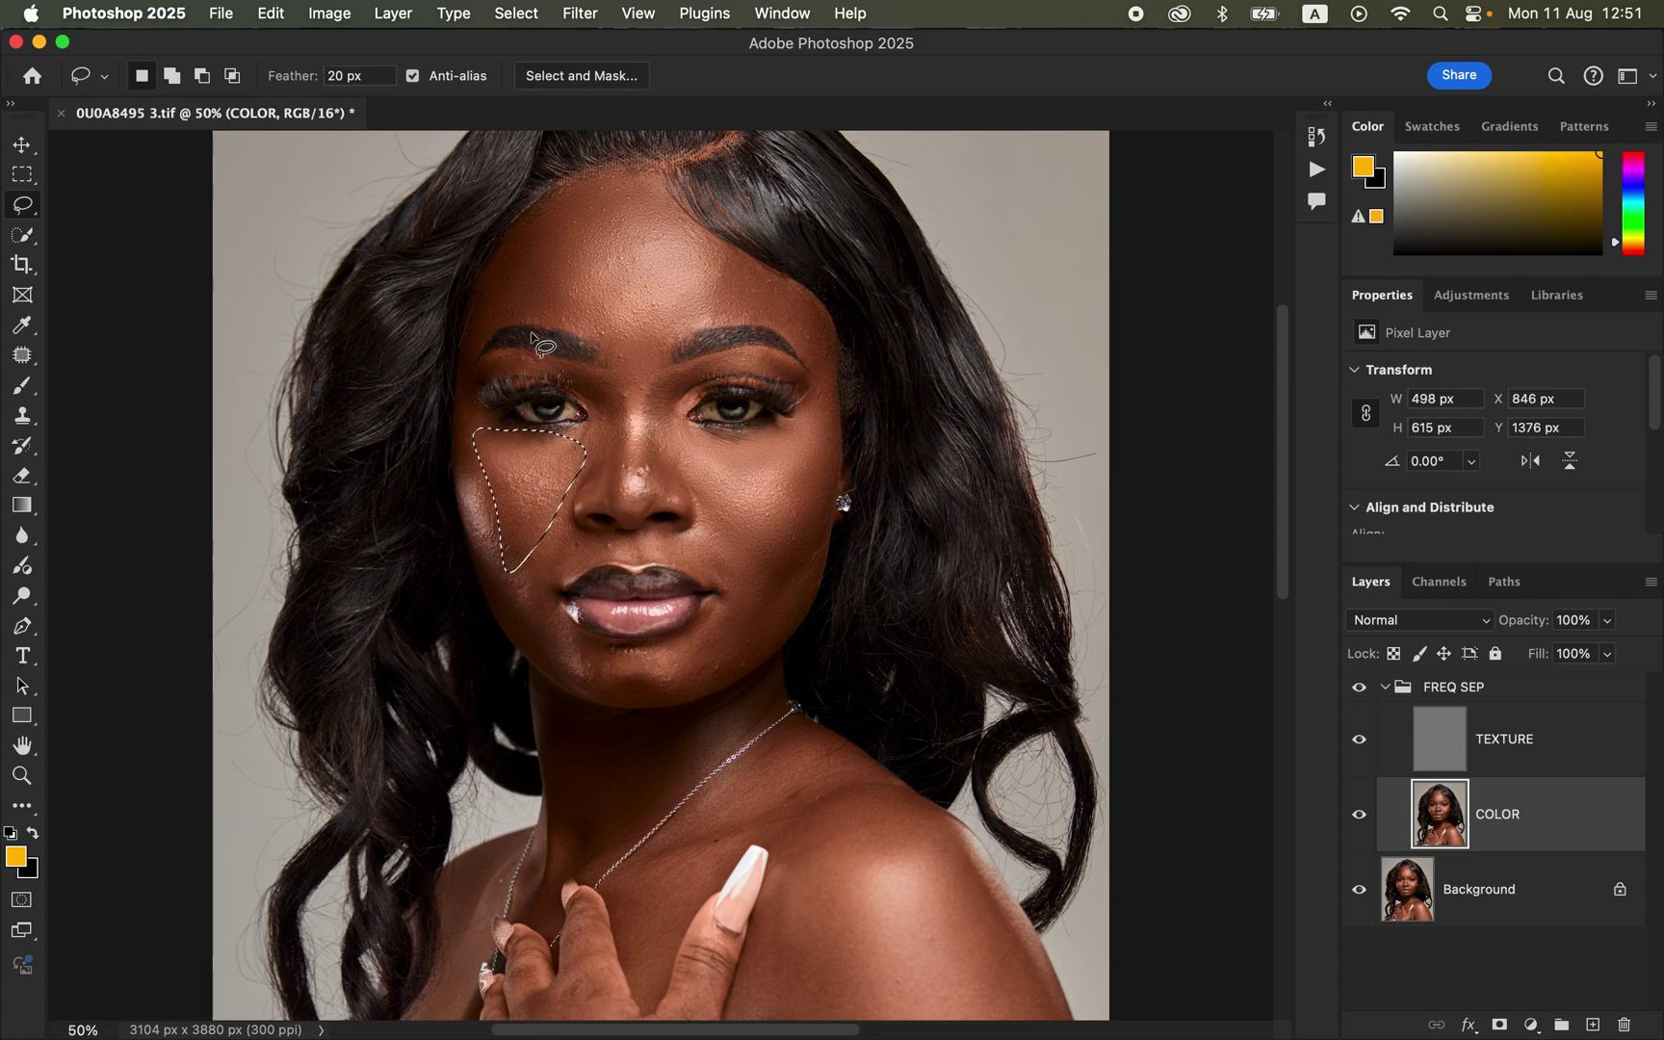
click(579, 13)
mouse_move(634, 310)
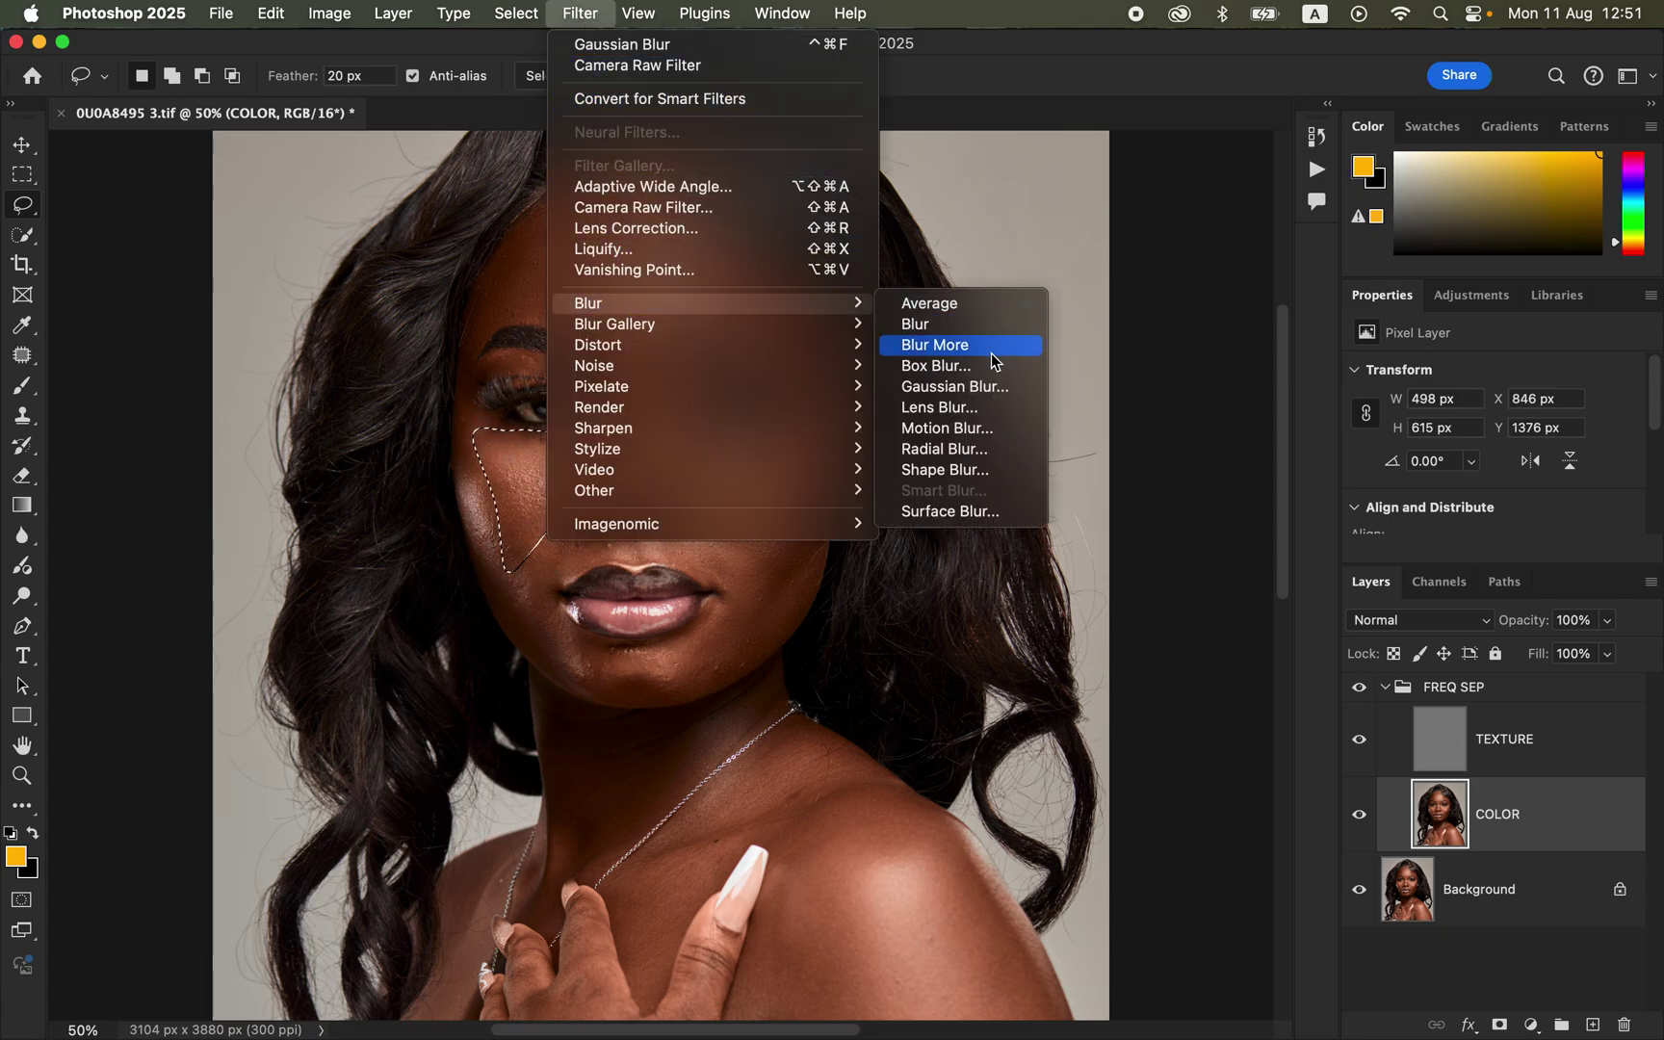
click(982, 386)
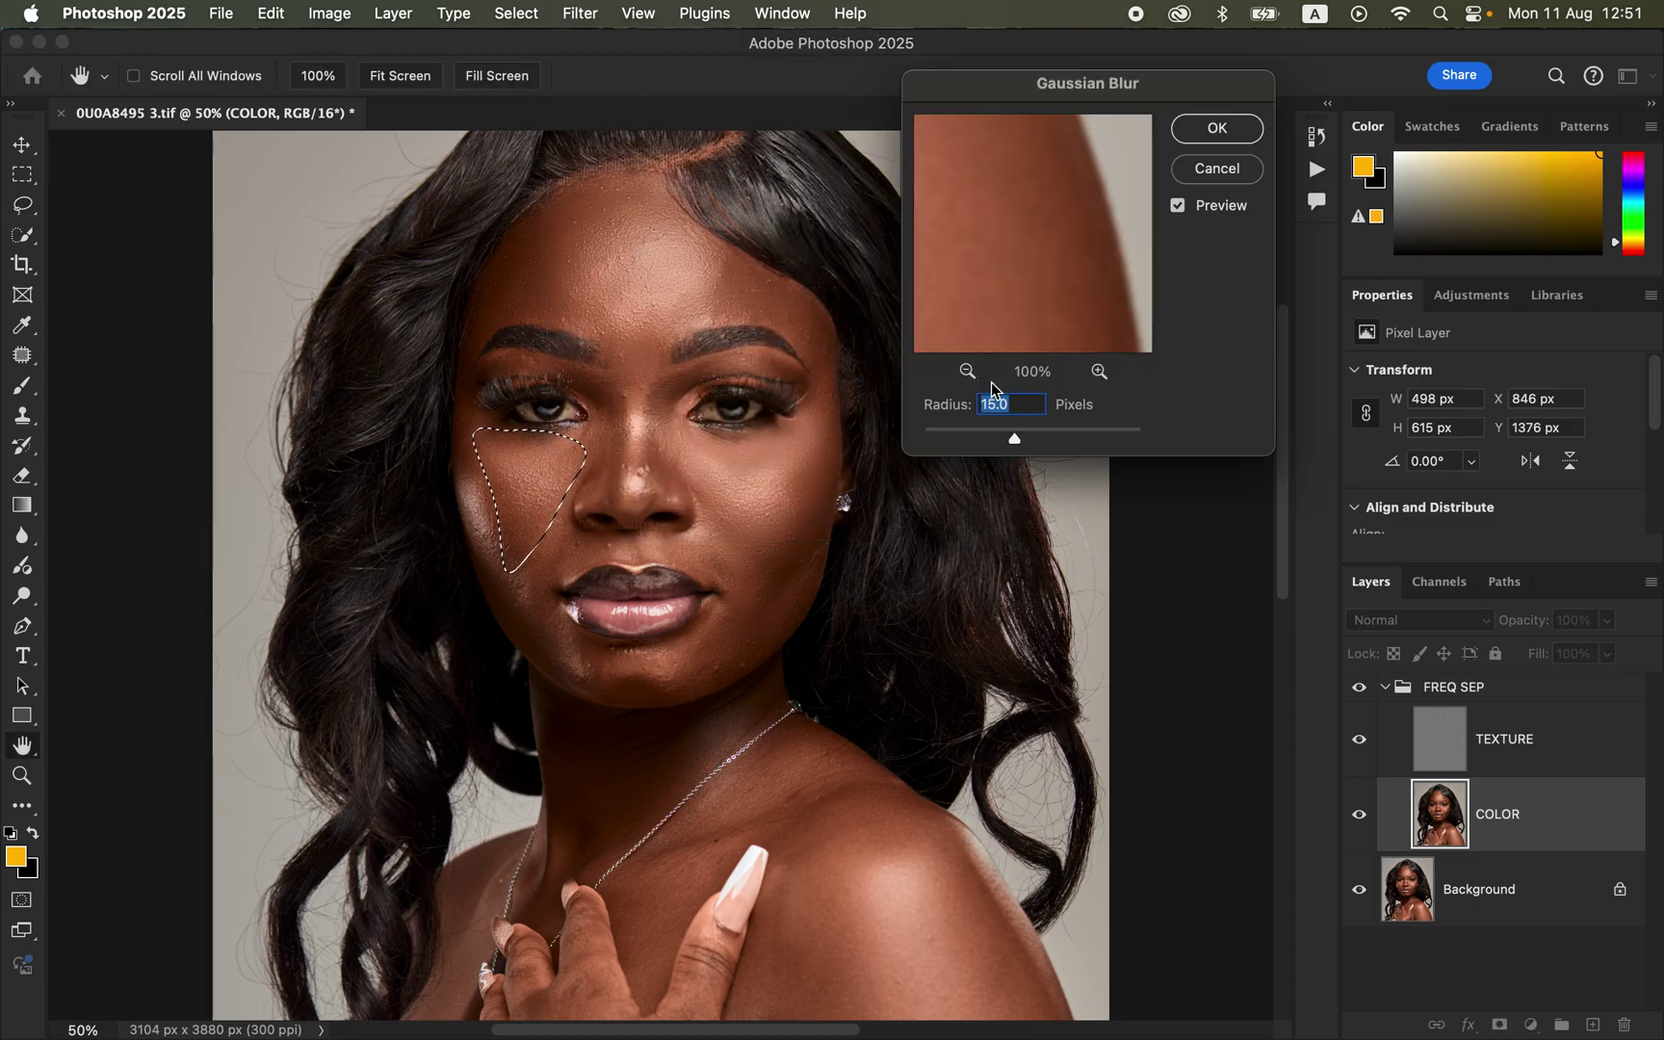
click(1219, 129)
Lasso the curved area around the mouth corner to the chin on the portrait's right side, blur it 15.0 pixels, and deselect
mouse_move(713, 522)
mouse_down()
mouse_move(679, 542)
mouse_move(724, 577)
mouse_move(651, 655)
mouse_move(732, 669)
mouse_move(775, 563)
mouse_move(718, 527)
mouse_up()
click(582, 14)
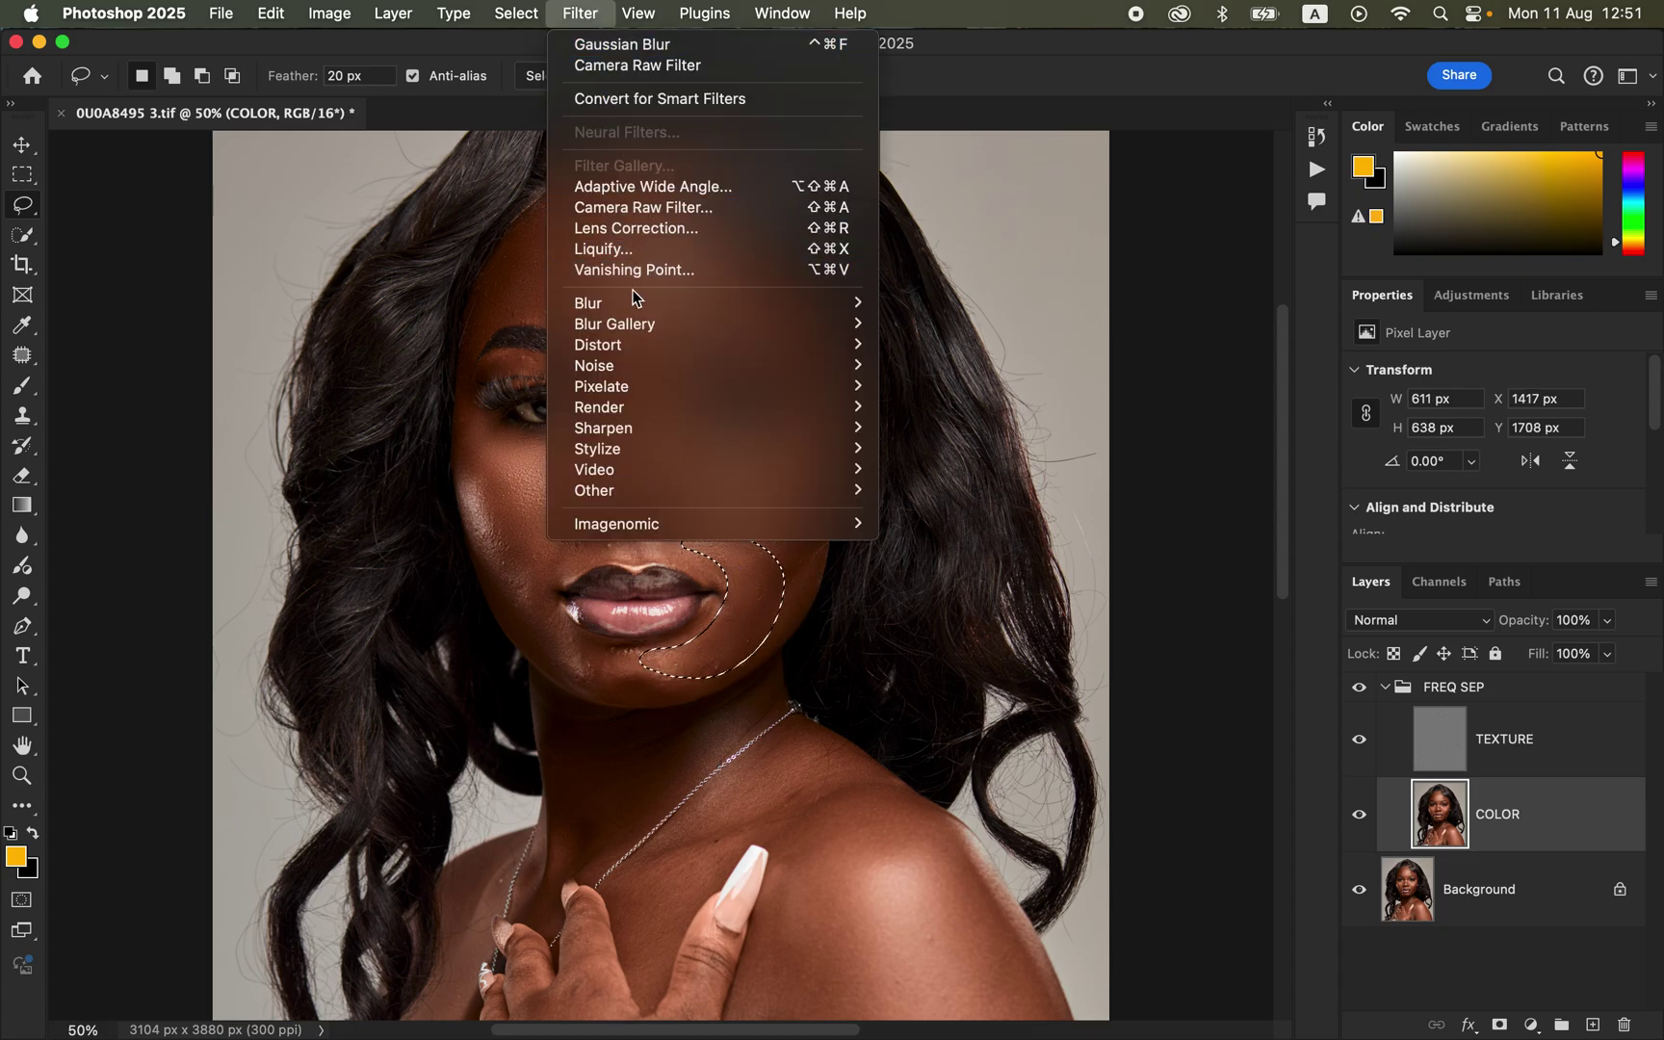
mouse_move(766, 304)
click(1023, 384)
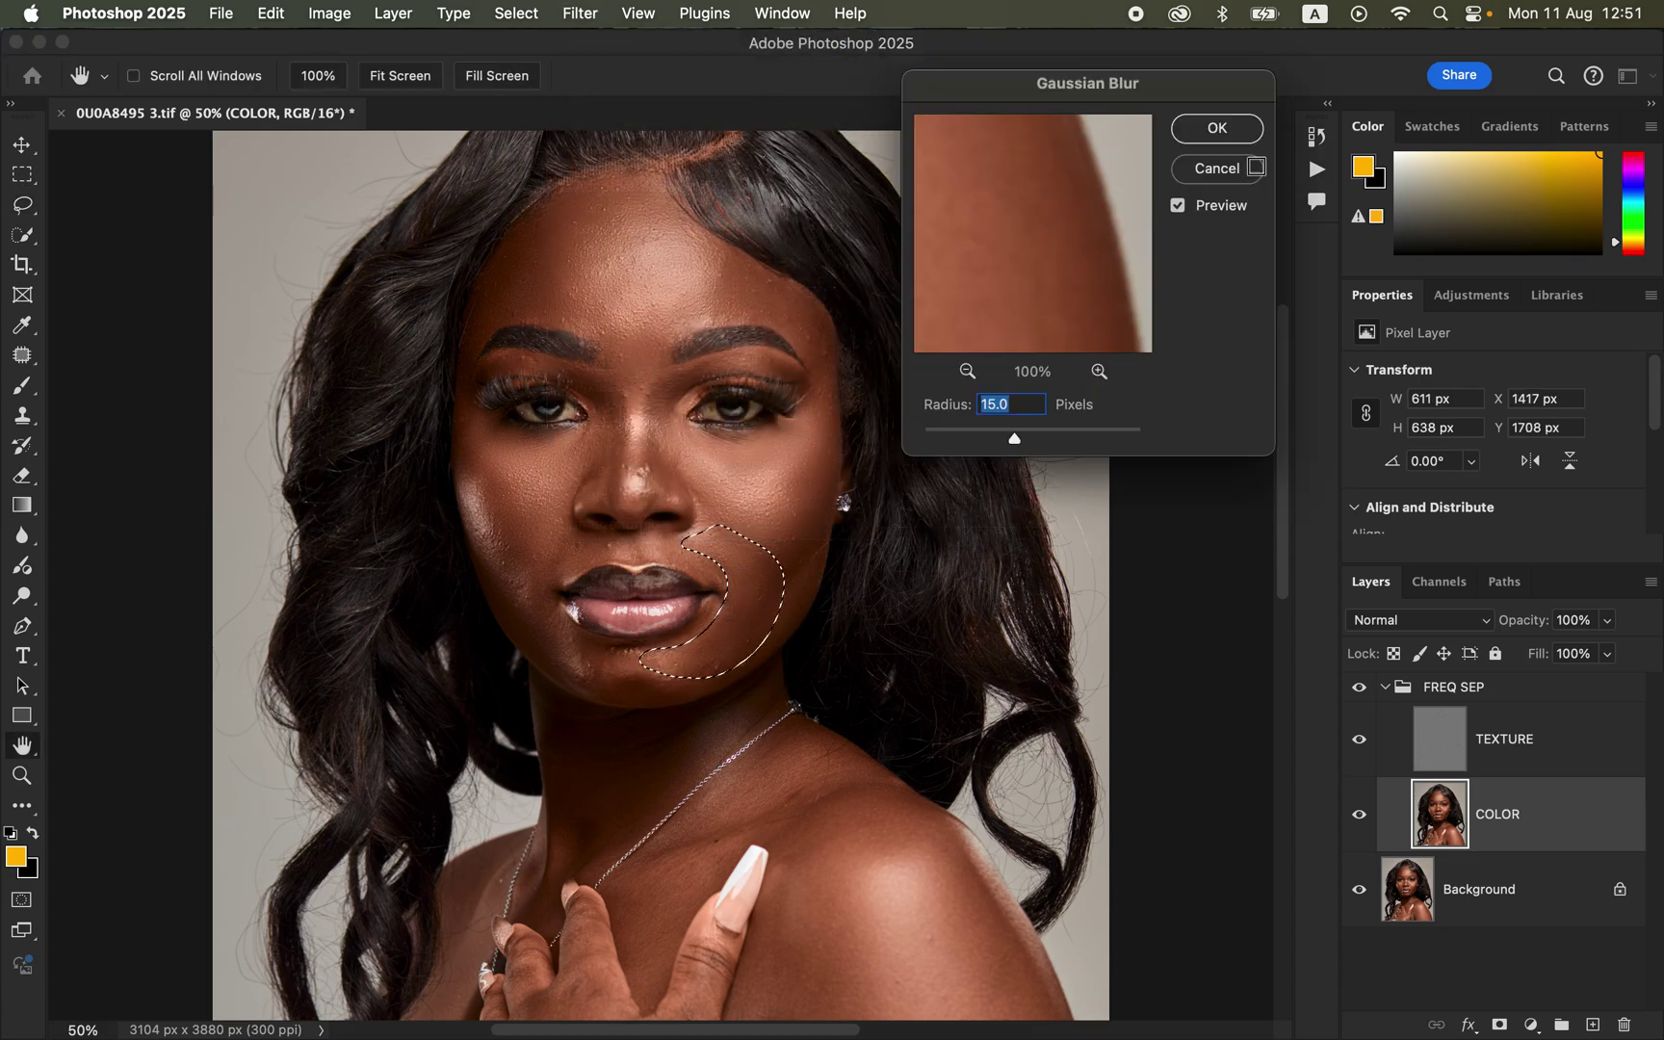
click(1248, 128)
key(super+d)
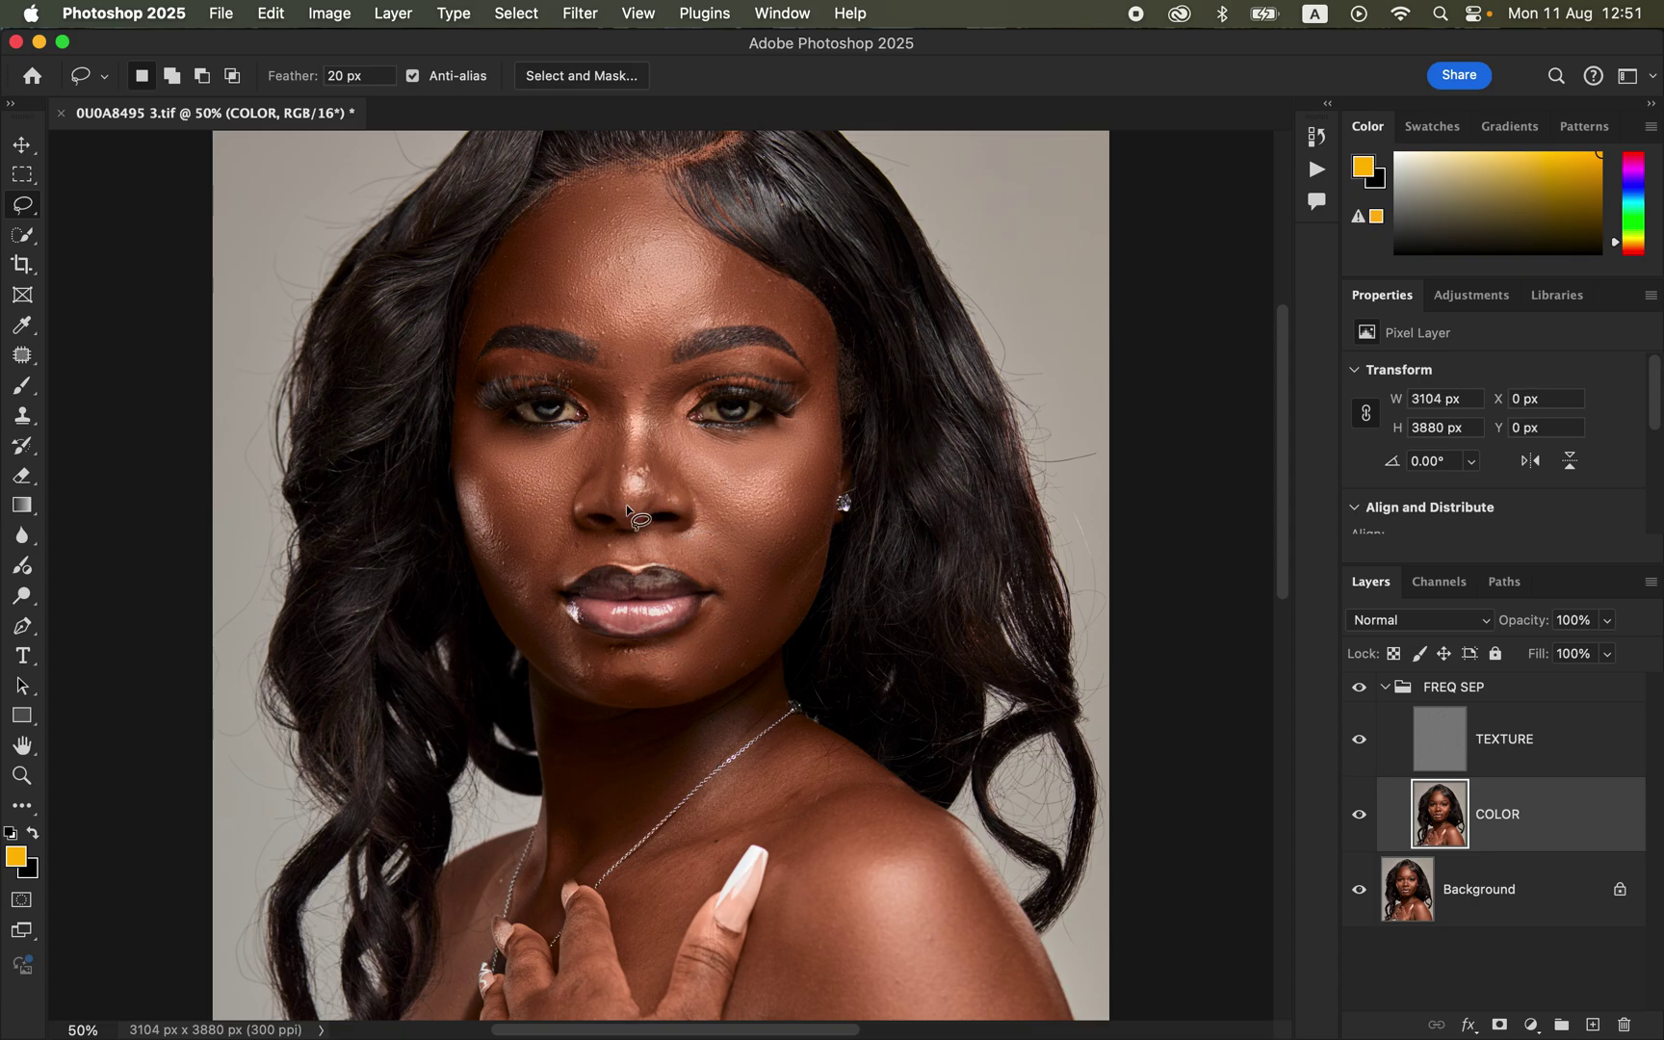
Lasso the lower cheek and jaw beside the mouth on the portrait's left side, apply Gaussian Blur, and clear the selection
mouse_move(499, 544)
mouse_down()
mouse_move(548, 548)
mouse_move(553, 613)
mouse_move(596, 676)
mouse_move(558, 671)
mouse_move(521, 633)
mouse_move(493, 543)
mouse_up()
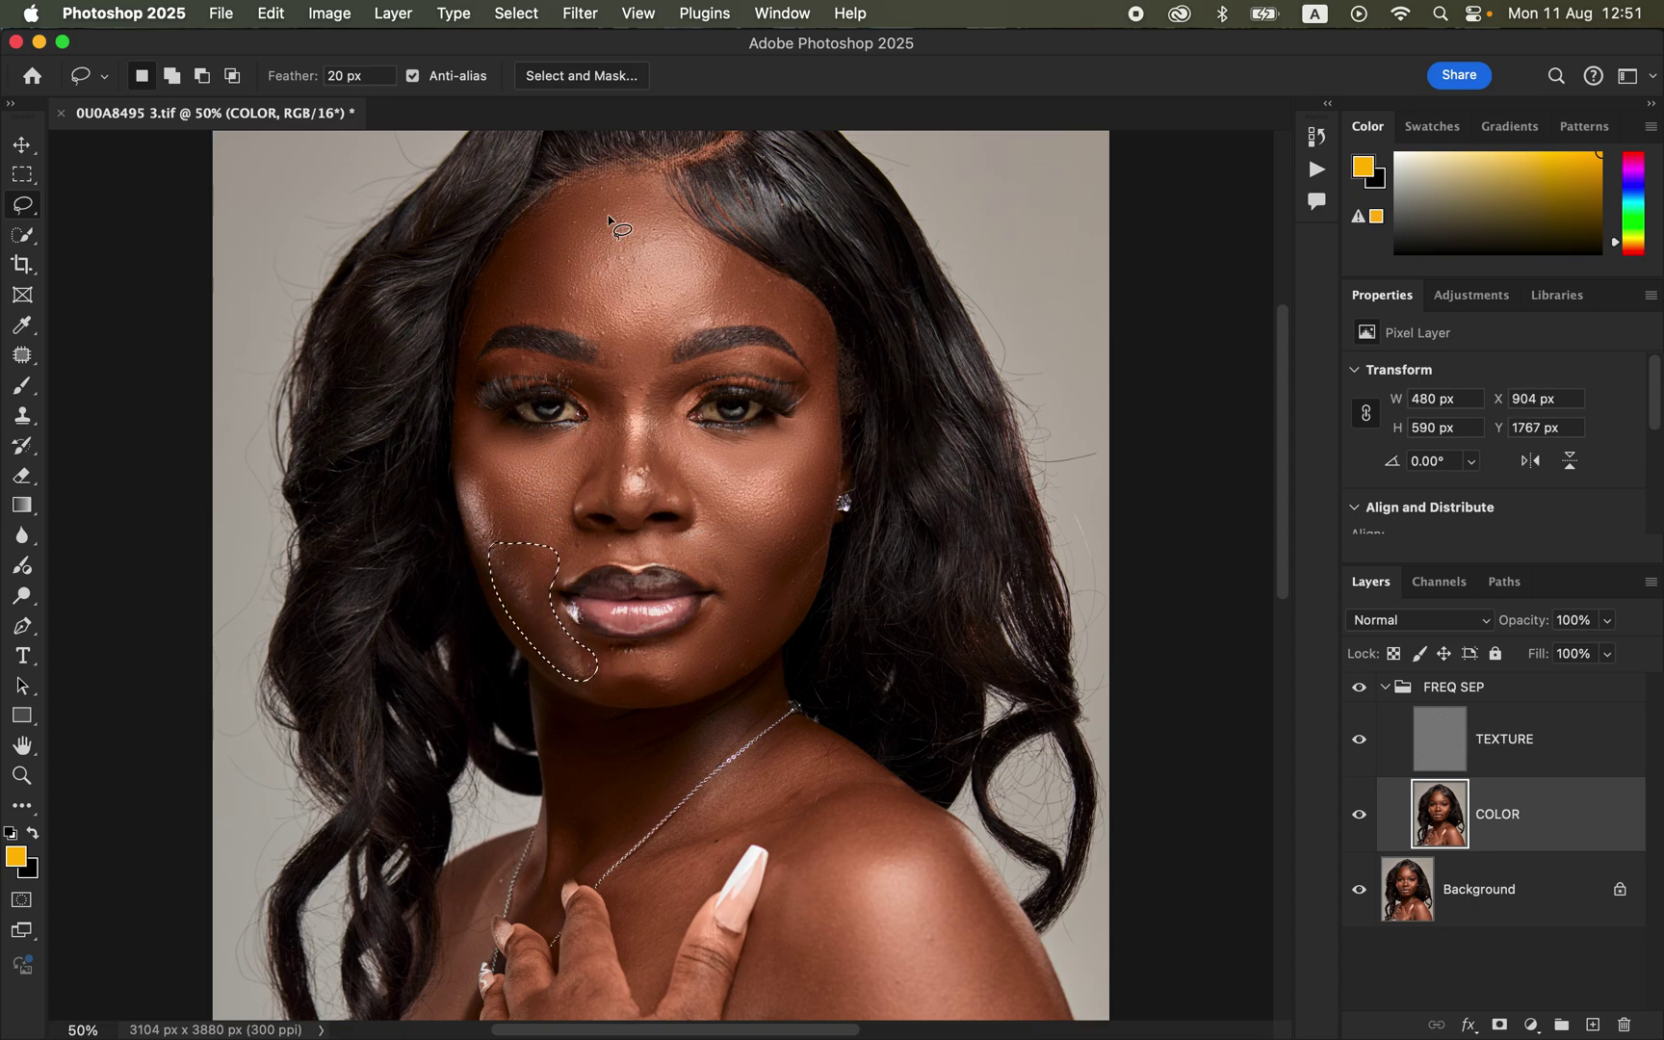
click(581, 13)
mouse_move(703, 302)
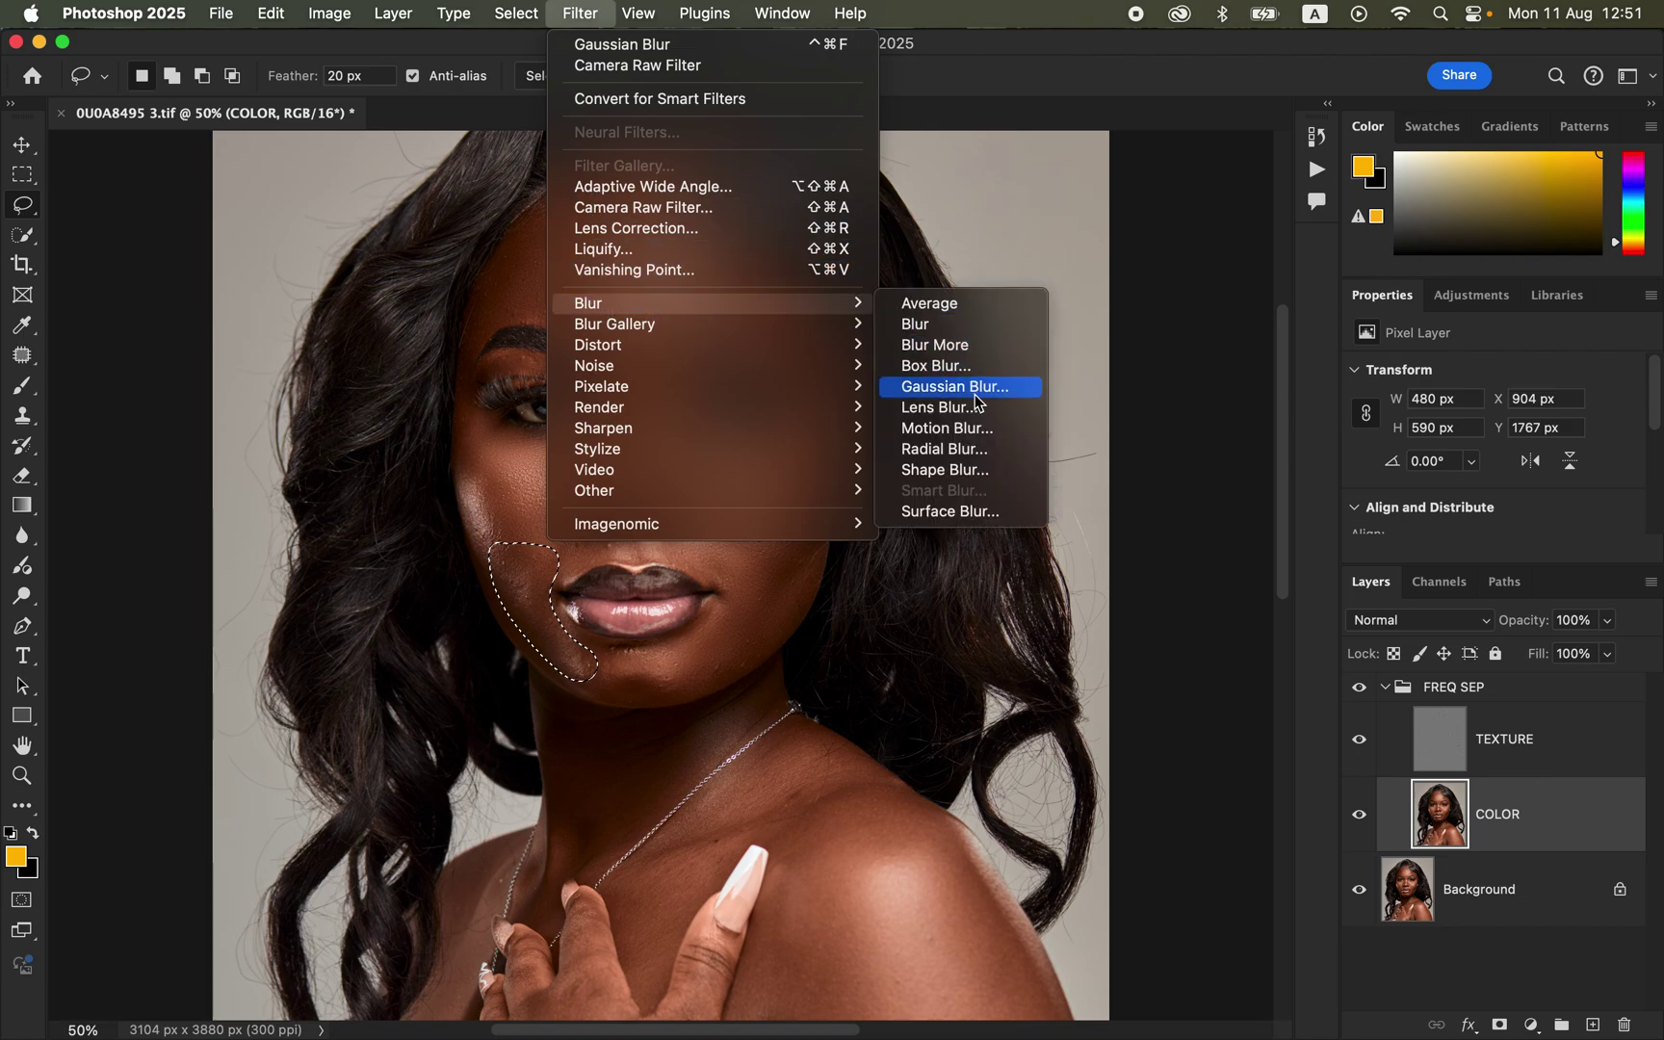
click(1001, 386)
click(1217, 131)
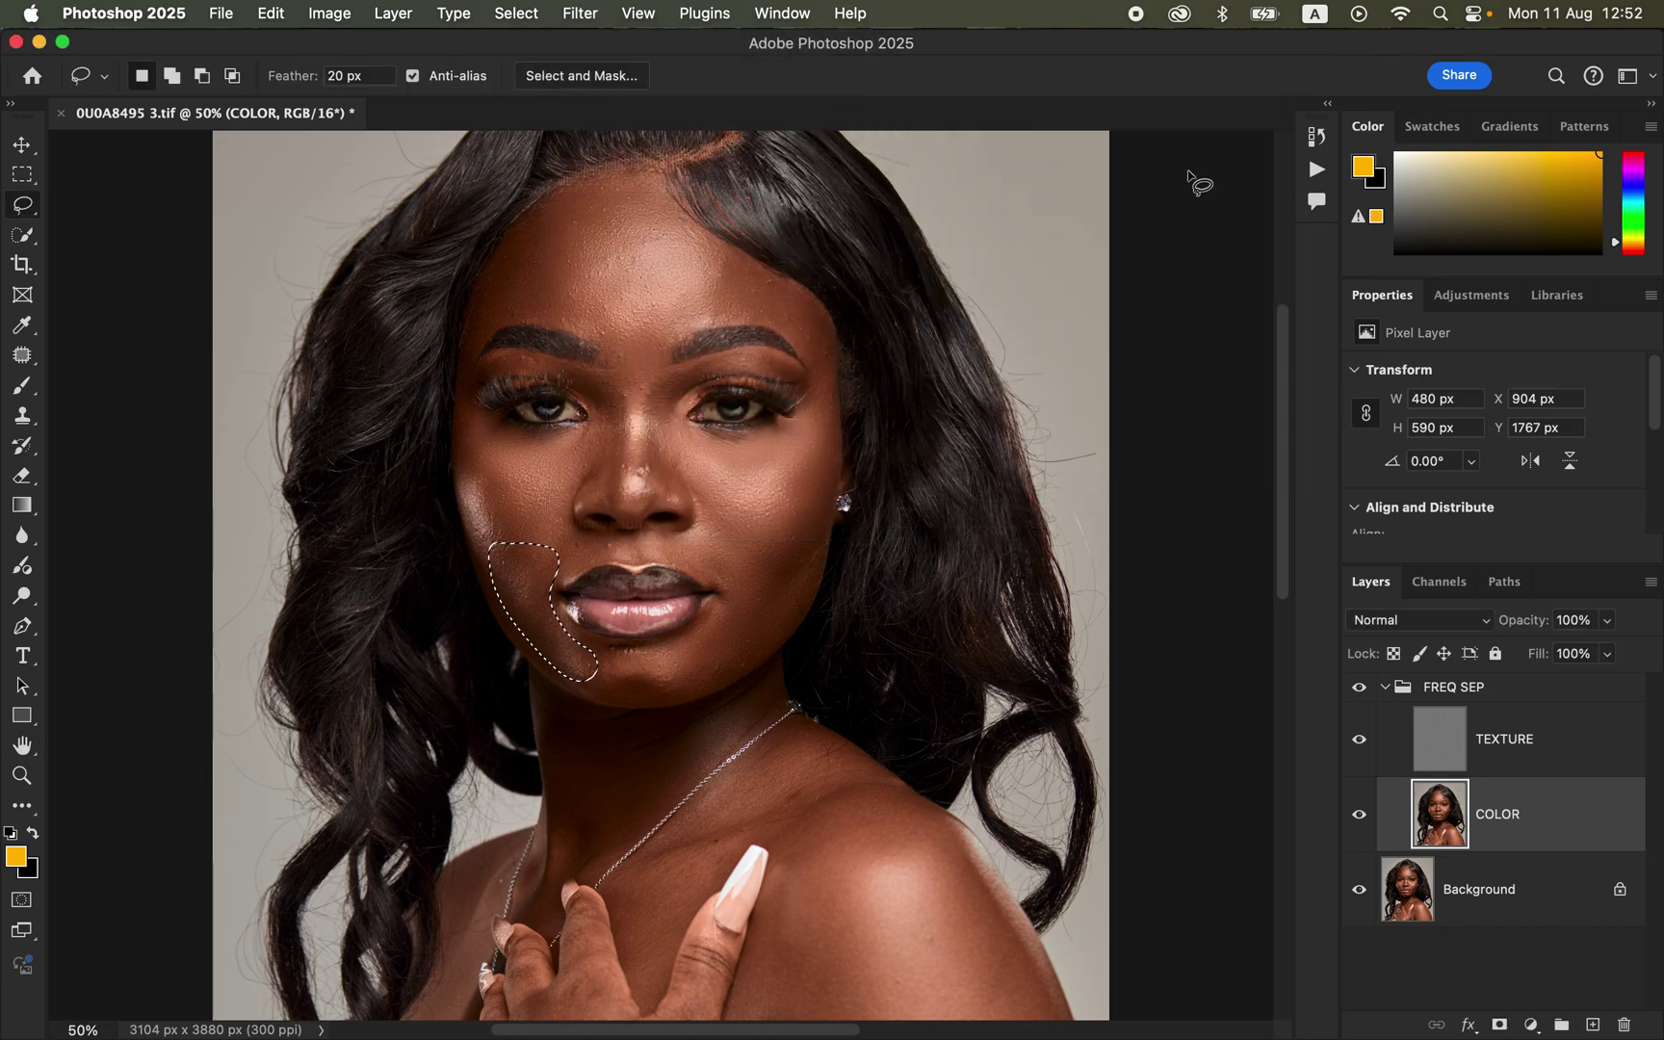
key(super+d)
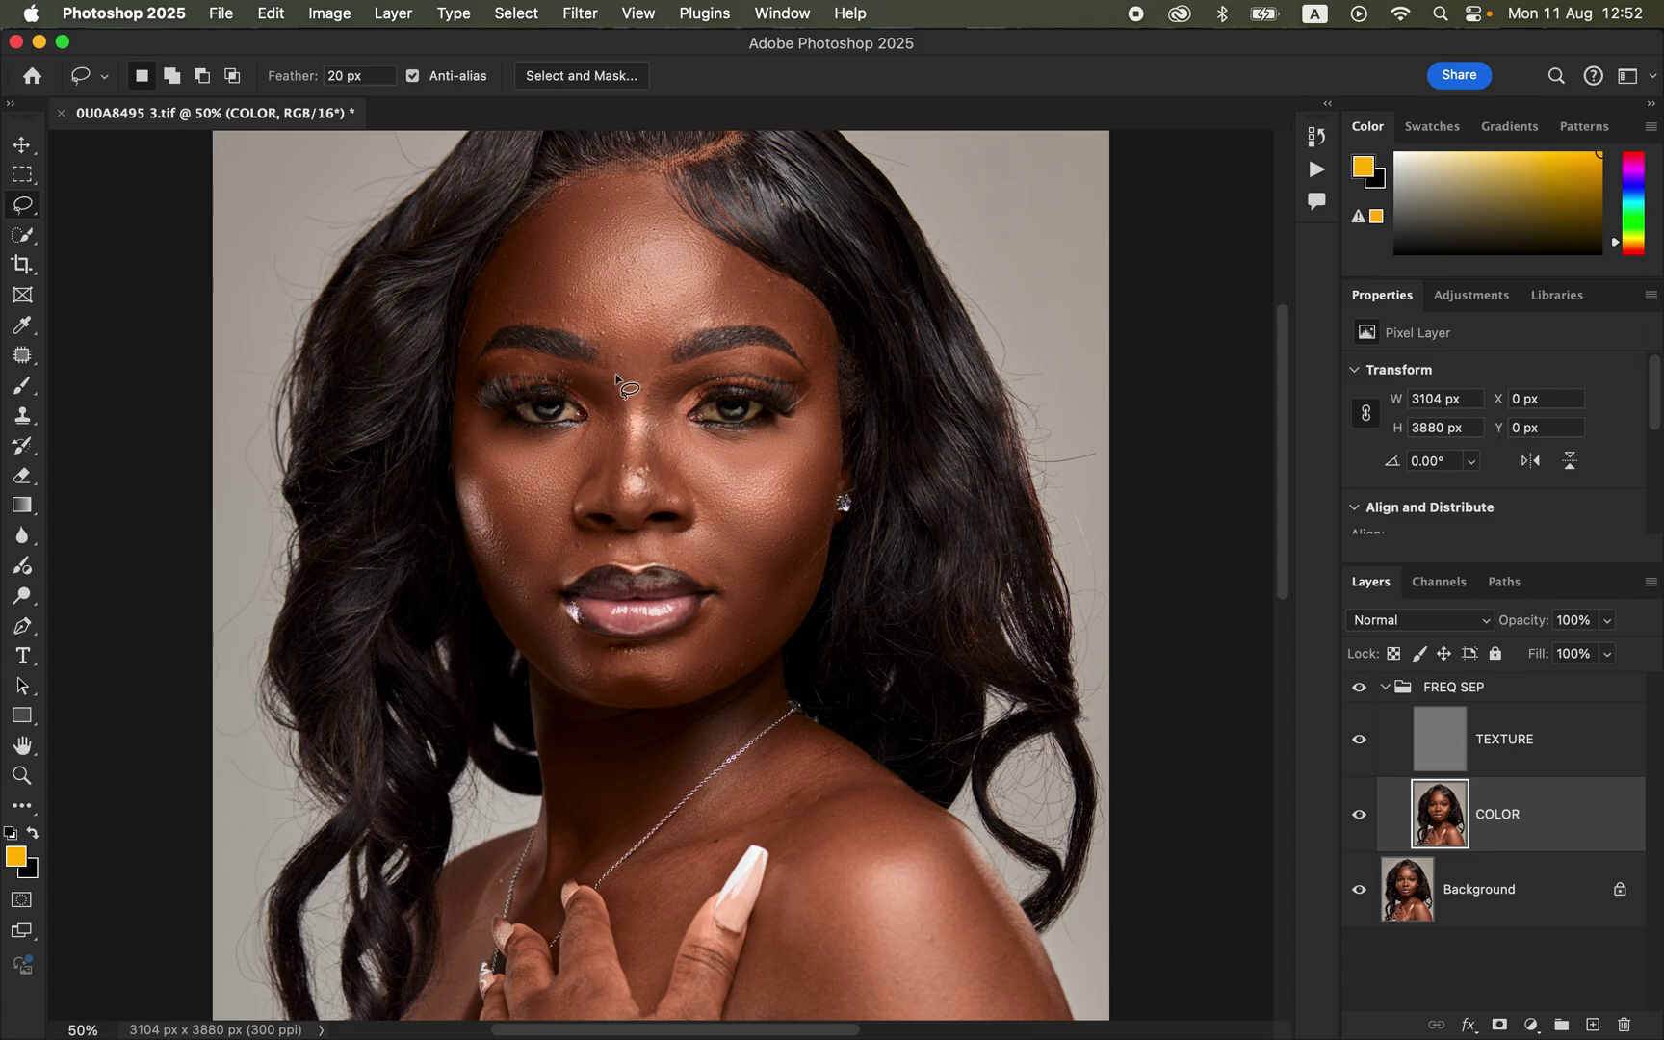
Lasso the side of the nose on the portrait's left side, apply a 15.0-pixel Gaussian Blur, and clear the selection
mouse_move(579, 373)
mouse_down()
mouse_move(624, 420)
mouse_move(614, 504)
mouse_move(561, 474)
mouse_move(598, 421)
mouse_move(578, 376)
mouse_up()
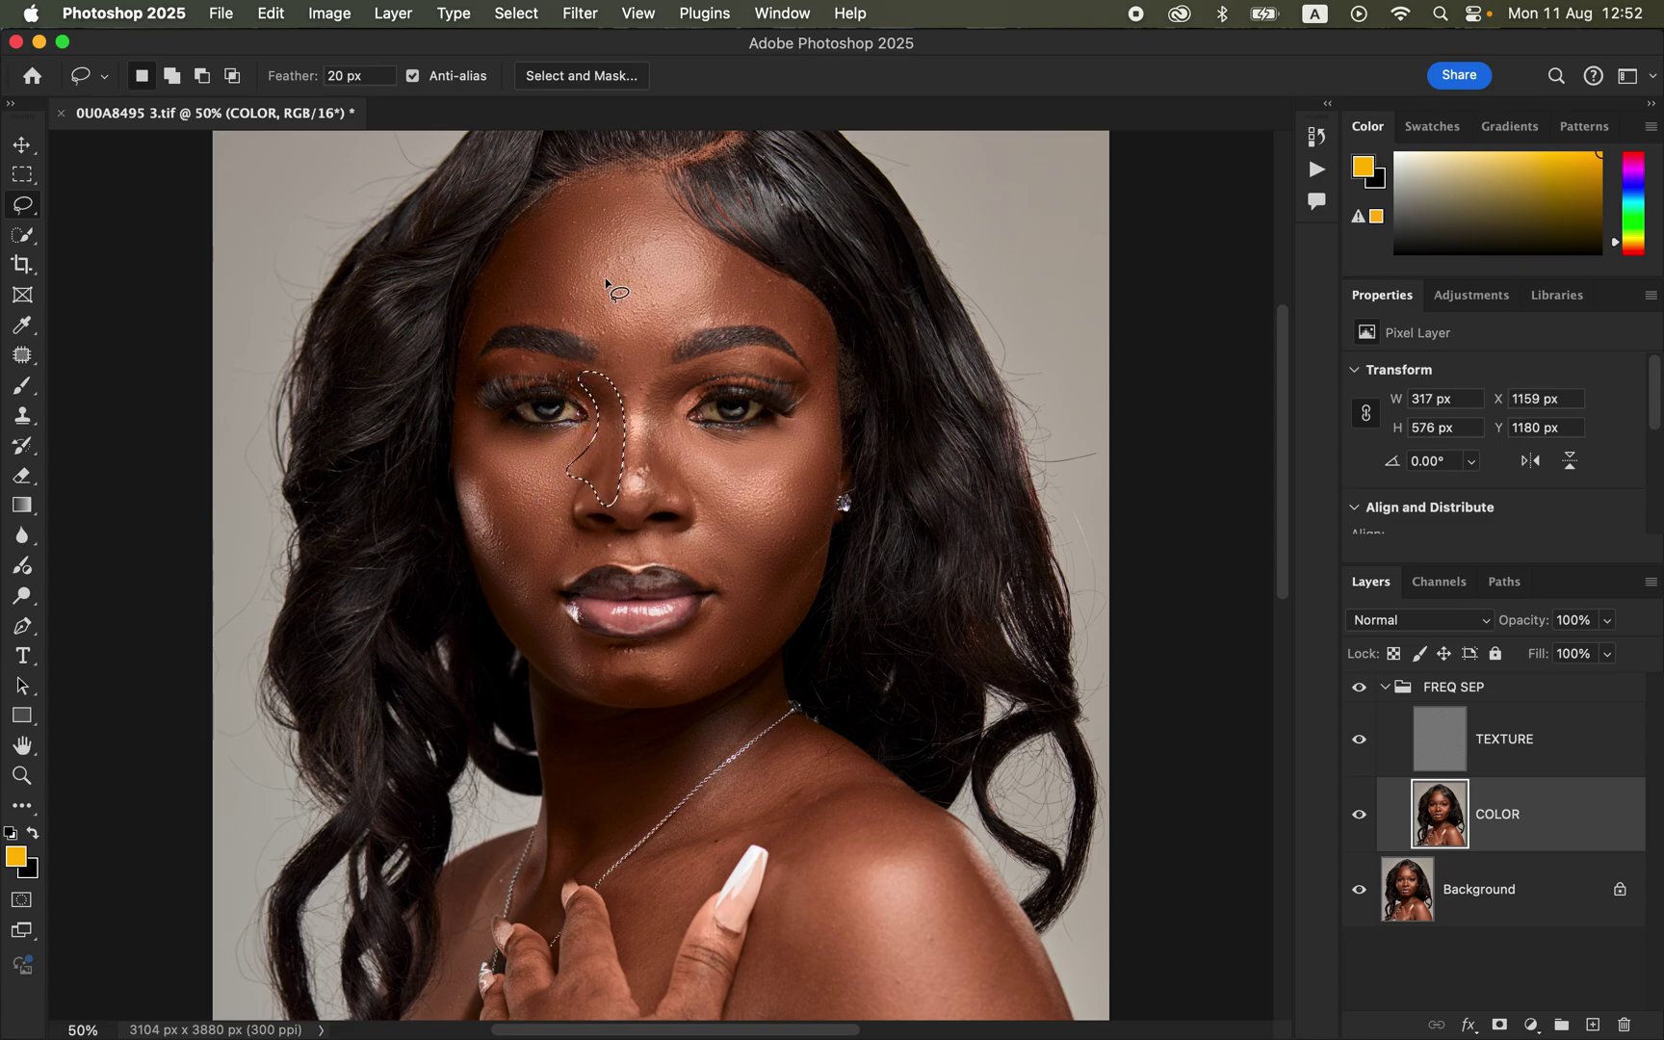
click(580, 13)
mouse_move(619, 304)
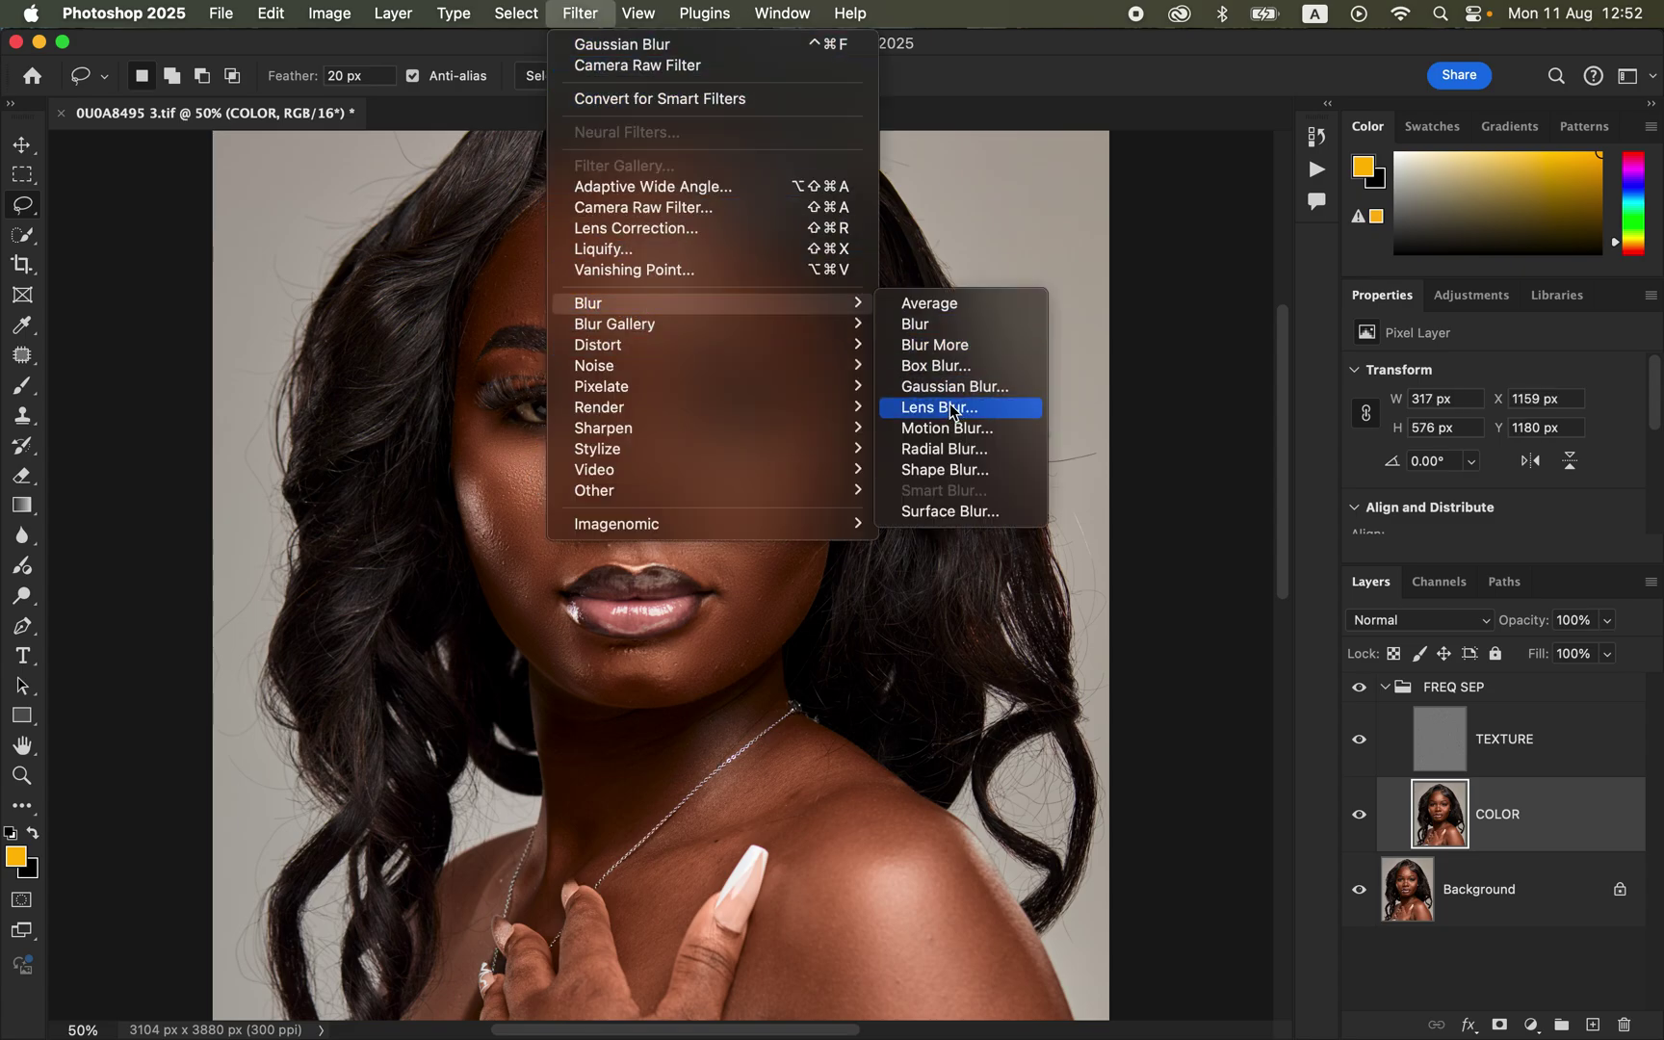
click(958, 384)
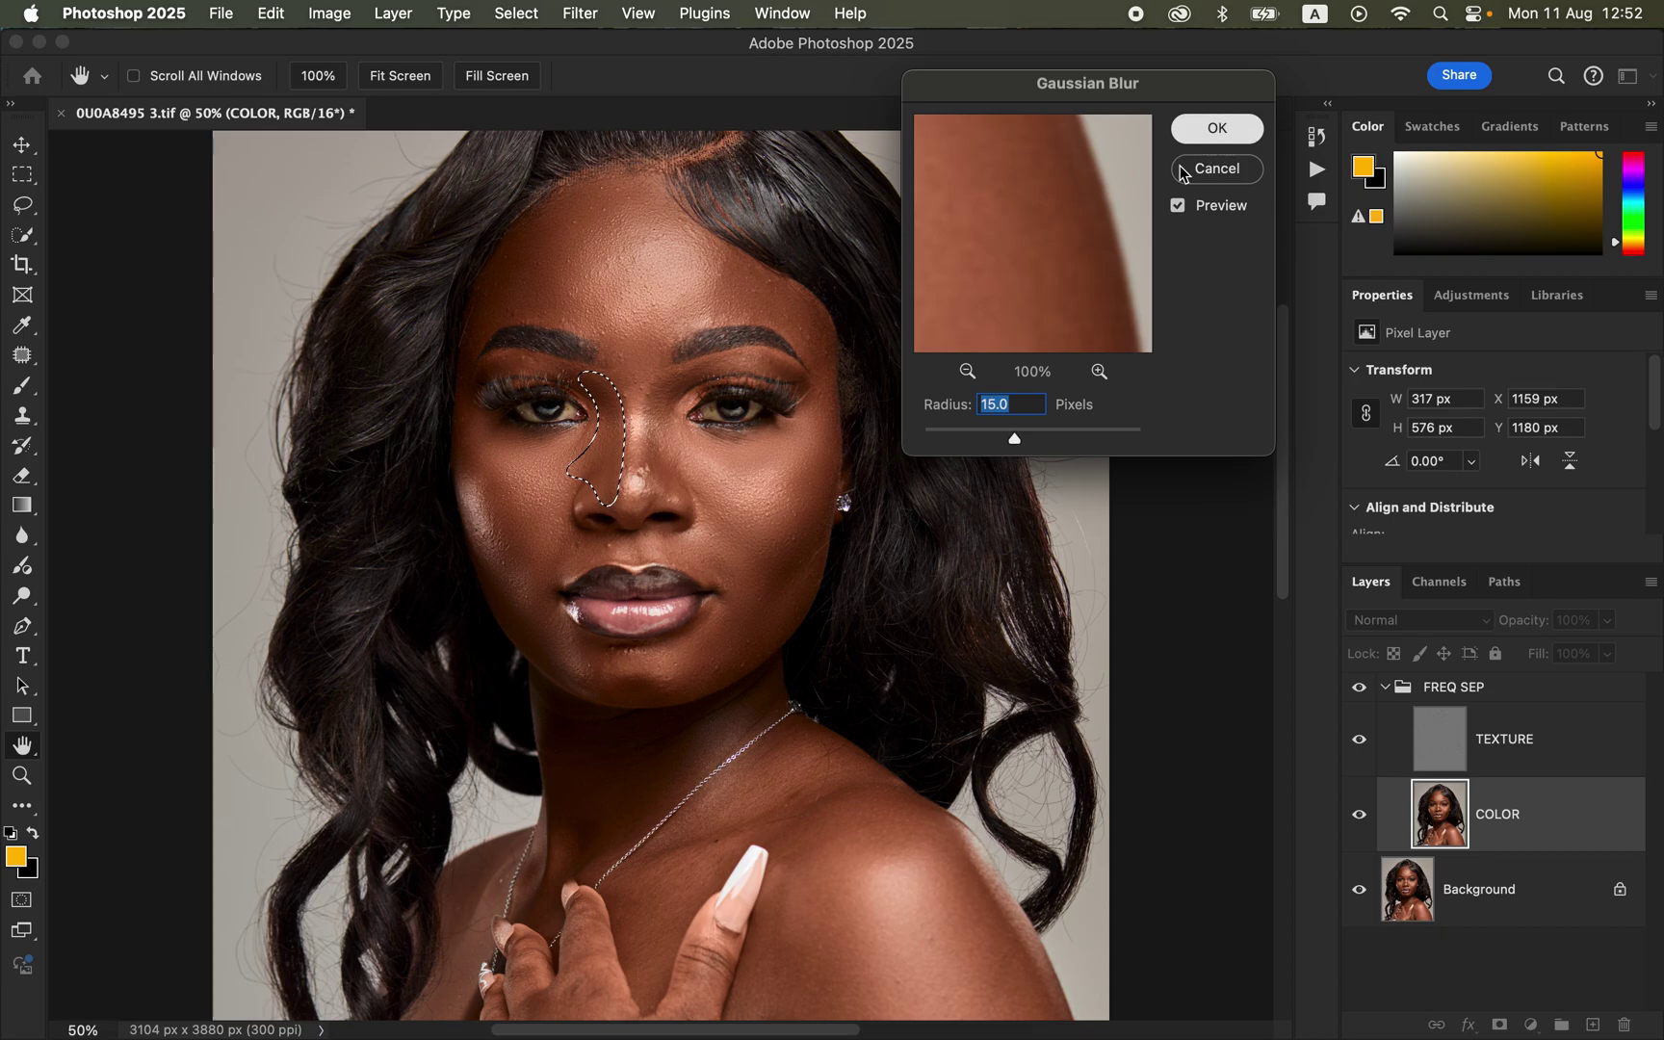
click(1215, 128)
key(cmd+d)
Lasso the side of the nose on the portrait's right side, apply a 15.0-pixel Gaussian Blur, and clear the selection
mouse_move(672, 371)
mouse_down()
mouse_move(642, 399)
mouse_move(643, 509)
mouse_move(691, 494)
mouse_move(674, 430)
mouse_up()
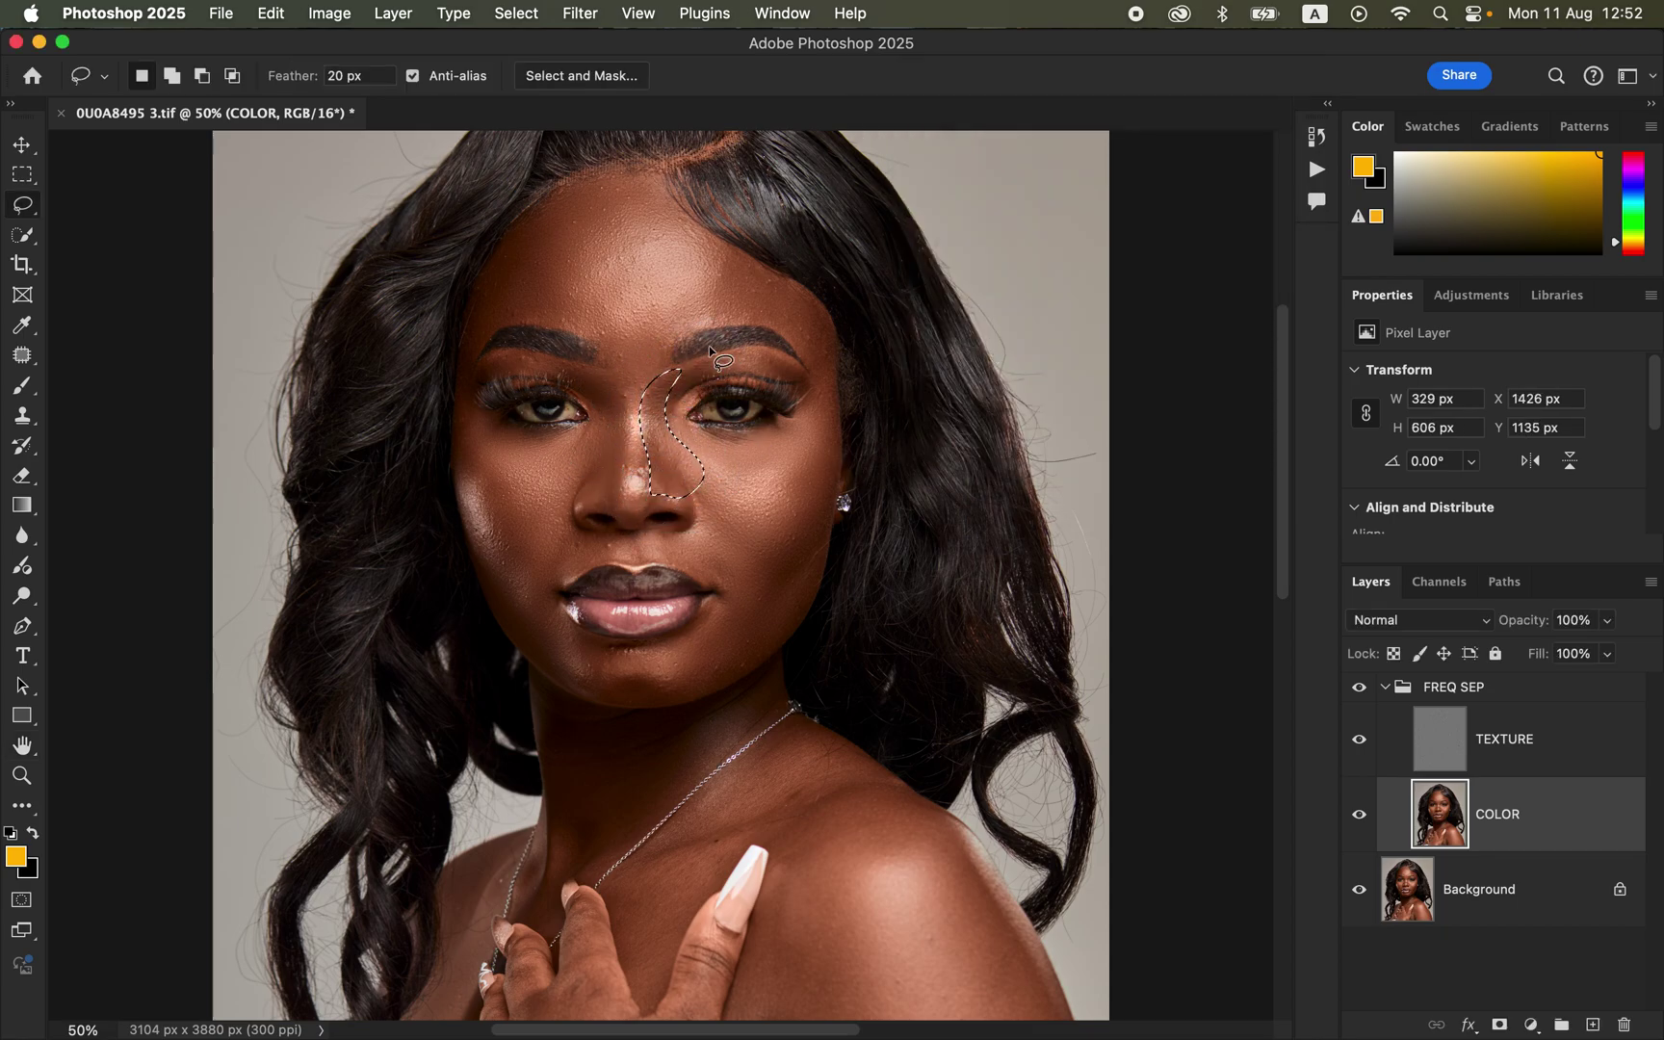
click(581, 14)
mouse_move(627, 308)
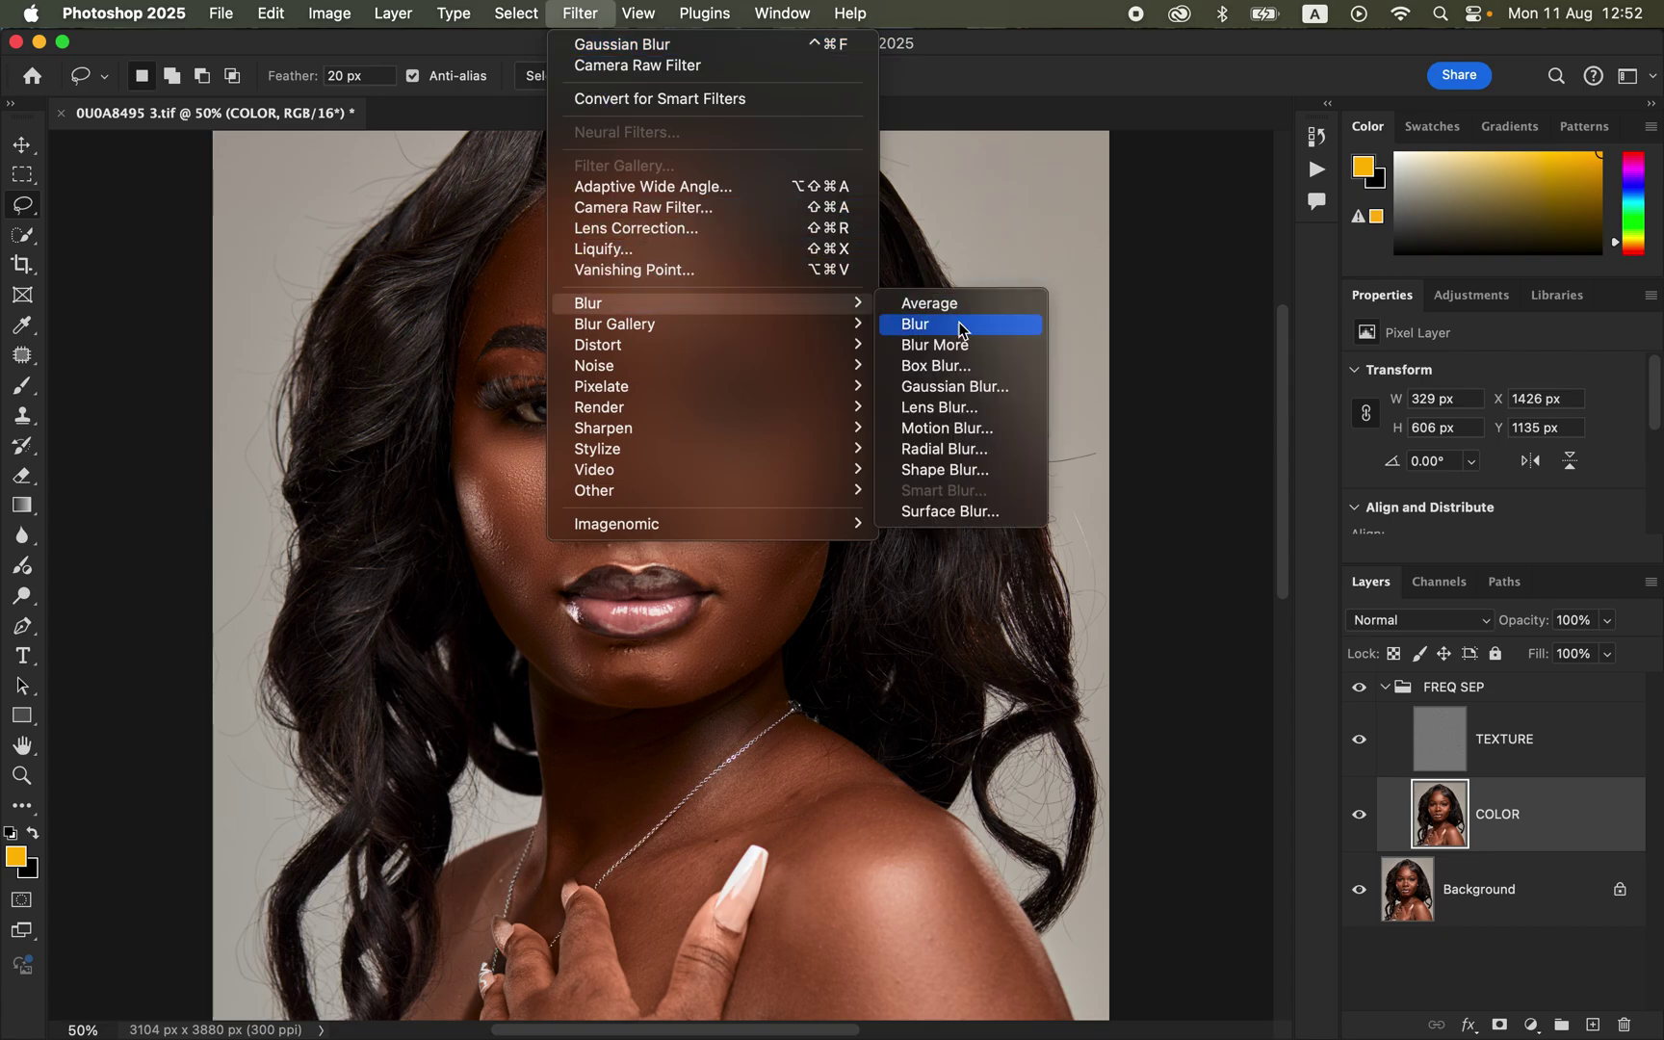
click(958, 384)
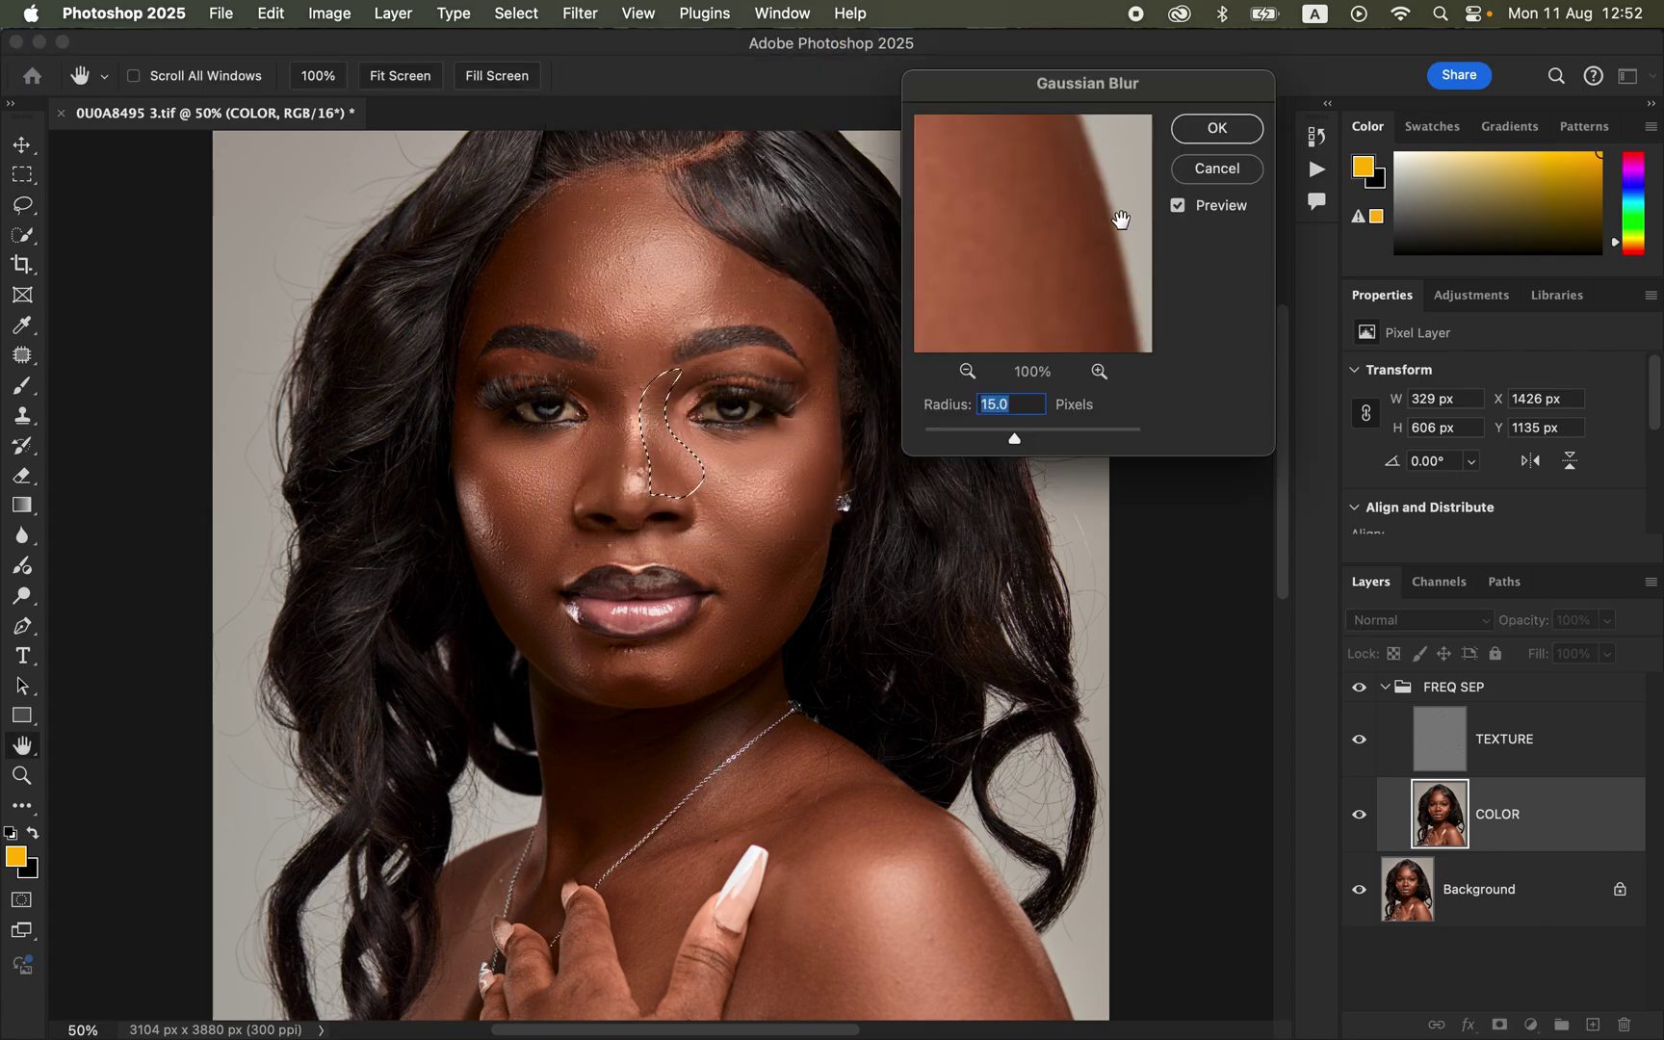
click(1217, 129)
key(super+d)
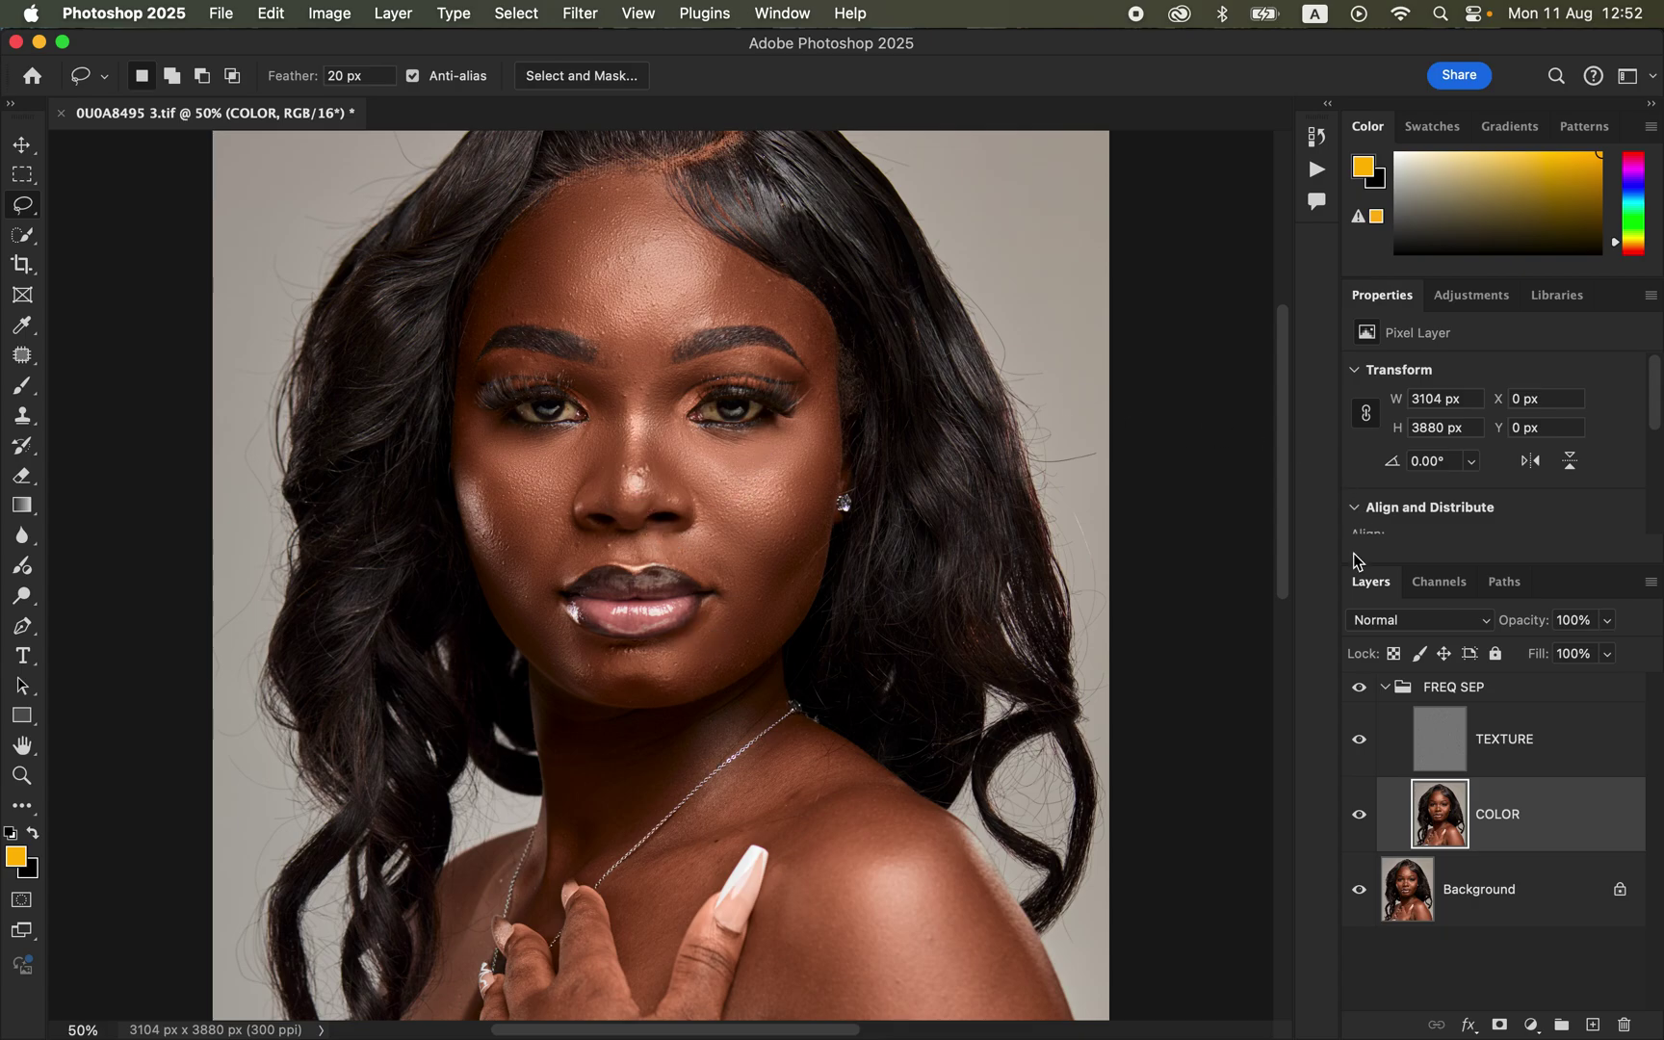
Compare the portrait before and after the blurring by switching the FREQ SEP group's visibility off and on
click(1361, 686)
click(1362, 710)
click(1362, 712)
click(1361, 698)
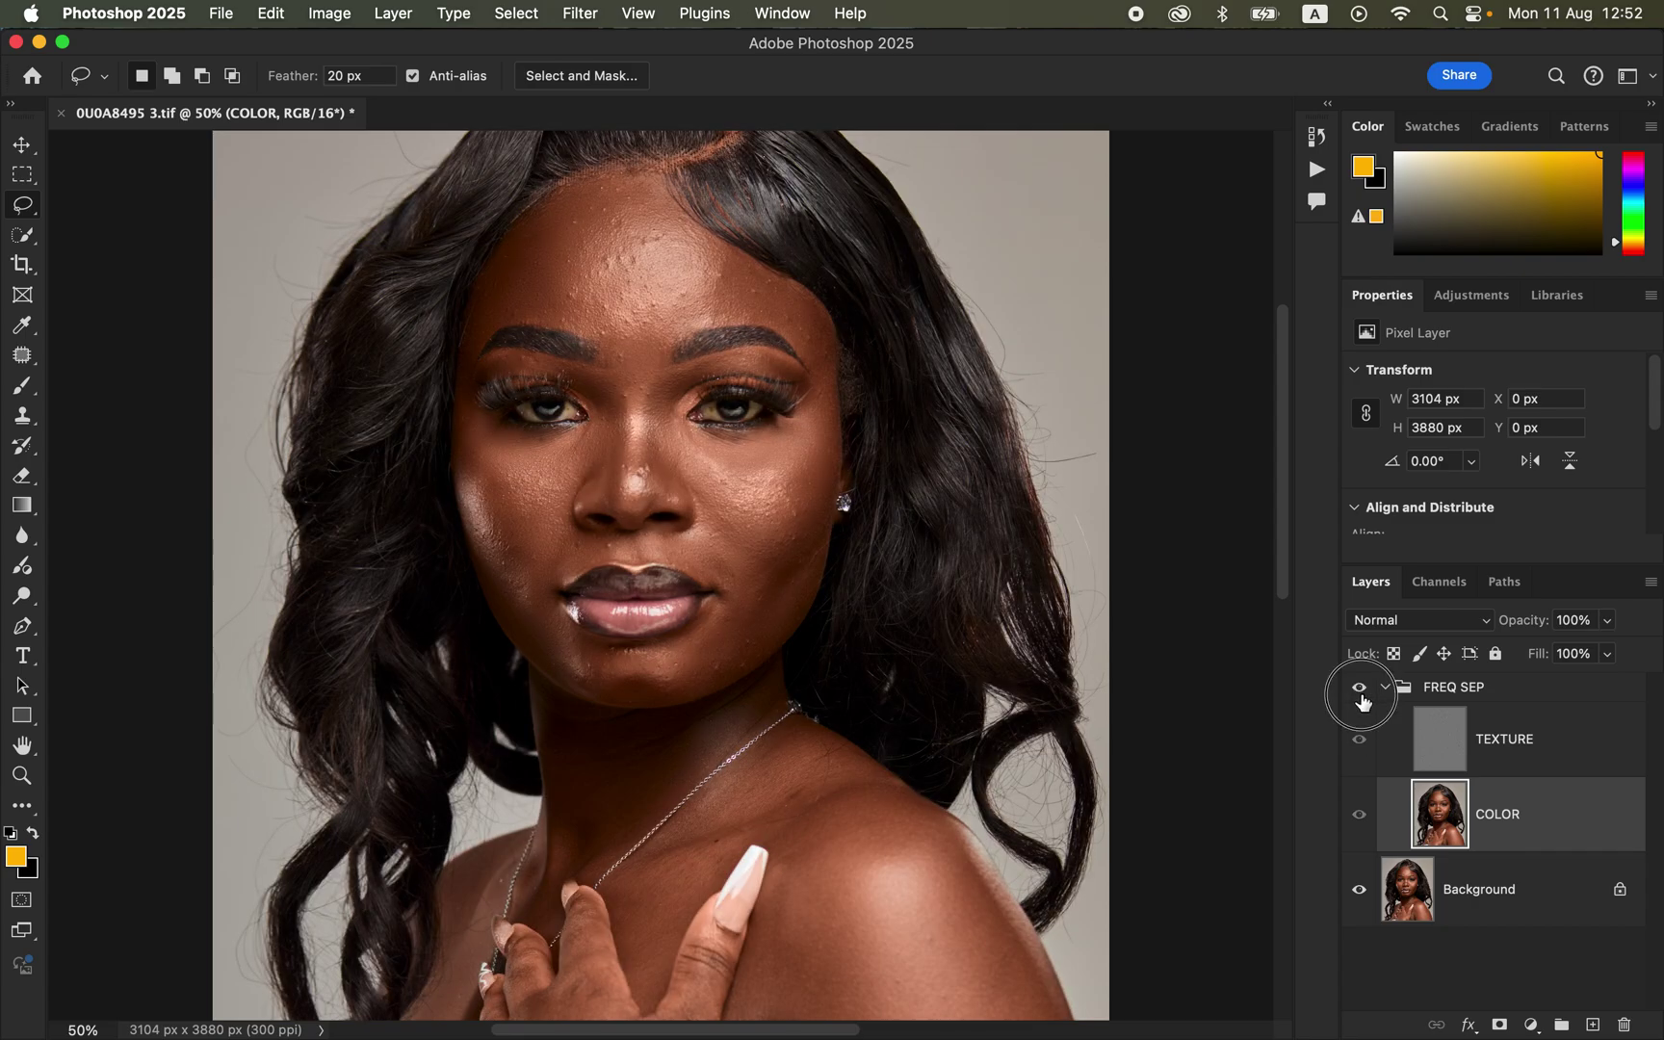
key(super+minus)
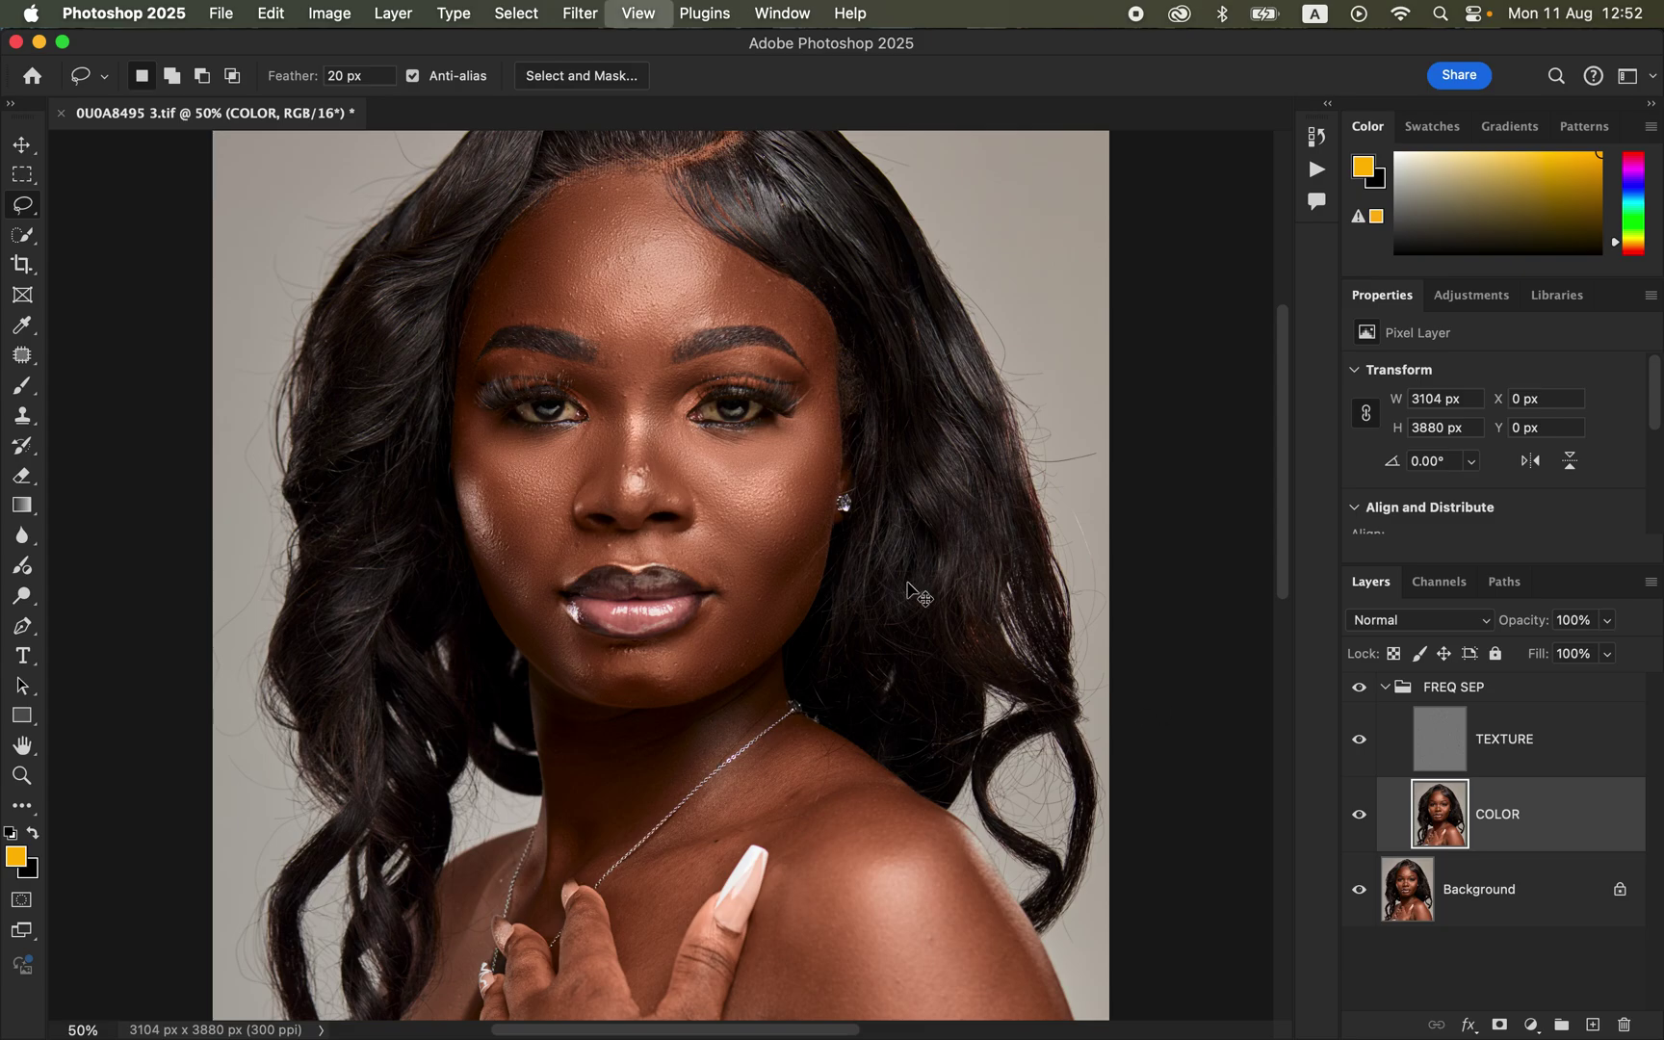
key(super+minus)
key(super+equal)
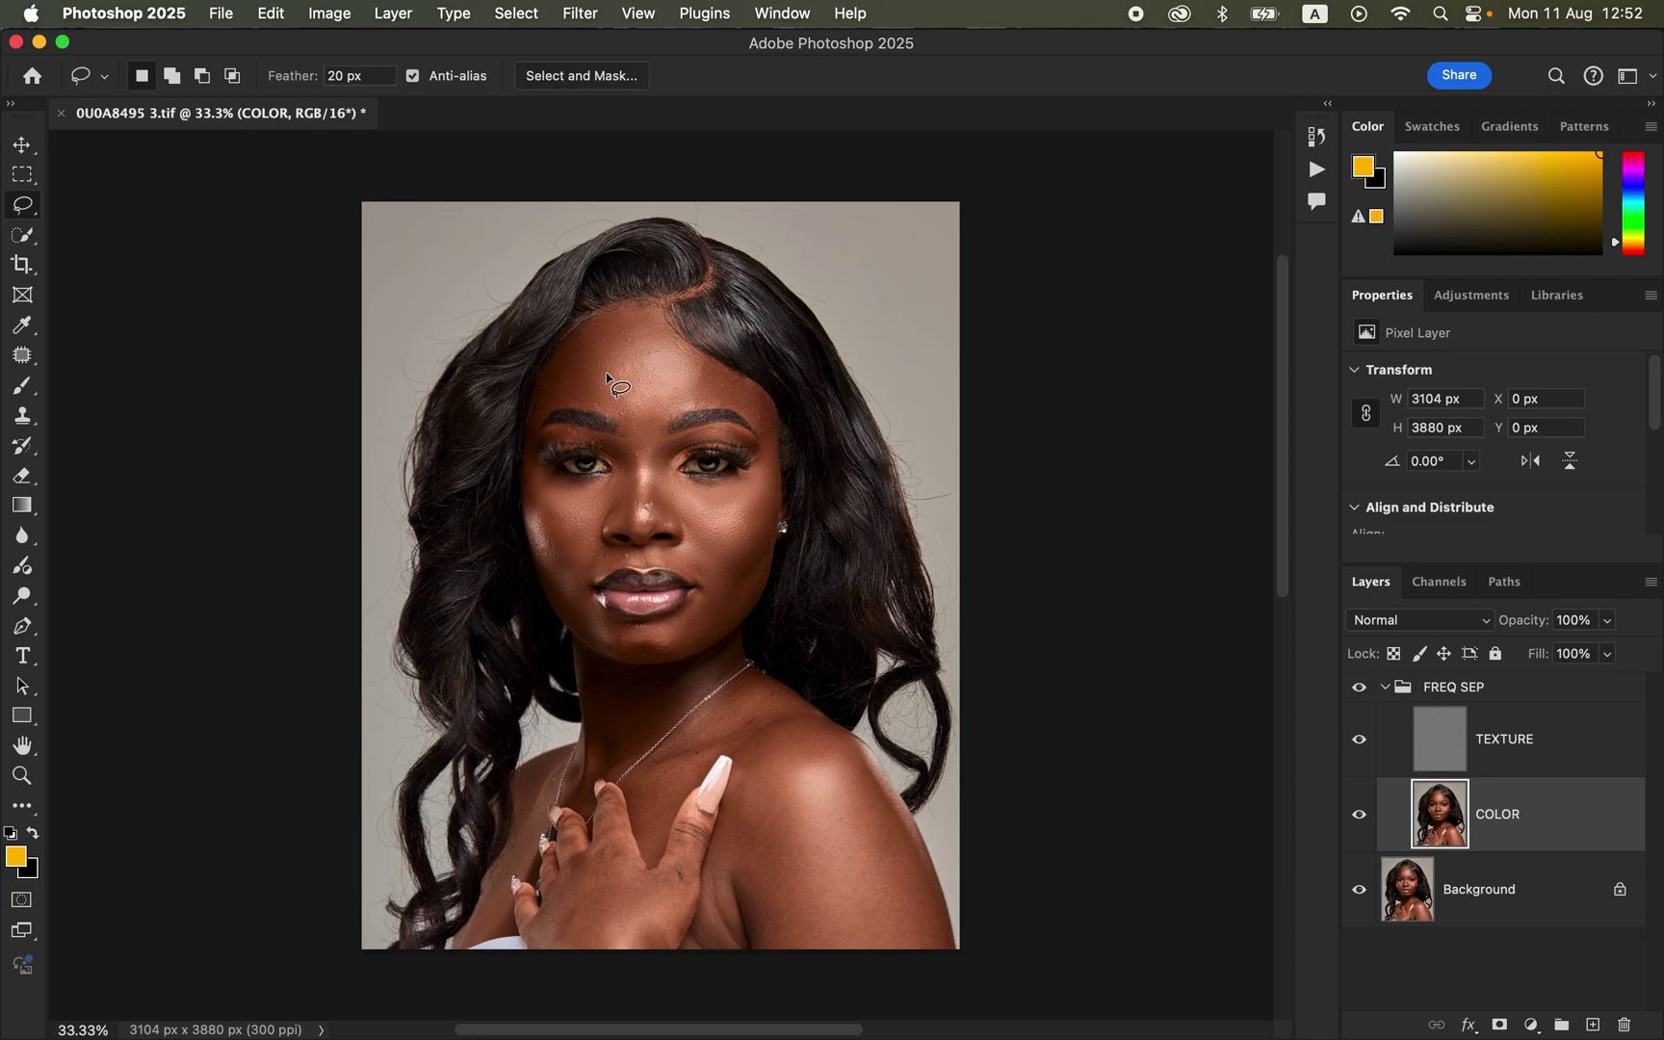
click(1359, 688)
Hide the TEXTURE layer and switch to the Mixer Brush tool for the COLOR layer
click(1360, 743)
key(super+equal)
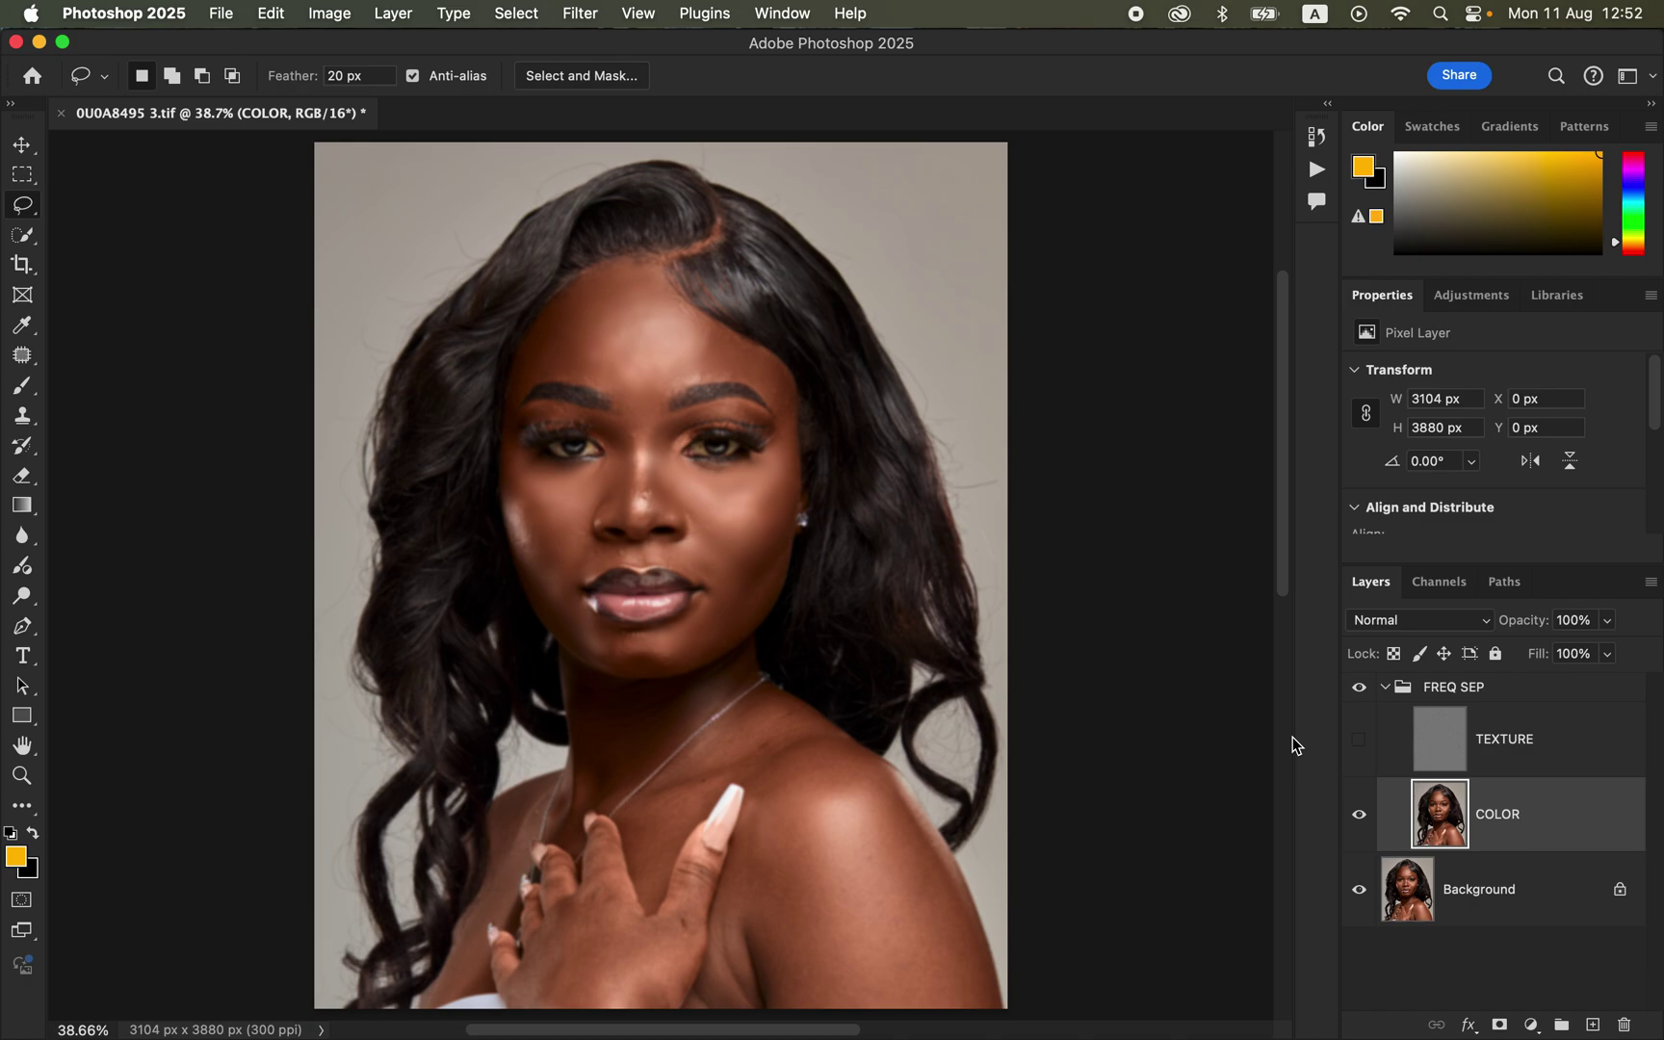
click(22, 385)
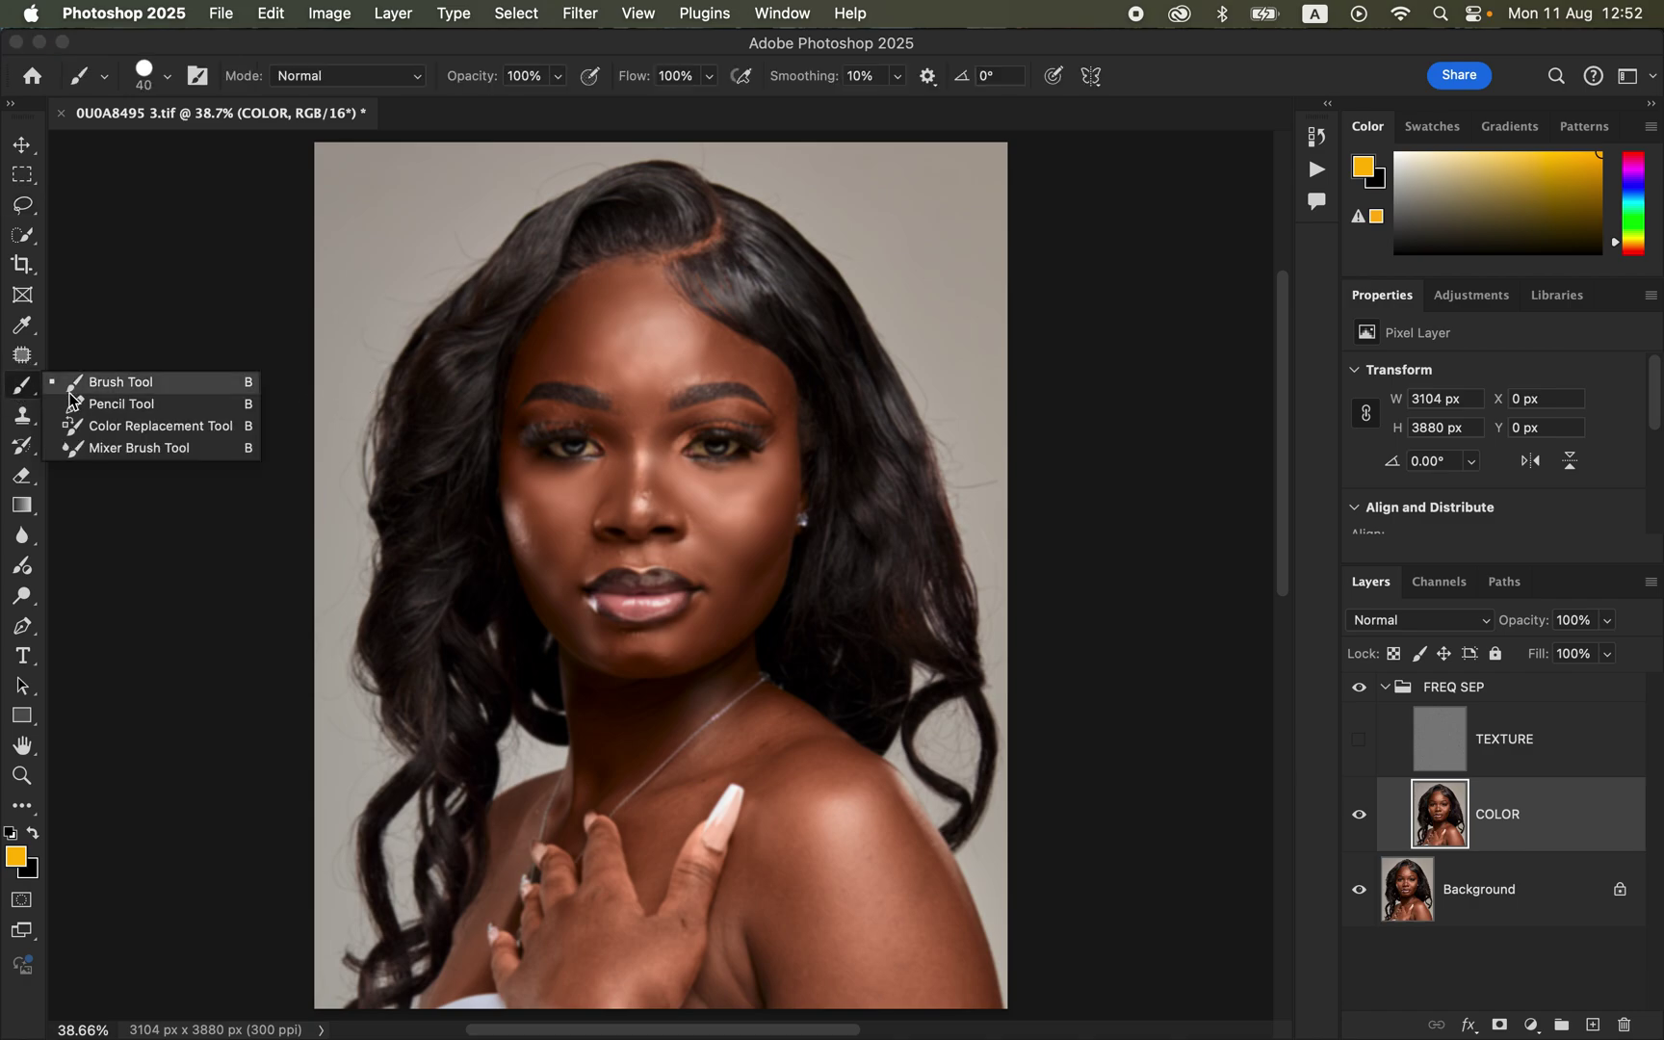
click(114, 449)
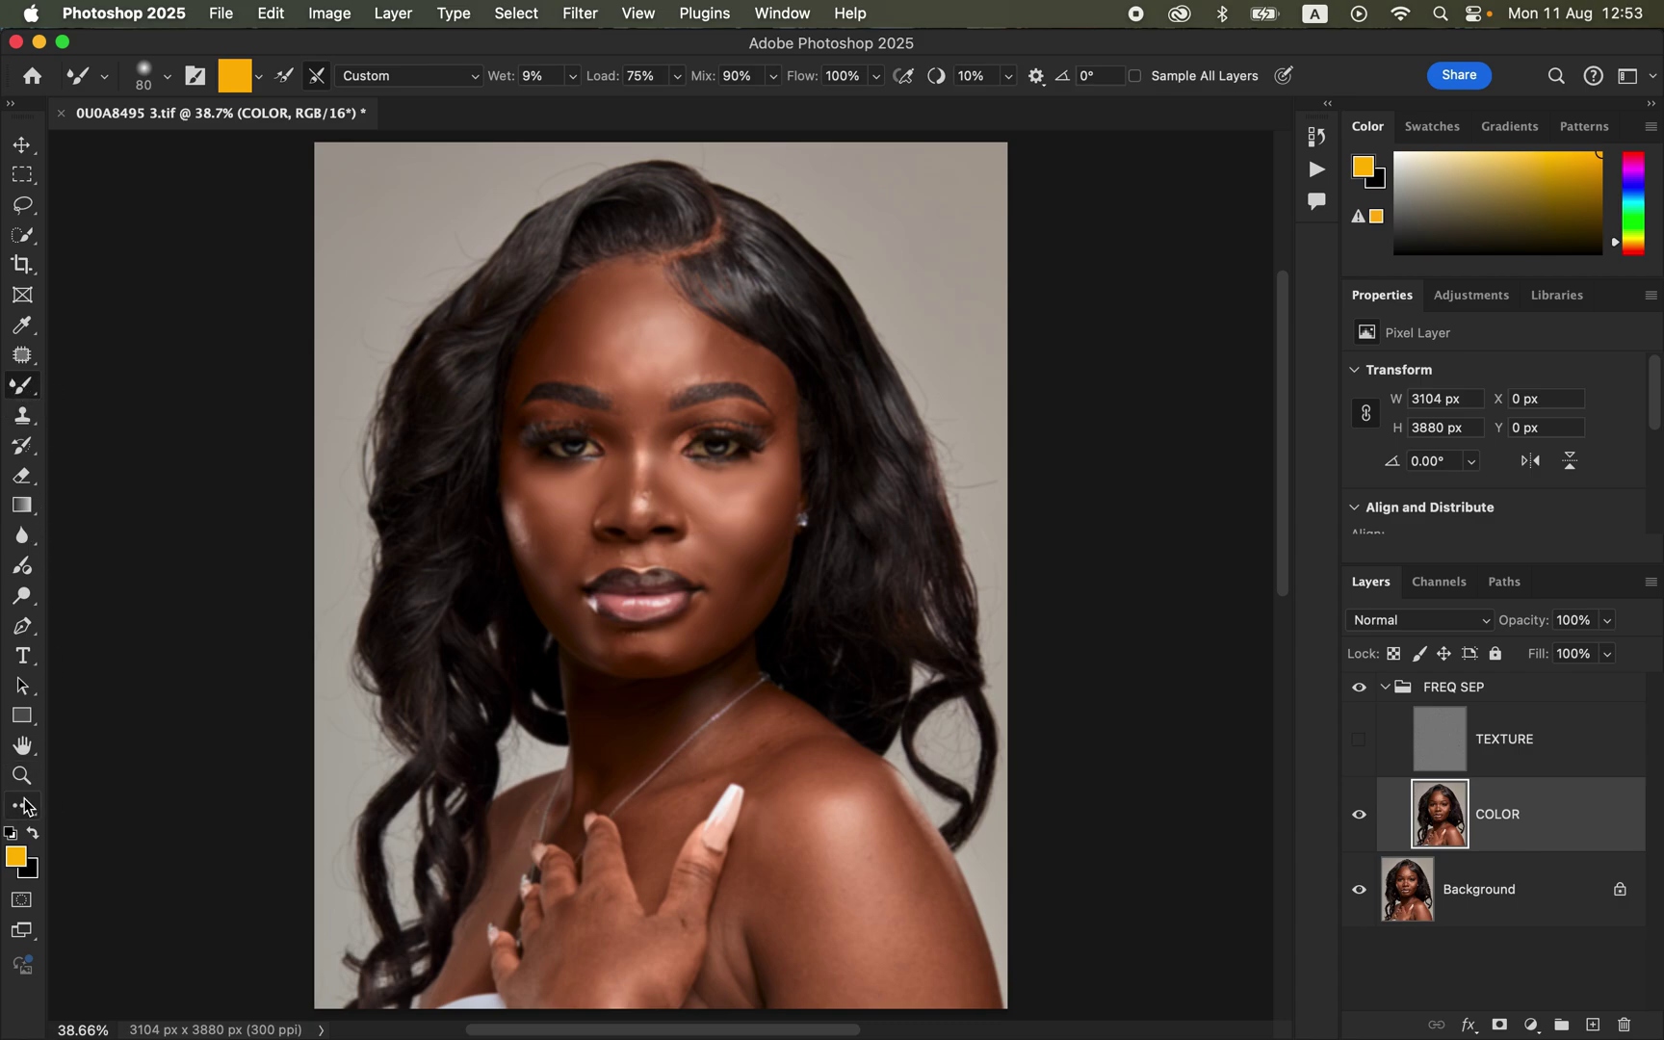
click(22, 385)
click(94, 450)
Check the Mixer Brush's Soft Round tip with 0% hardness and clean the loaded paint colour from the brush
click(167, 79)
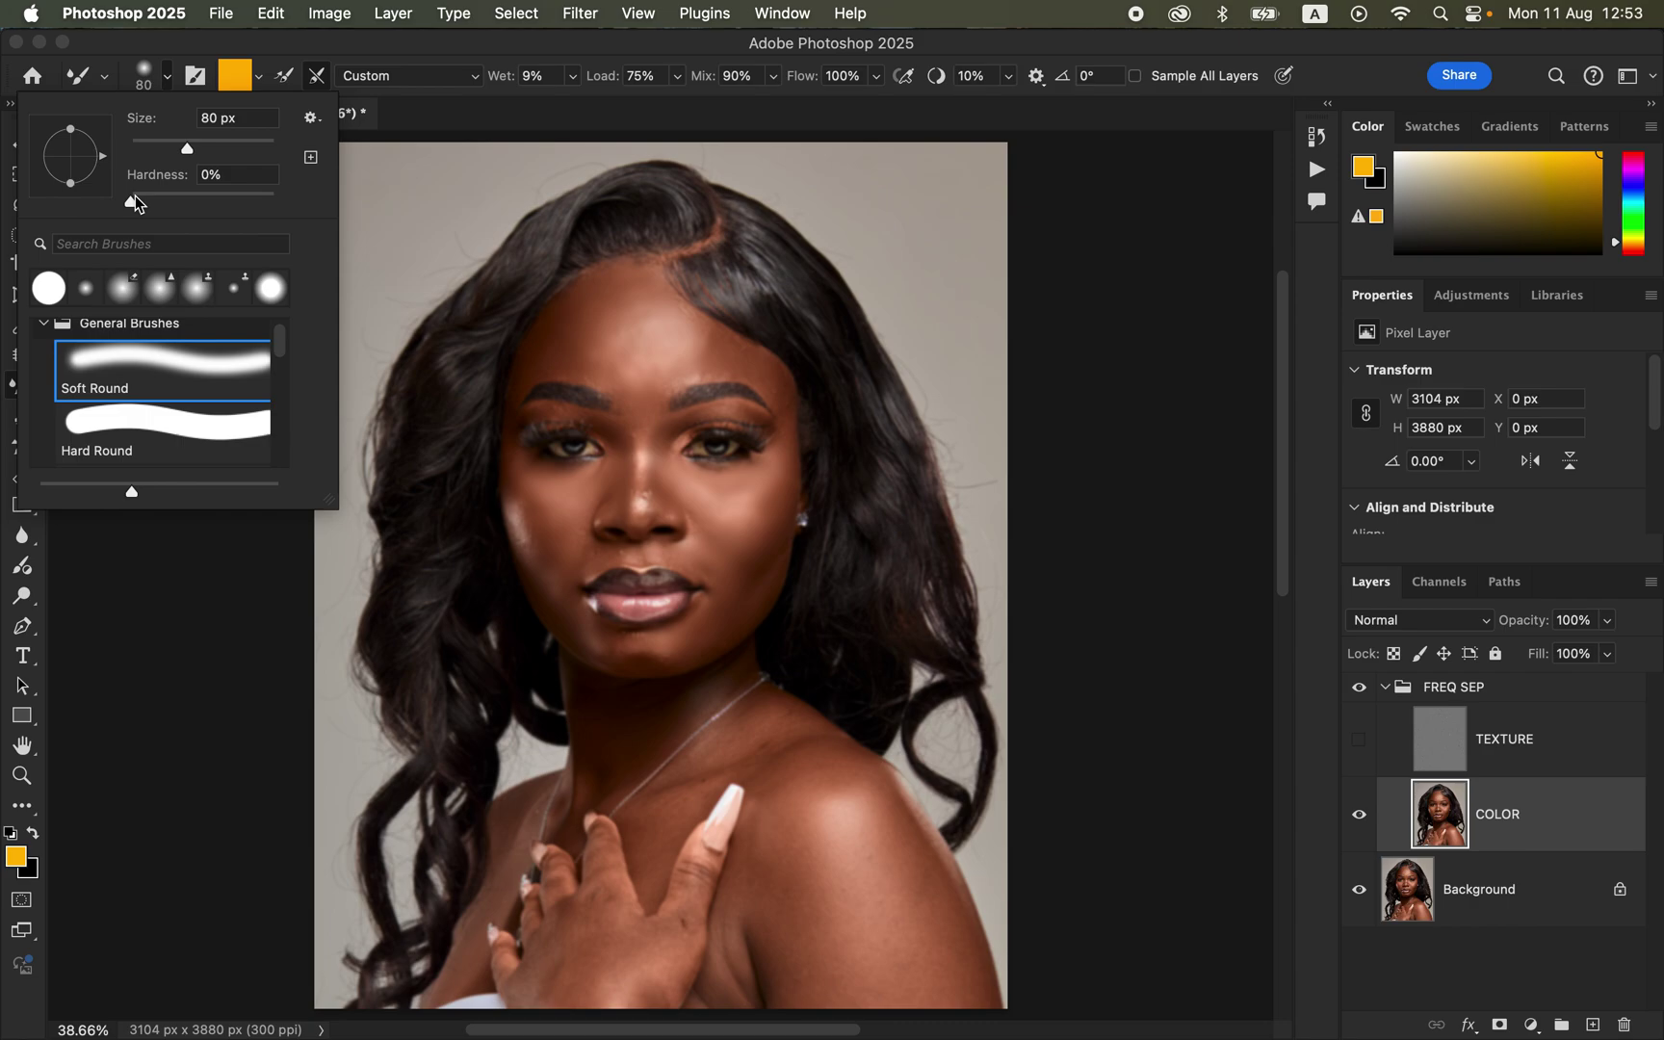
click(268, 43)
click(258, 76)
click(268, 131)
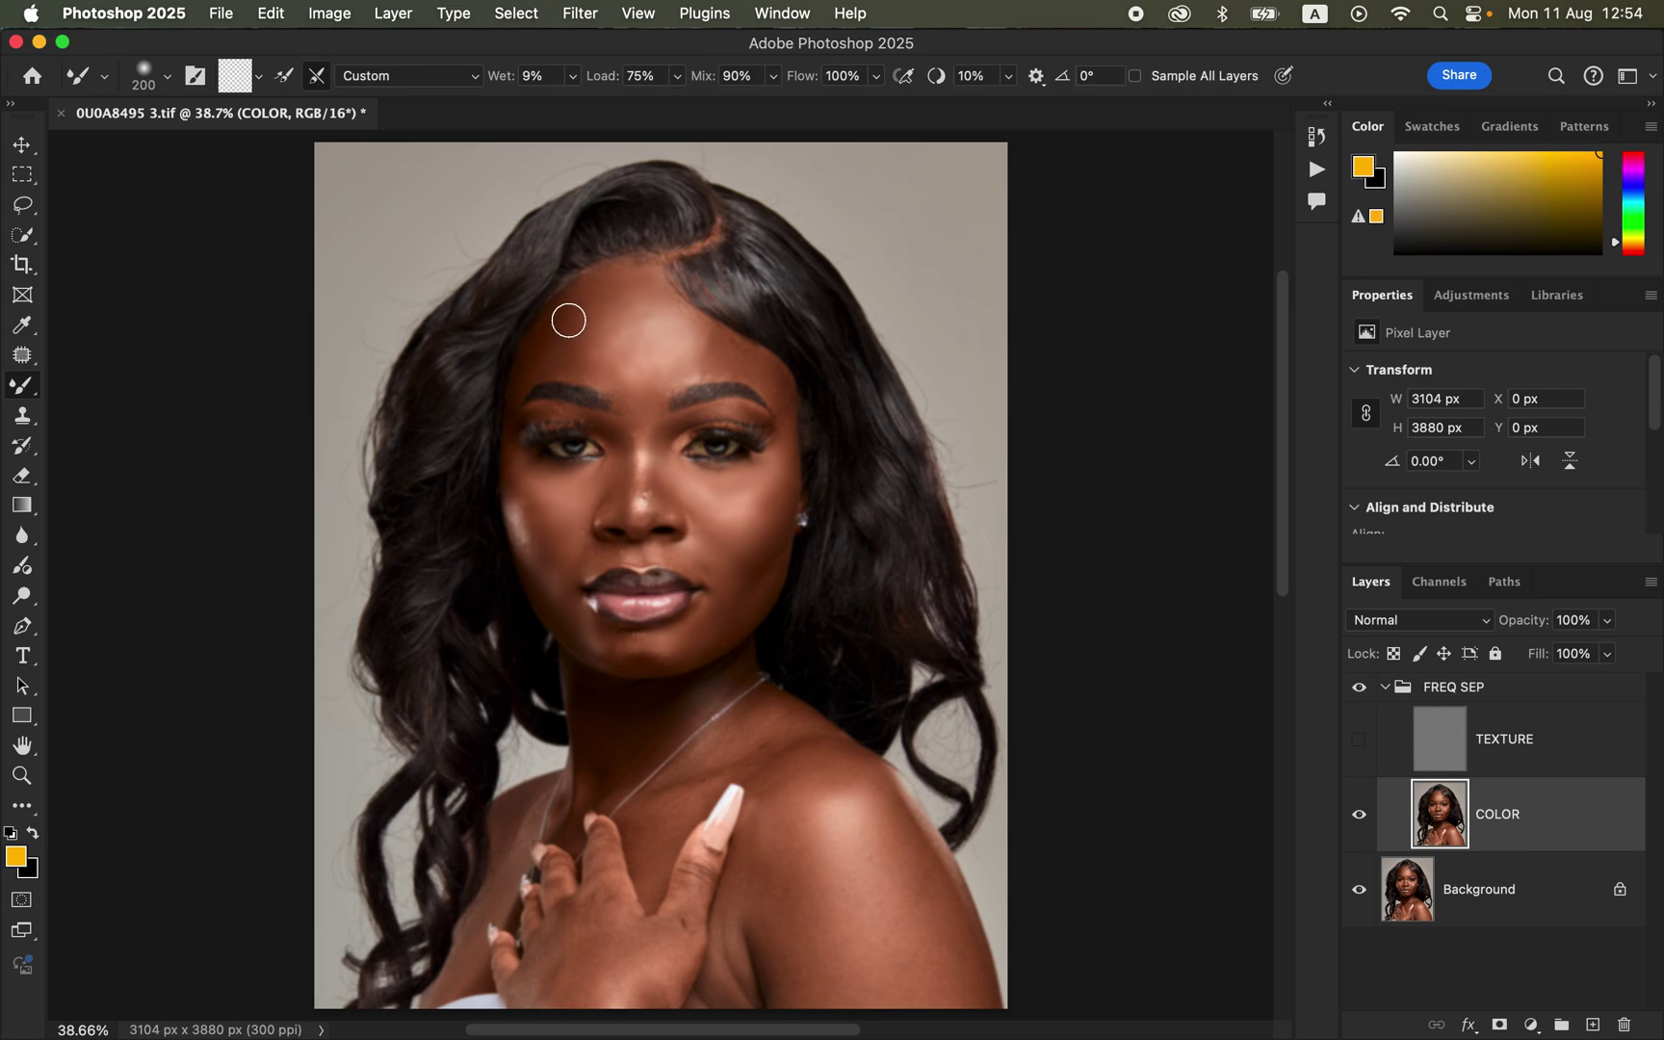
Blend the forehead tones on the COLOR layer with a 200-pixel Mixer Brush, down to the area above the eyebrows
mouse_move(547, 337)
mouse_down()
mouse_move(590, 287)
mouse_move(560, 319)
mouse_move(607, 278)
mouse_move(573, 335)
mouse_move(557, 317)
mouse_move(582, 354)
mouse_move(560, 328)
mouse_move(543, 358)
mouse_move(567, 363)
mouse_move(583, 326)
mouse_up()
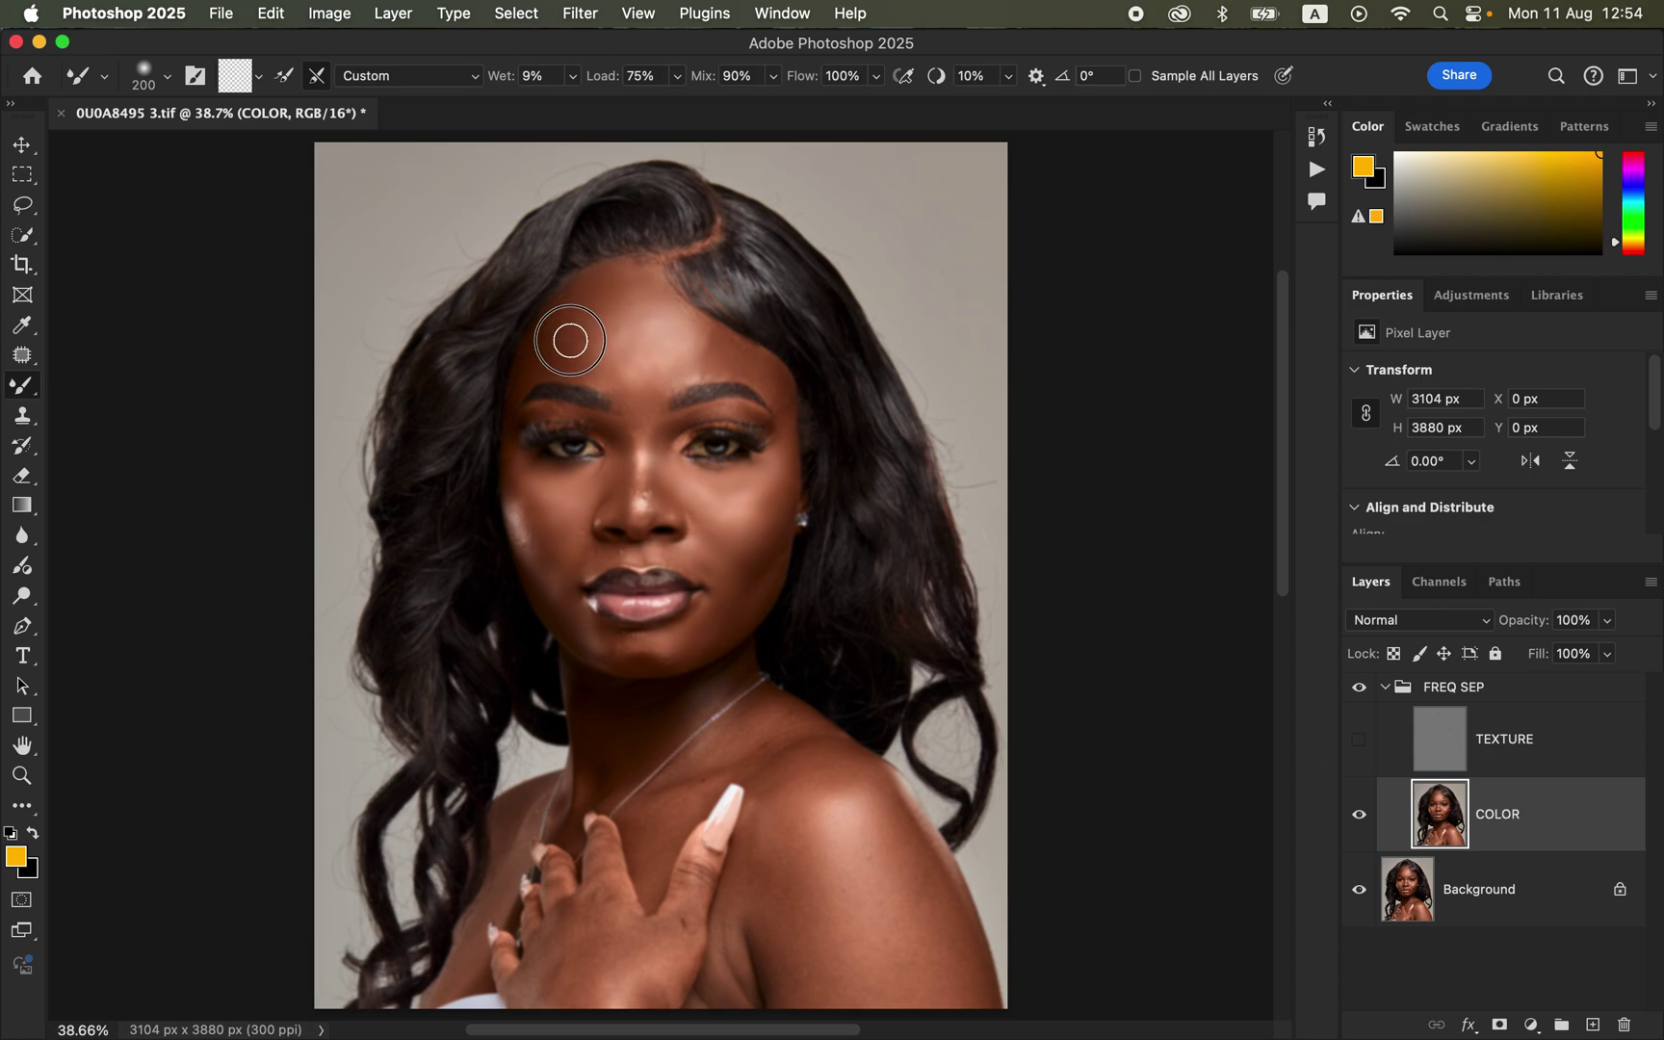
mouse_move(576, 341)
mouse_down()
mouse_move(607, 370)
mouse_move(578, 329)
mouse_move(590, 307)
mouse_move(582, 330)
mouse_move(609, 290)
mouse_move(643, 283)
mouse_move(700, 337)
mouse_move(696, 358)
mouse_move(718, 345)
mouse_move(775, 391)
mouse_move(744, 355)
mouse_move(785, 407)
mouse_move(699, 359)
mouse_up()
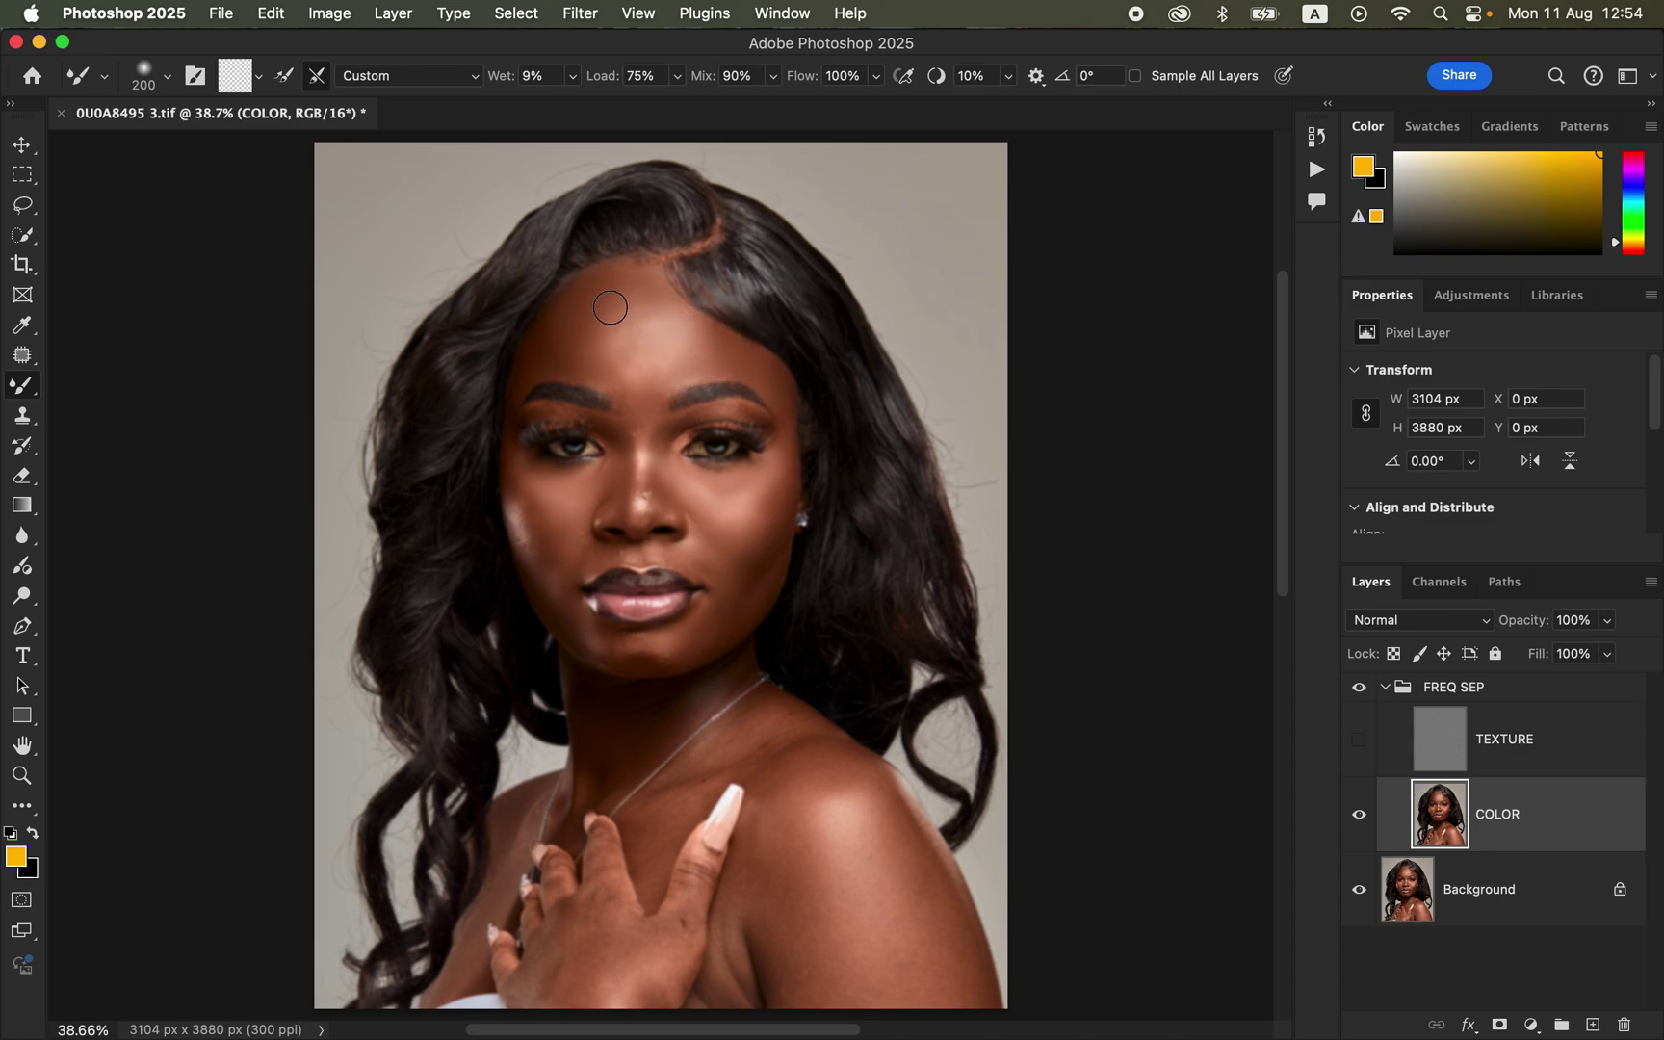
mouse_move(574, 310)
mouse_down()
mouse_move(546, 334)
mouse_move(615, 334)
mouse_move(613, 290)
mouse_move(579, 334)
mouse_move(613, 298)
mouse_move(605, 274)
mouse_move(630, 316)
mouse_up()
mouse_move(627, 370)
mouse_down()
mouse_move(661, 372)
mouse_move(631, 340)
mouse_move(617, 363)
mouse_move(631, 322)
mouse_move(657, 314)
mouse_move(614, 294)
mouse_move(595, 336)
mouse_move(593, 291)
mouse_move(581, 351)
mouse_move(563, 345)
mouse_move(593, 359)
mouse_move(578, 350)
mouse_move(627, 279)
mouse_move(688, 334)
mouse_move(680, 353)
mouse_move(702, 355)
mouse_move(698, 336)
mouse_move(721, 363)
mouse_move(684, 324)
mouse_move(639, 331)
mouse_move(615, 301)
mouse_move(609, 354)
mouse_move(660, 370)
mouse_move(657, 310)
mouse_move(685, 330)
mouse_move(677, 367)
mouse_move(732, 354)
mouse_move(636, 366)
mouse_move(577, 322)
mouse_move(552, 343)
mouse_move(606, 312)
mouse_move(658, 312)
mouse_move(638, 353)
mouse_move(613, 297)
mouse_move(638, 334)
mouse_move(624, 372)
mouse_move(542, 352)
mouse_move(528, 367)
mouse_move(657, 402)
mouse_move(628, 378)
mouse_move(616, 279)
mouse_move(636, 271)
mouse_move(577, 295)
mouse_move(546, 334)
mouse_move(643, 298)
mouse_move(706, 334)
mouse_move(717, 371)
mouse_move(728, 342)
mouse_move(769, 375)
mouse_move(744, 349)
mouse_move(782, 397)
mouse_up()
Blend both cheeks, the under-eye areas and the jaw to the chin with the Mixer Brush
mouse_move(532, 510)
mouse_down()
mouse_move(514, 476)
mouse_move(550, 541)
mouse_move(536, 517)
mouse_move(563, 494)
mouse_move(543, 477)
mouse_move(616, 468)
mouse_up()
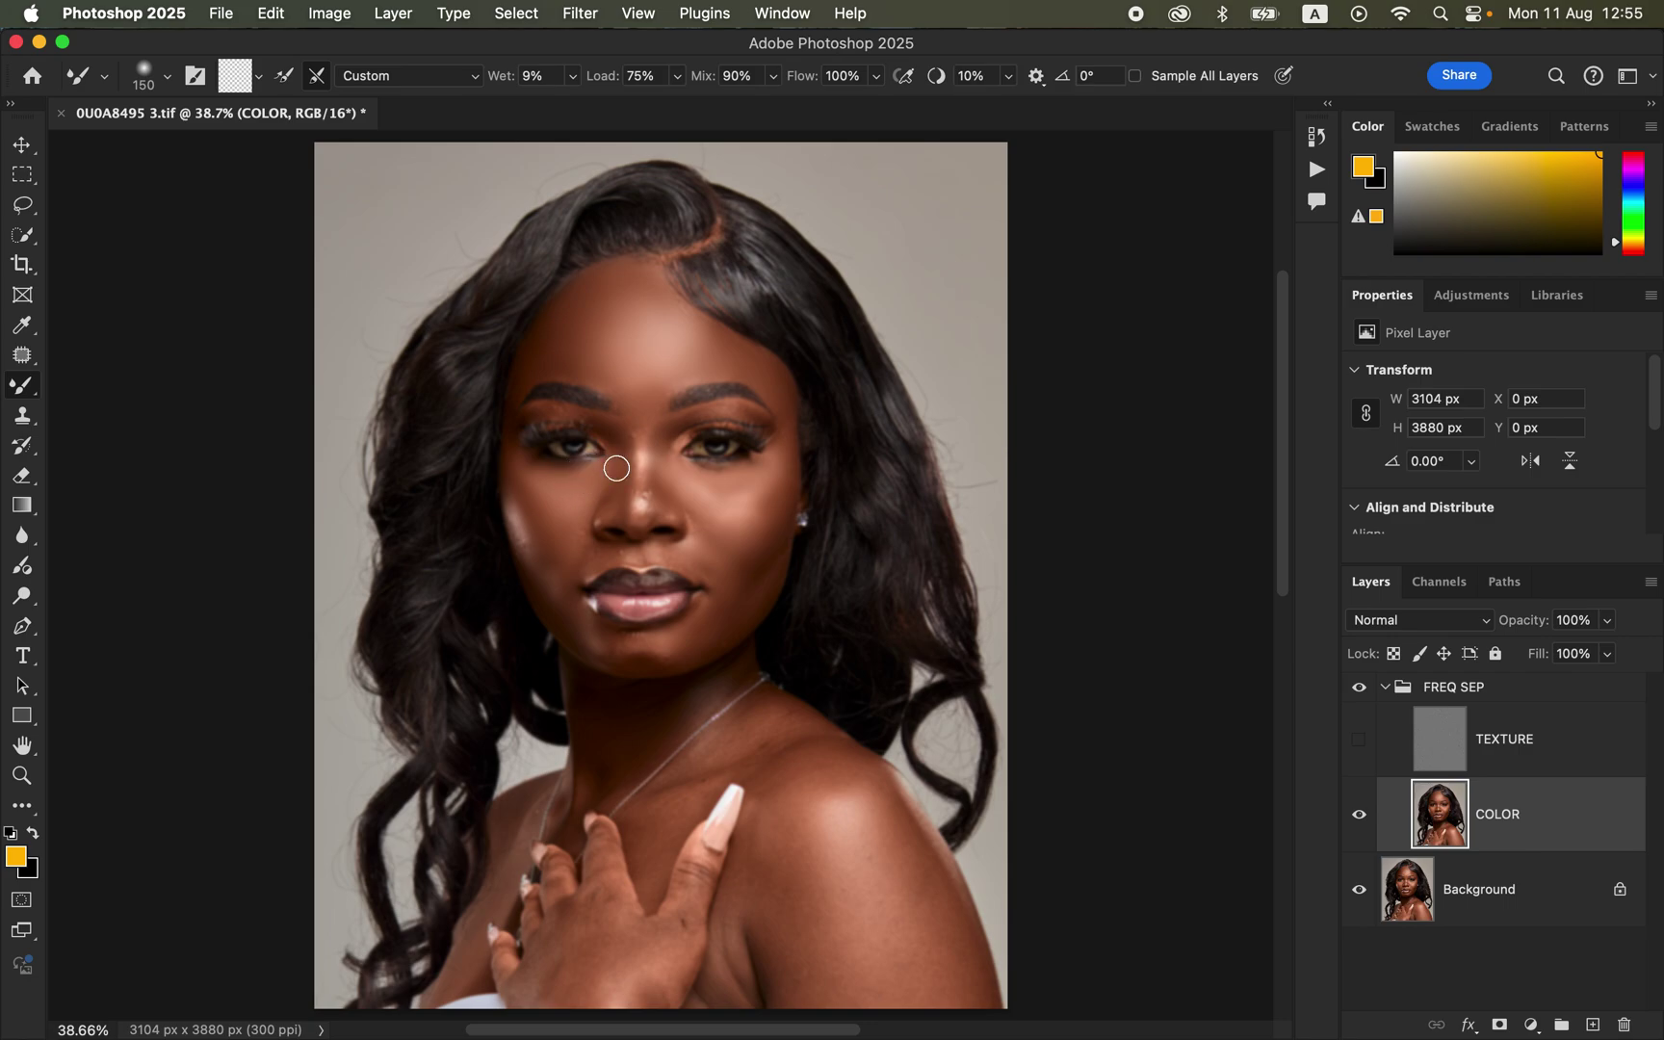
mouse_move(775, 478)
mouse_down()
mouse_move(771, 515)
mouse_move(791, 458)
mouse_move(759, 540)
mouse_move(773, 506)
mouse_move(755, 483)
mouse_move(733, 504)
mouse_move(695, 493)
mouse_move(717, 508)
mouse_move(706, 493)
mouse_move(737, 490)
mouse_move(707, 487)
mouse_move(755, 493)
mouse_move(764, 528)
mouse_move(767, 488)
mouse_move(777, 503)
mouse_move(702, 483)
mouse_up()
mouse_move(742, 571)
mouse_down()
mouse_move(777, 563)
mouse_move(692, 636)
mouse_move(608, 638)
mouse_move(695, 636)
mouse_move(706, 608)
mouse_move(690, 652)
mouse_move(588, 642)
mouse_up()
mouse_move(510, 508)
mouse_down()
mouse_move(546, 571)
mouse_move(557, 486)
mouse_move(539, 472)
mouse_up()
Refine the forehead, nose and cheek transitions with further Mixer Brush strokes, using a smaller brush for the tighter areas
mouse_move(630, 328)
mouse_down()
mouse_move(624, 272)
mouse_move(721, 332)
mouse_up()
drag(577, 348, 614, 392)
mouse_move(642, 378)
mouse_down()
mouse_move(678, 381)
mouse_move(736, 347)
mouse_move(716, 337)
mouse_up()
mouse_move(620, 478)
mouse_down()
mouse_move(617, 455)
mouse_move(623, 502)
mouse_move(658, 489)
mouse_move(654, 503)
mouse_move(662, 450)
mouse_move(661, 493)
mouse_move(627, 415)
mouse_move(647, 409)
mouse_move(642, 508)
mouse_move(740, 401)
mouse_move(791, 416)
mouse_move(781, 373)
mouse_move(792, 430)
mouse_up()
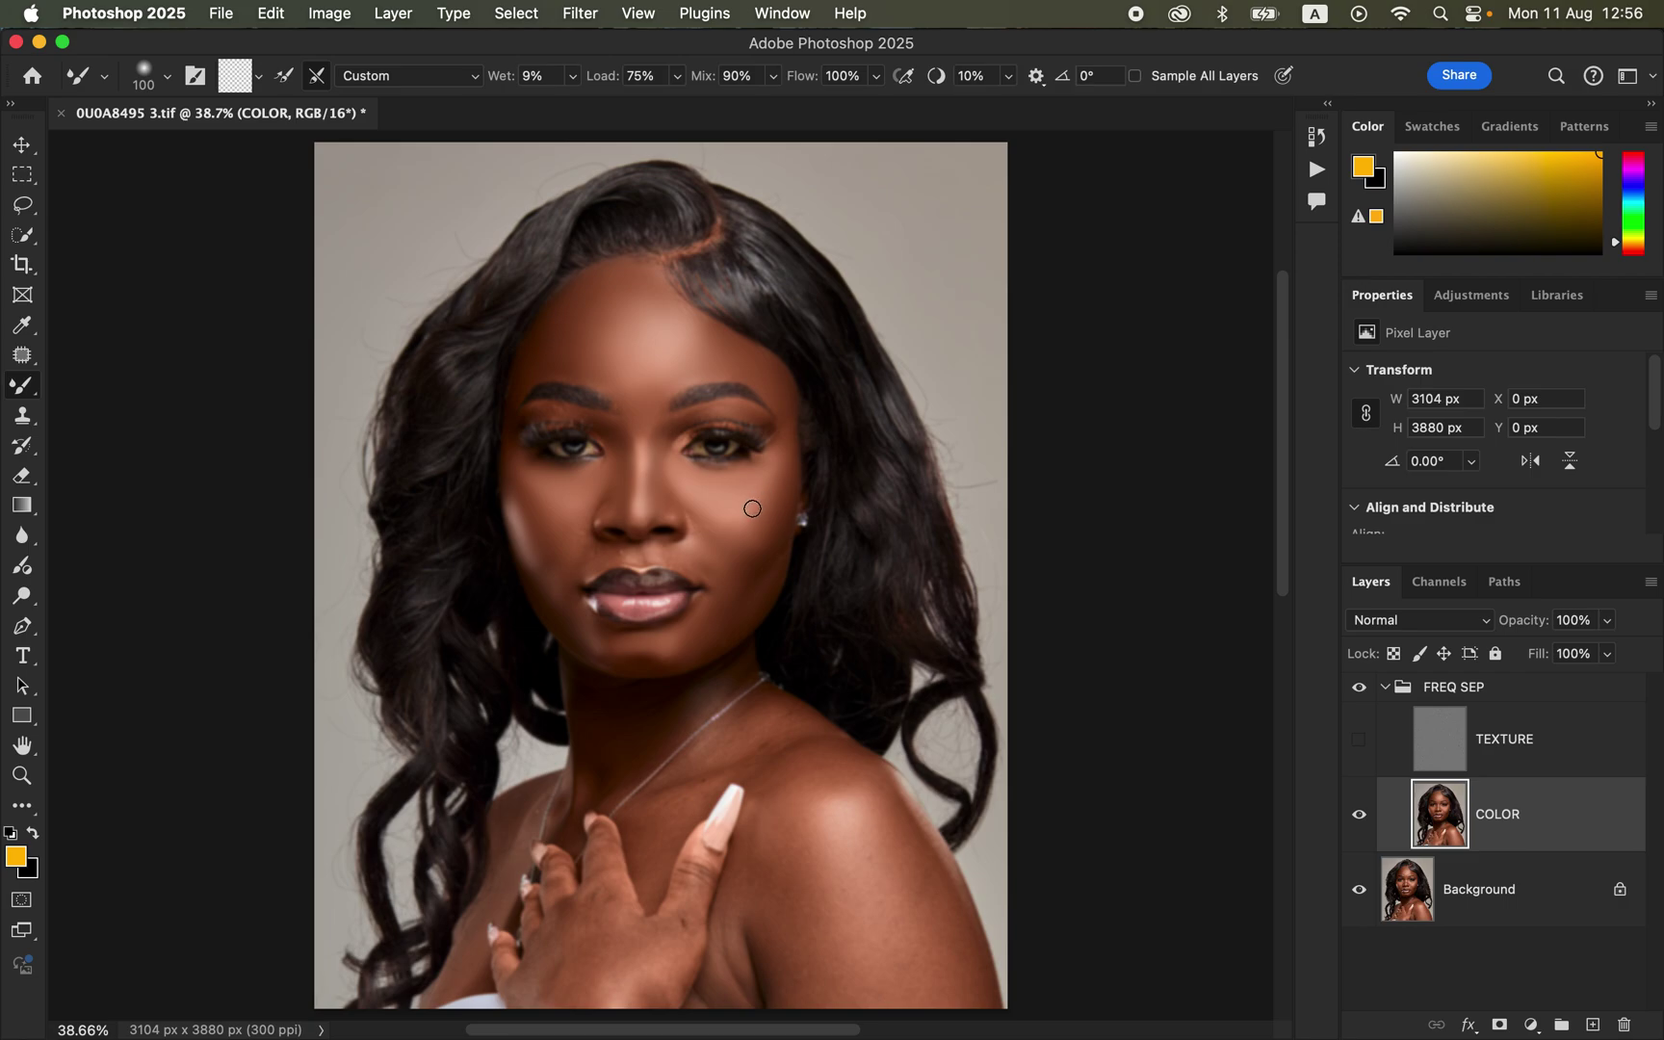
mouse_move(752, 550)
mouse_down()
mouse_move(722, 578)
mouse_move(707, 557)
mouse_up()
key(bracketleft)
mouse_move(657, 545)
mouse_down()
mouse_move(583, 572)
mouse_move(573, 521)
mouse_move(595, 567)
mouse_move(667, 544)
mouse_move(708, 576)
mouse_move(655, 491)
mouse_move(660, 525)
mouse_move(733, 587)
mouse_move(653, 652)
mouse_move(596, 652)
mouse_move(537, 535)
mouse_move(549, 584)
mouse_move(517, 492)
mouse_up()
drag(661, 340, 595, 288)
Turn the TEXTURE layer back on and compare the face with the FREQ SEP group hidden and shown
click(1365, 742)
click(1358, 699)
click(1359, 699)
click(1362, 699)
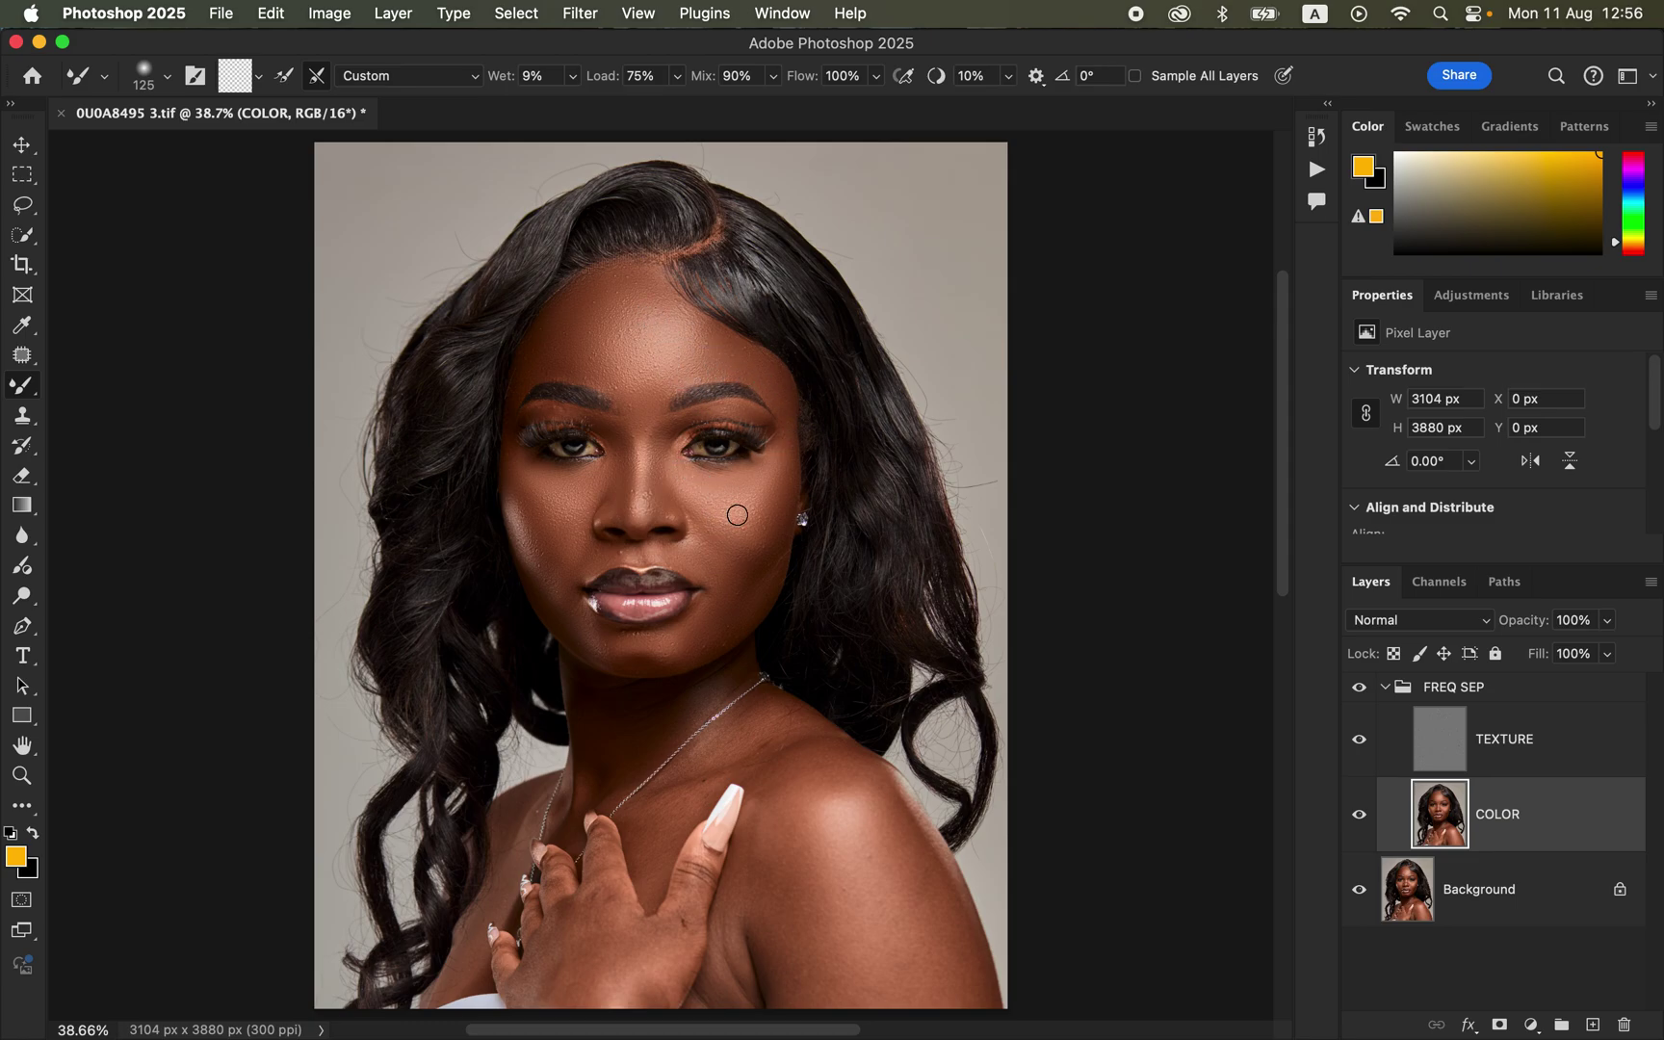
Hide the TEXTURE layer and blend the shoulder skin on the COLOR layer with the Mixer Brush
click(1359, 740)
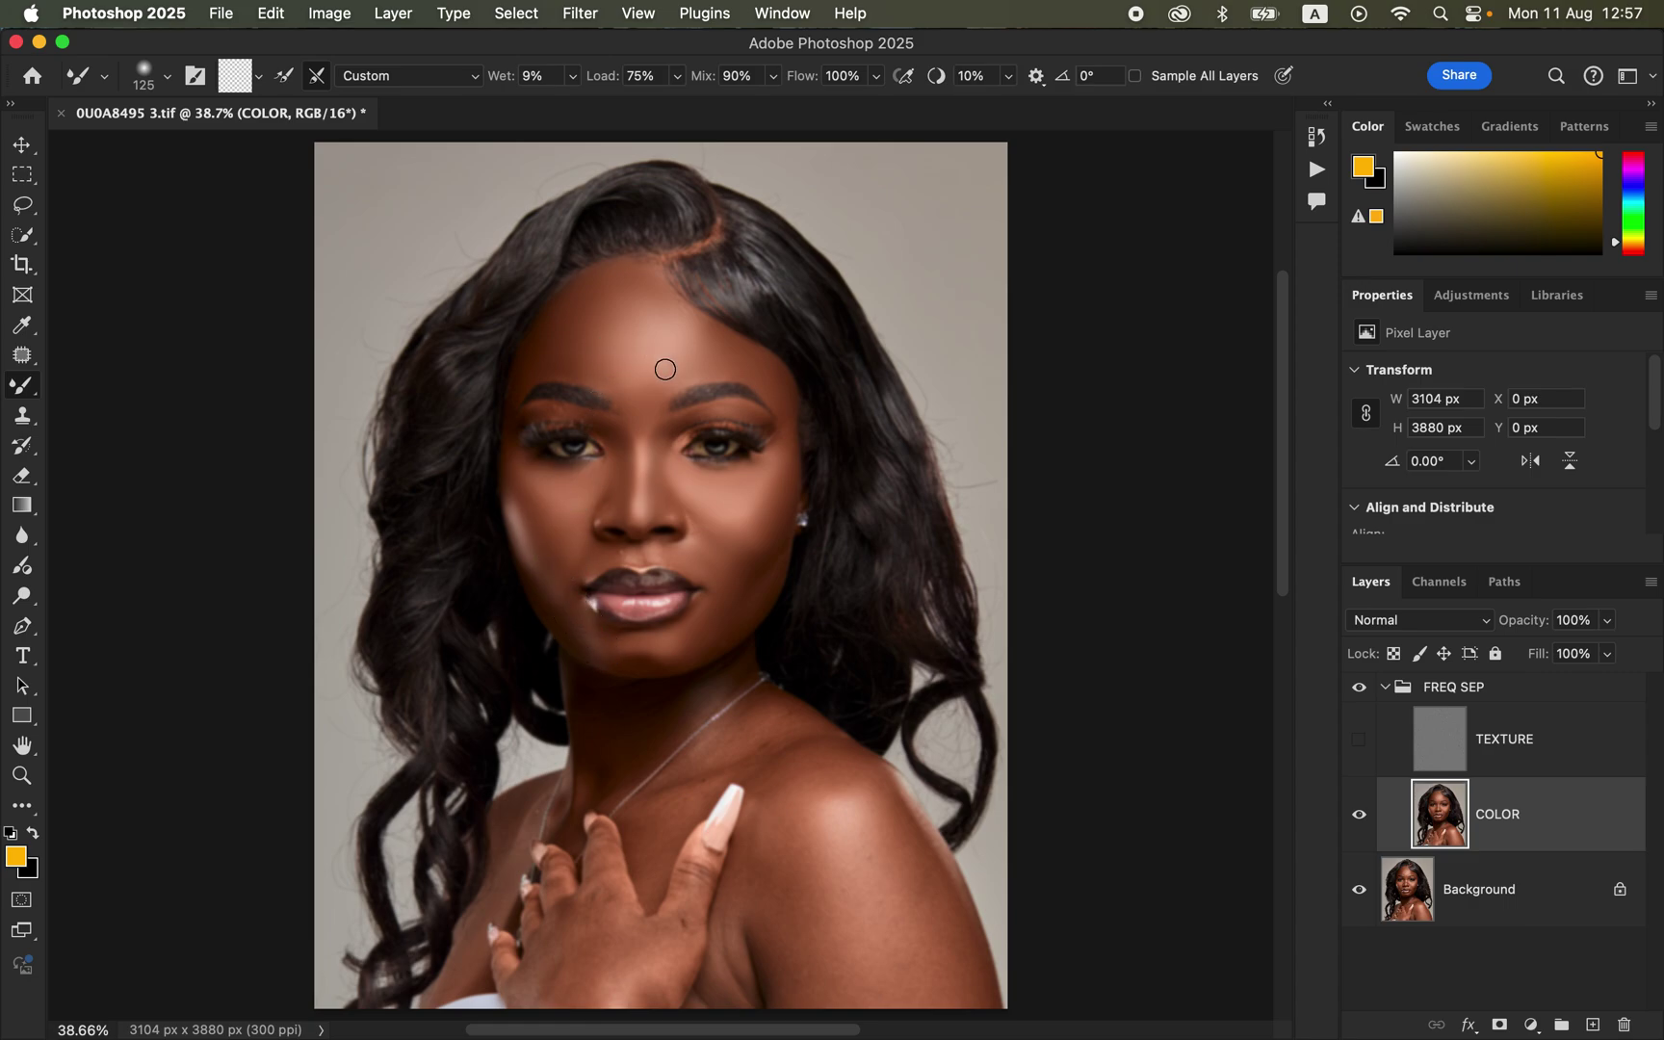
key(bracketright)
key(bracketright)
key(bracketleft)
mouse_move(787, 872)
mouse_down()
mouse_move(835, 982)
mouse_move(790, 811)
mouse_move(788, 842)
mouse_move(898, 847)
mouse_move(930, 899)
mouse_move(915, 882)
mouse_move(917, 957)
mouse_move(857, 880)
mouse_move(880, 955)
mouse_move(864, 938)
mouse_move(843, 967)
mouse_move(773, 893)
mouse_move(786, 966)
mouse_move(740, 907)
mouse_move(731, 970)
mouse_move(778, 802)
mouse_move(803, 766)
mouse_move(842, 770)
mouse_move(791, 733)
mouse_move(730, 741)
mouse_move(691, 769)
mouse_move(799, 739)
mouse_move(875, 792)
mouse_move(973, 990)
mouse_move(954, 967)
mouse_move(944, 1005)
mouse_move(866, 956)
mouse_move(855, 868)
mouse_move(870, 881)
mouse_move(792, 766)
mouse_up()
key(bracketleft)
key(bracketleft)
Blend the skin of the hand and nearby chest with the Mixer Brush, adjusting the brush size and ending at 200 pixels
mouse_move(739, 862)
mouse_down()
mouse_move(673, 937)
mouse_move(687, 879)
mouse_move(644, 997)
mouse_move(603, 869)
mouse_move(591, 969)
mouse_move(557, 893)
mouse_move(540, 1006)
mouse_move(565, 970)
mouse_move(561, 996)
mouse_move(589, 999)
mouse_move(575, 894)
mouse_move(598, 830)
mouse_move(615, 857)
mouse_move(539, 890)
mouse_move(557, 886)
mouse_move(535, 916)
mouse_move(504, 846)
mouse_move(476, 922)
mouse_move(602, 757)
mouse_move(659, 817)
mouse_move(643, 852)
mouse_move(678, 788)
mouse_move(672, 837)
mouse_up()
key(bracketleft)
key(bracketleft)
key(bracketleft)
key(bracketright)
key(bracketright)
key(bracketright)
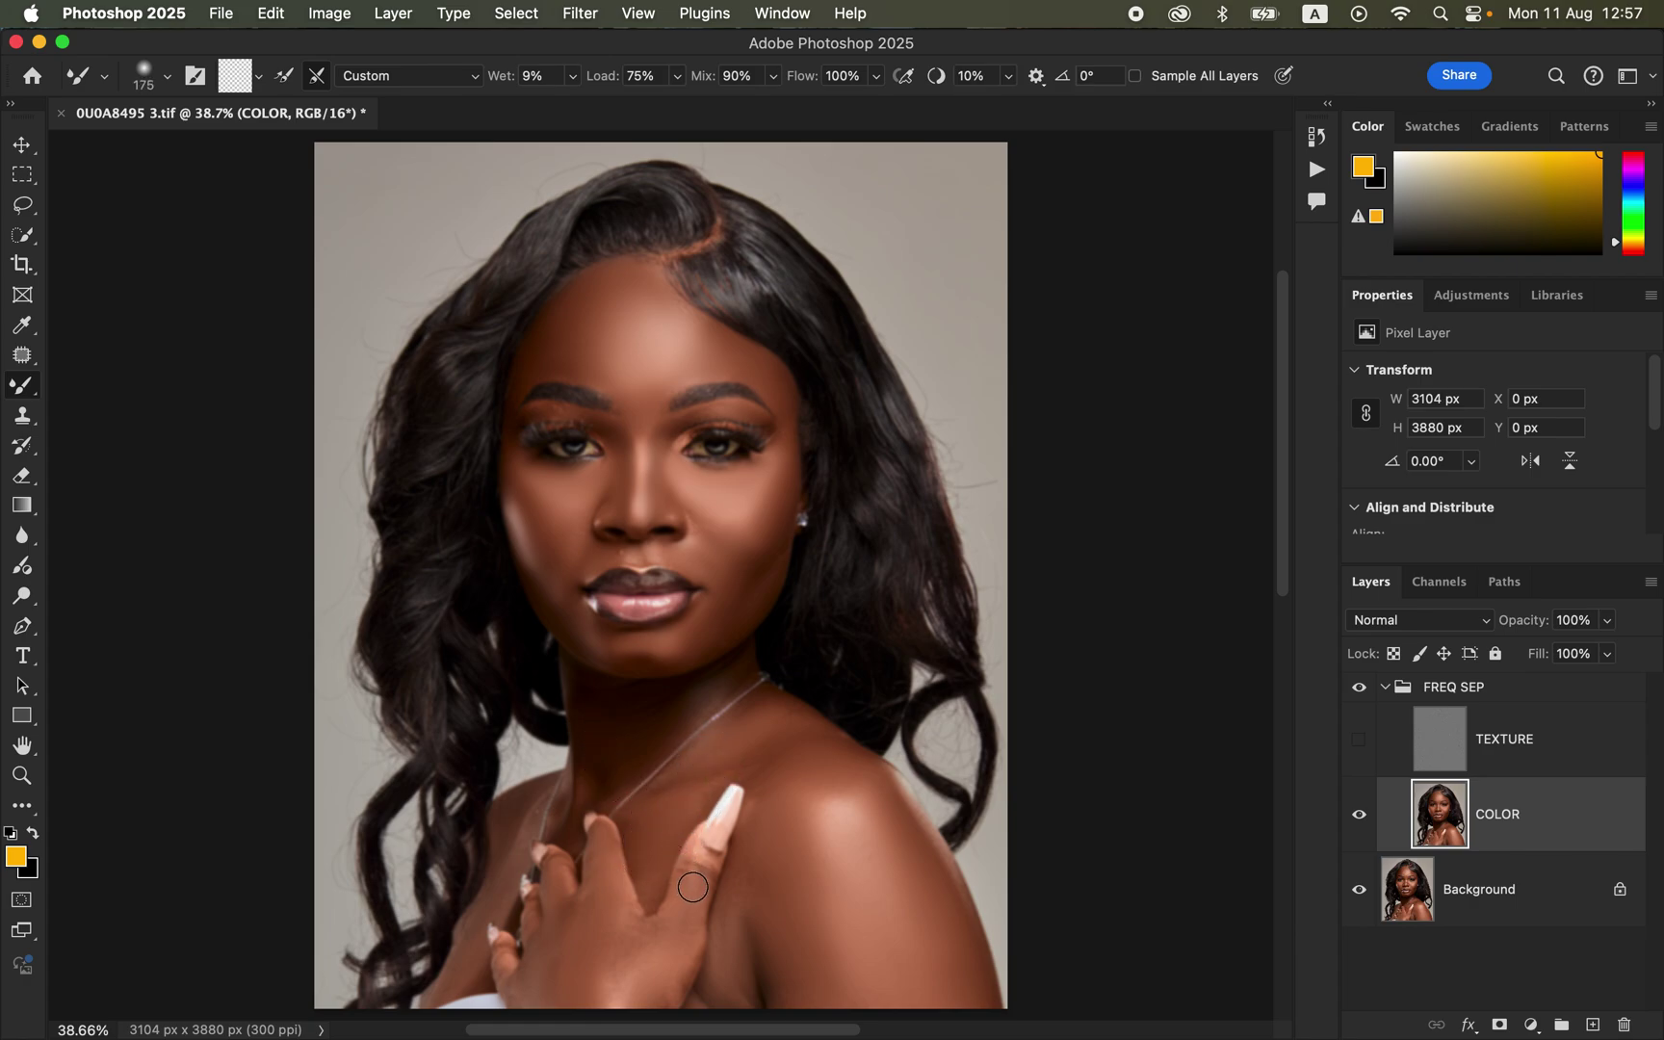
key(bracketleft)
key(bracketleft)
key(bracketleft)
key(bracketright)
key(bracketright)
key(bracketright)
key(bracketright)
Show the TEXTURE layer and compare the whole retouch by switching the FREQ SEP group off and on
click(1359, 741)
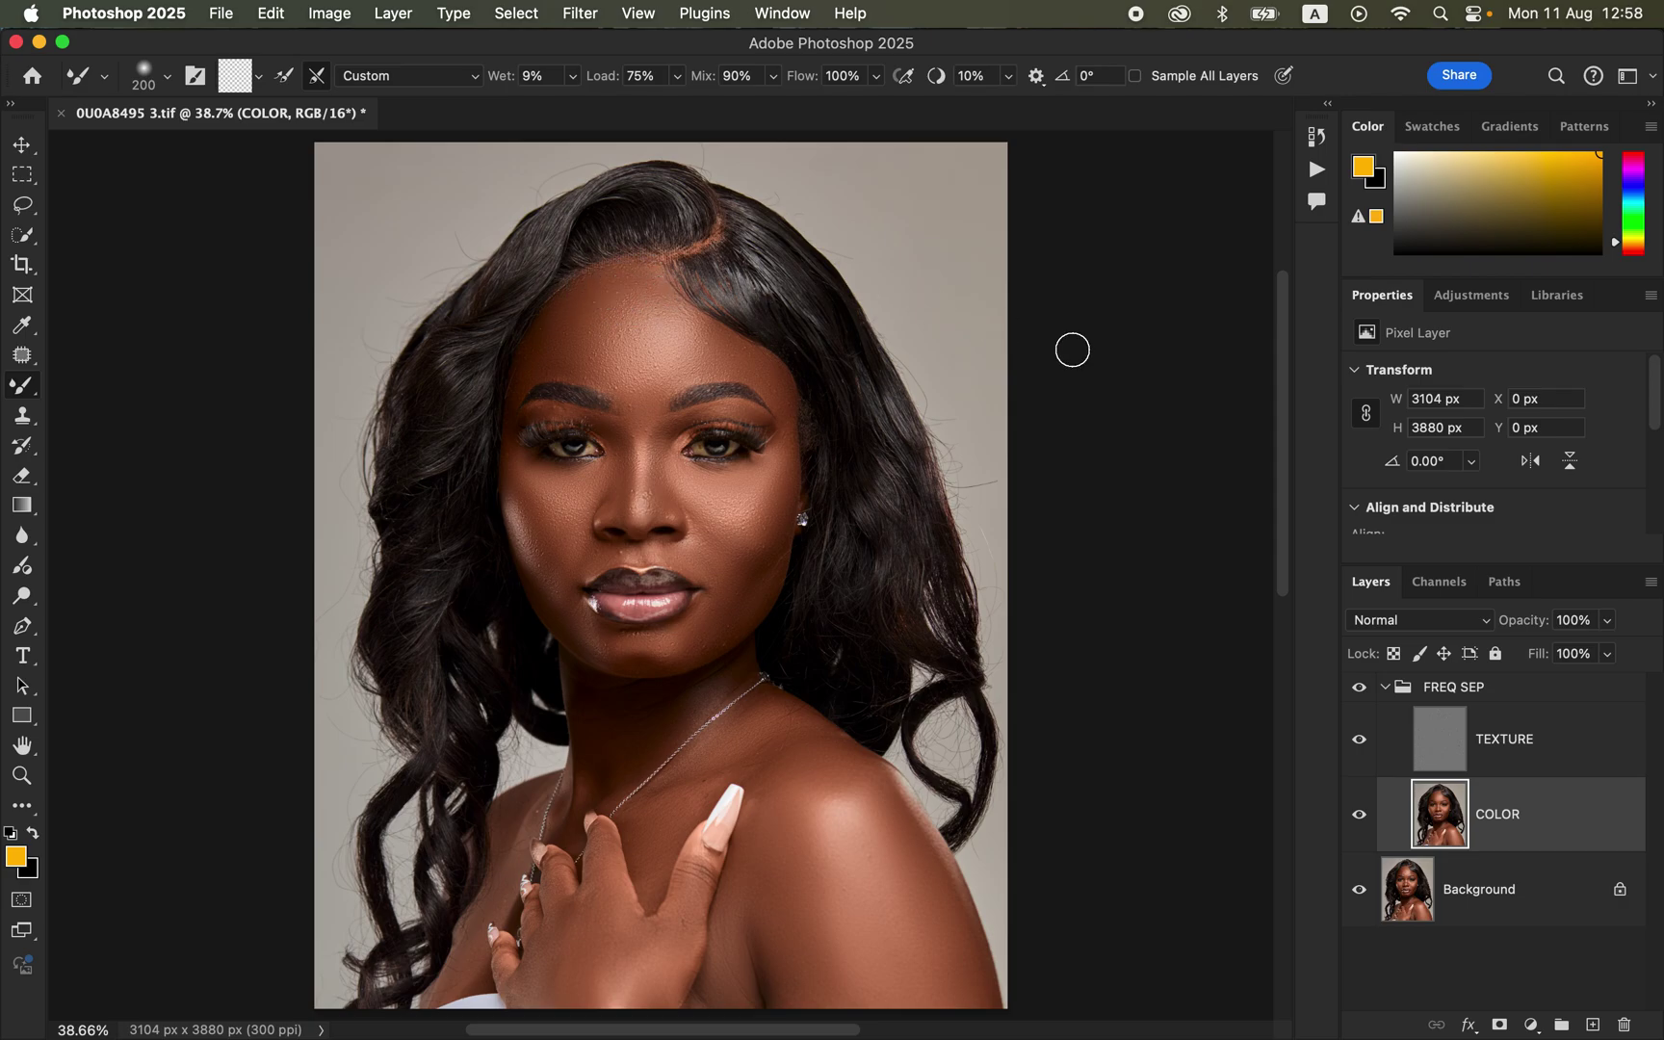
click(1361, 687)
click(1361, 688)
click(1360, 688)
click(1361, 688)
Select the TEXTURE layer and ready the Clone Stamp with a soft round brush at 0% hardness, sampling Current Layer
click(1529, 756)
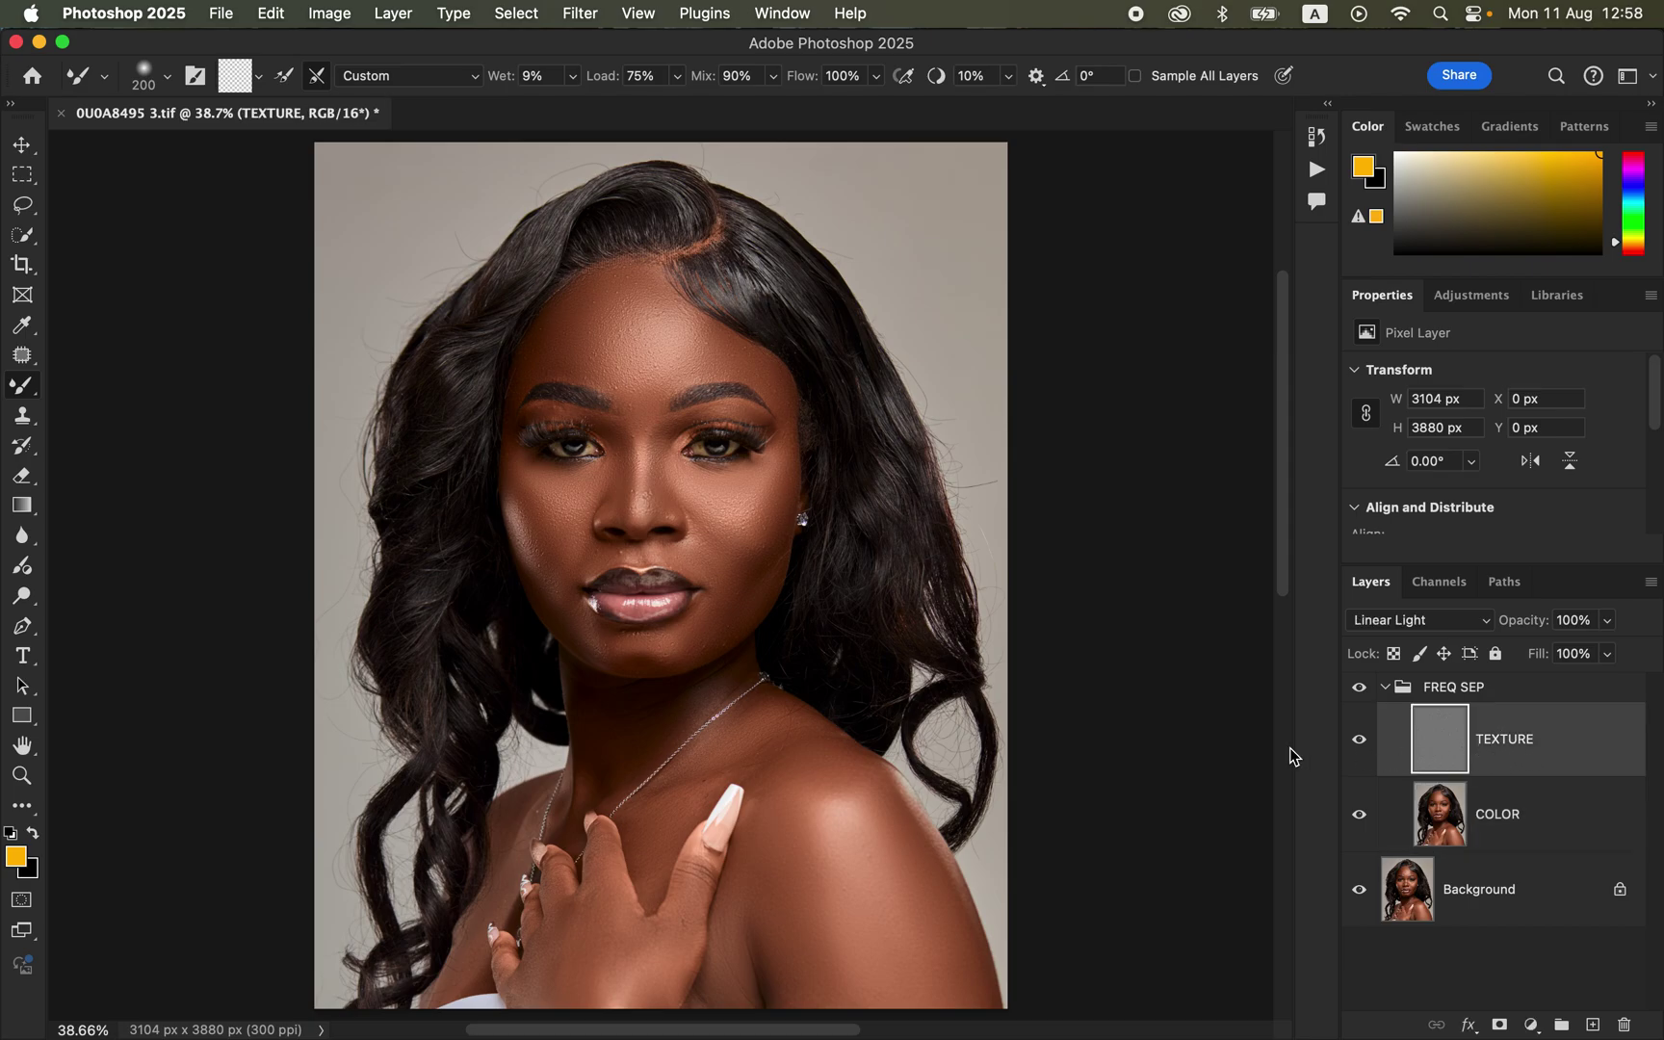
click(23, 420)
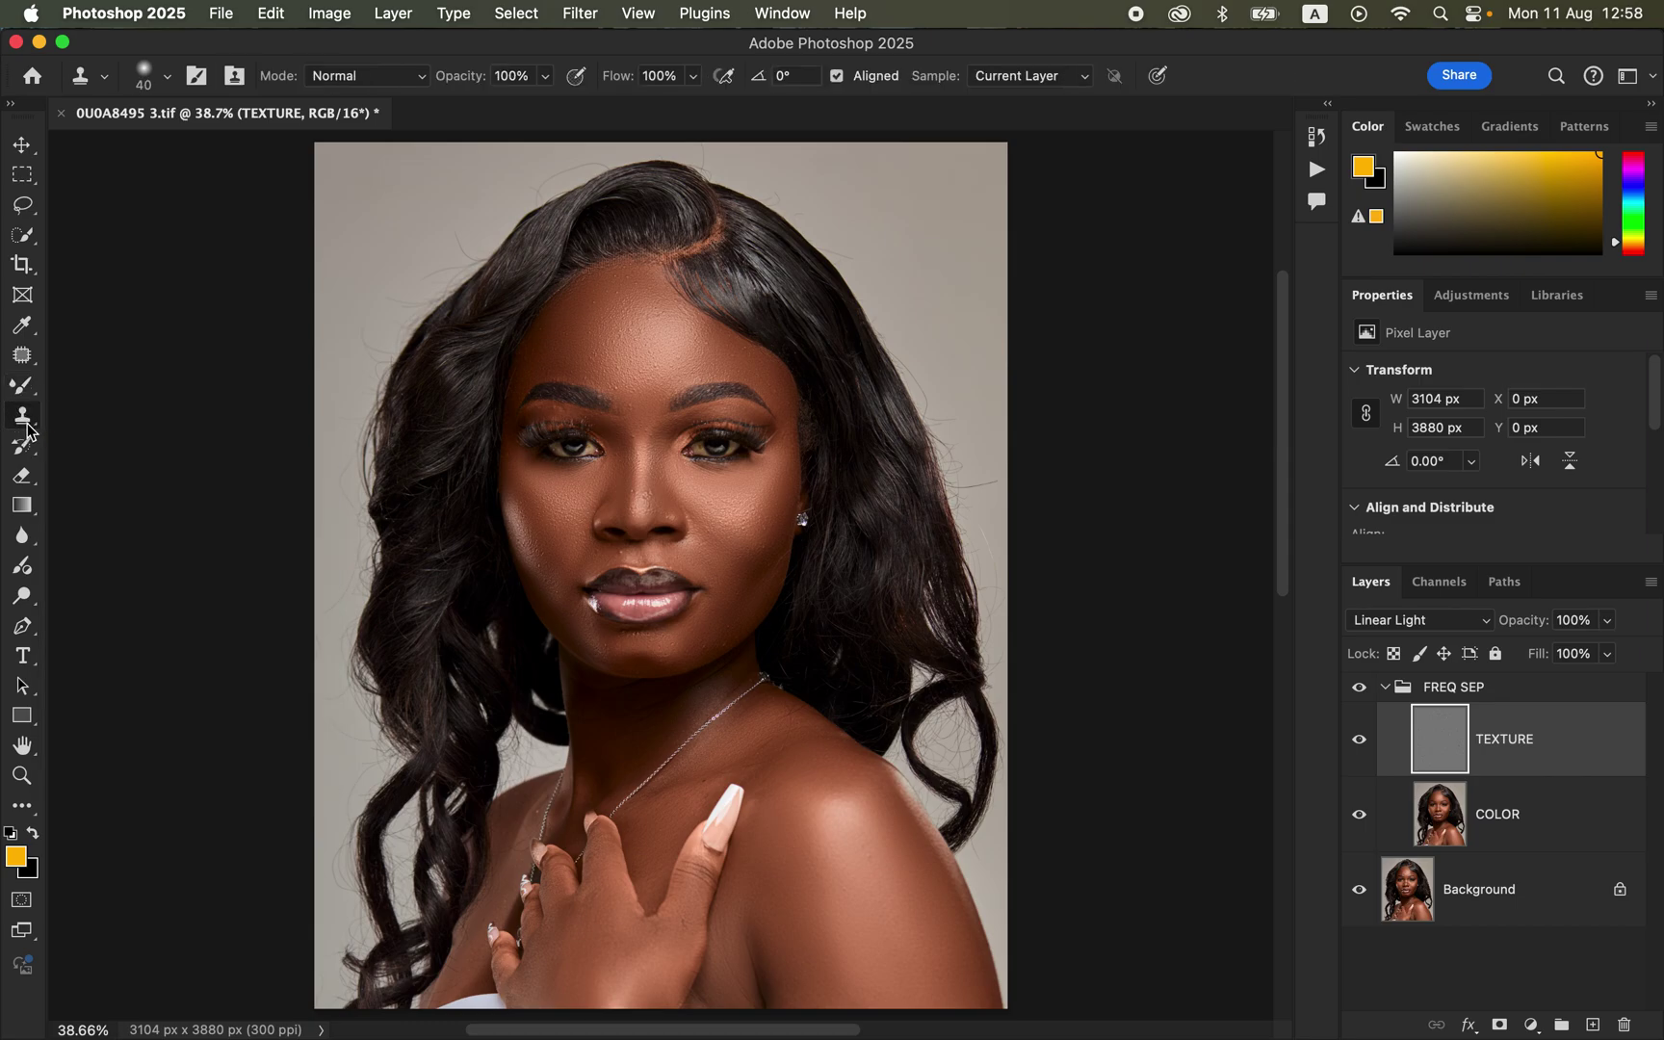
click(166, 77)
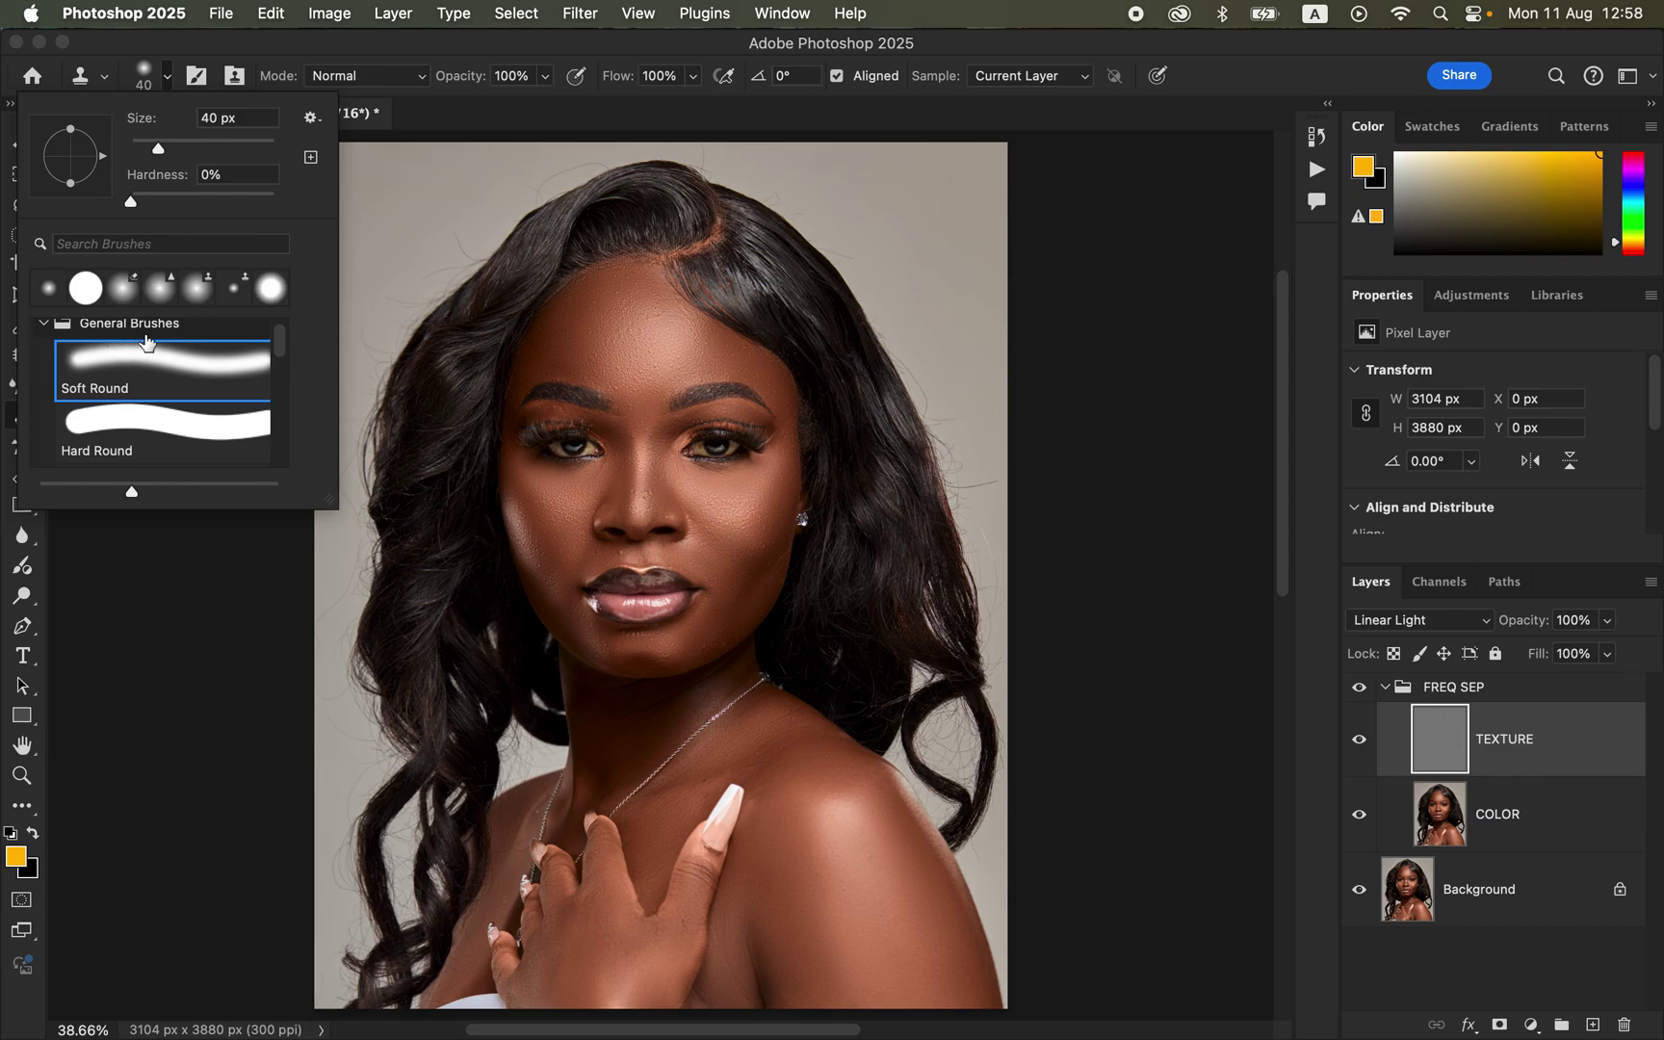
click(169, 77)
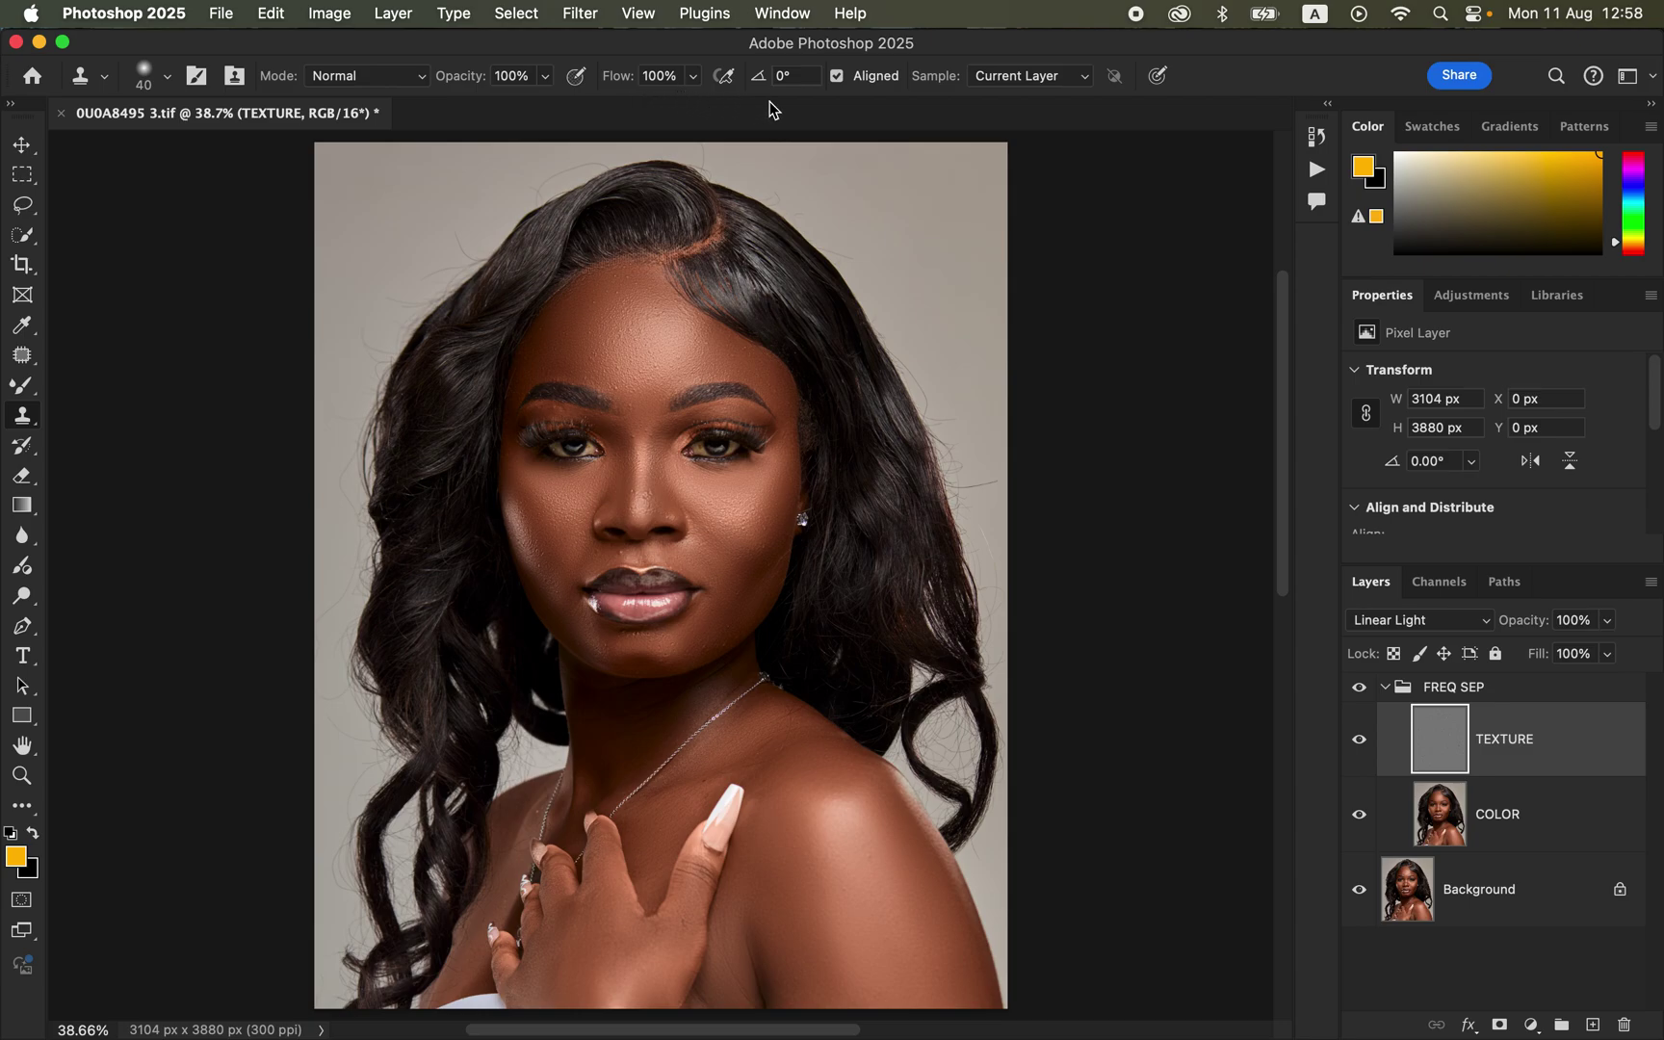
click(1021, 86)
click(1028, 82)
Clone out the bumps in the skin beside the nostril and reduce the Clone Stamp brush to 35 pixels
scroll(674, 730, up, 10)
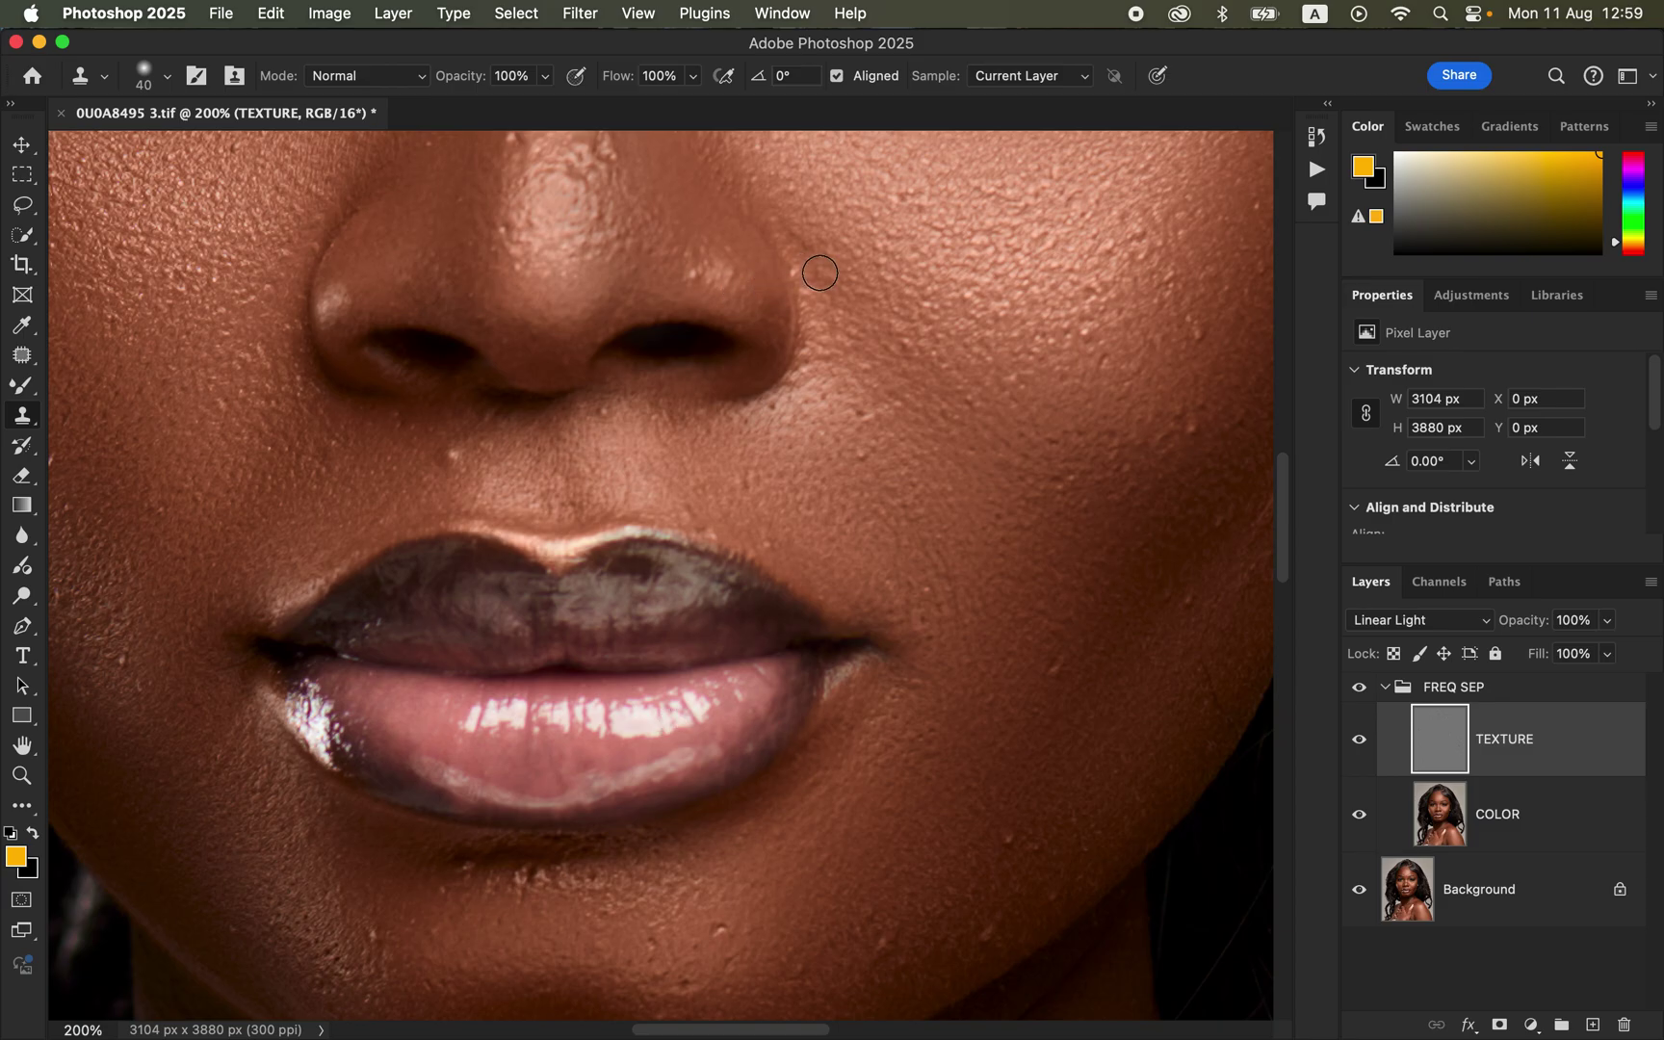
drag(834, 399, 848, 438)
scroll(847, 438, up, 5)
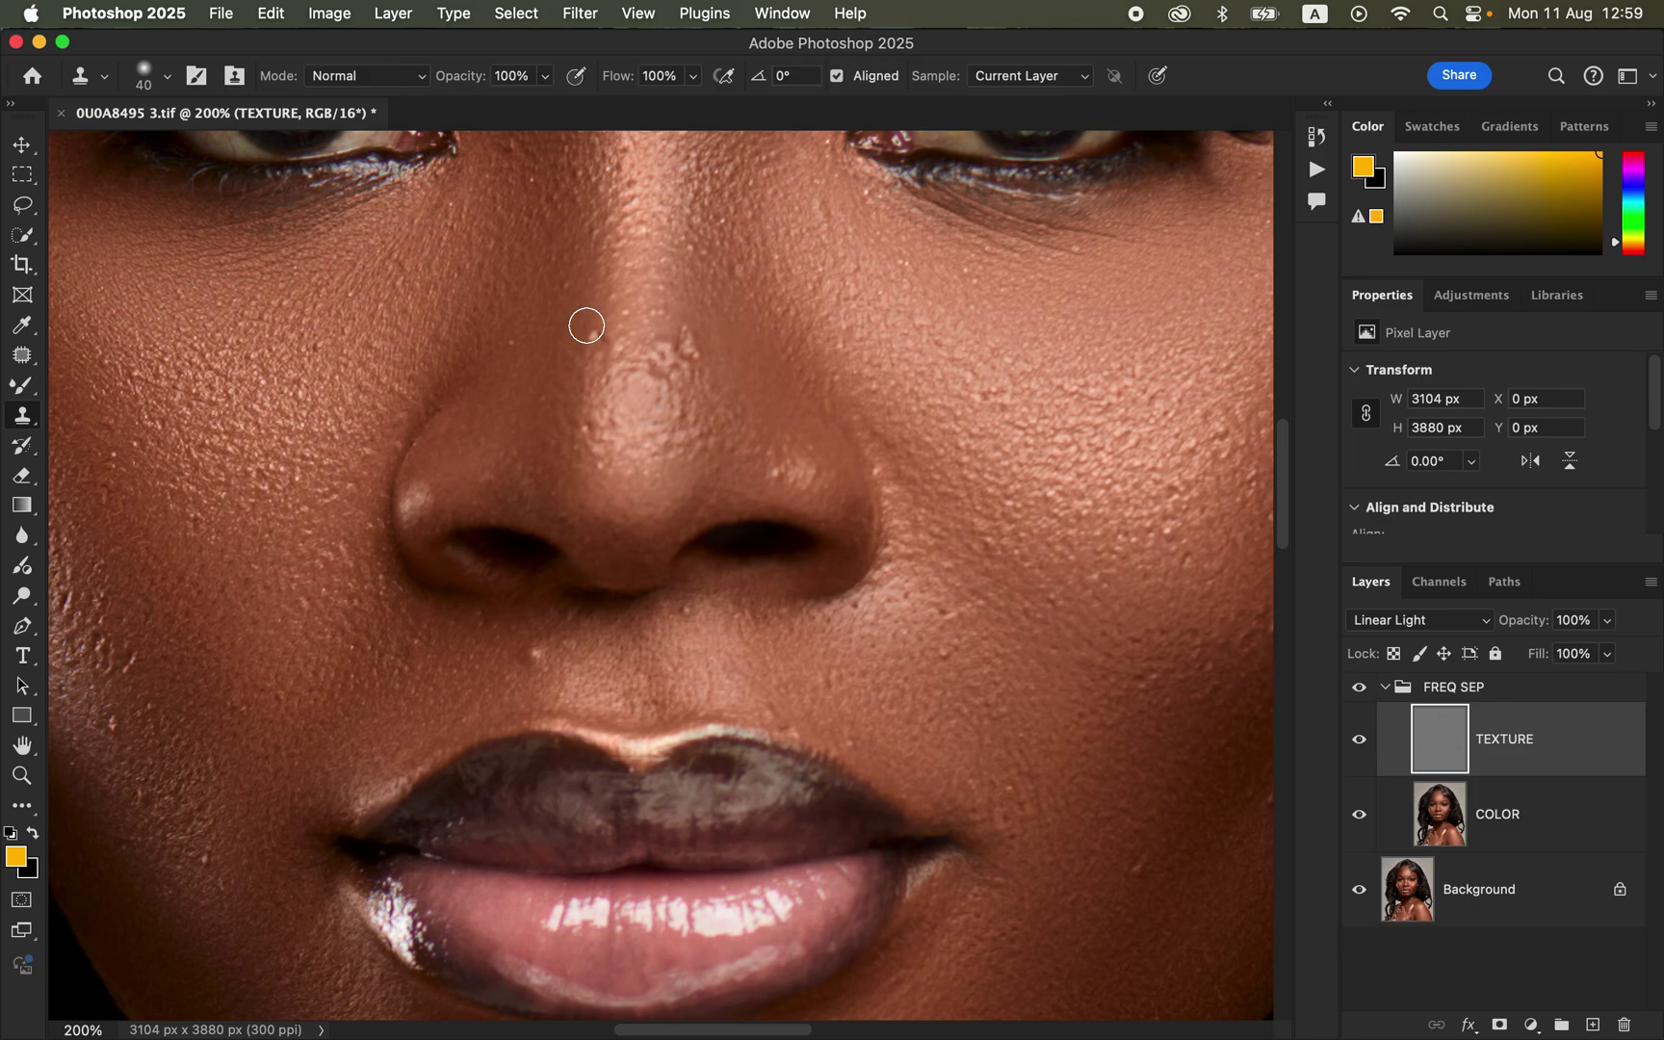
key(bracketleft)
key(bracketright)
key(bracketleft)
Even out the rough texture on the tip of the nose with clean skin sampled nearby, undoing the first stroke
click(586, 325)
drag(649, 367, 663, 353)
key(super+z)
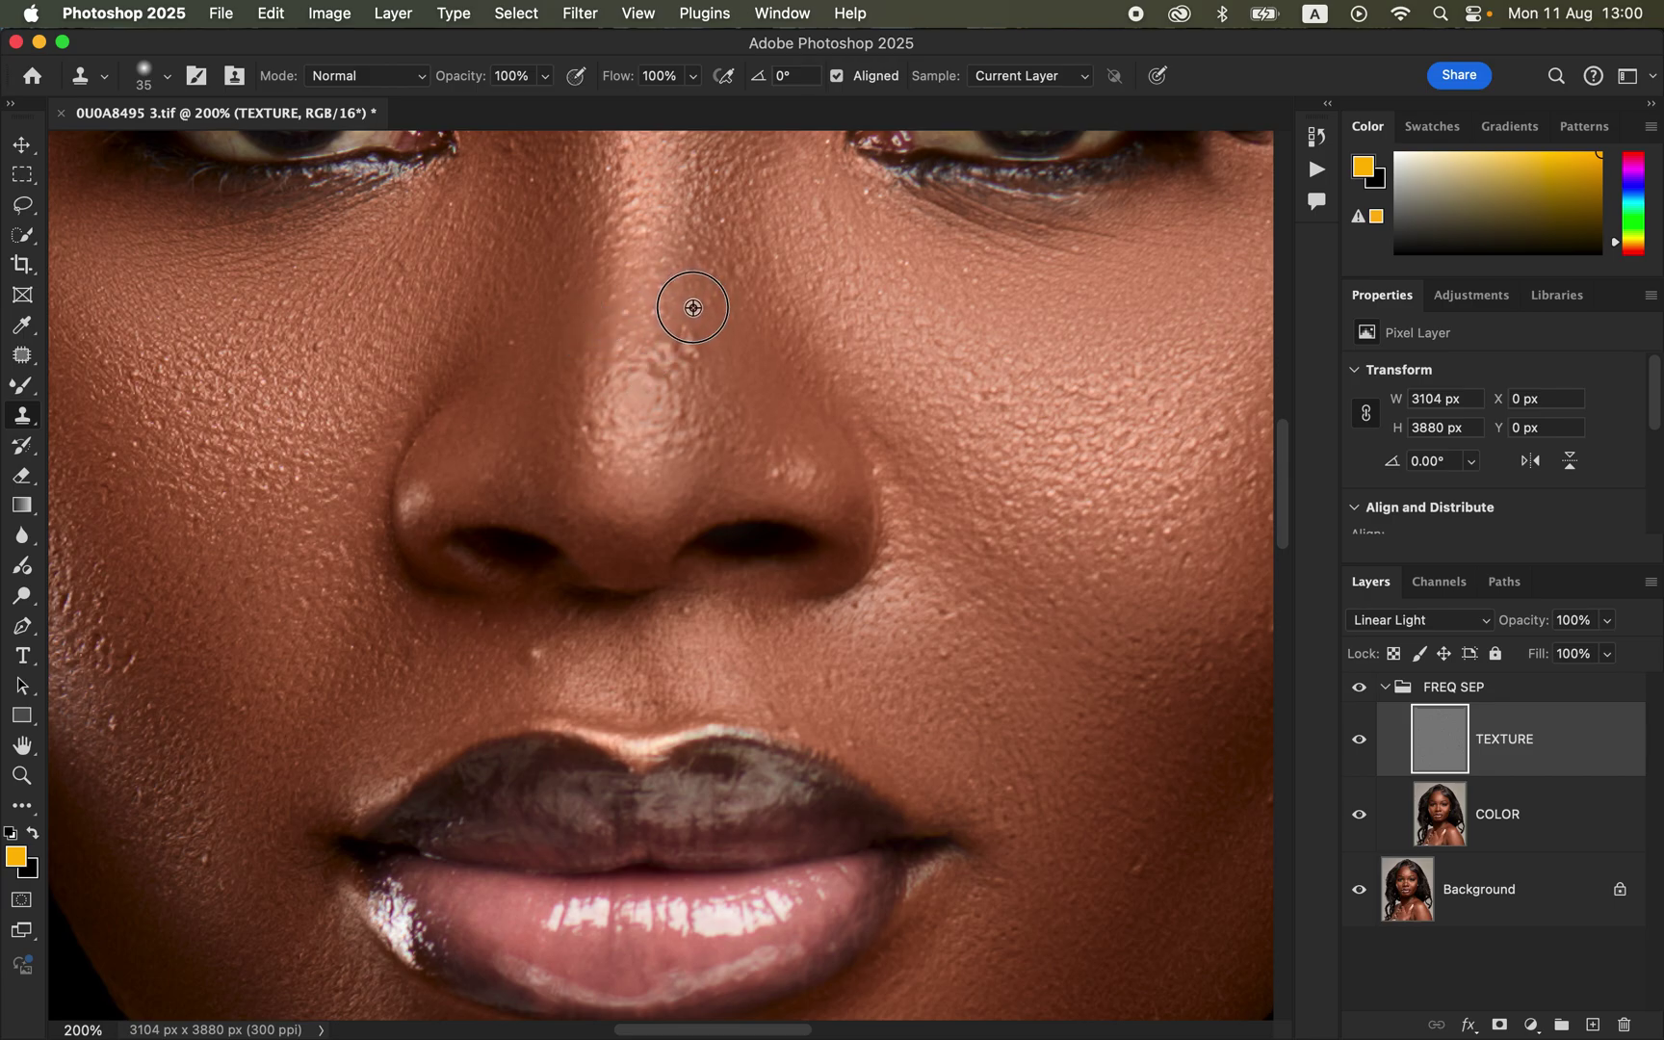
alt+click(693, 308)
alt+click(682, 400)
mouse_move(661, 376)
mouse_down()
mouse_move(661, 345)
mouse_move(676, 386)
mouse_move(677, 352)
mouse_move(672, 420)
mouse_up()
alt+click(766, 291)
mouse_move(668, 357)
mouse_down()
mouse_move(589, 431)
mouse_move(630, 408)
mouse_move(621, 372)
mouse_up()
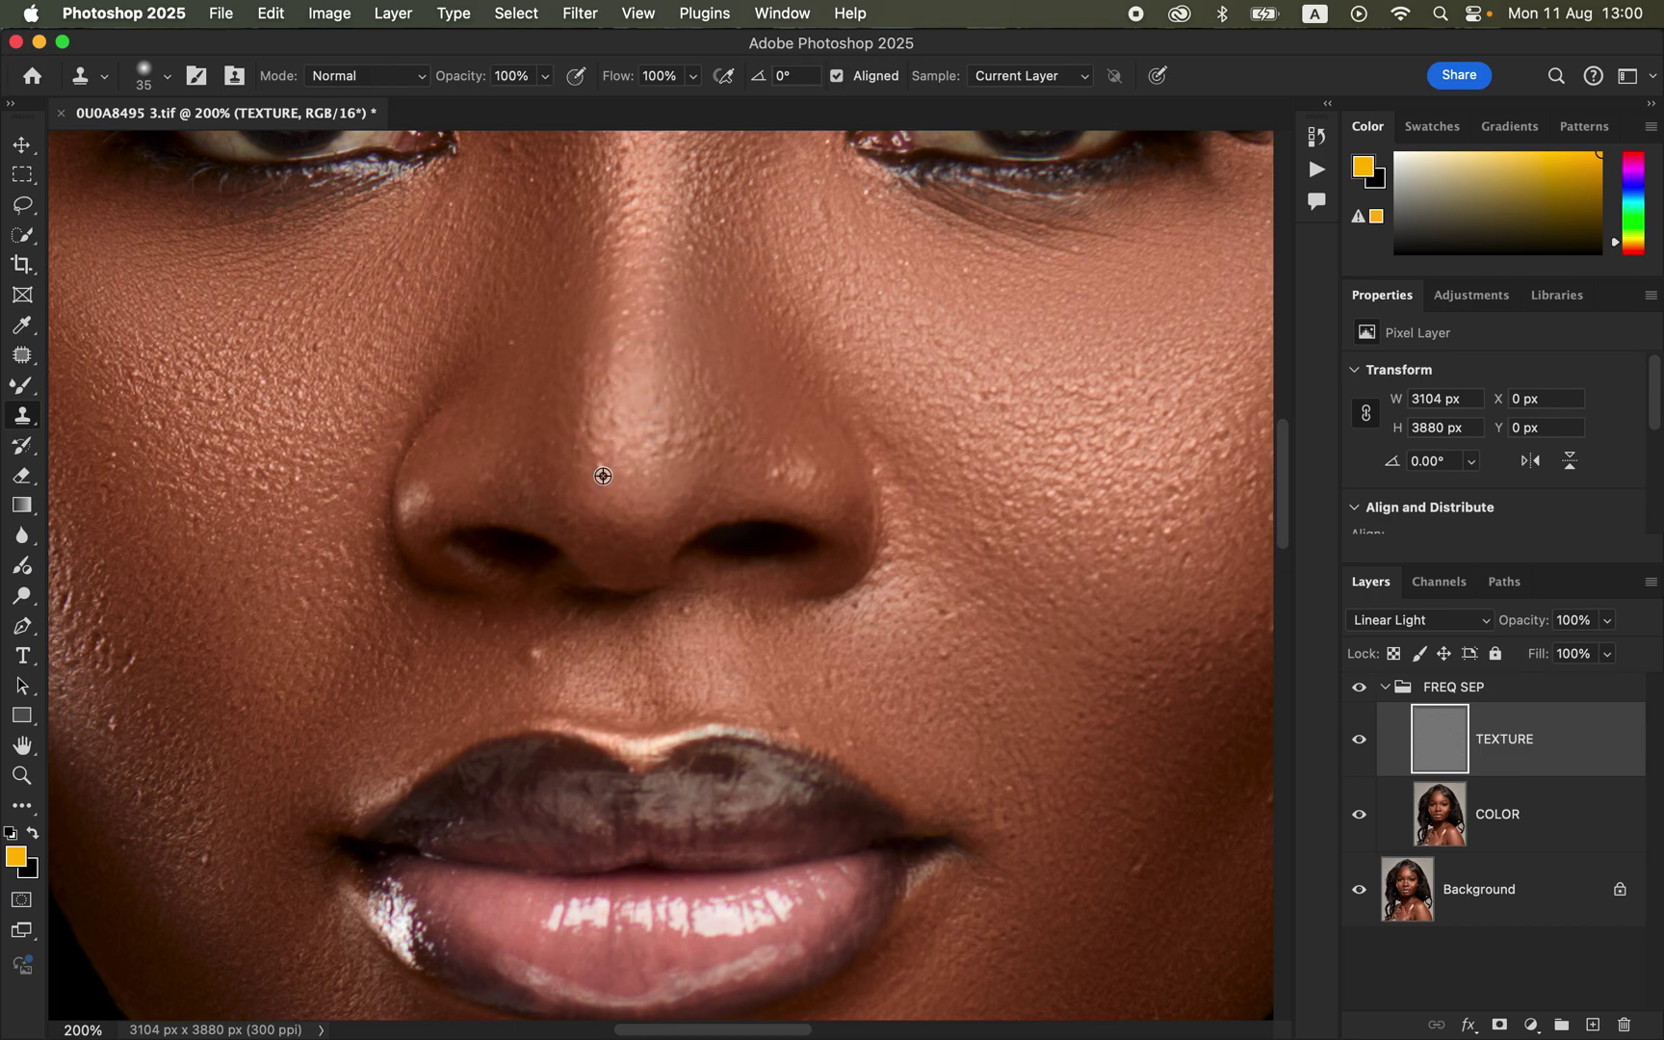
Clone away the blemishes above the upper lip and the rough patch on the cheek opposite the earring
alt+click(576, 639)
drag(535, 653, 539, 657)
alt+click(141, 754)
mouse_move(108, 672)
mouse_down()
mouse_move(63, 594)
mouse_move(92, 601)
mouse_up()
alt+click(220, 872)
mouse_move(532, 657)
mouse_down()
mouse_move(454, 676)
mouse_move(468, 653)
mouse_up()
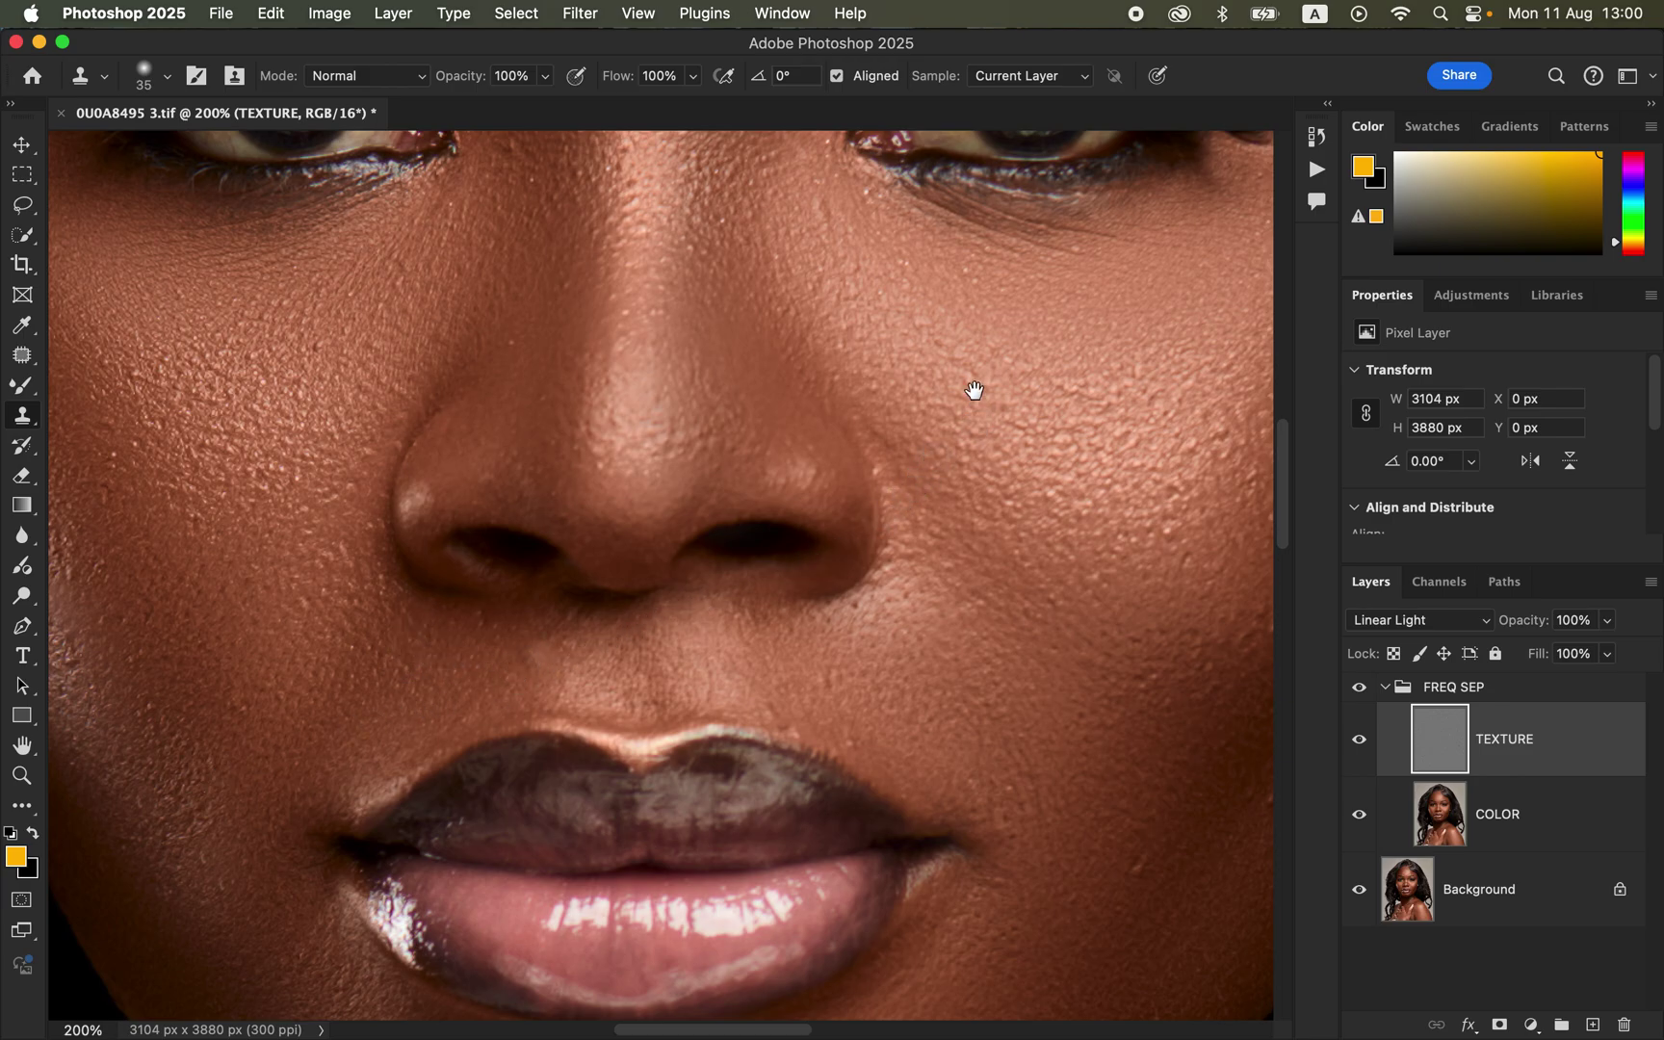
Clone smoother skin texture over the bumps on the upper eyelid, just below the eyebrow opposite the earring side
scroll(958, 654, up, 10)
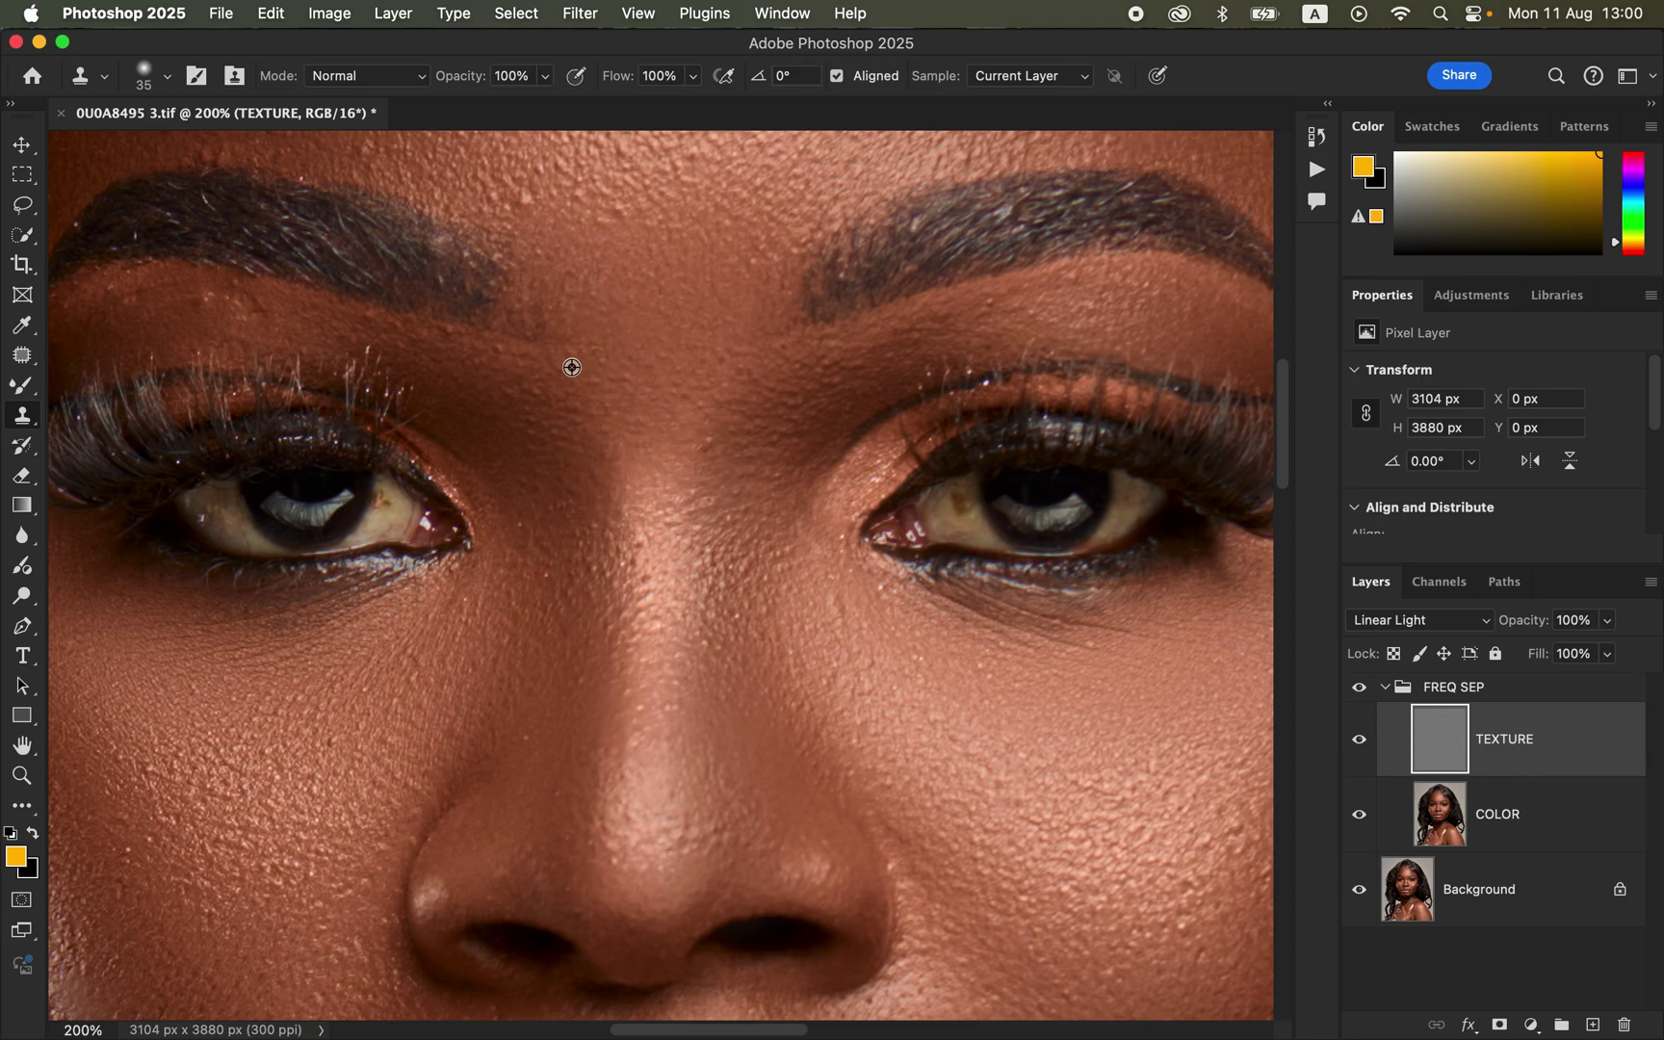
alt+click(241, 296)
mouse_move(194, 282)
mouse_down()
mouse_move(306, 337)
mouse_move(212, 305)
mouse_move(252, 289)
mouse_up()
Clone out the blemishes on the forehead above both eyebrows, undoing the last stroke in the centre of the lower forehead
key(super+minus)
drag(818, 486, 857, 642)
key(super+plus)
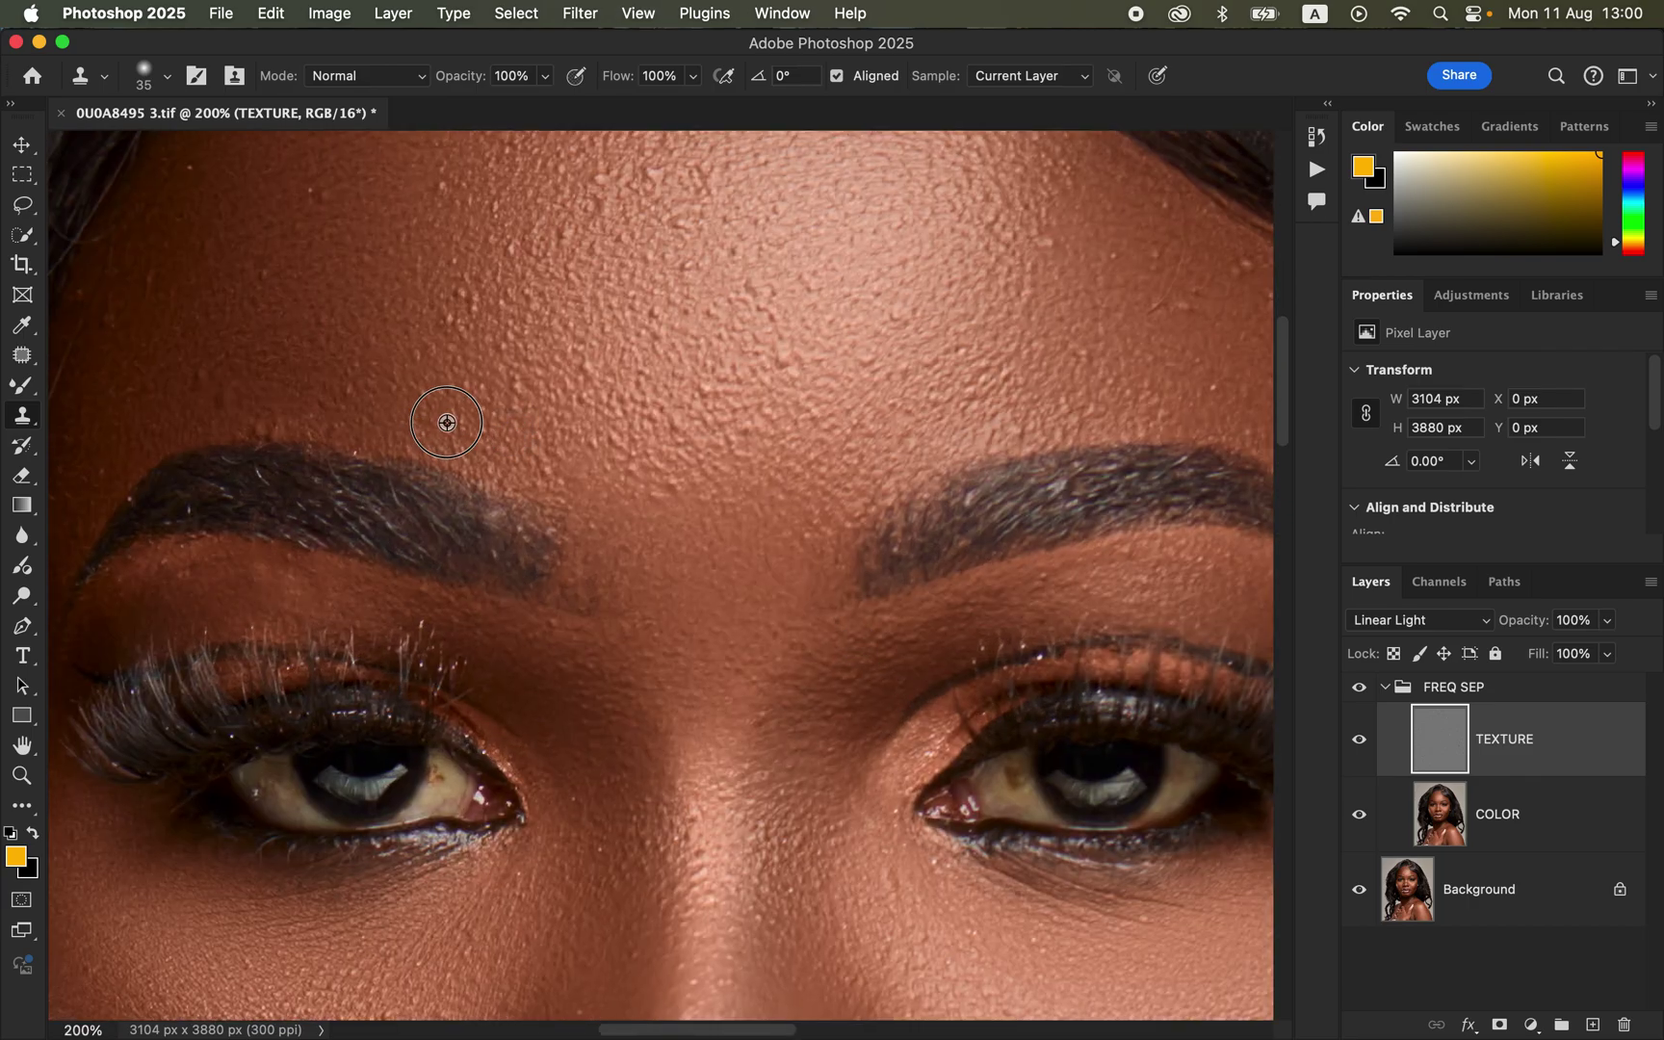
drag(231, 395, 223, 385)
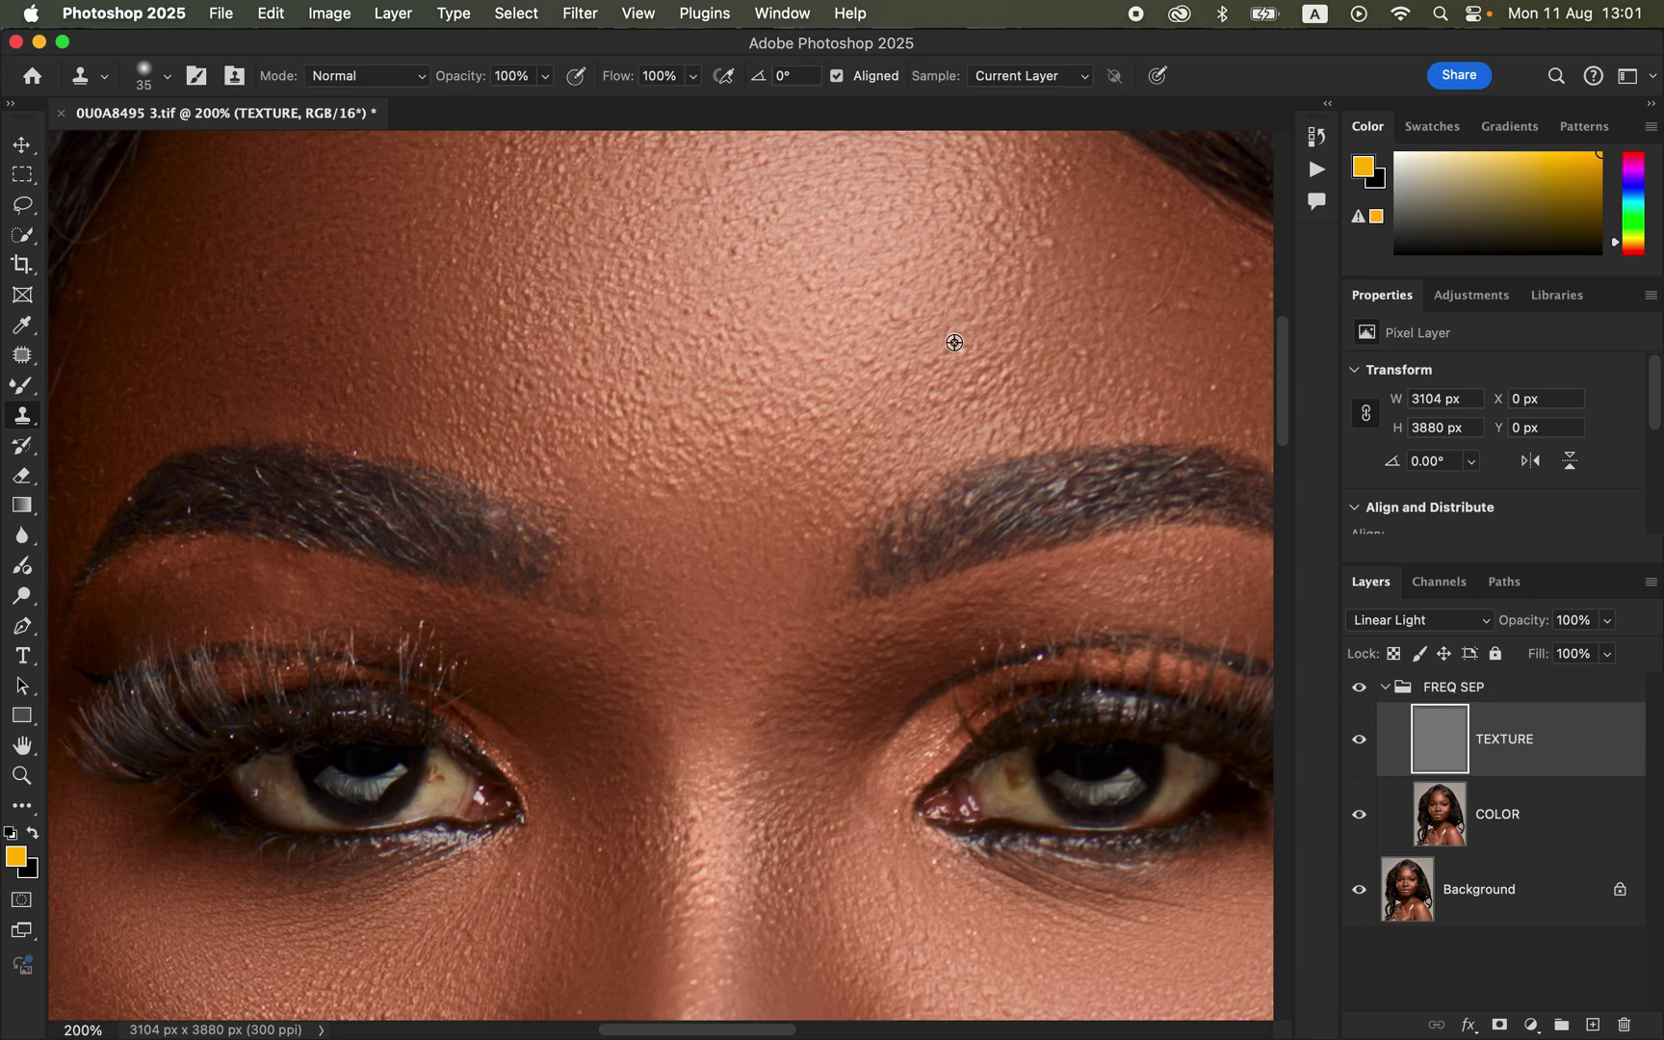
mouse_move(1137, 287)
mouse_down()
mouse_move(1199, 289)
mouse_move(1184, 282)
mouse_up()
alt+click(790, 446)
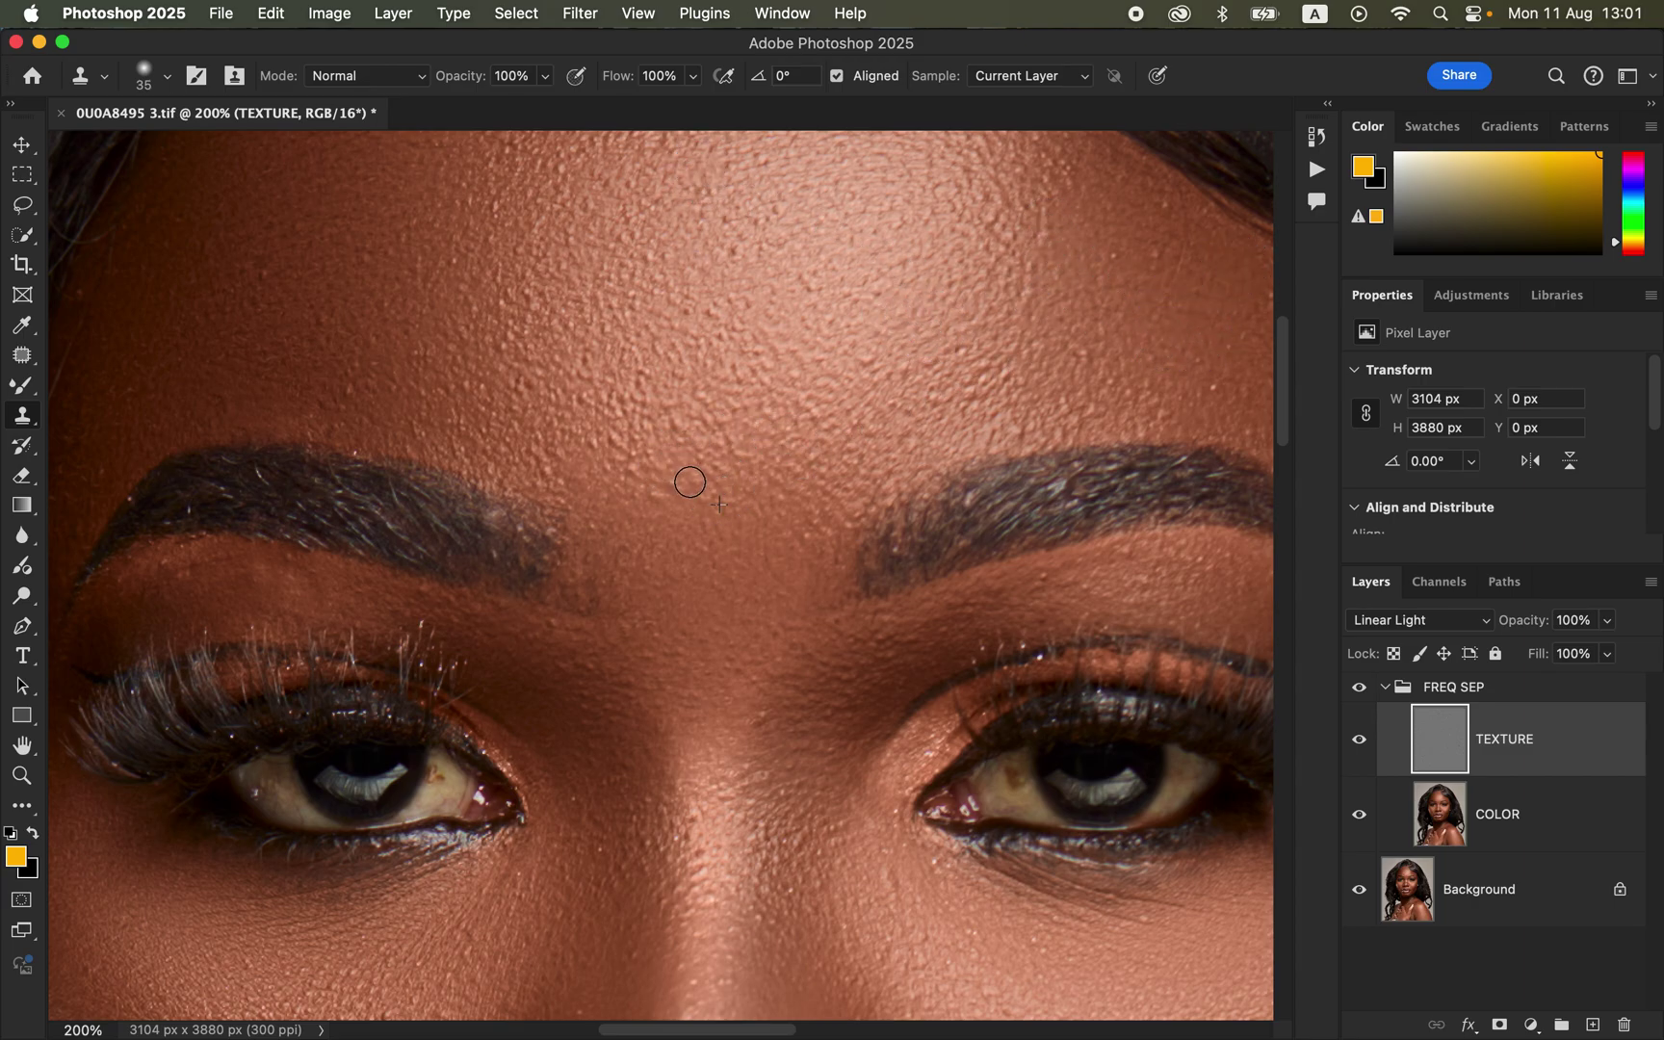
drag(637, 431, 614, 444)
key(super+z)
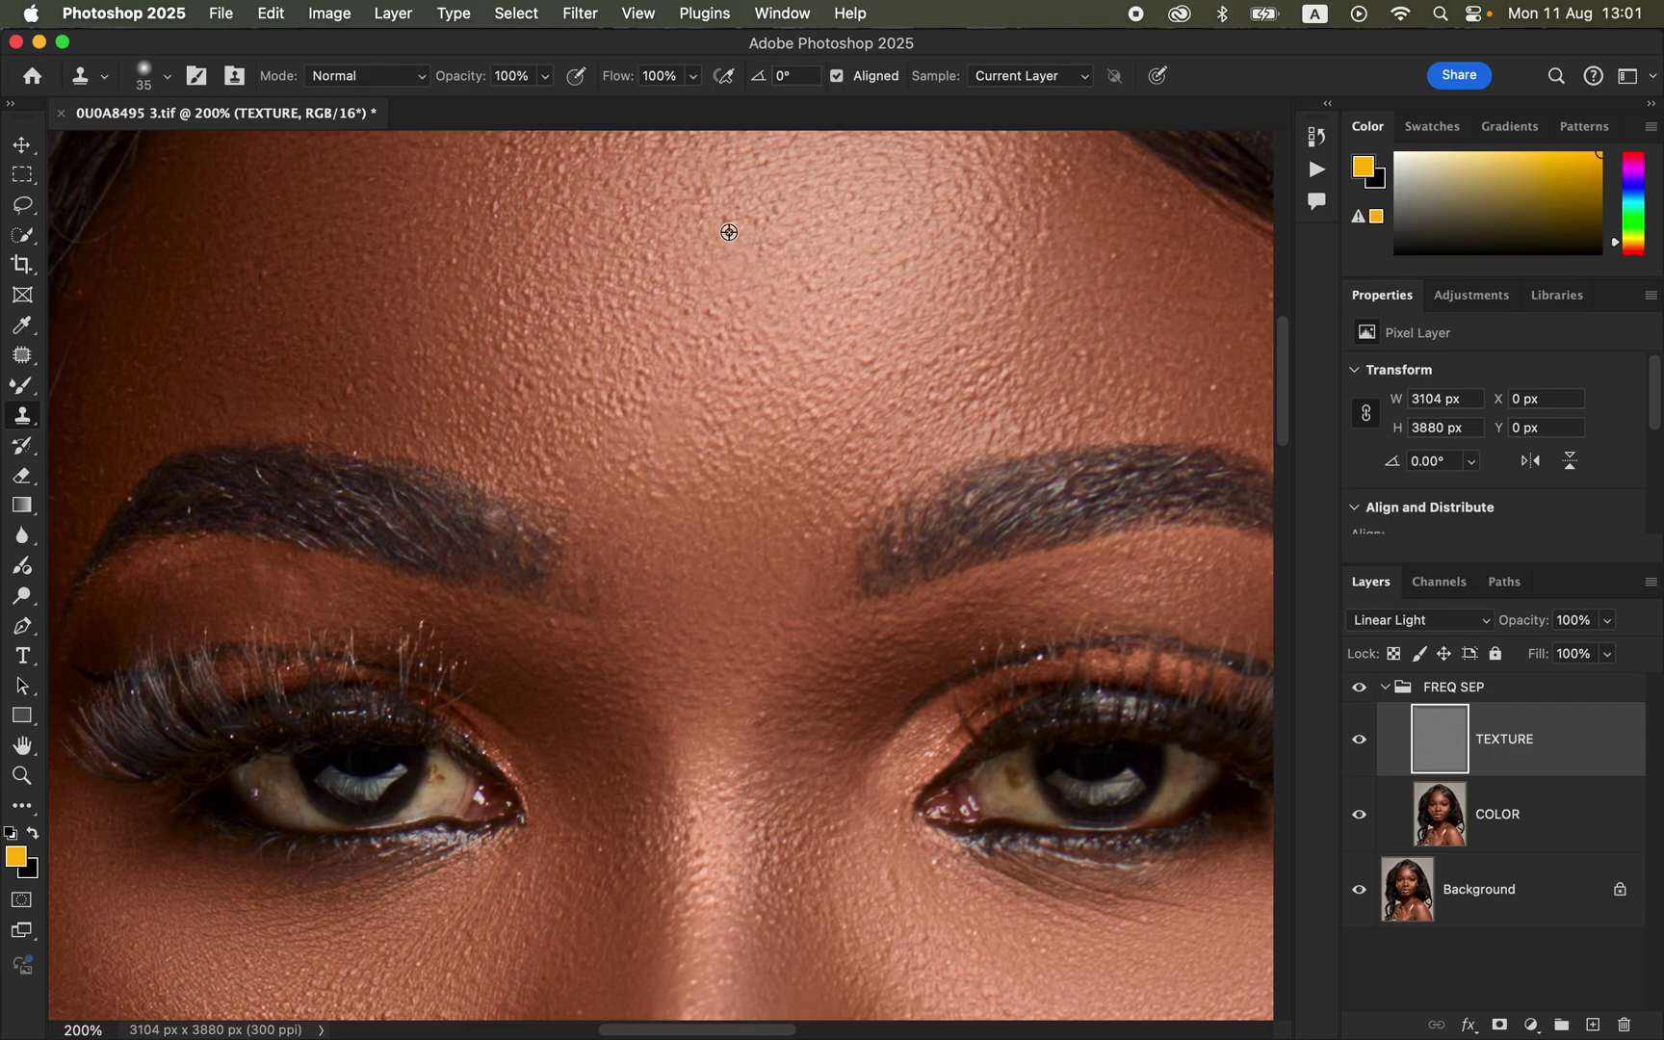
Clone forehead skin texture along the hairline at the temple opposite the earring side
scroll(866, 462, up, 5)
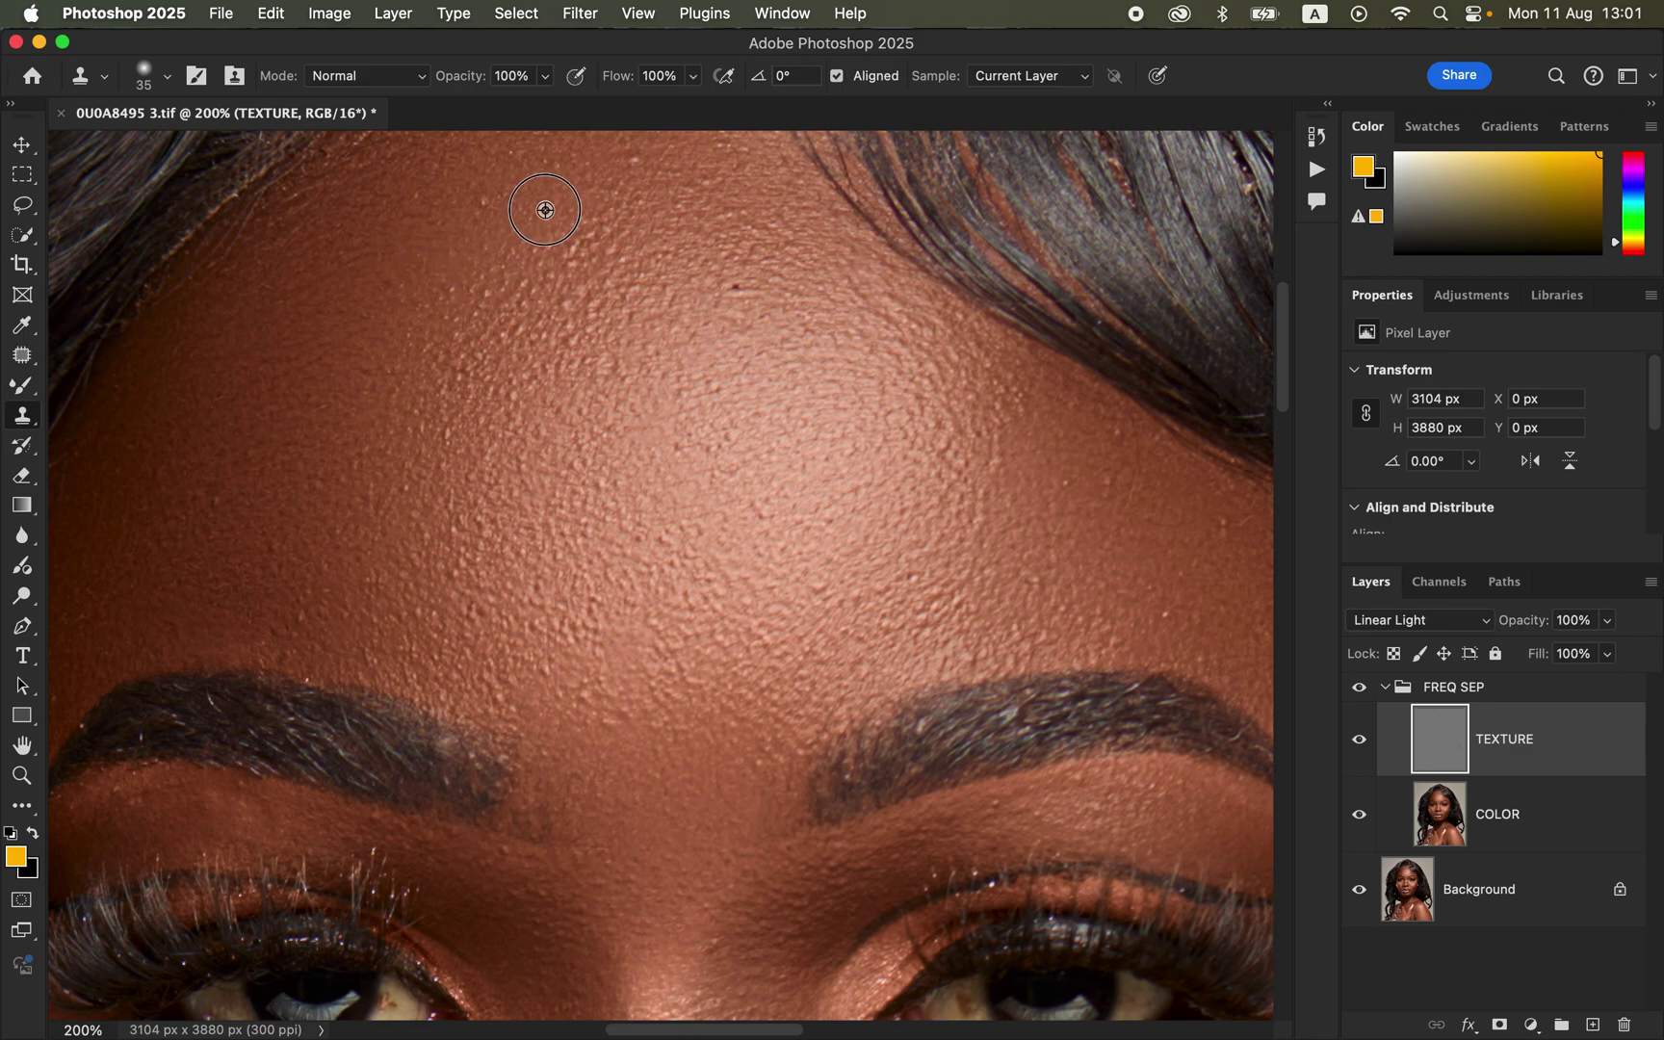
scroll(583, 260, up, 5)
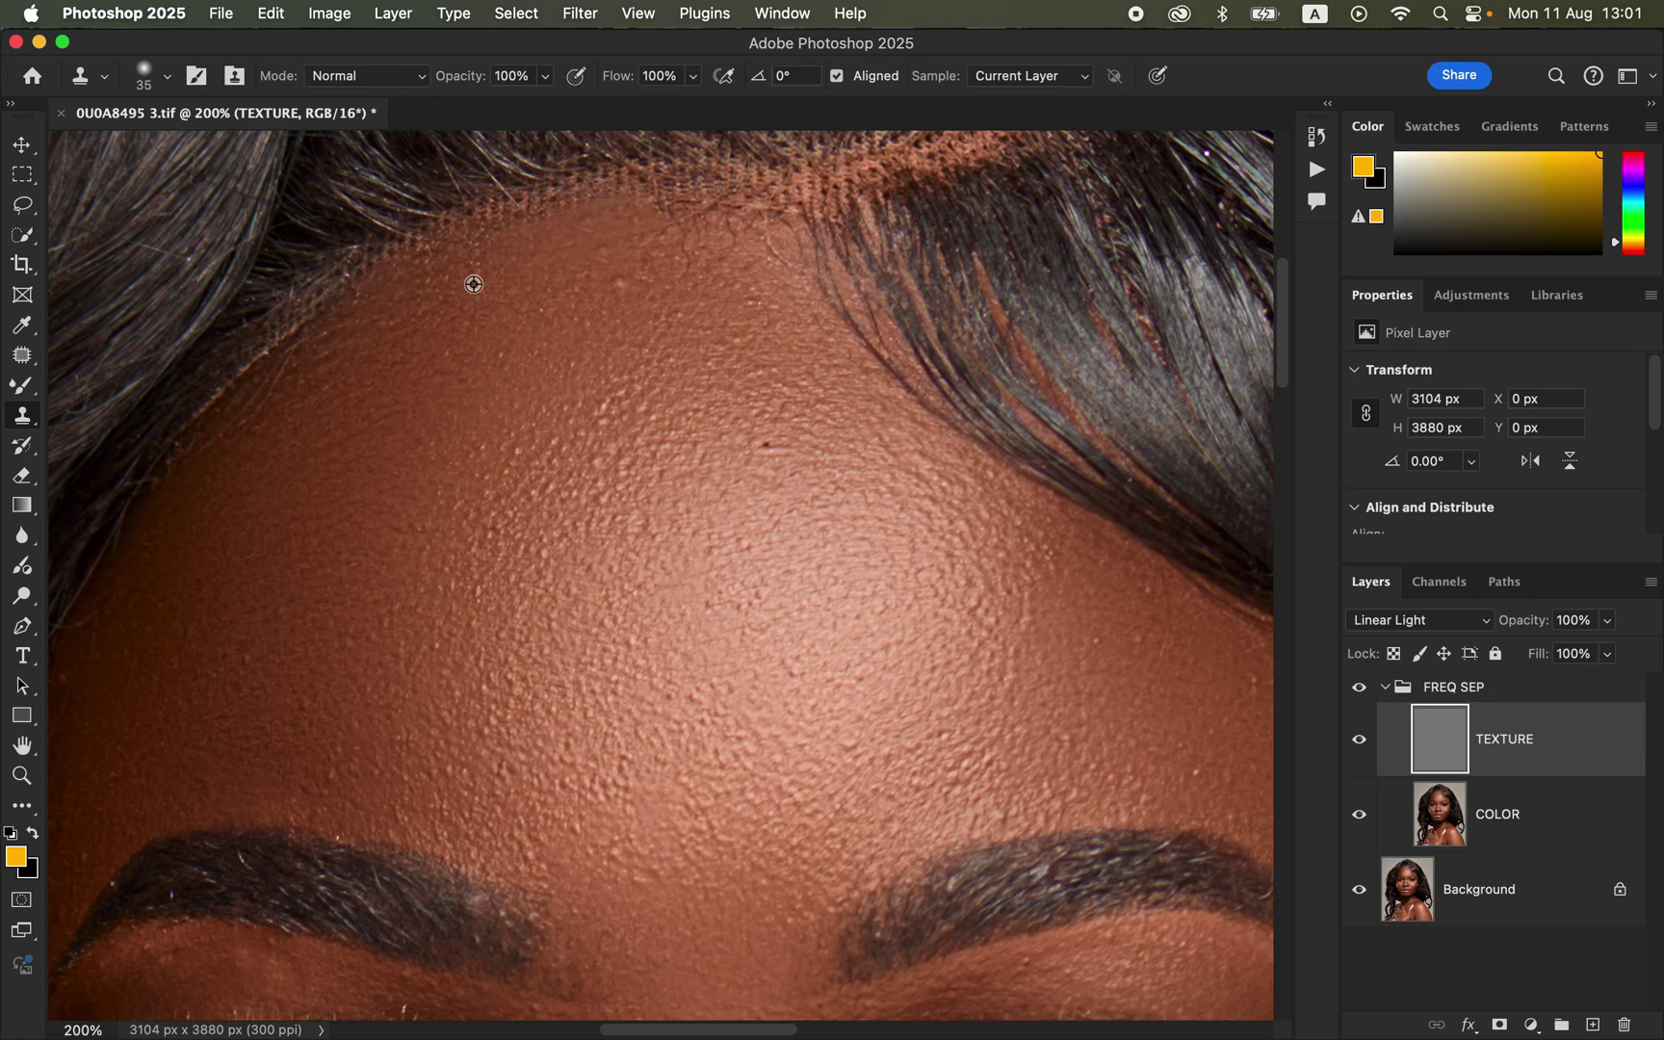
mouse_move(330, 317)
mouse_down()
mouse_move(242, 364)
mouse_move(248, 378)
mouse_up()
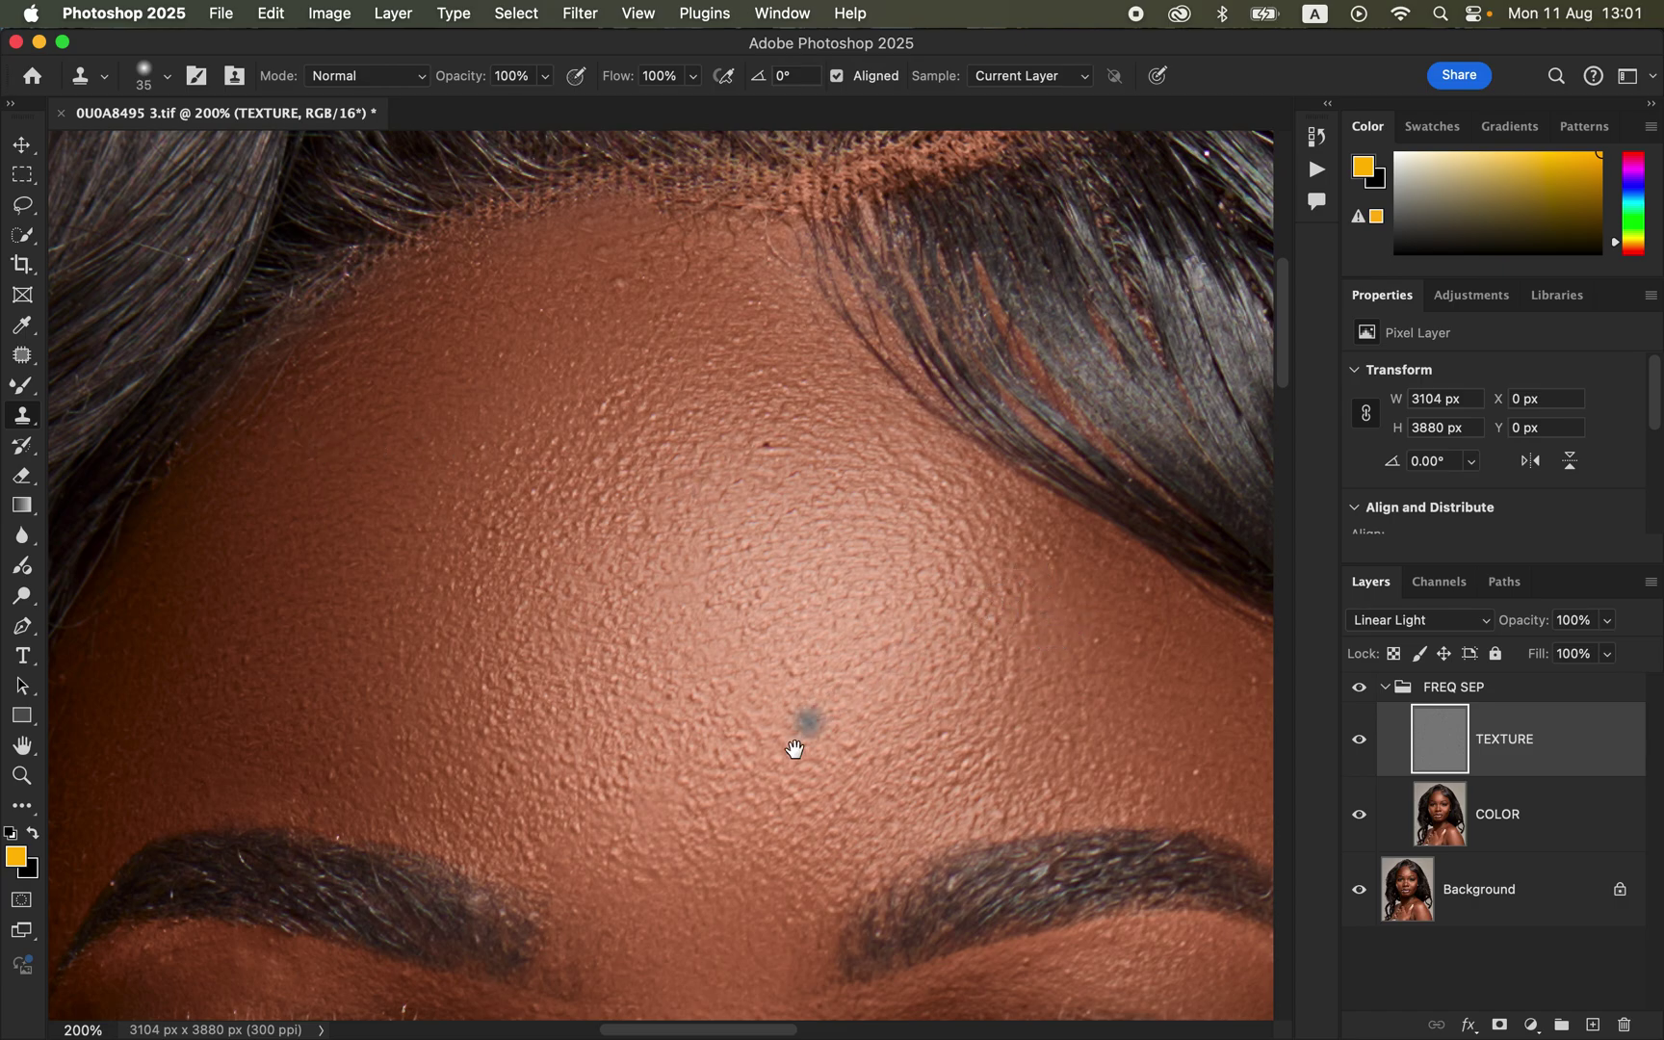
Clone away the stray hairs and bumps along the jaw edge below the earring
drag(792, 750, 785, 368)
scroll(785, 368, down, 10)
scroll(783, 412, right, 5)
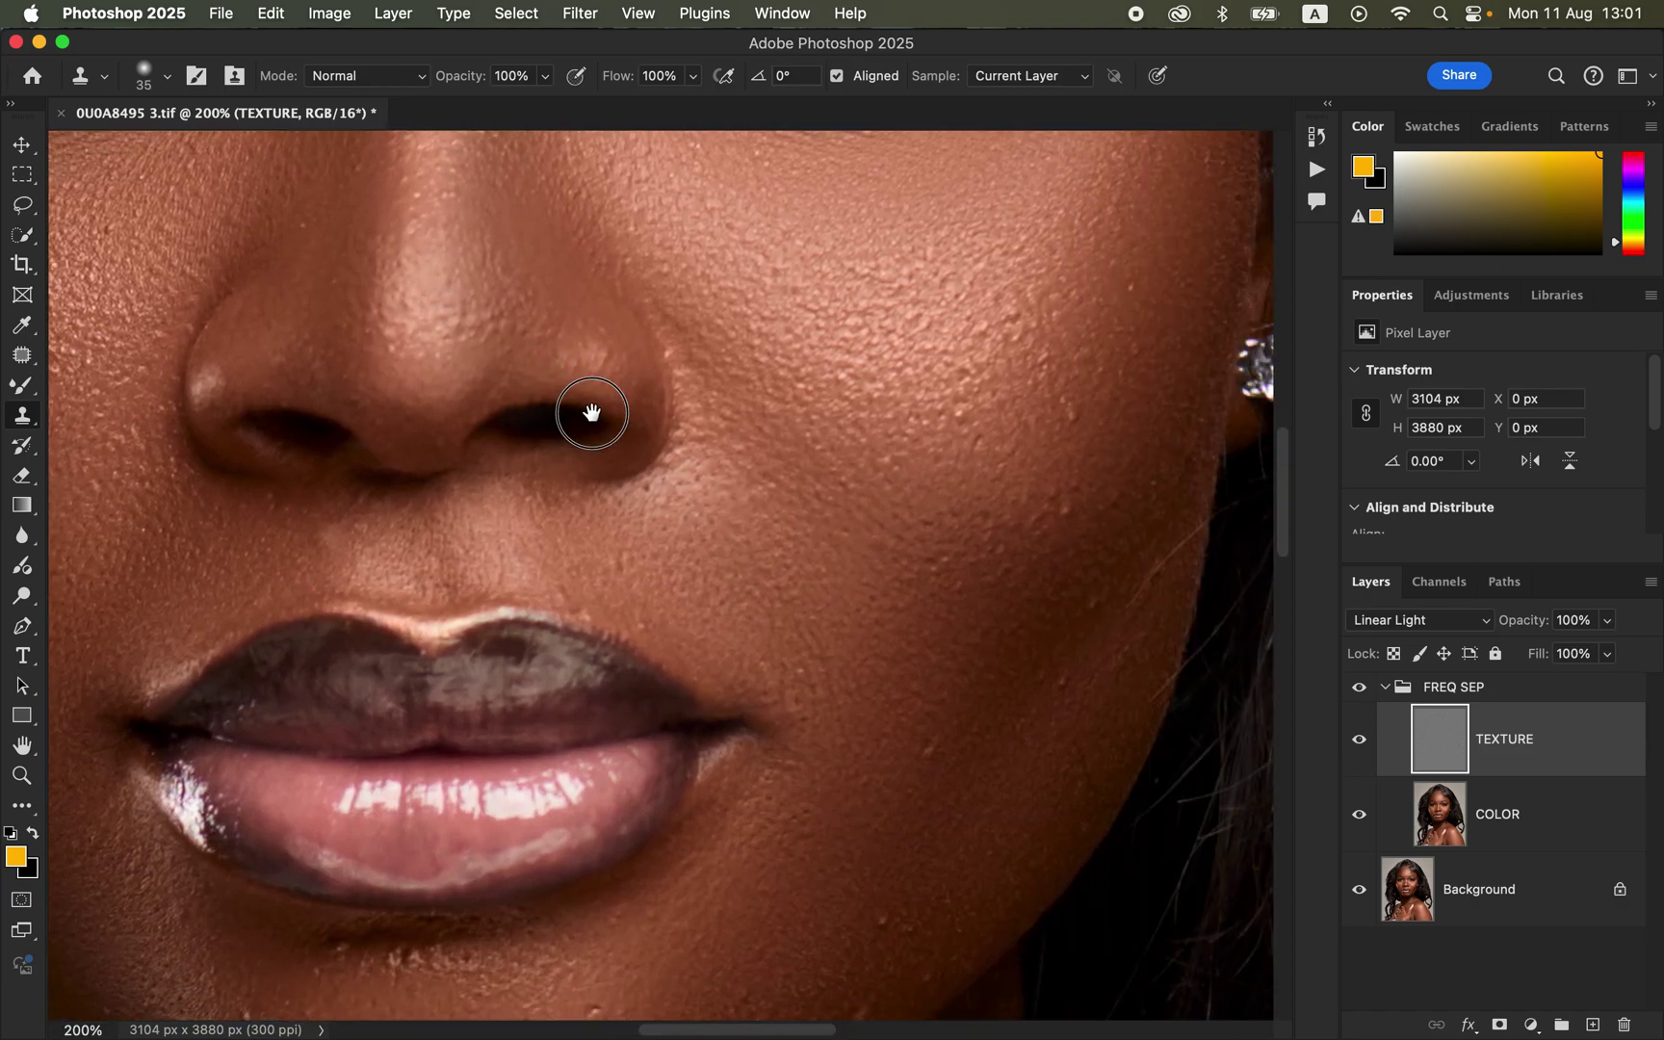
scroll(755, 453, right, 1)
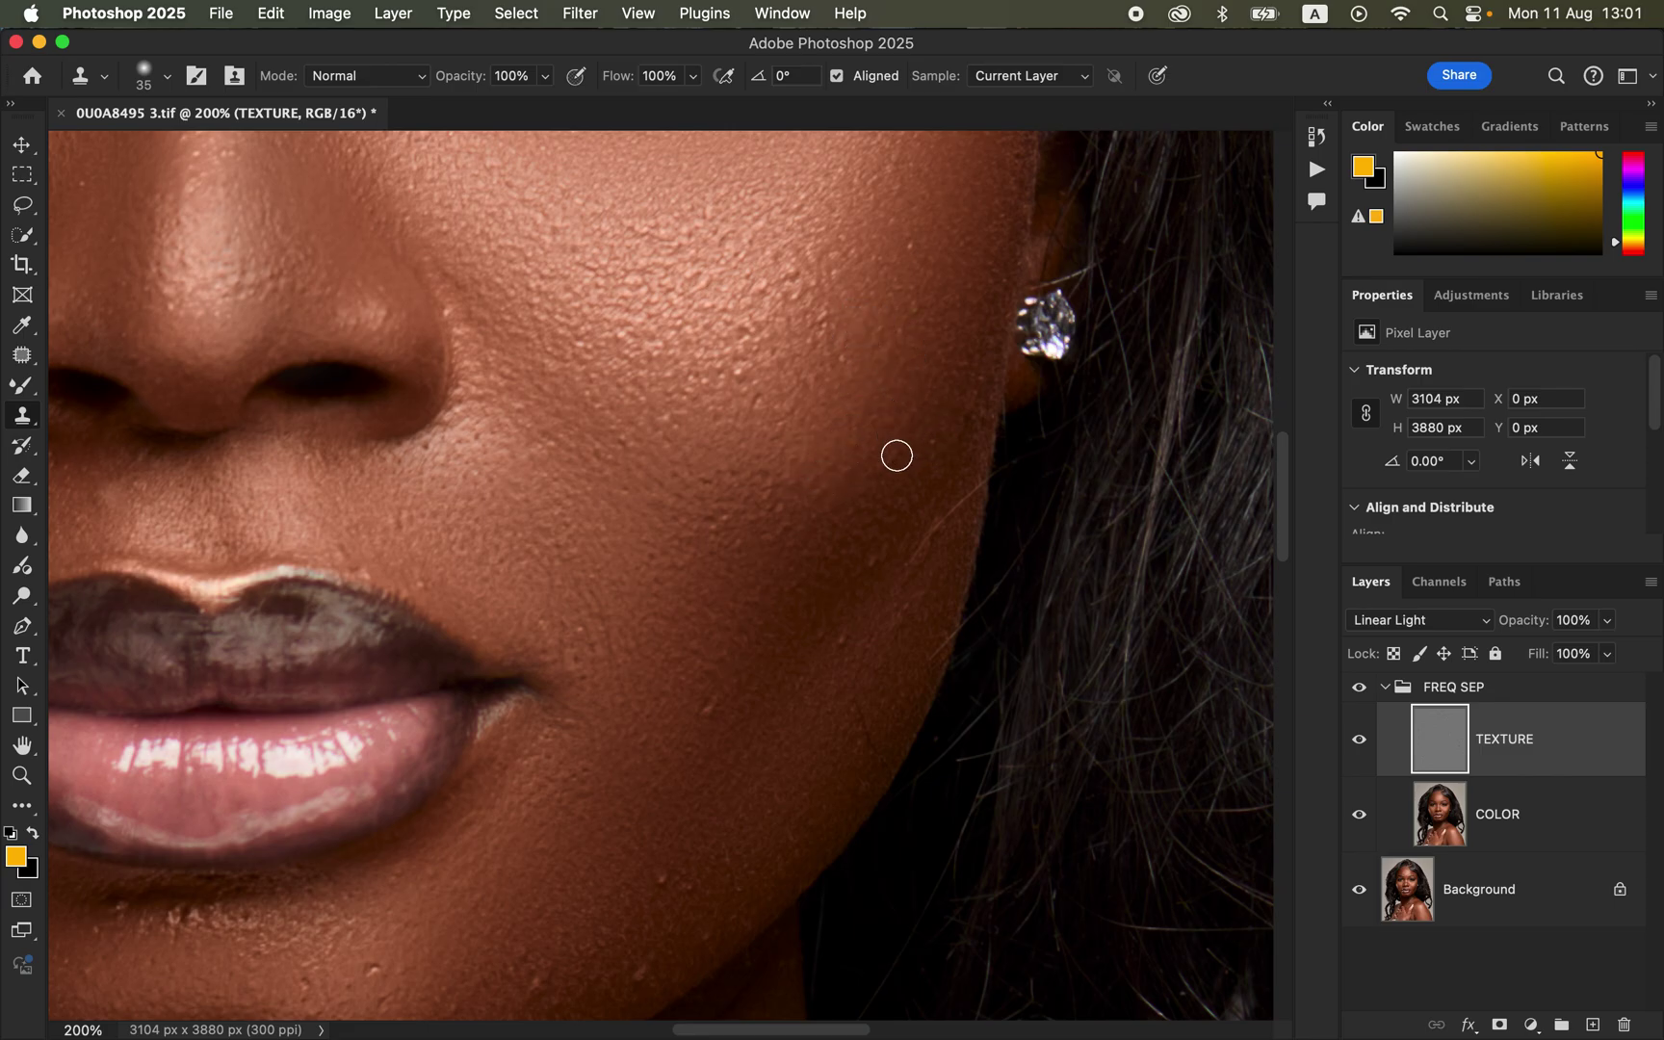
alt+click(862, 689)
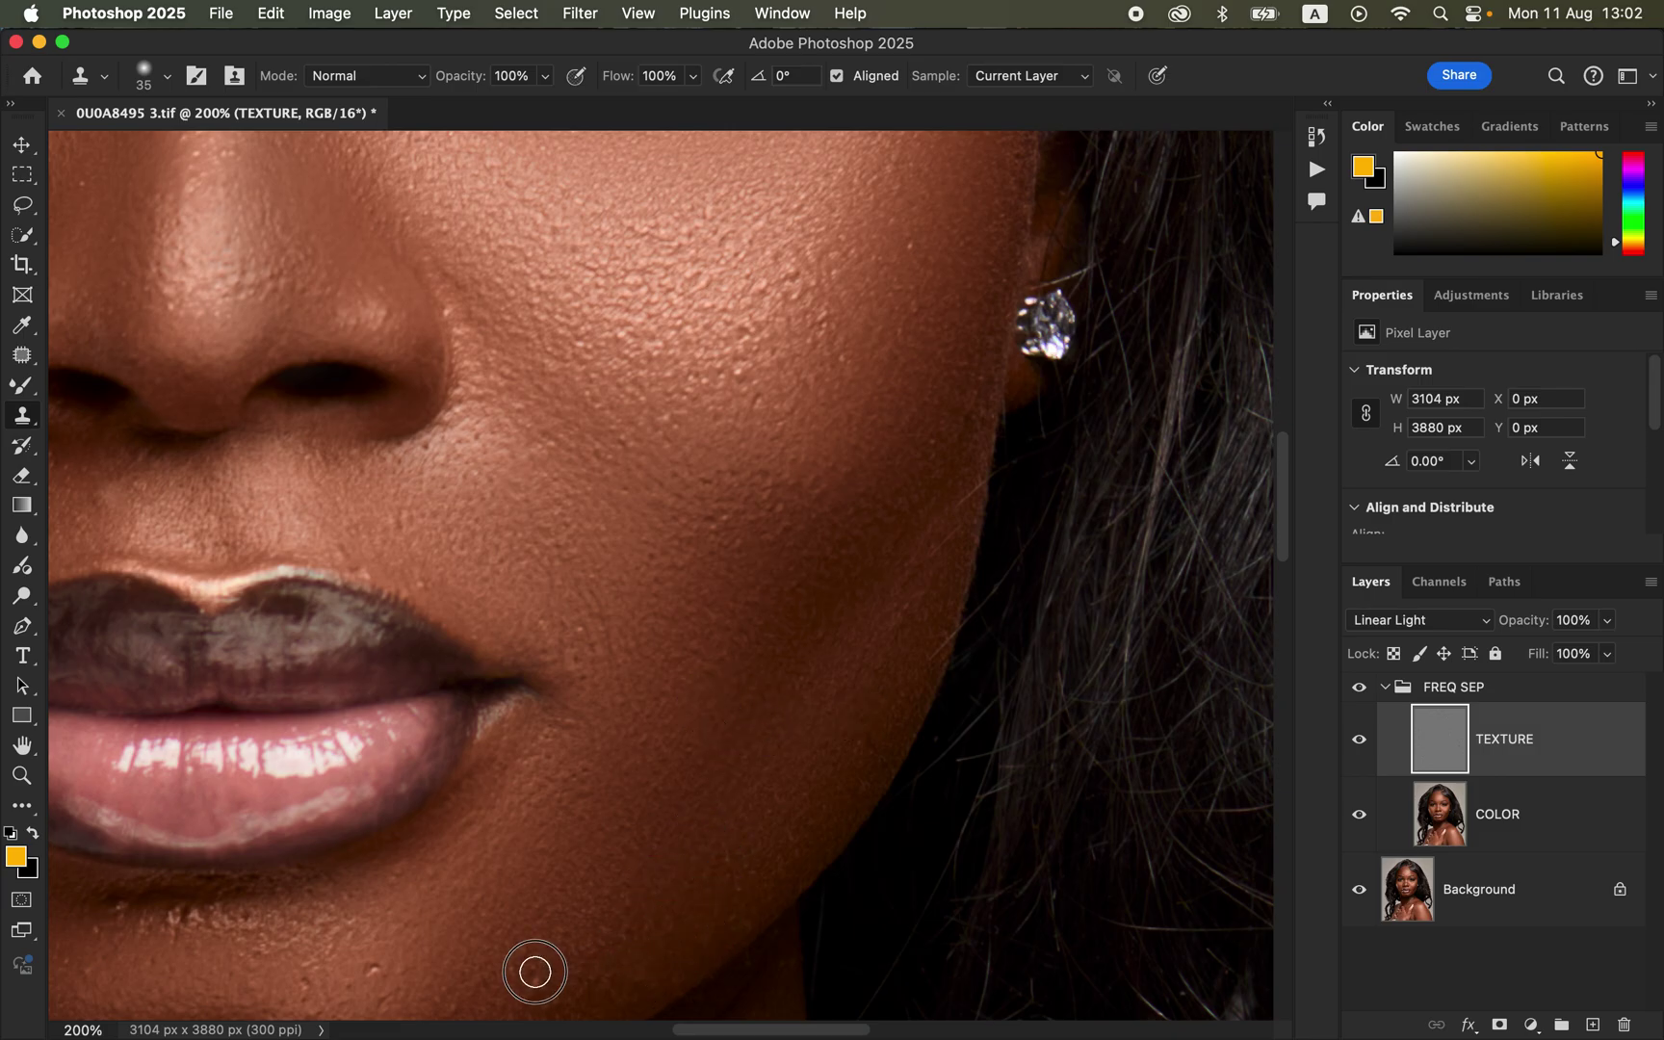
Clone smooth skin texture over the bumps on the chin below the lower lip
scroll(706, 807, down, 5)
scroll(706, 807, left, 6)
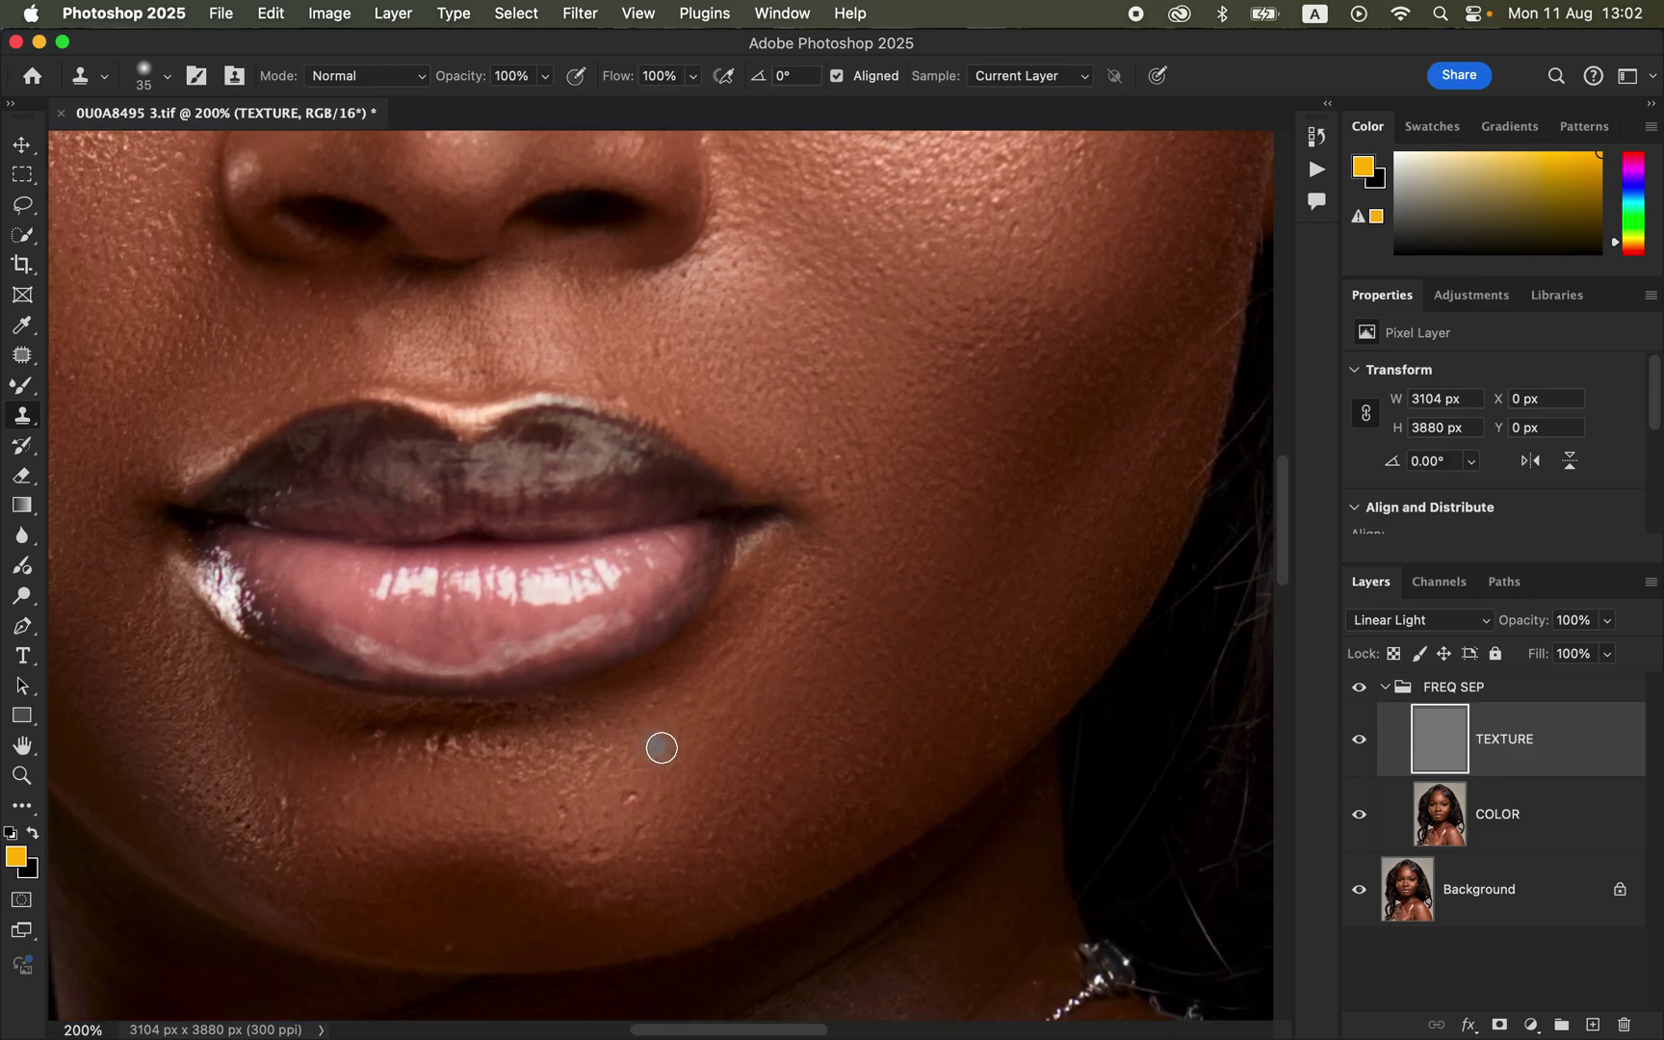
alt+click(675, 800)
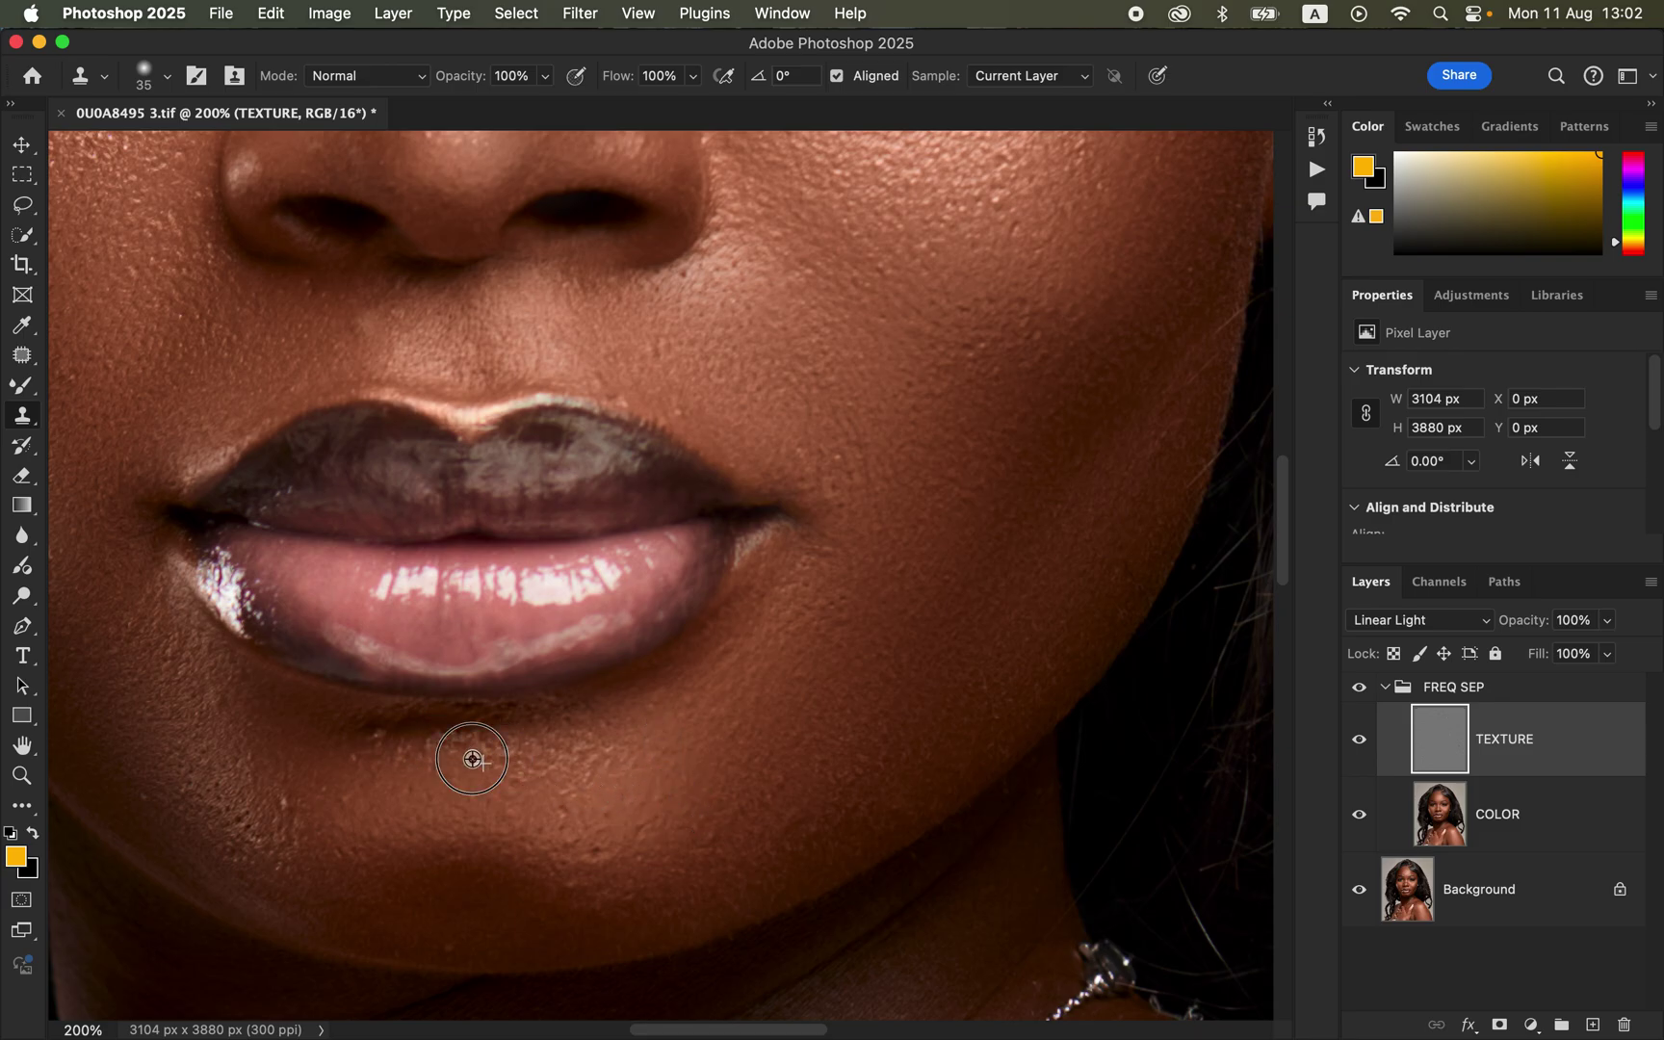
mouse_move(356, 817)
mouse_down()
mouse_move(278, 809)
mouse_move(230, 843)
mouse_up()
drag(486, 932, 575, 884)
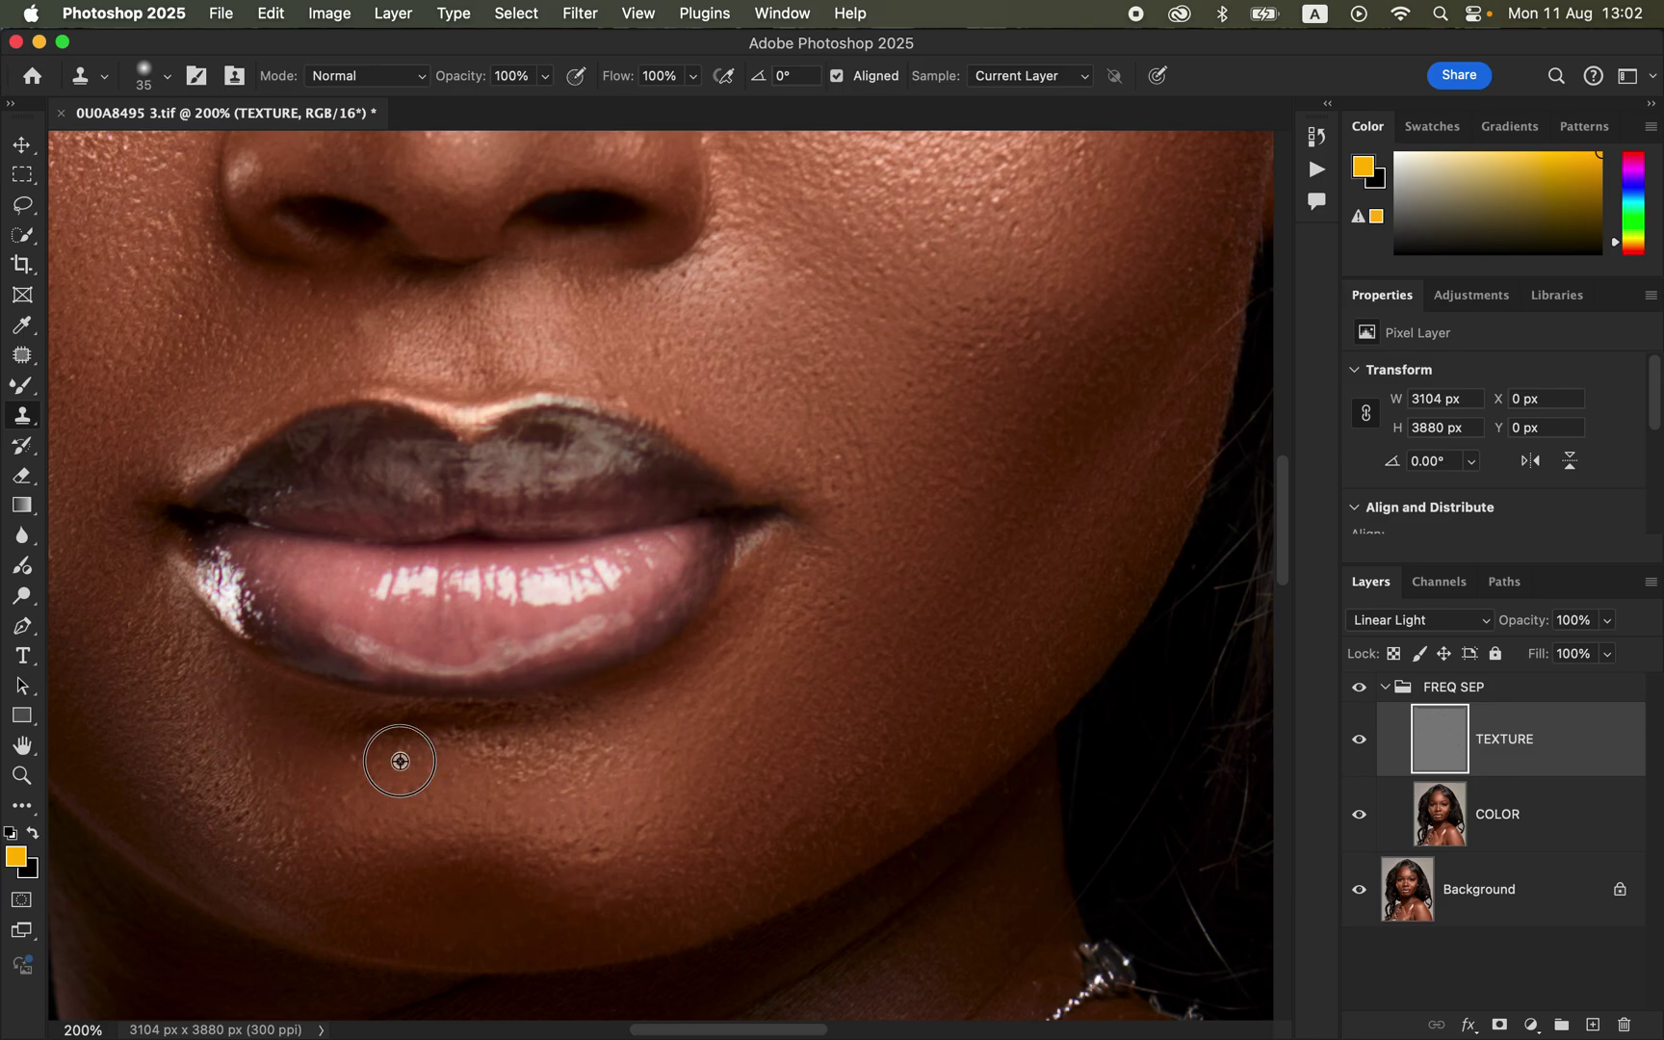
Clone out a raised bump on the highlighted cheek on the earring side of the nose
key(super+minus)
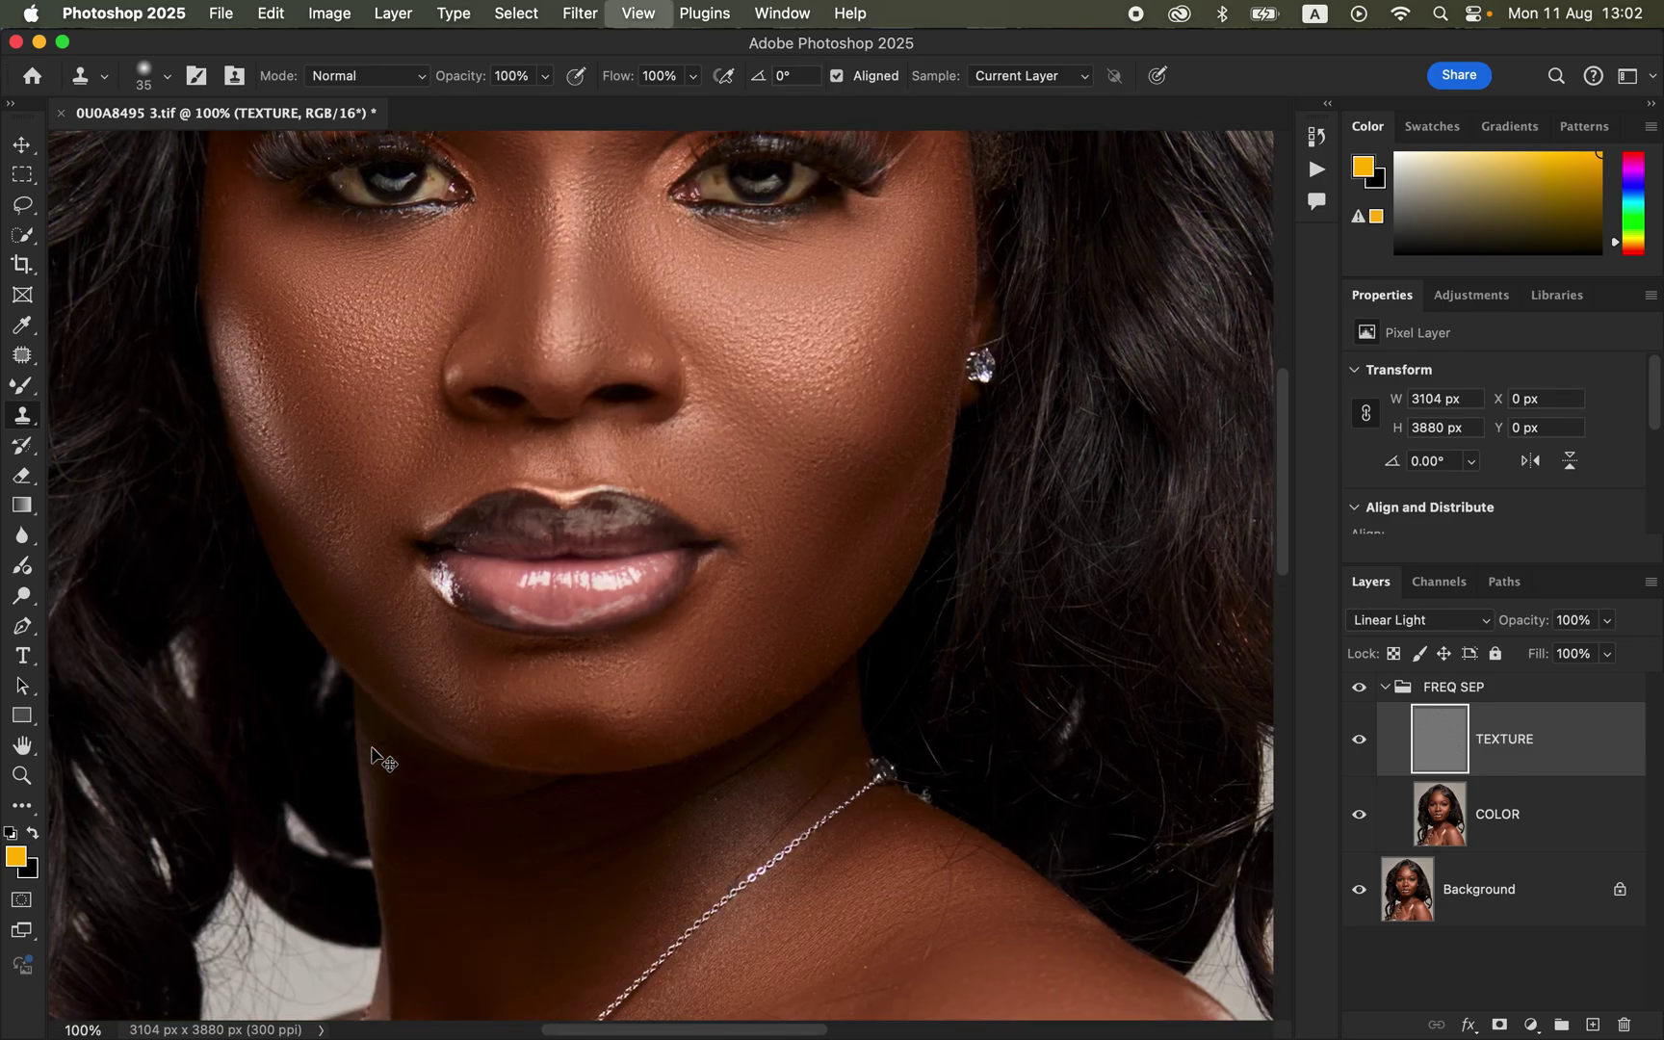
key(super+minus)
key(super+equal)
key(super+equal)
scroll(554, 620, up, 5)
scroll(554, 620, left, 3)
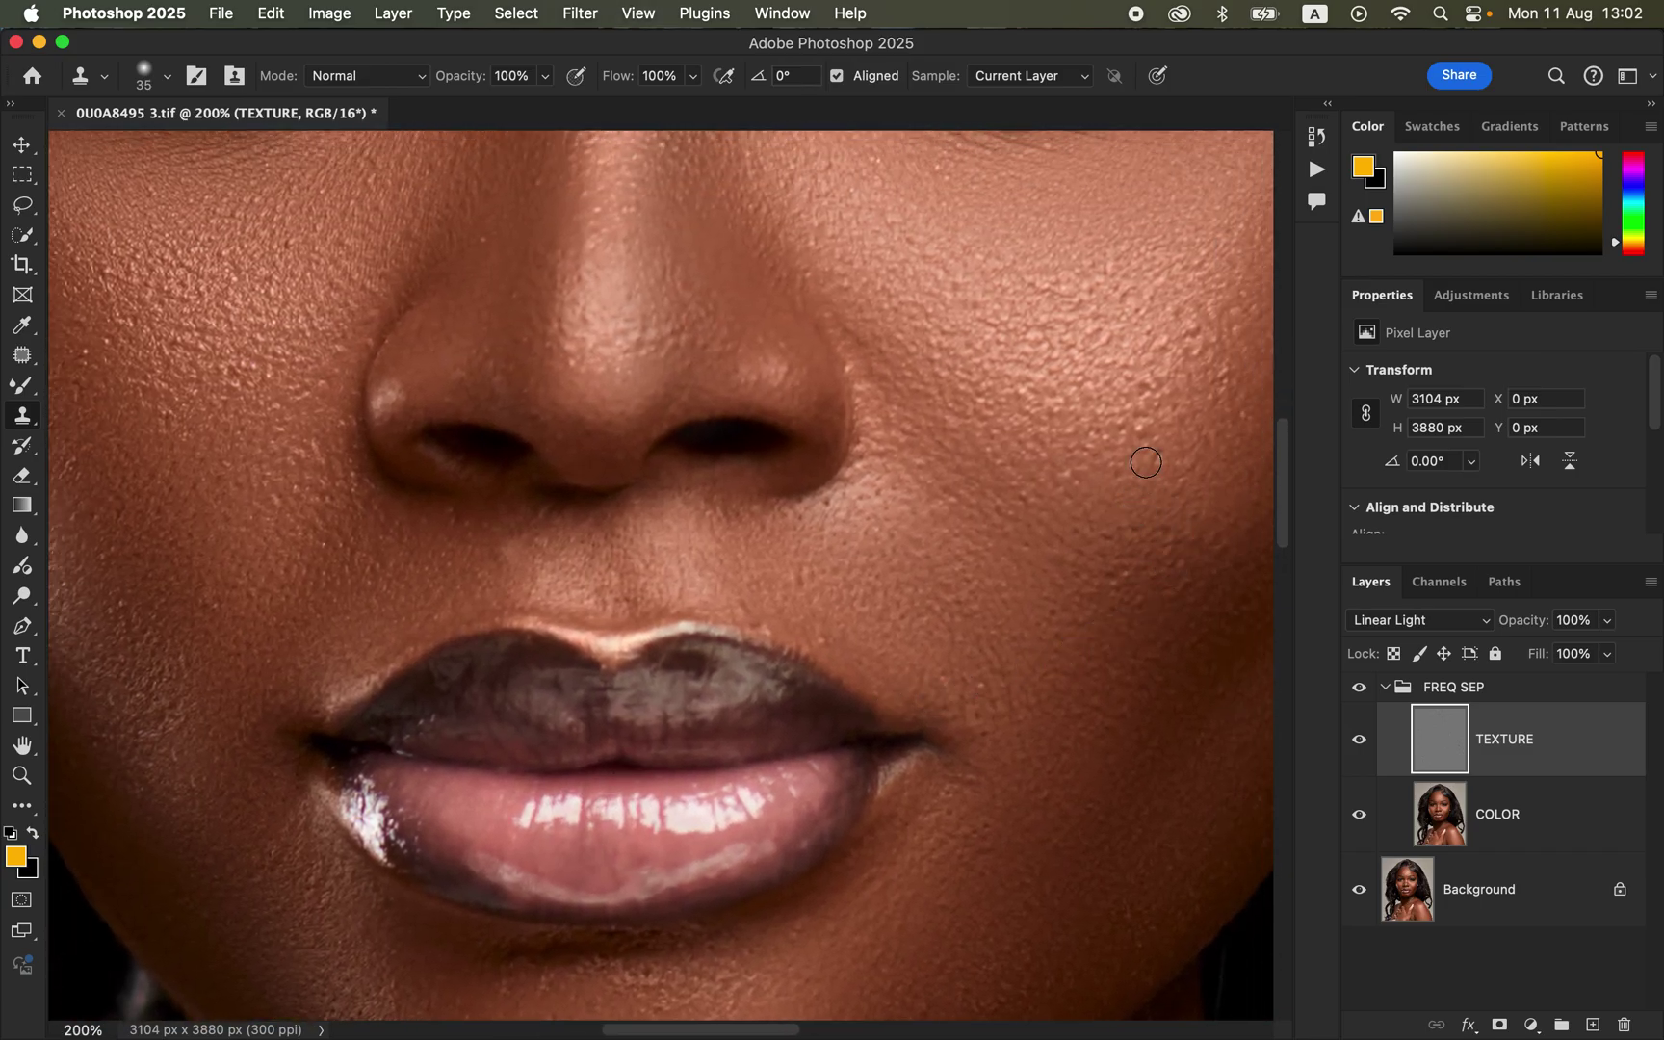
click(1154, 390)
Clone smoother texture over the rough skin along the shiny outer edge of the cheek opposite the earring
scroll(453, 520, left, 6)
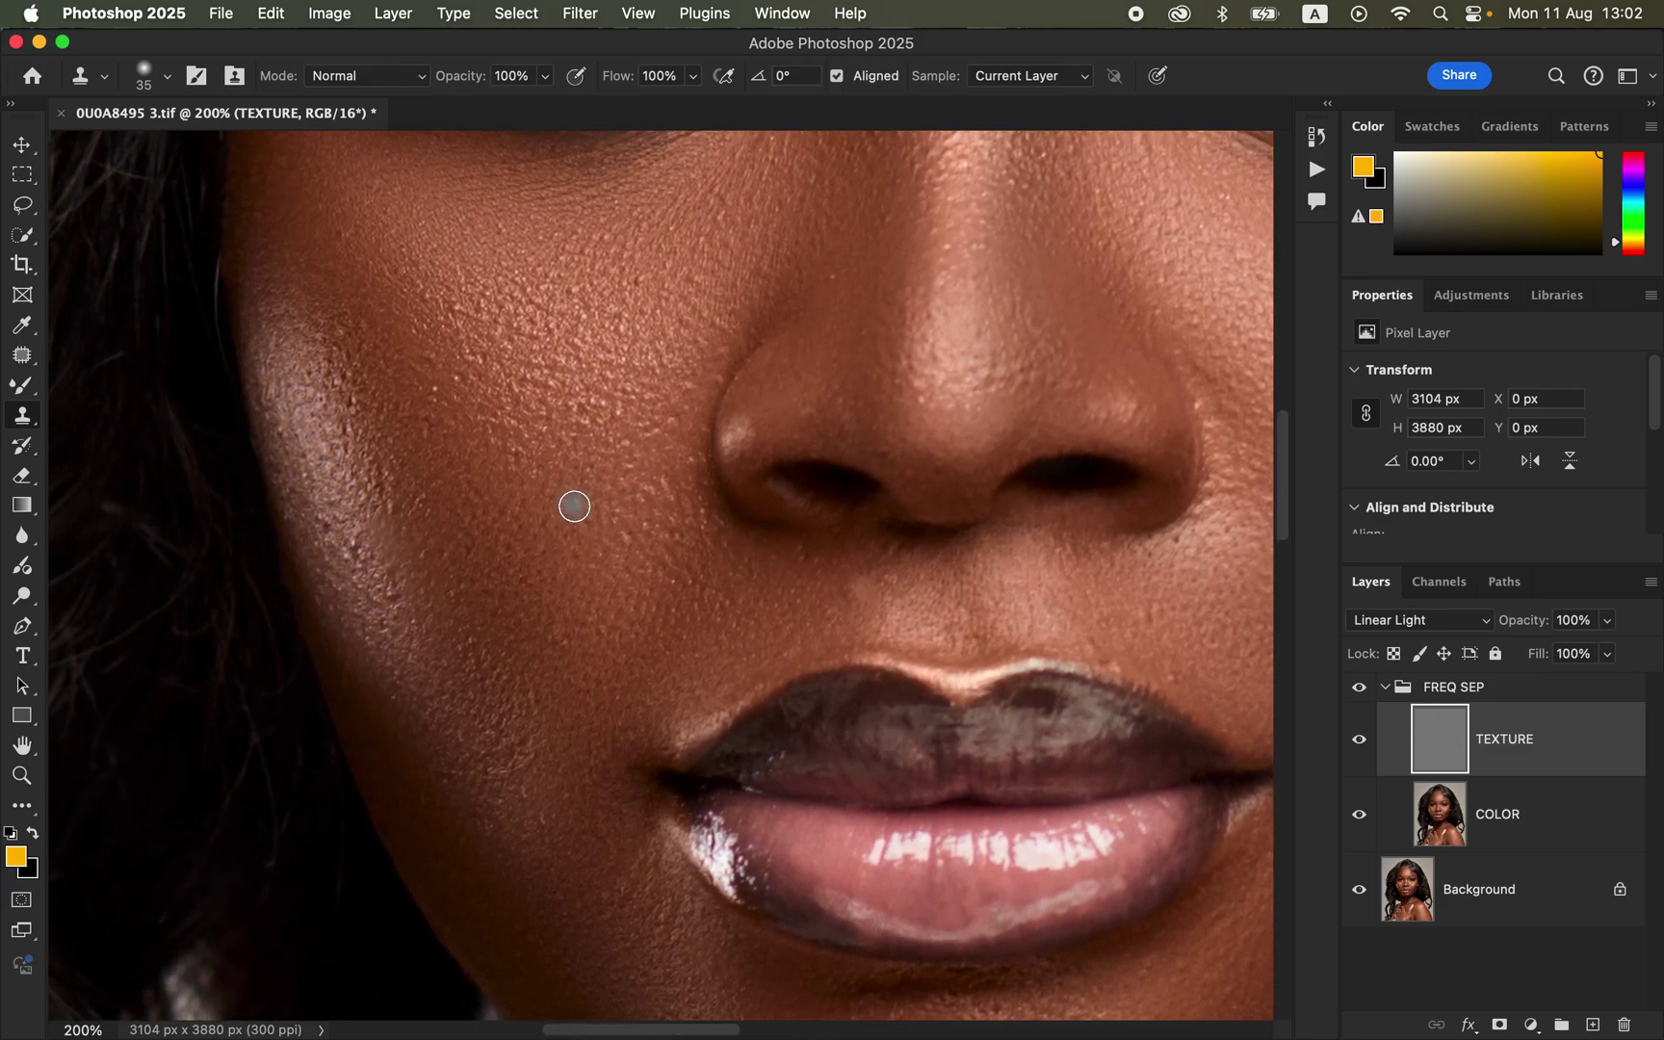
scroll(563, 544, up, 3)
scroll(563, 544, left, 2)
scroll(597, 530, down, 4)
scroll(636, 507, left, 4)
scroll(636, 508, down, 2)
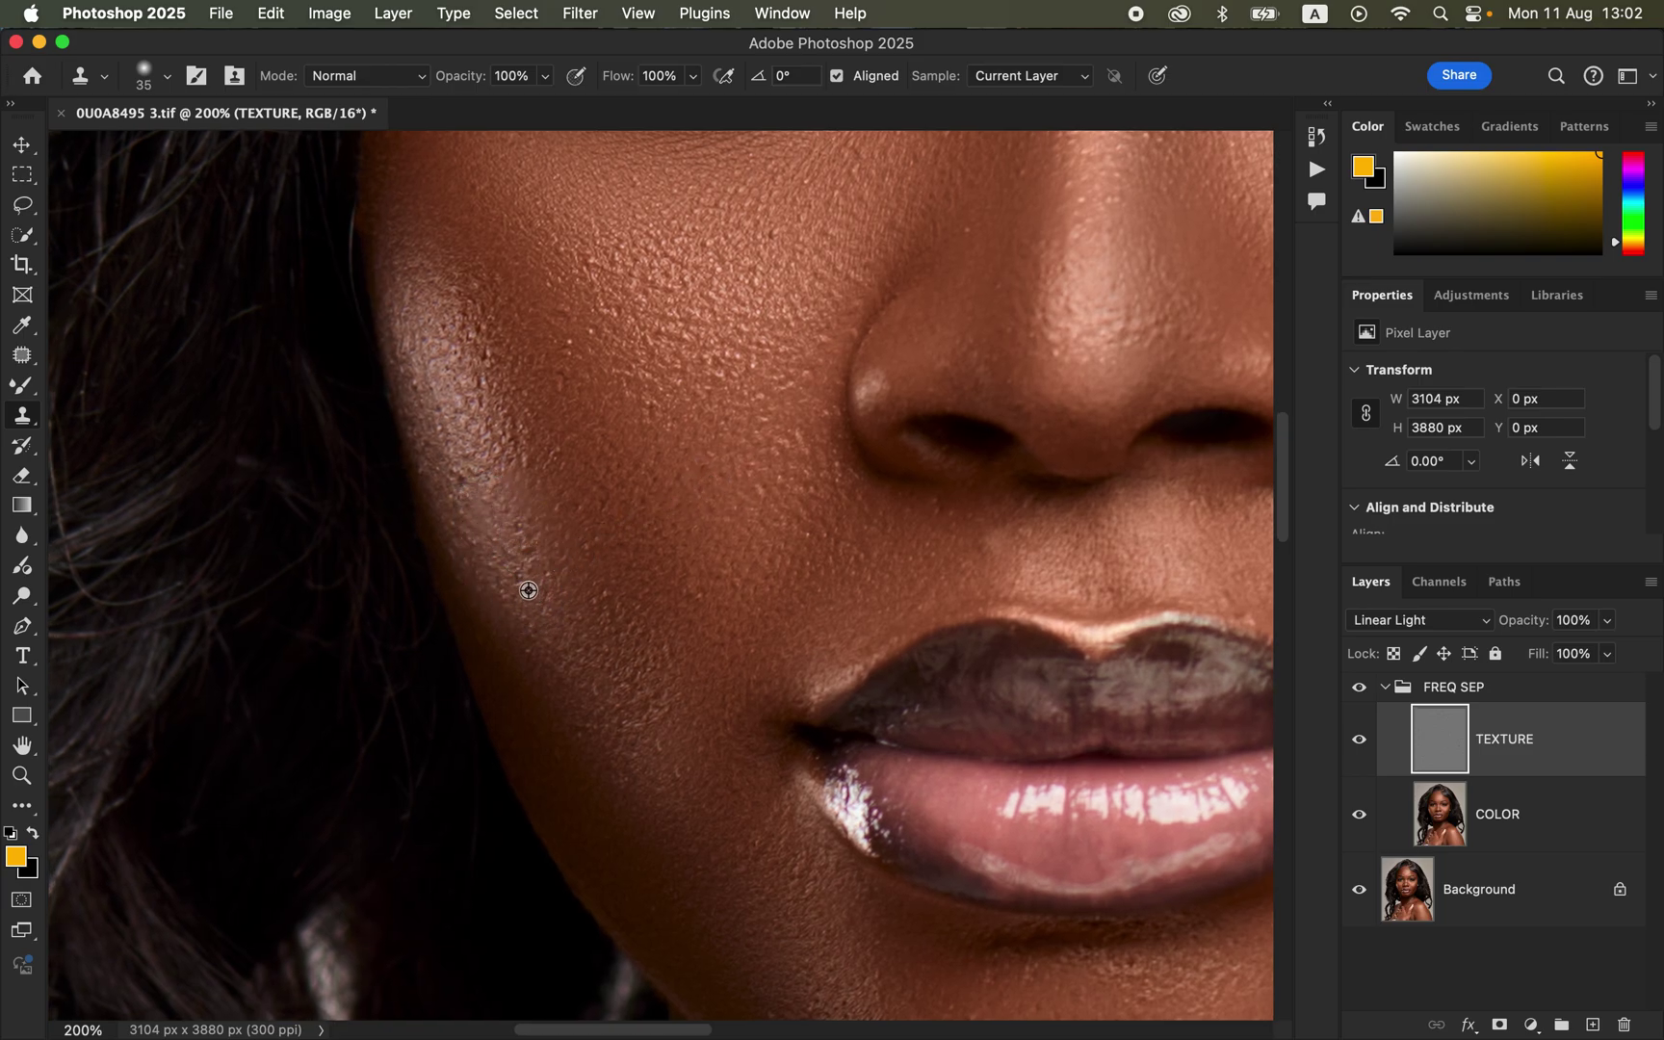
drag(480, 538, 472, 479)
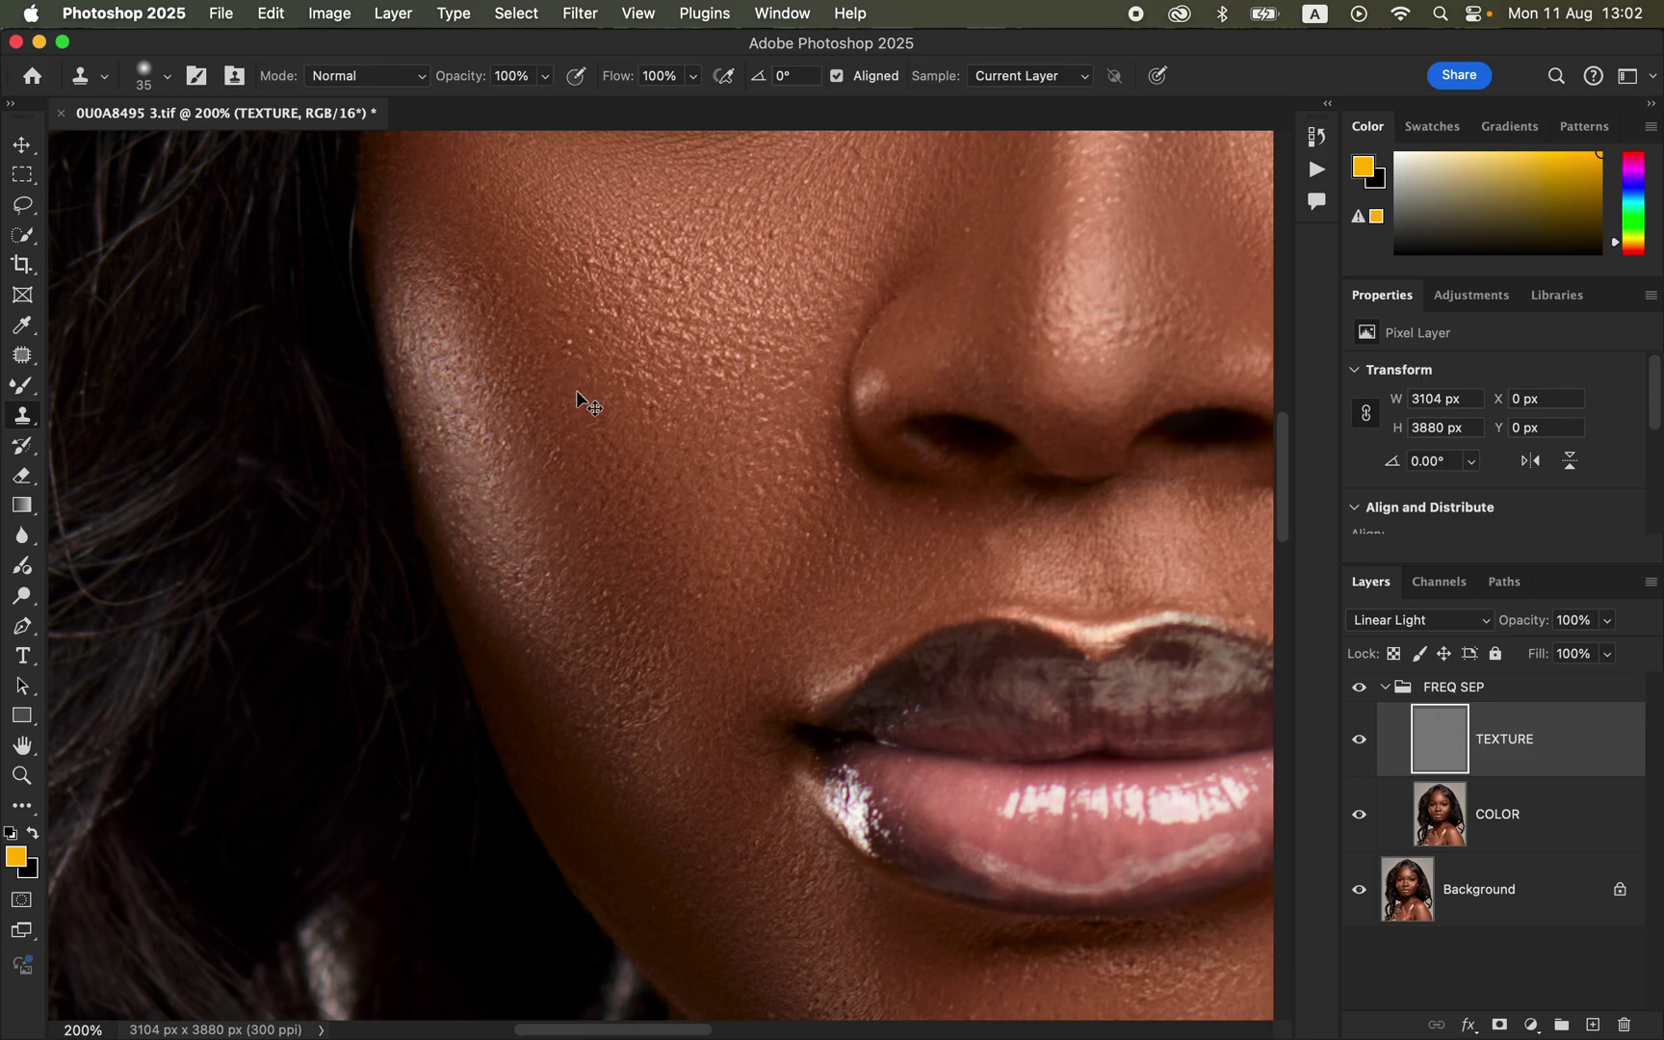
Collapse the FREQ SEP group and compare the full portrait before and after by toggling the group's visibility
key(super+minus)
key(super+minus)
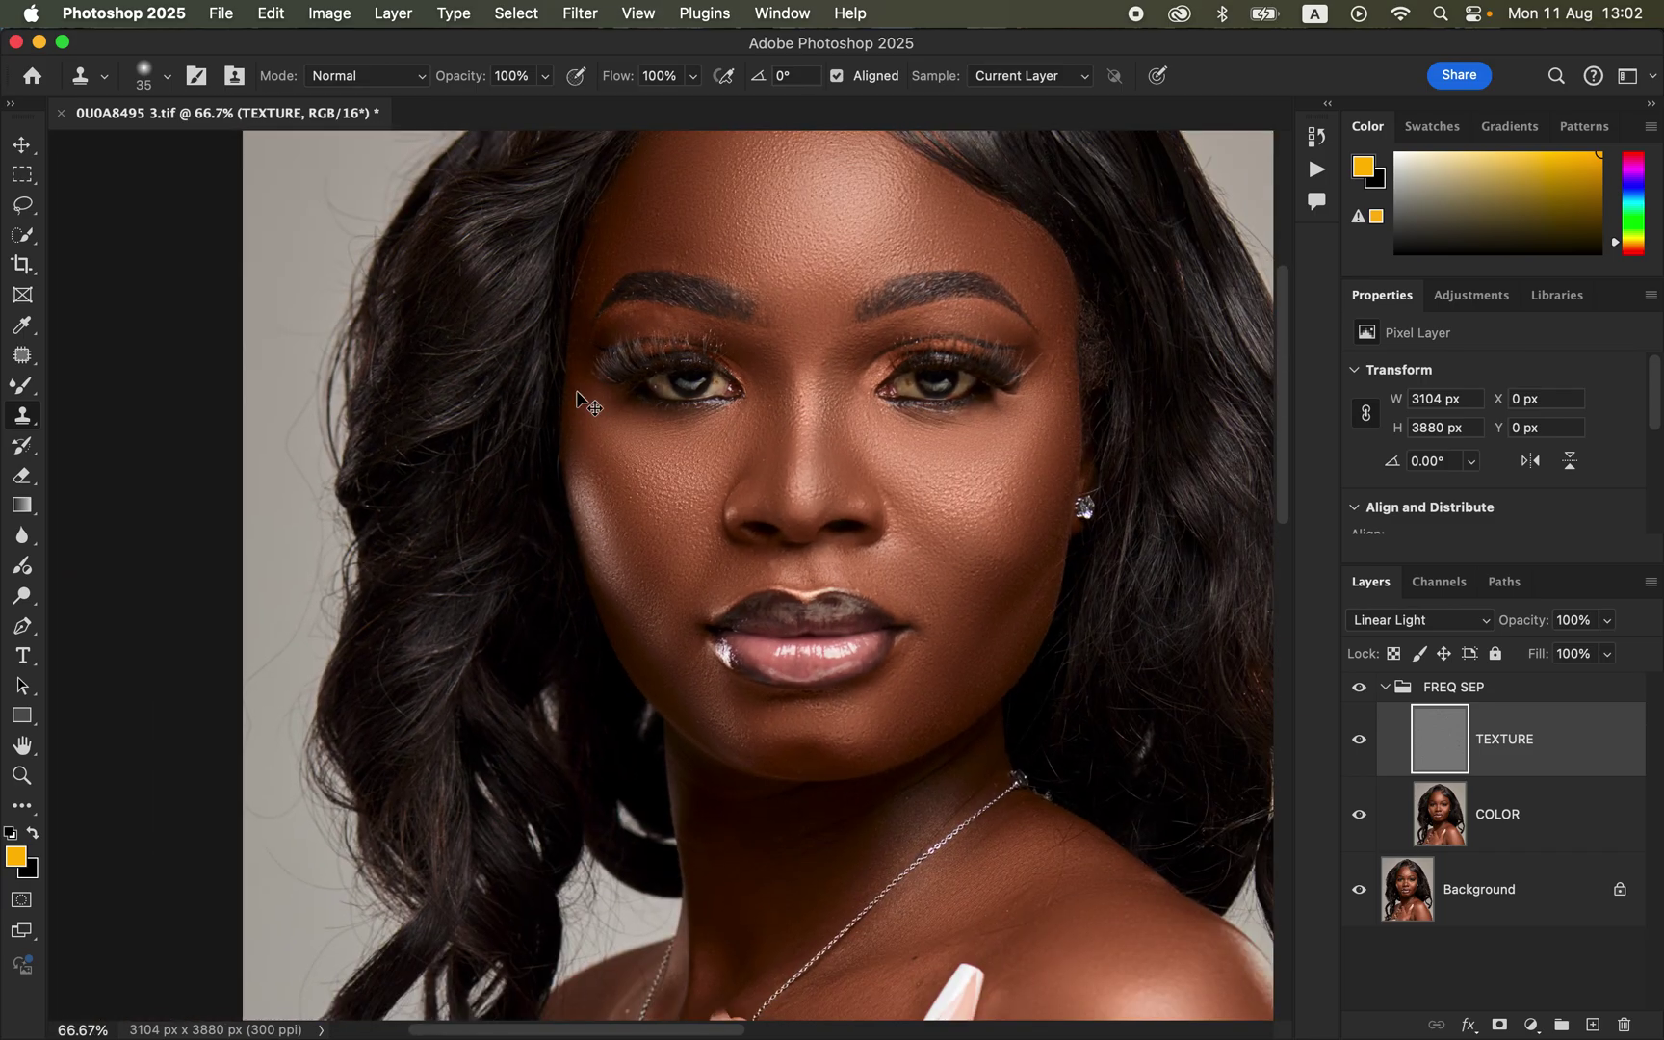
key(super+0)
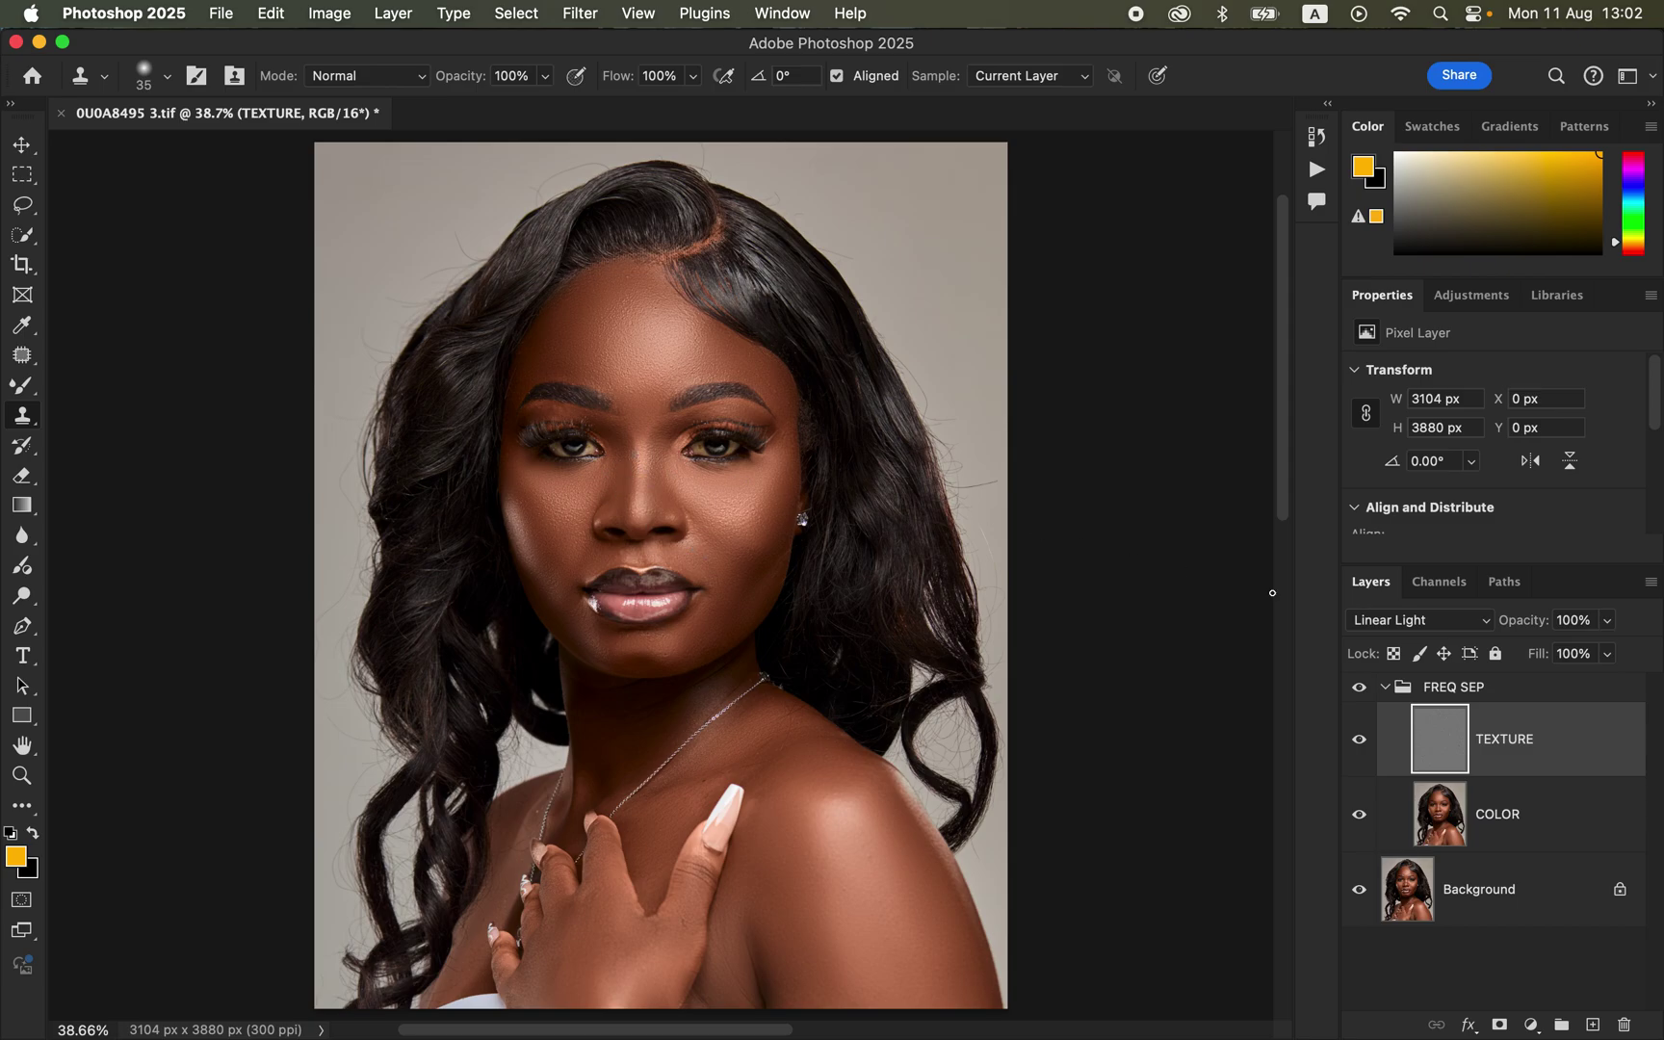
click(1386, 689)
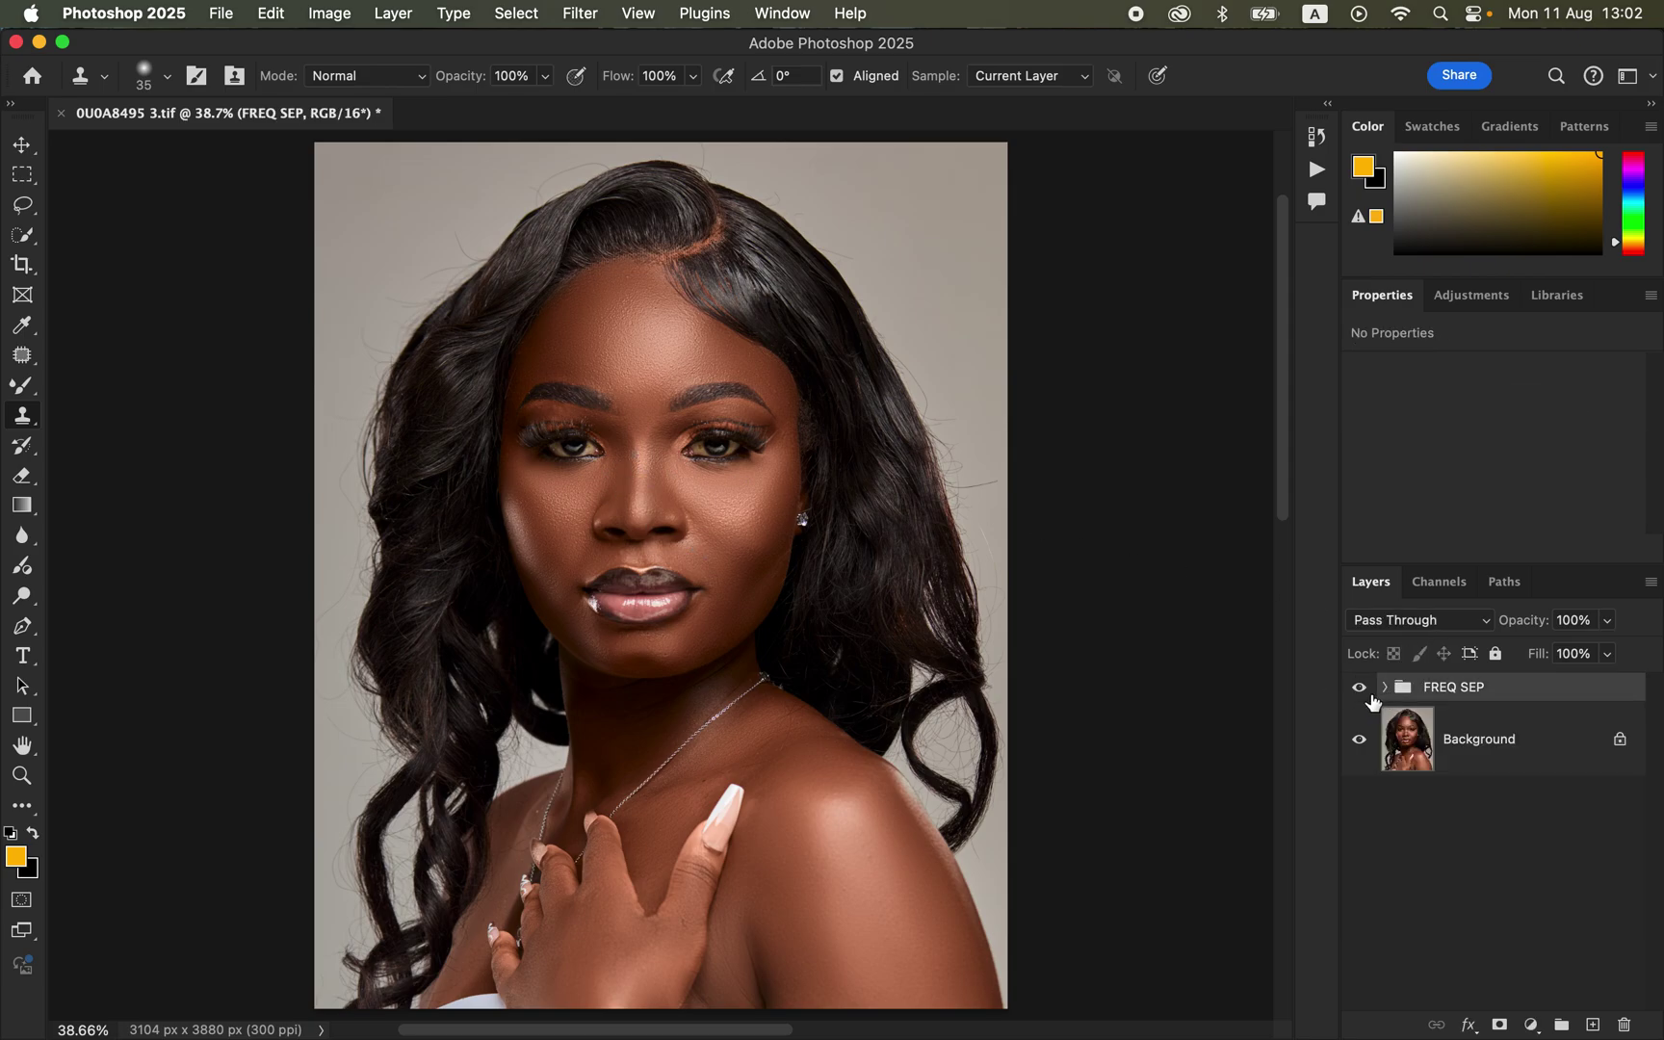
click(1358, 687)
click(1358, 687)
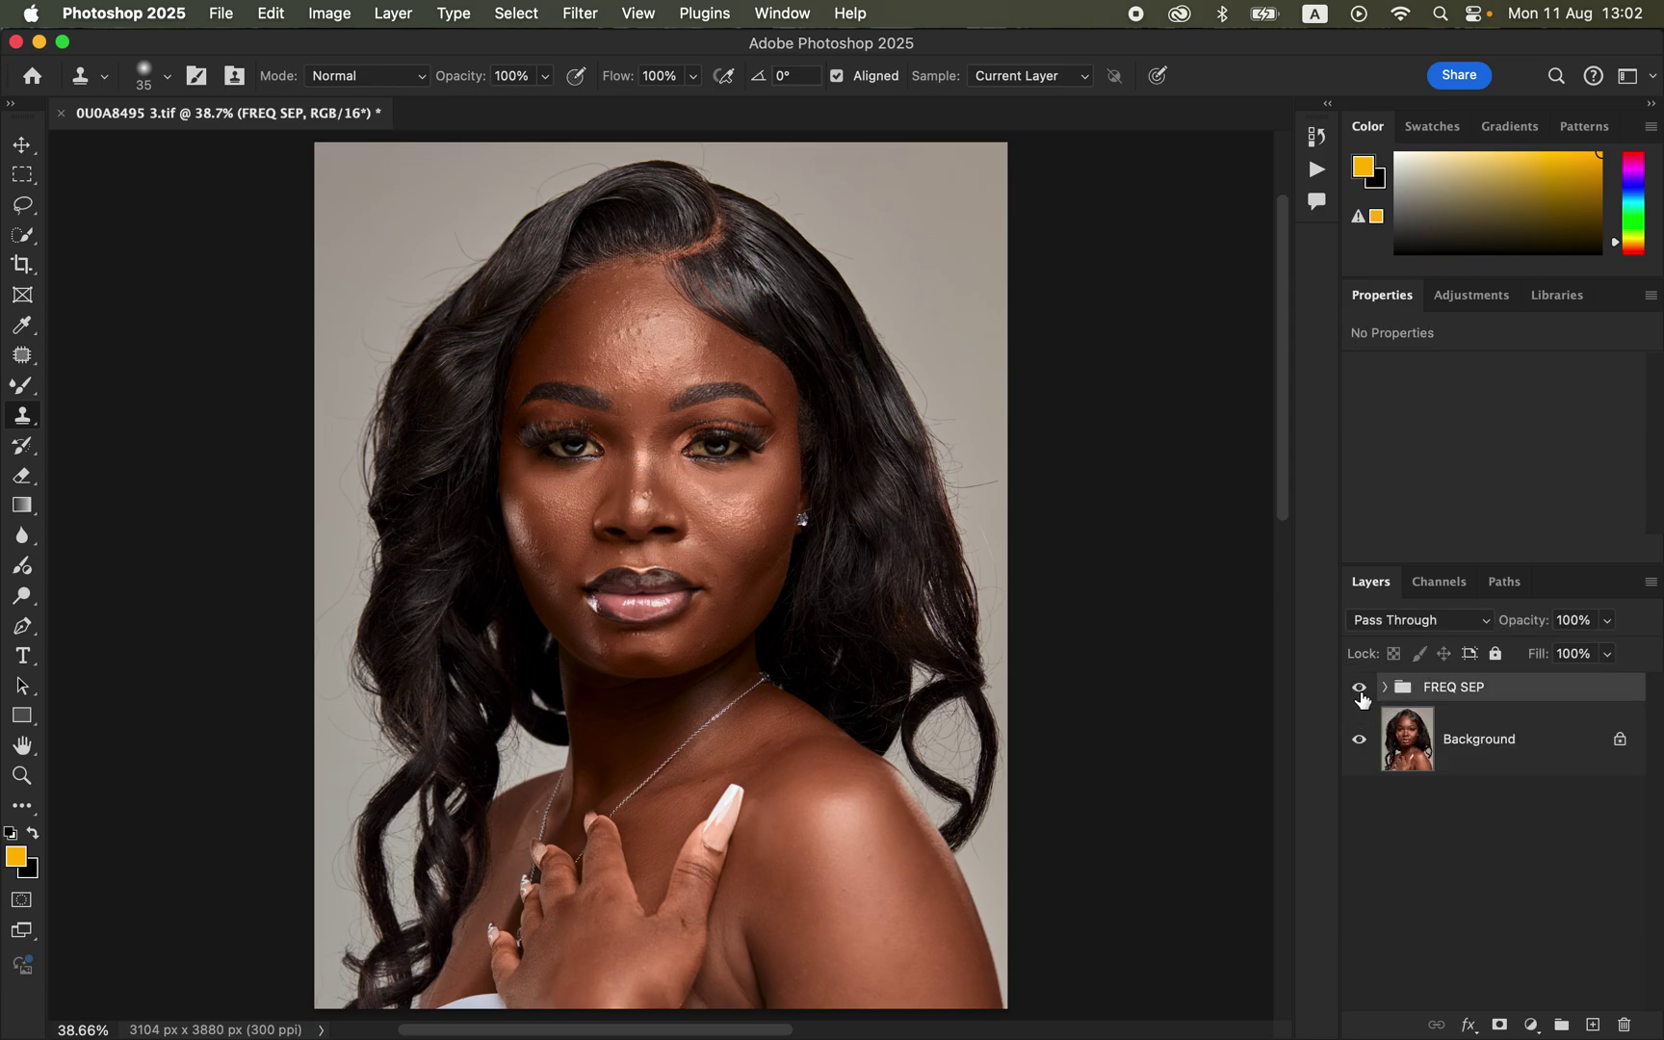
click(1360, 689)
click(1360, 690)
click(1359, 690)
click(1361, 691)
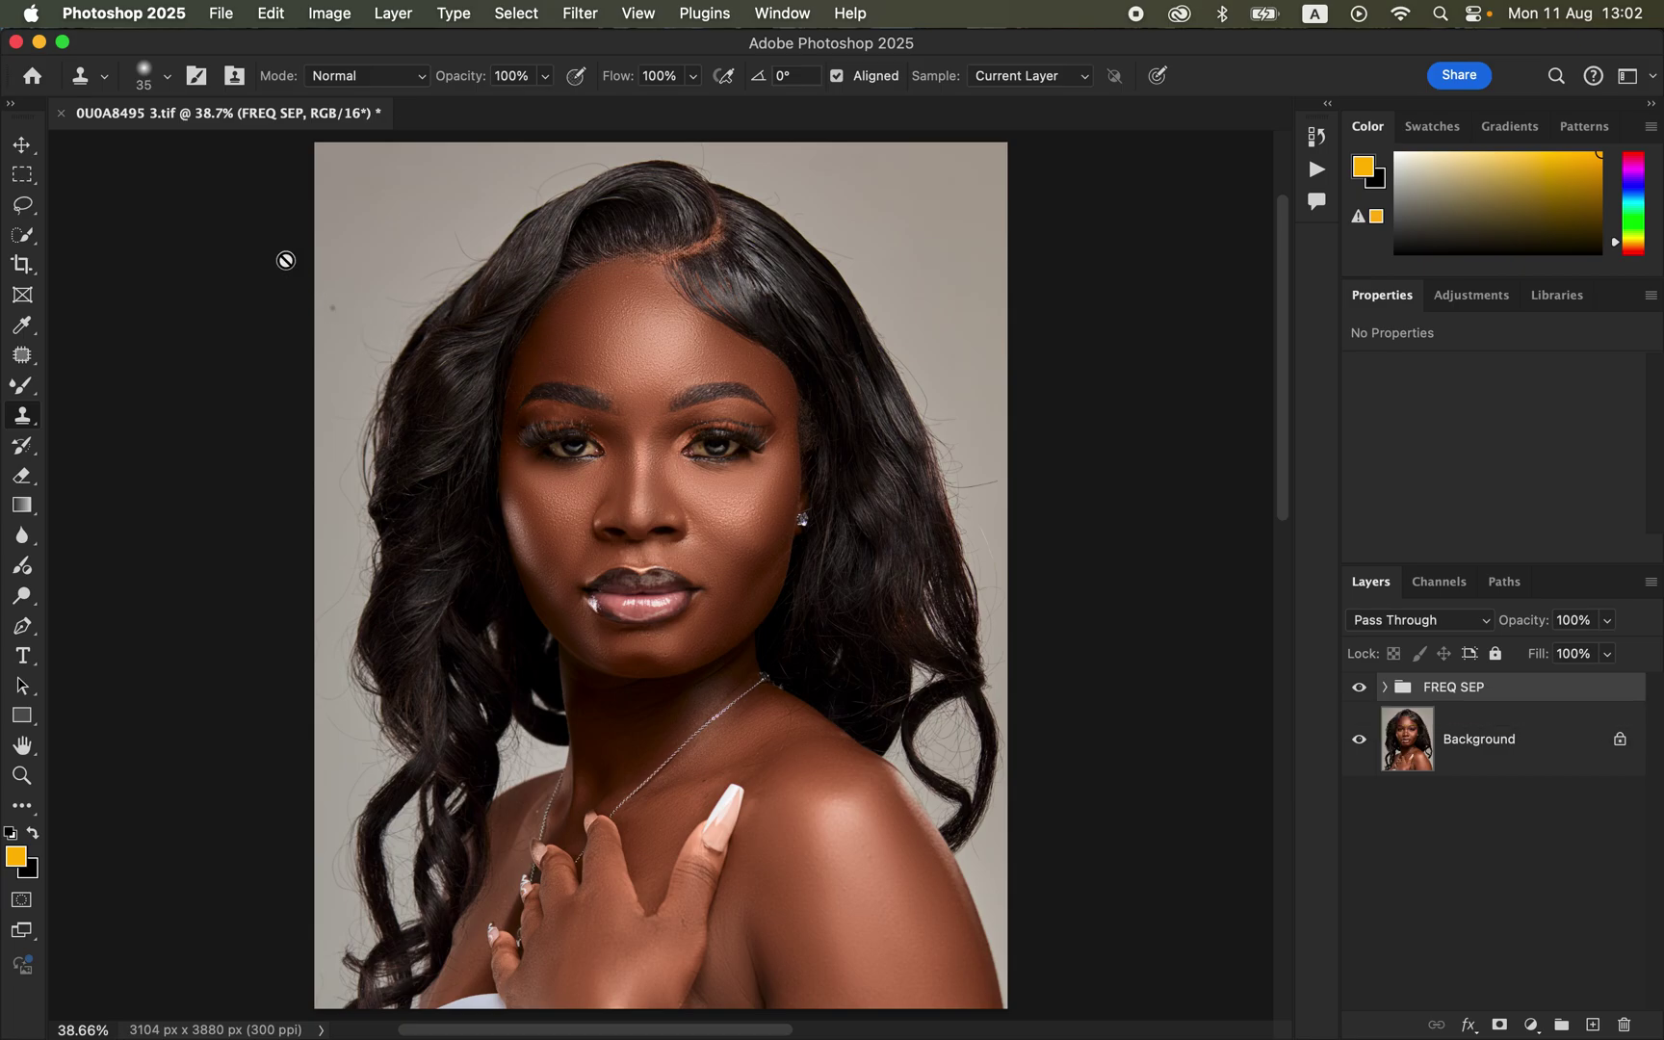
Set up a JPG export of the portrait with quality 7 and Bicubic Sharper resampling
click(222, 13)
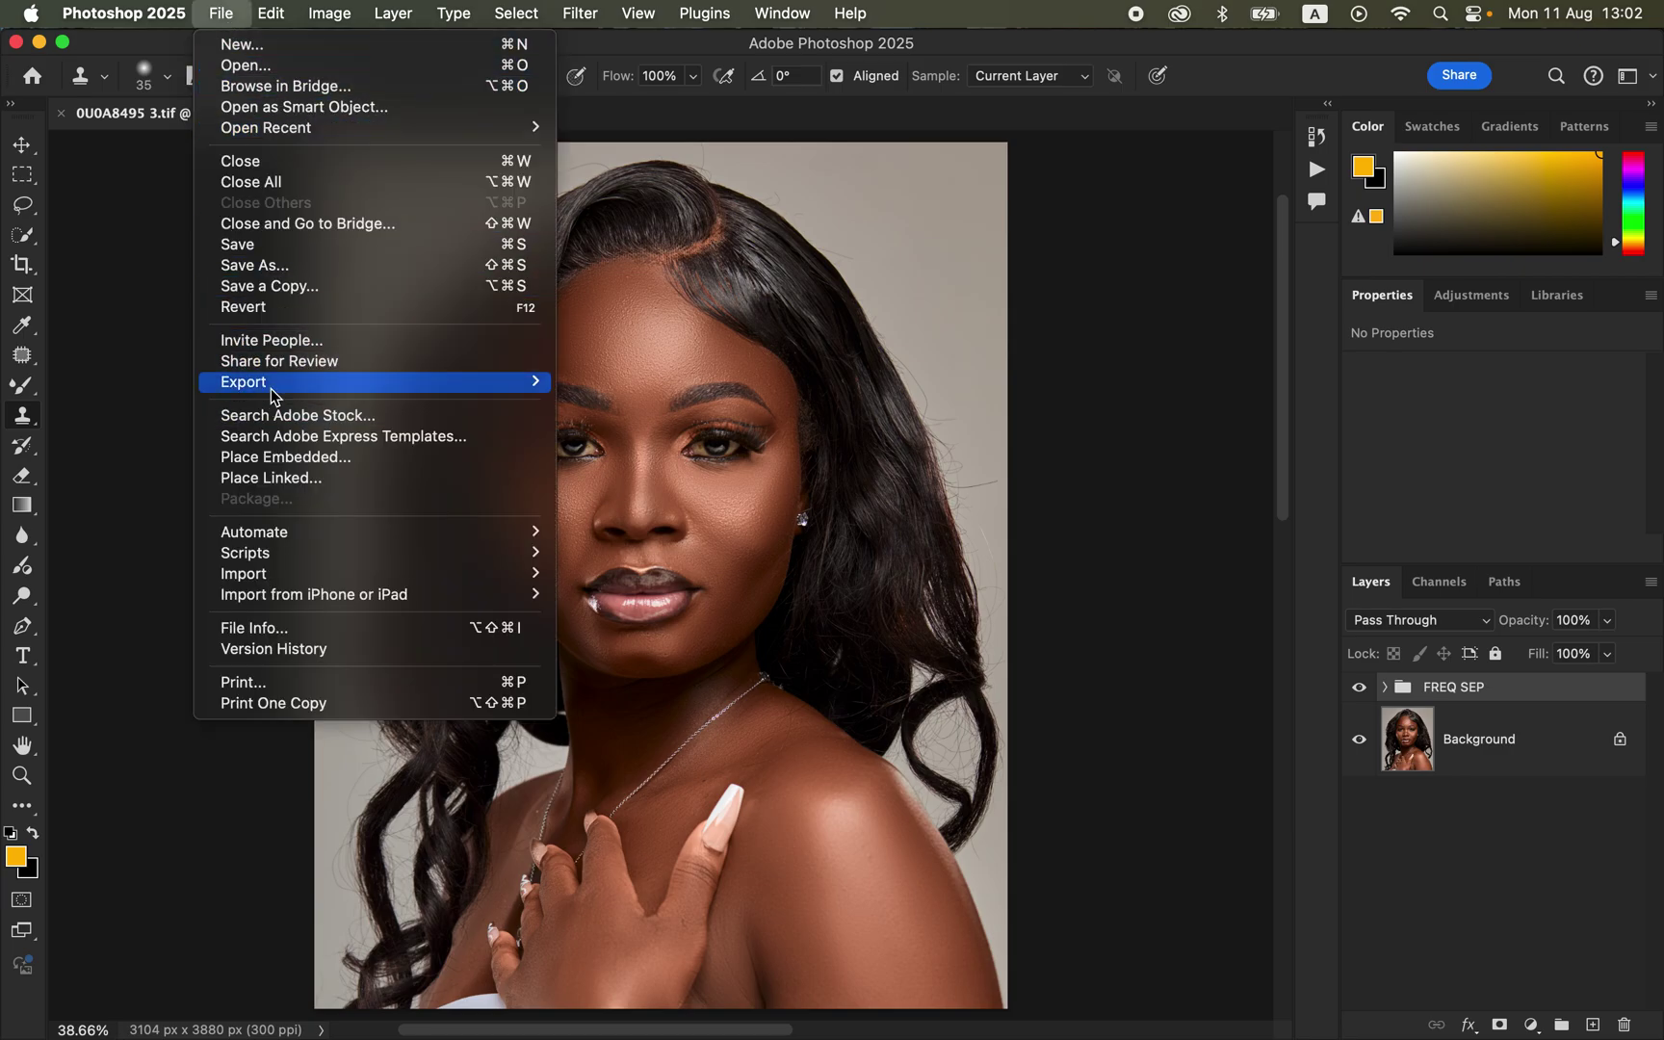
mouse_move(348, 382)
click(717, 404)
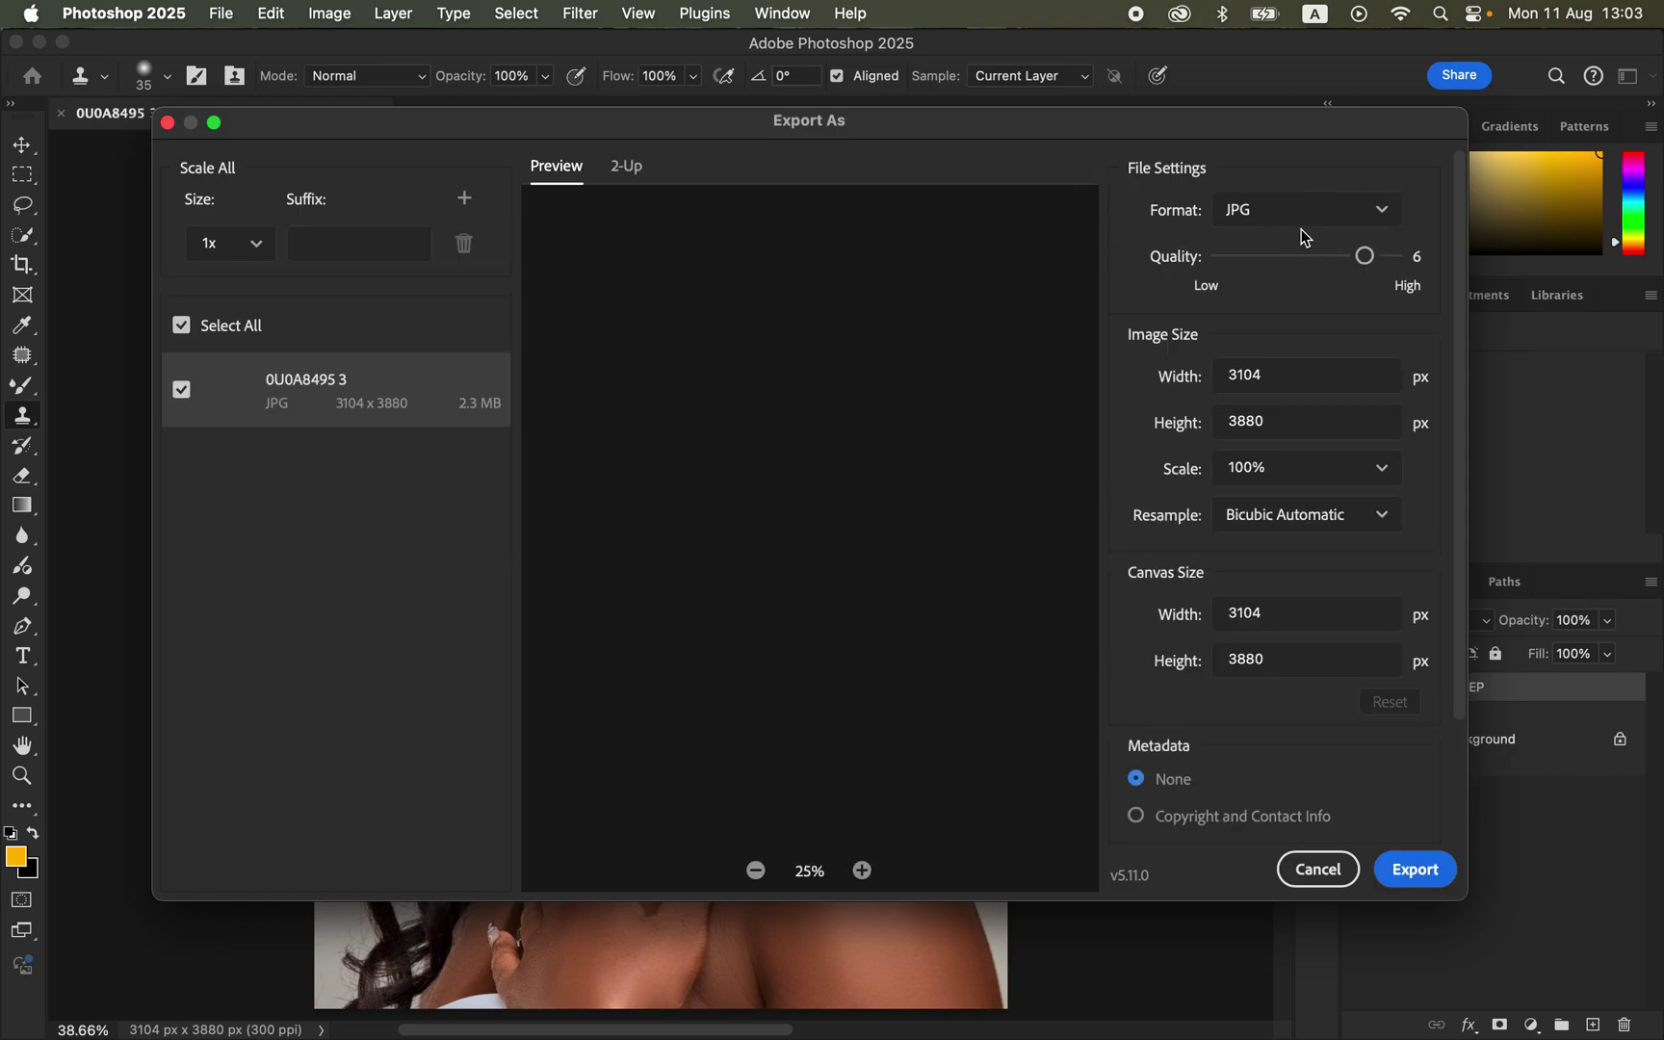
click(1404, 268)
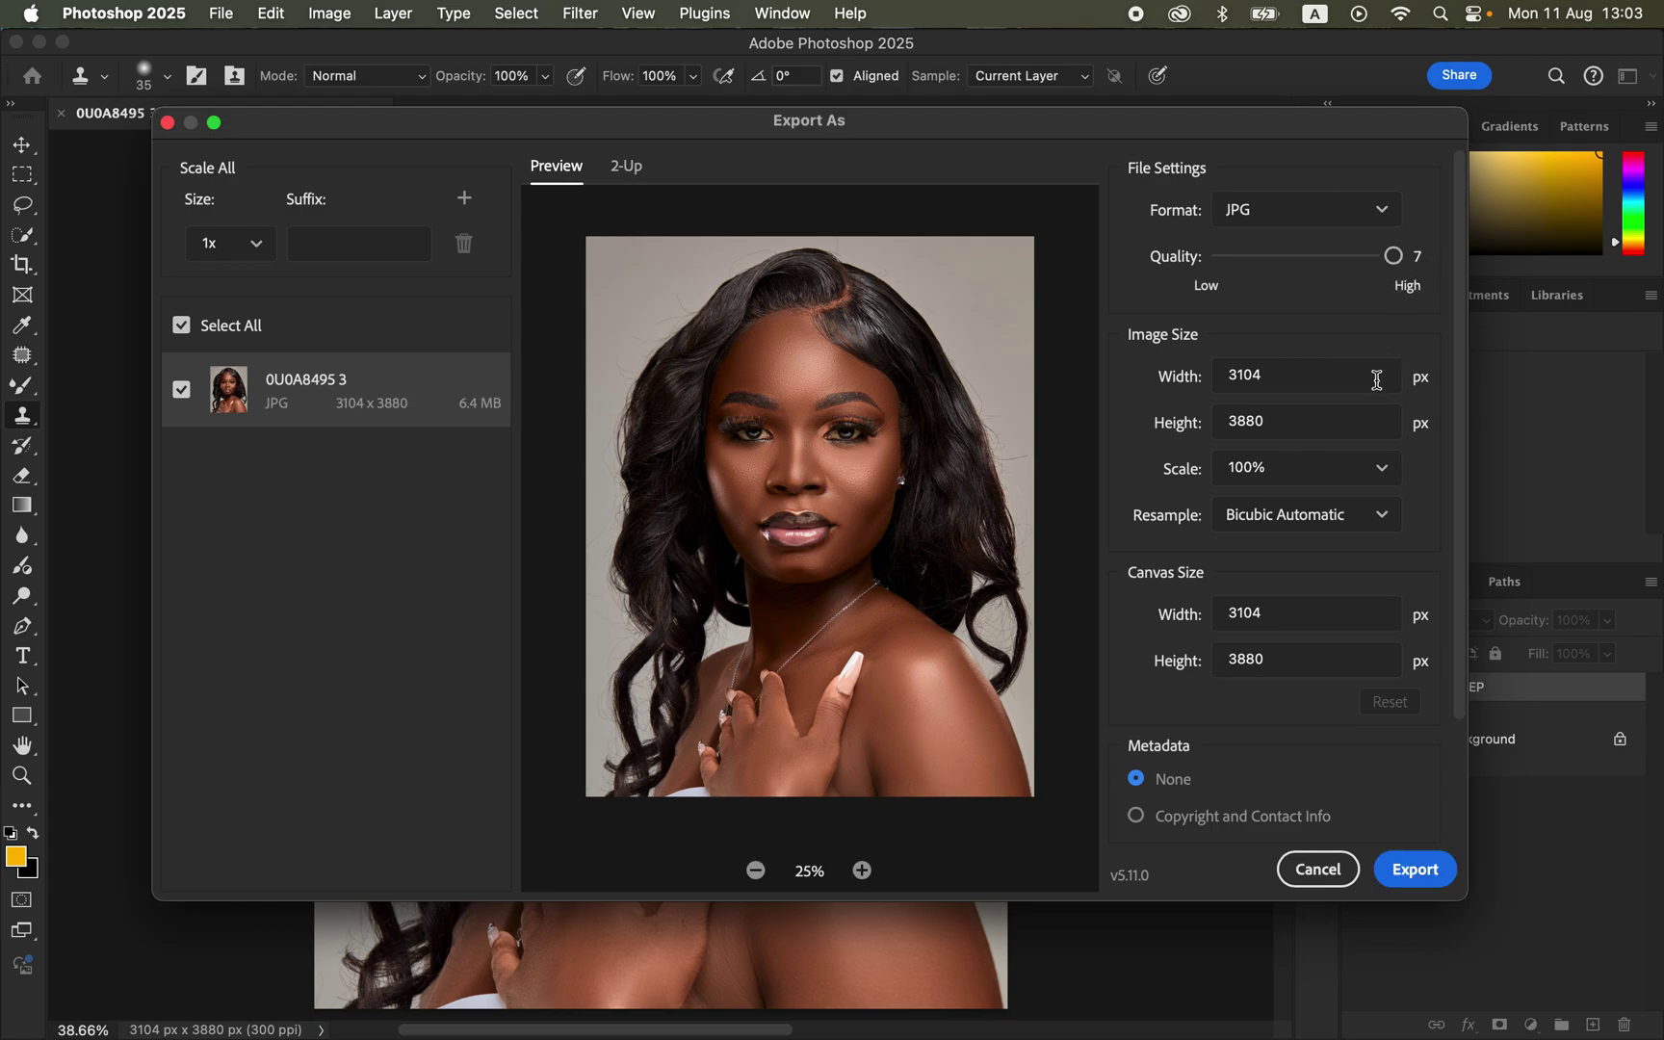
click(1325, 518)
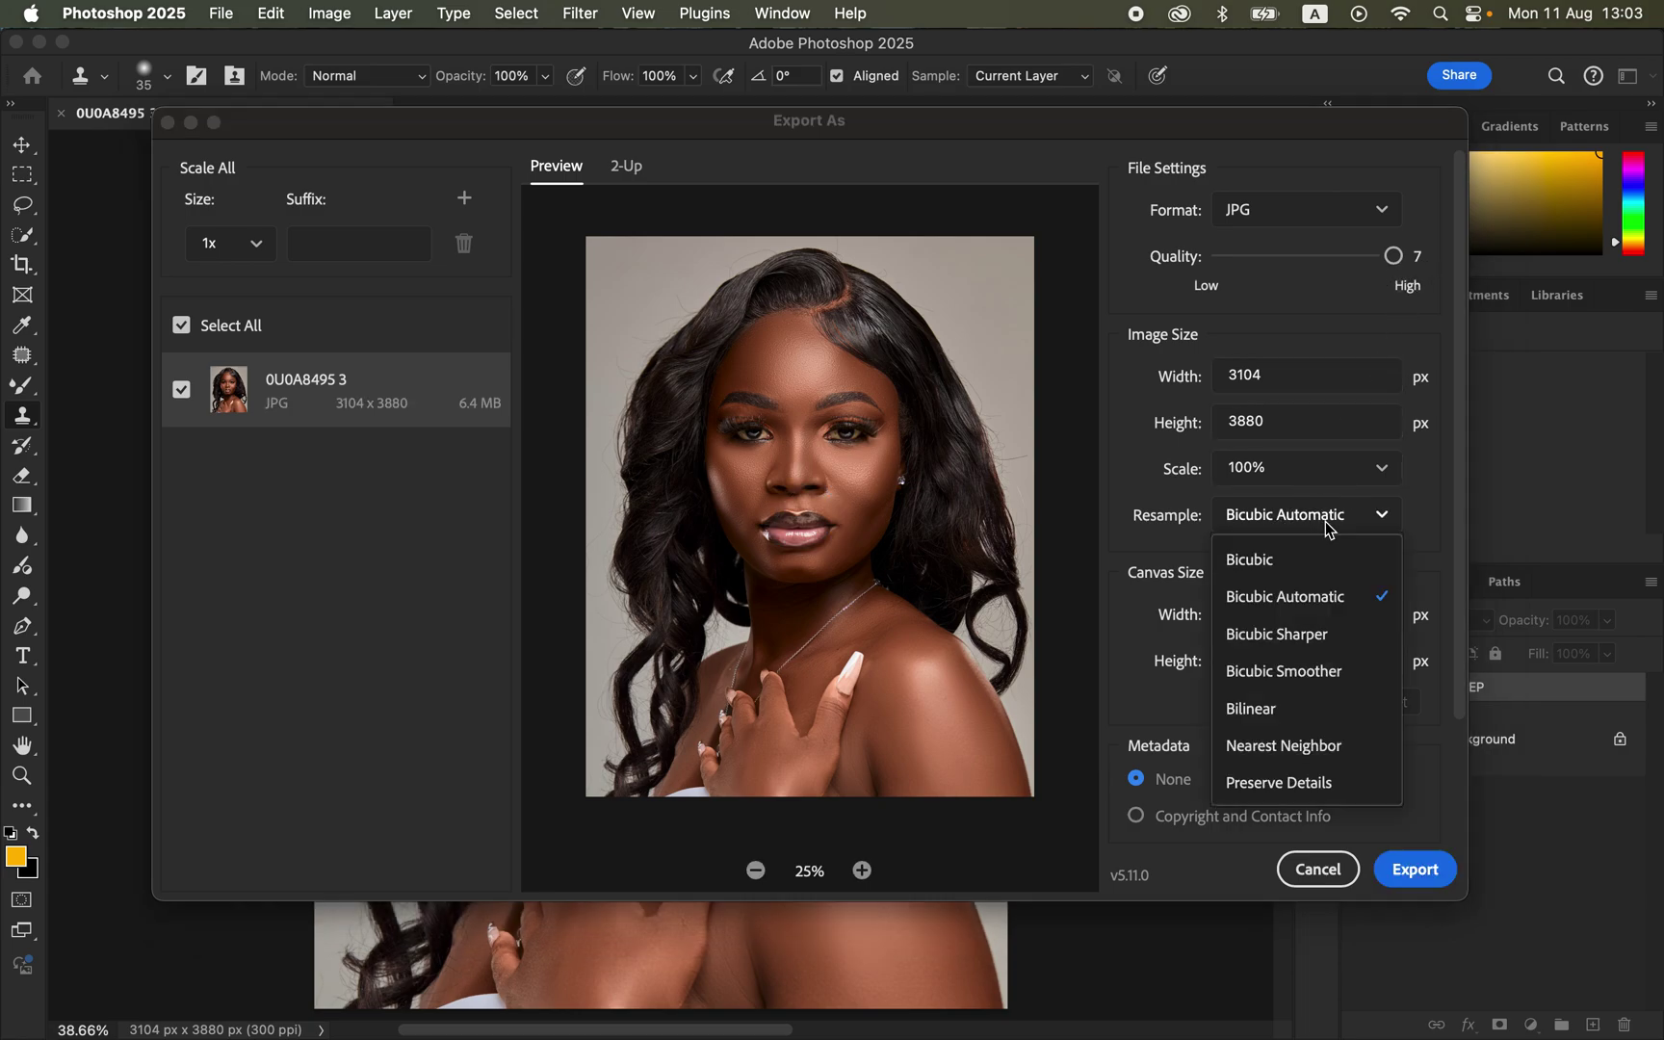
click(1332, 633)
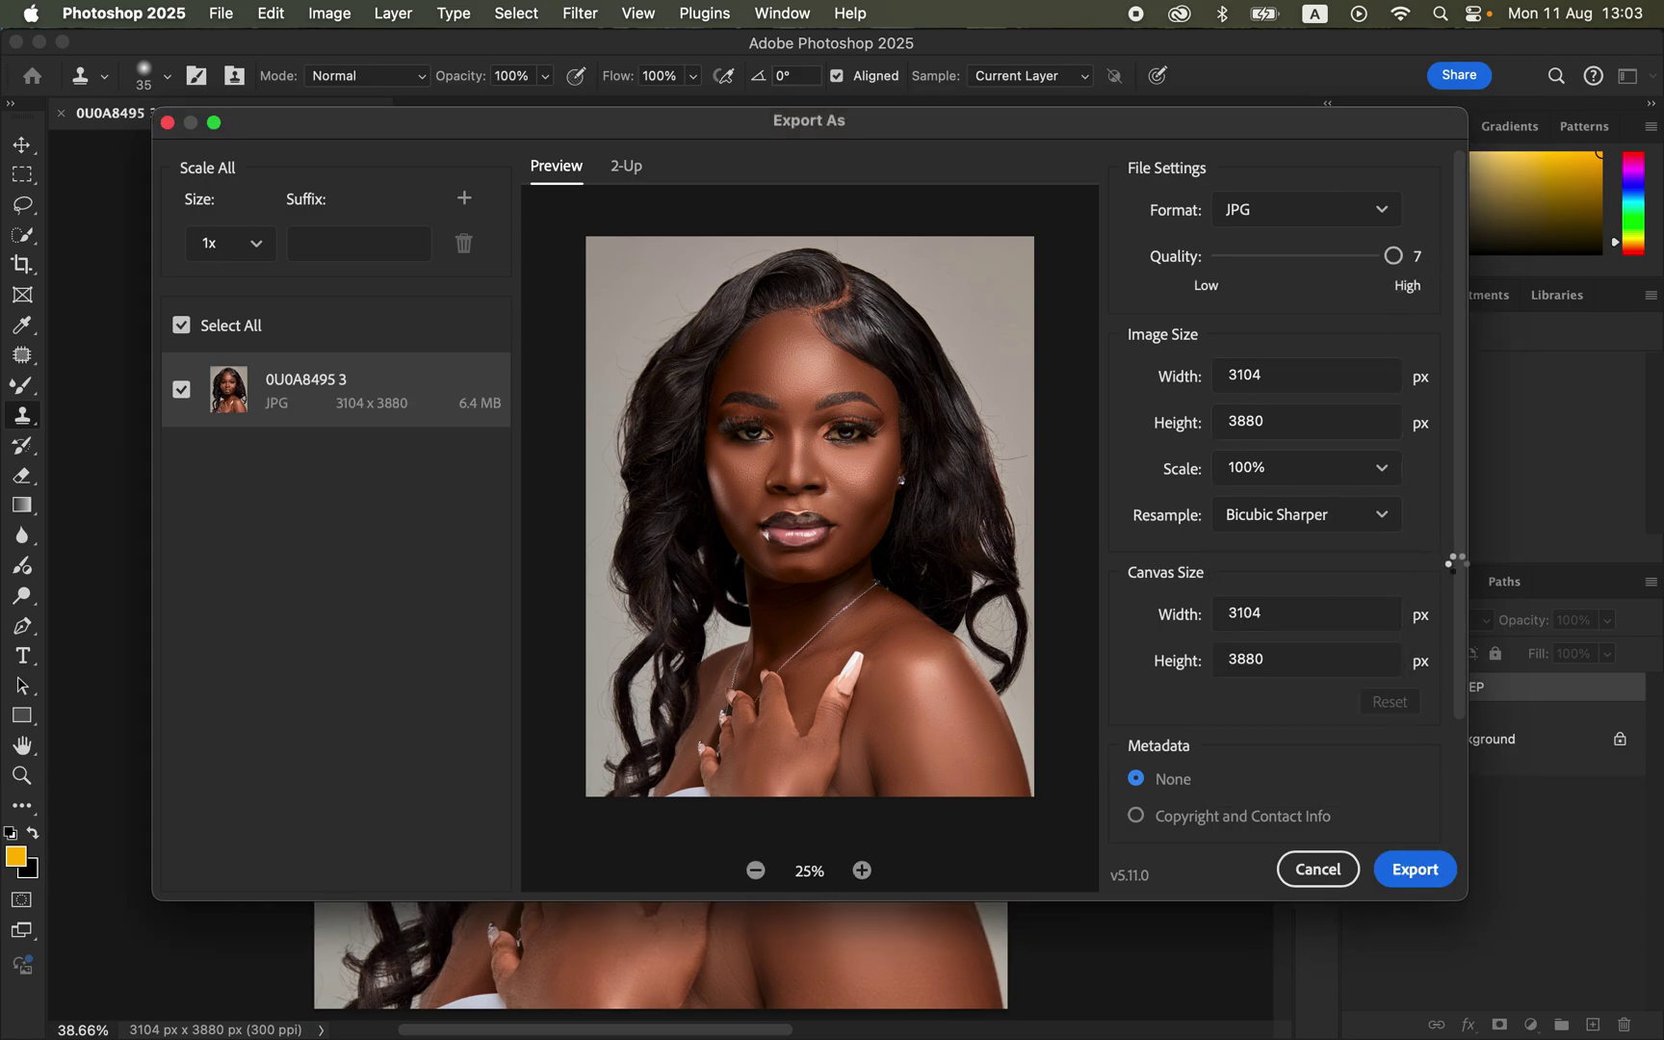
Check the color space options, then export the image to the Desktop as 0U0A8495 3xxx
drag(1457, 651, 1470, 818)
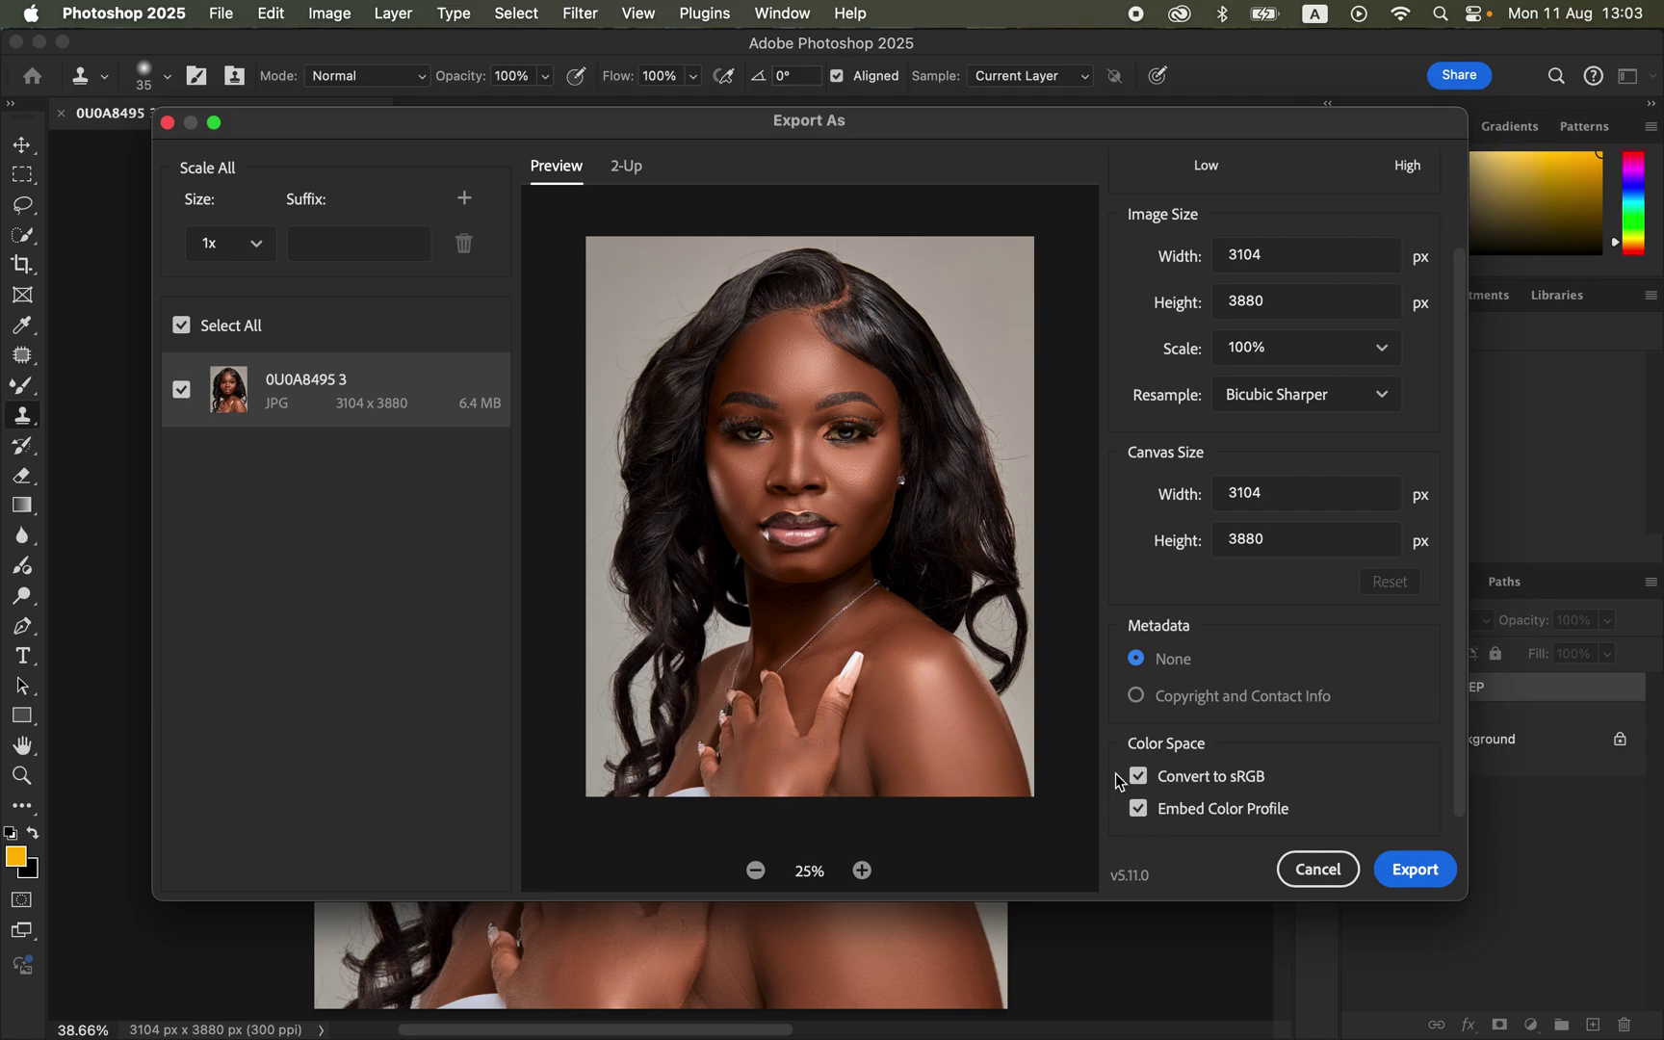
click(1413, 878)
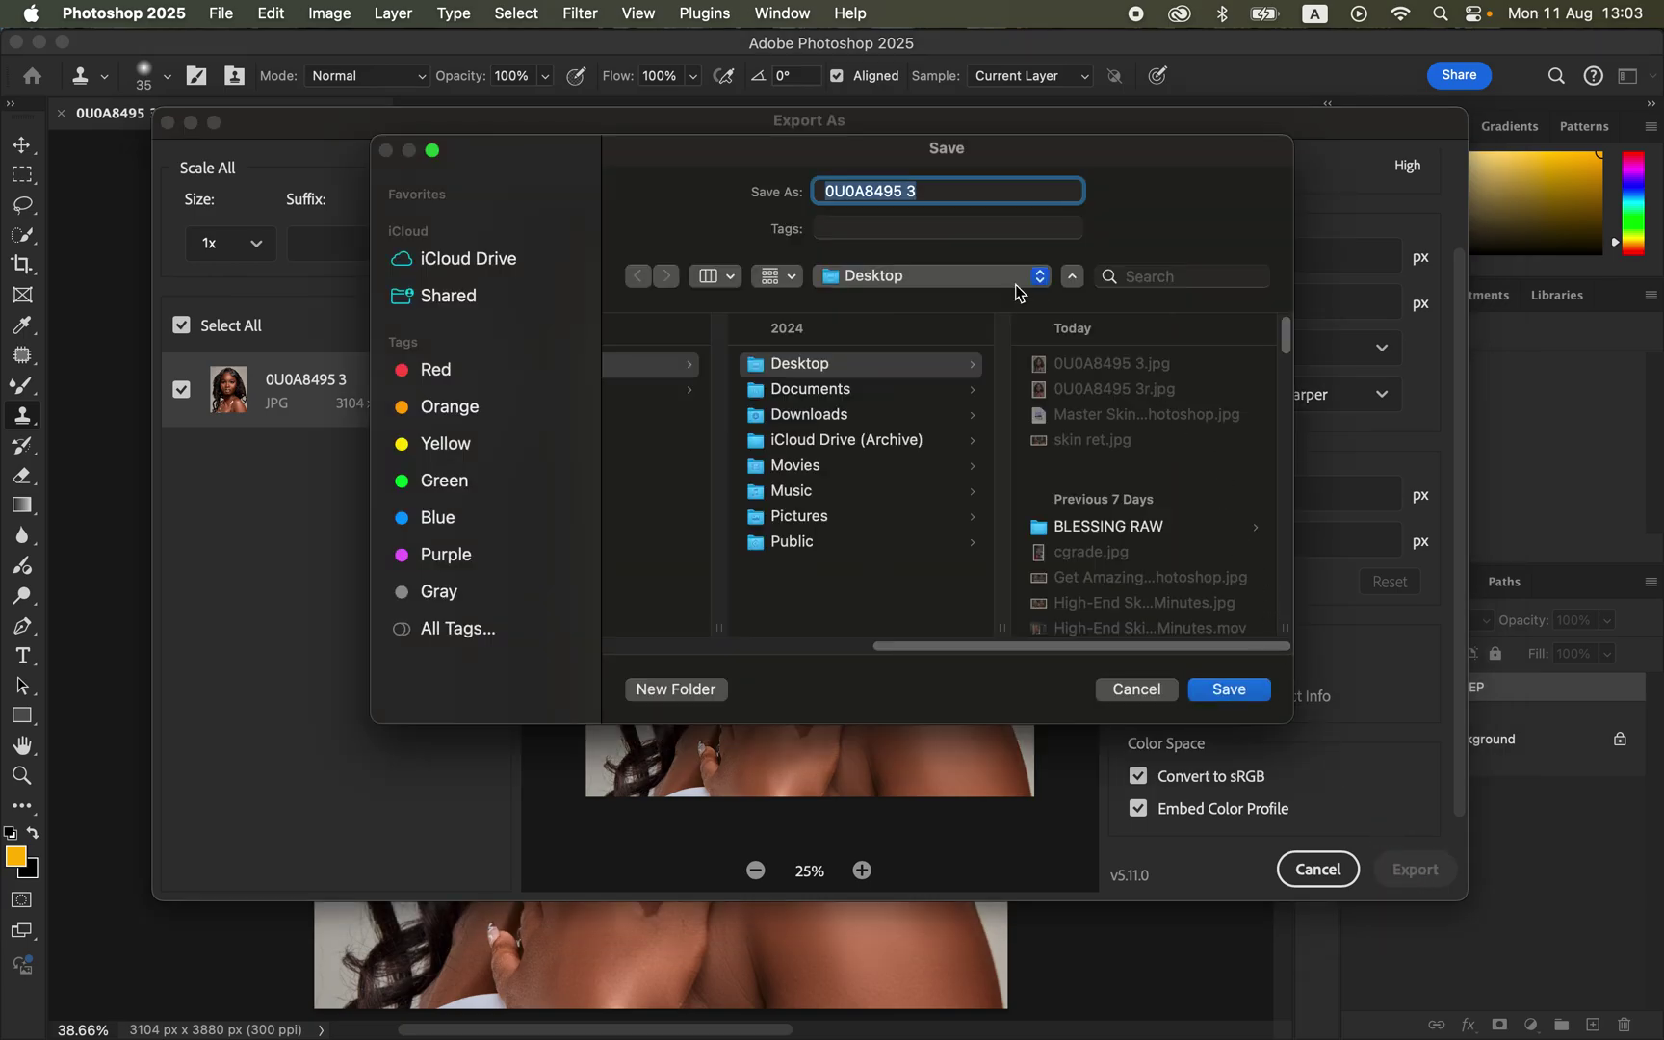
click(958, 196)
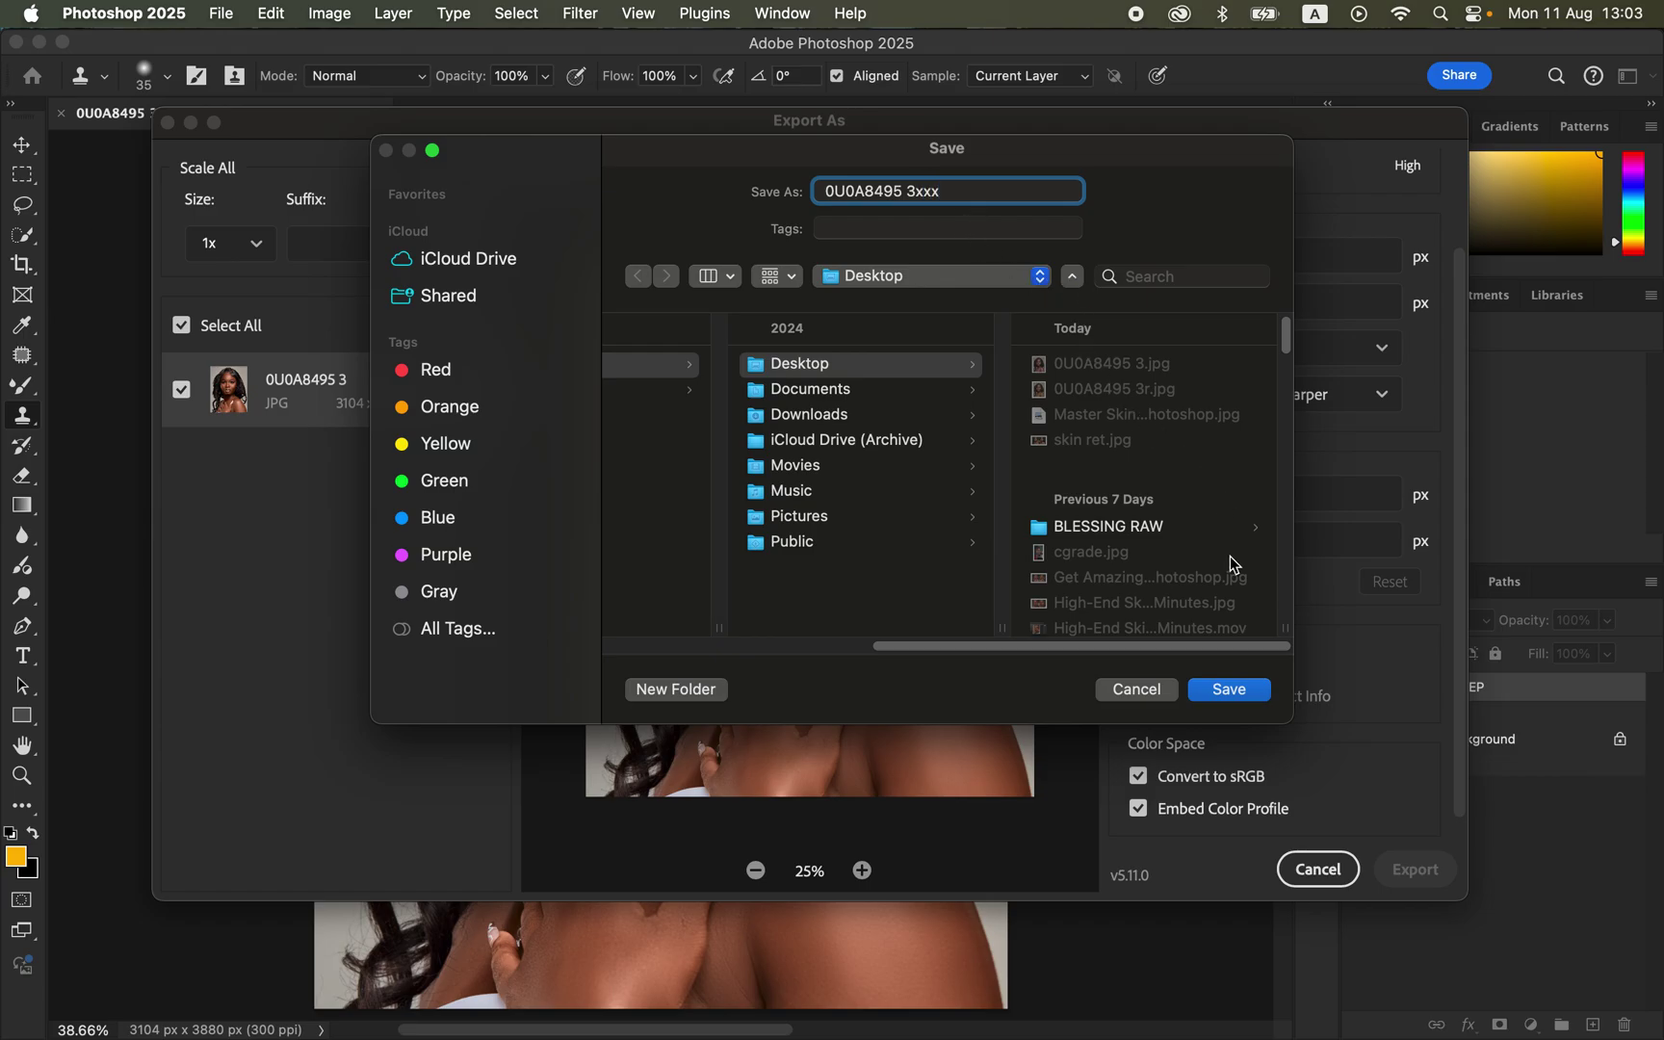
click(1230, 692)
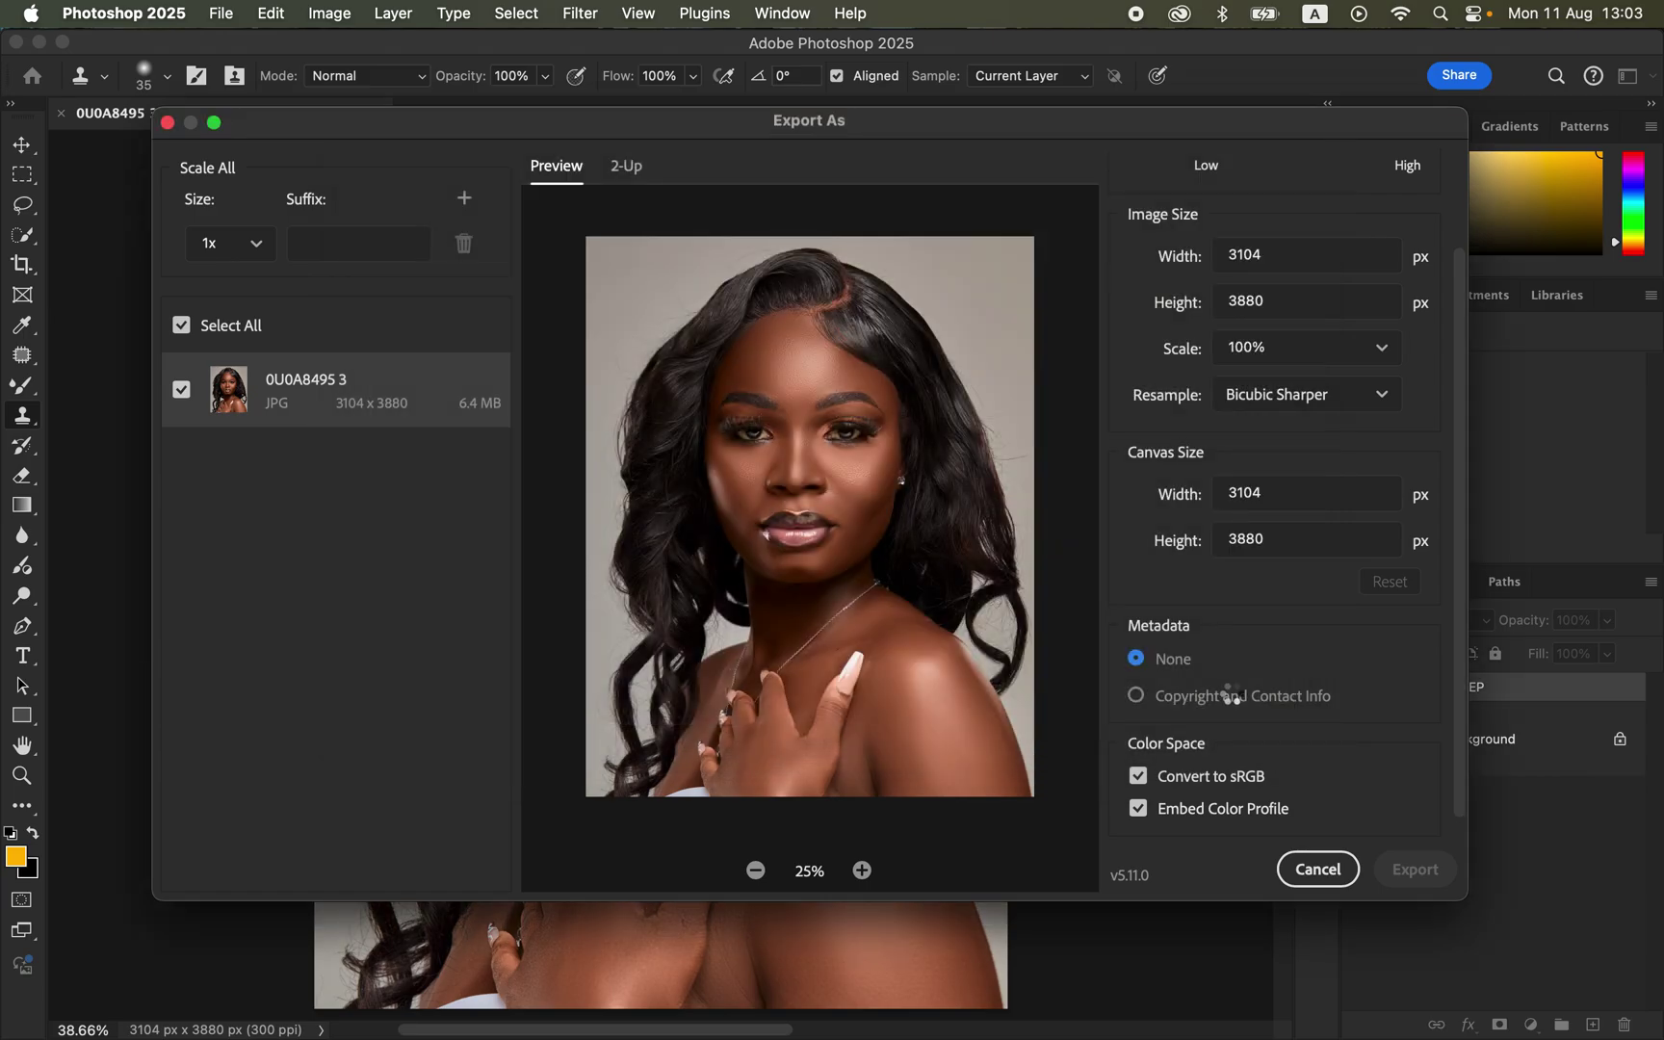